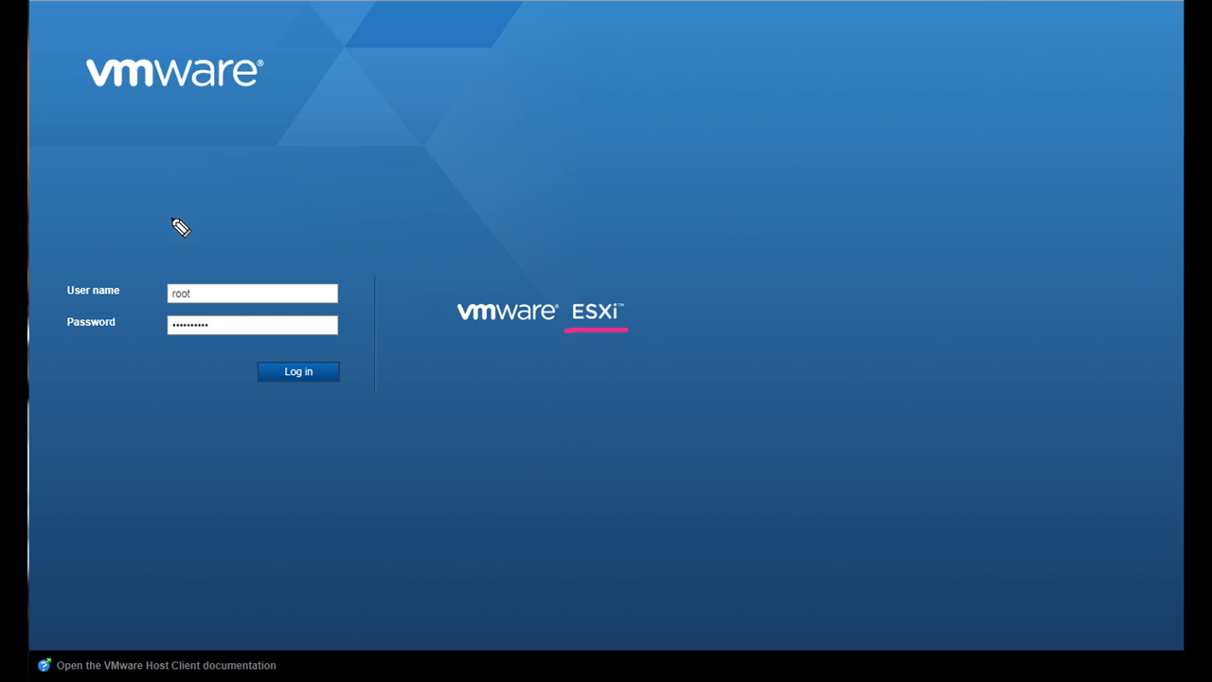
mouse_move(423, 199)
mouse_down()
mouse_move(443, 227)
mouse_move(459, 190)
mouse_move(486, 195)
mouse_move(501, 221)
mouse_move(530, 224)
mouse_move(534, 203)
mouse_move(568, 224)
mouse_move(600, 179)
mouse_move(595, 216)
mouse_up()
mouse_move(606, 169)
mouse_down()
mouse_move(612, 214)
mouse_move(629, 204)
mouse_move(698, 221)
mouse_up()
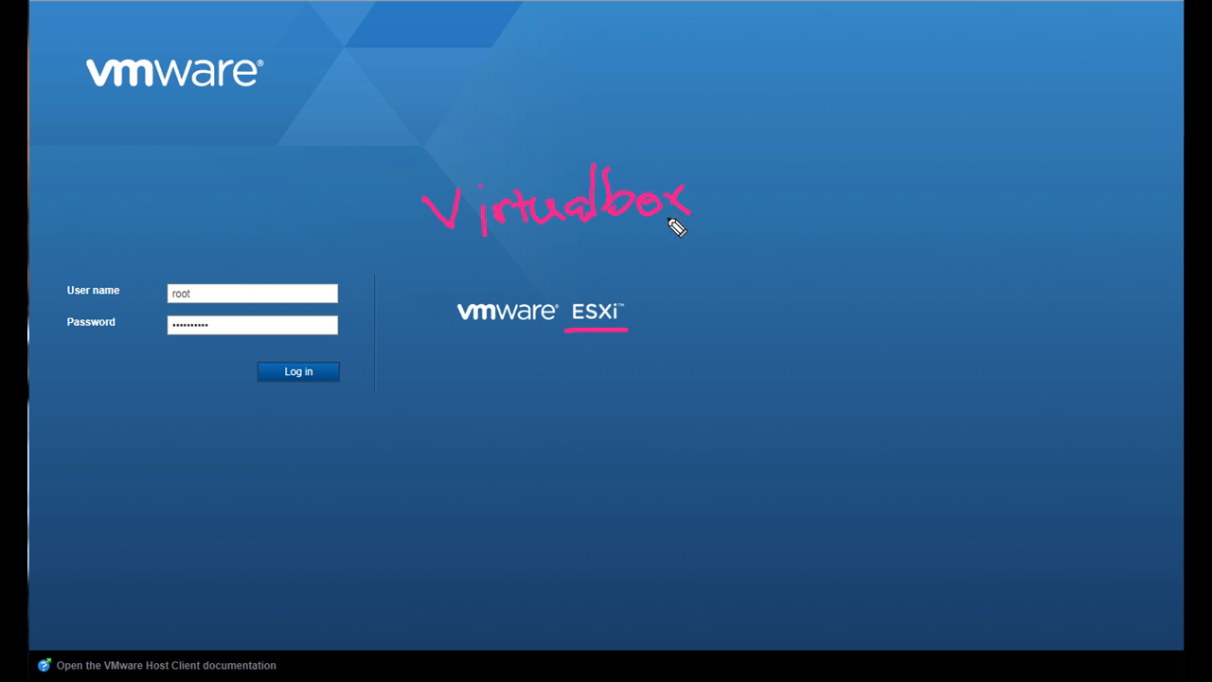
mouse_move(458, 259)
mouse_down()
mouse_move(473, 279)
mouse_move(506, 265)
mouse_move(530, 278)
mouse_move(548, 254)
mouse_move(560, 273)
mouse_move(614, 259)
mouse_move(655, 271)
mouse_move(660, 246)
mouse_move(672, 266)
mouse_move(678, 248)
mouse_up()
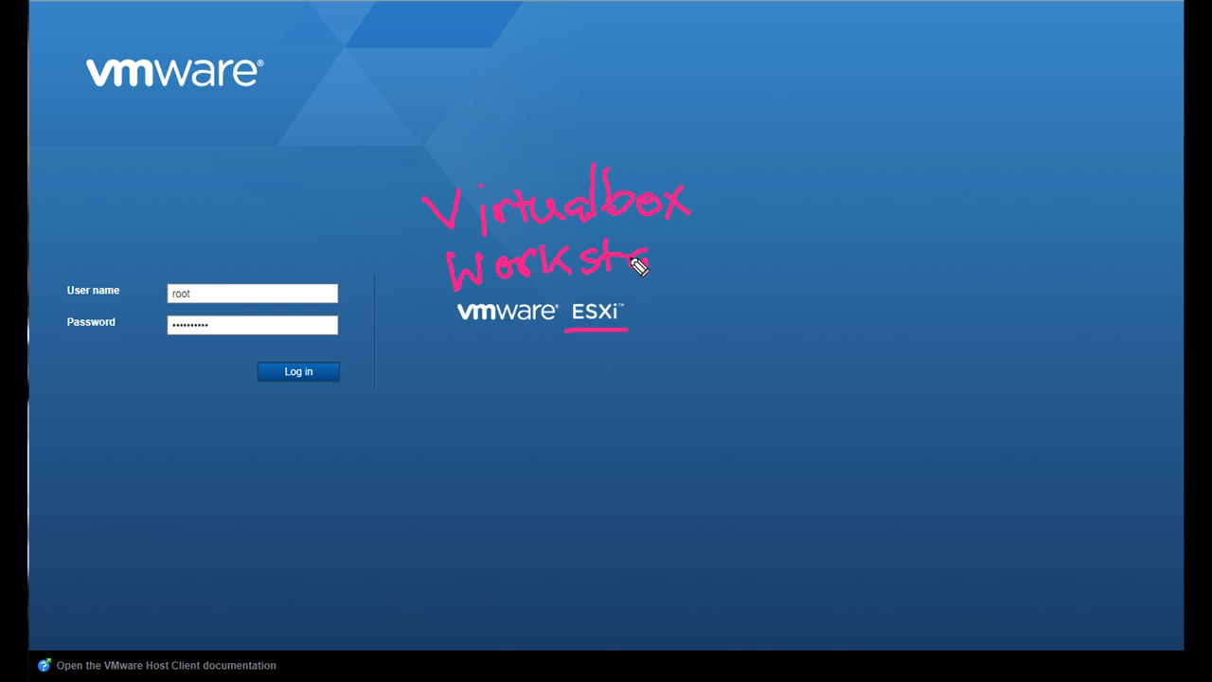
drag(659, 245, 660, 275)
click(692, 254)
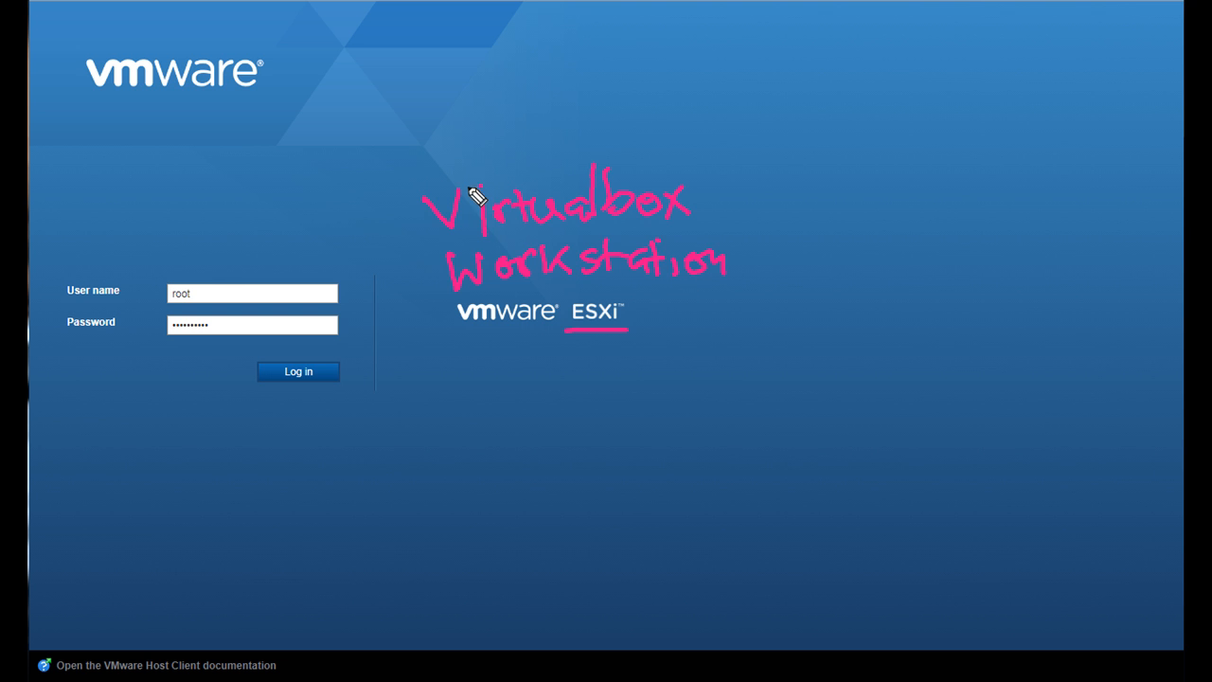
mouse_move(702, 202)
mouse_down()
mouse_move(773, 185)
mouse_move(724, 213)
mouse_up()
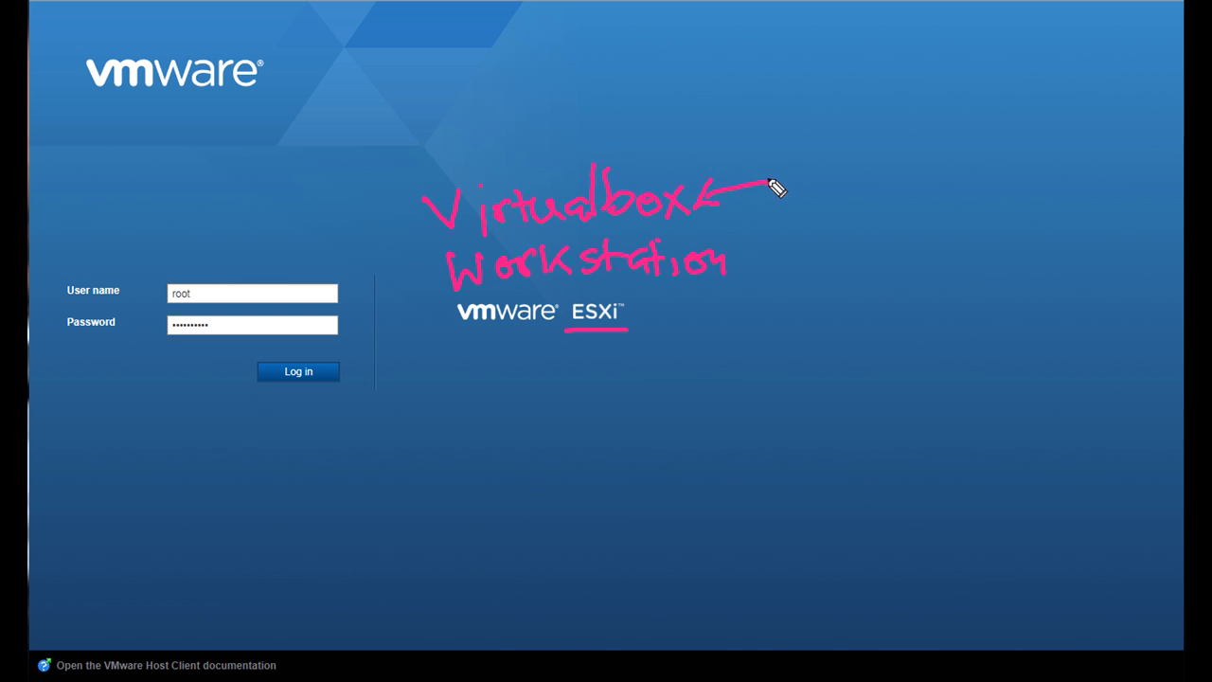
mouse_move(812, 183)
mouse_down()
mouse_move(792, 189)
mouse_move(840, 213)
mouse_move(871, 198)
mouse_up()
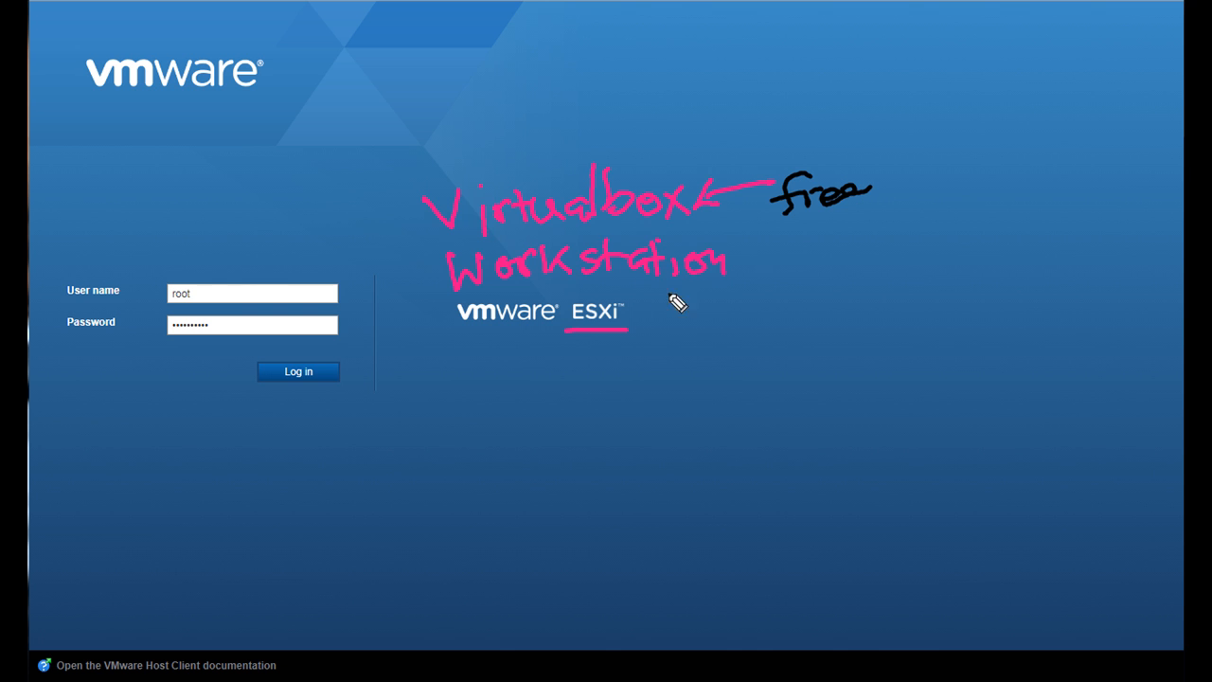
mouse_move(753, 239)
mouse_down()
mouse_move(762, 252)
mouse_move(799, 238)
mouse_move(839, 274)
mouse_move(869, 254)
mouse_move(914, 261)
mouse_move(921, 276)
mouse_move(971, 248)
mouse_up()
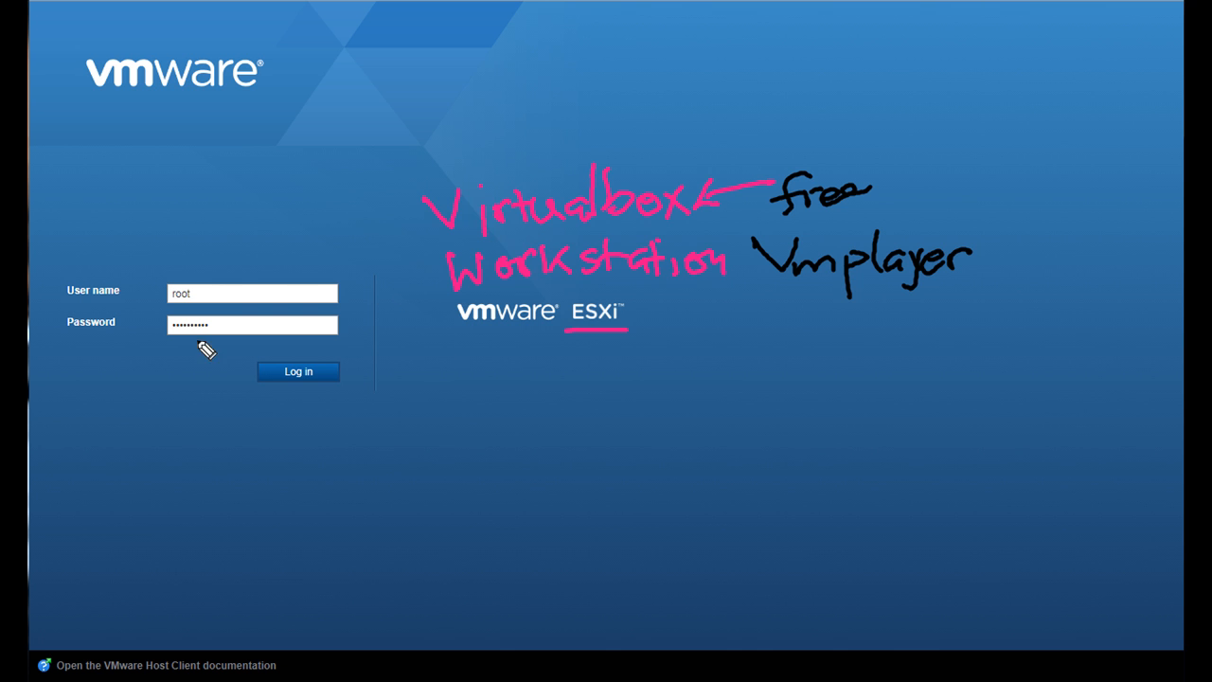
drag(568, 333, 658, 329)
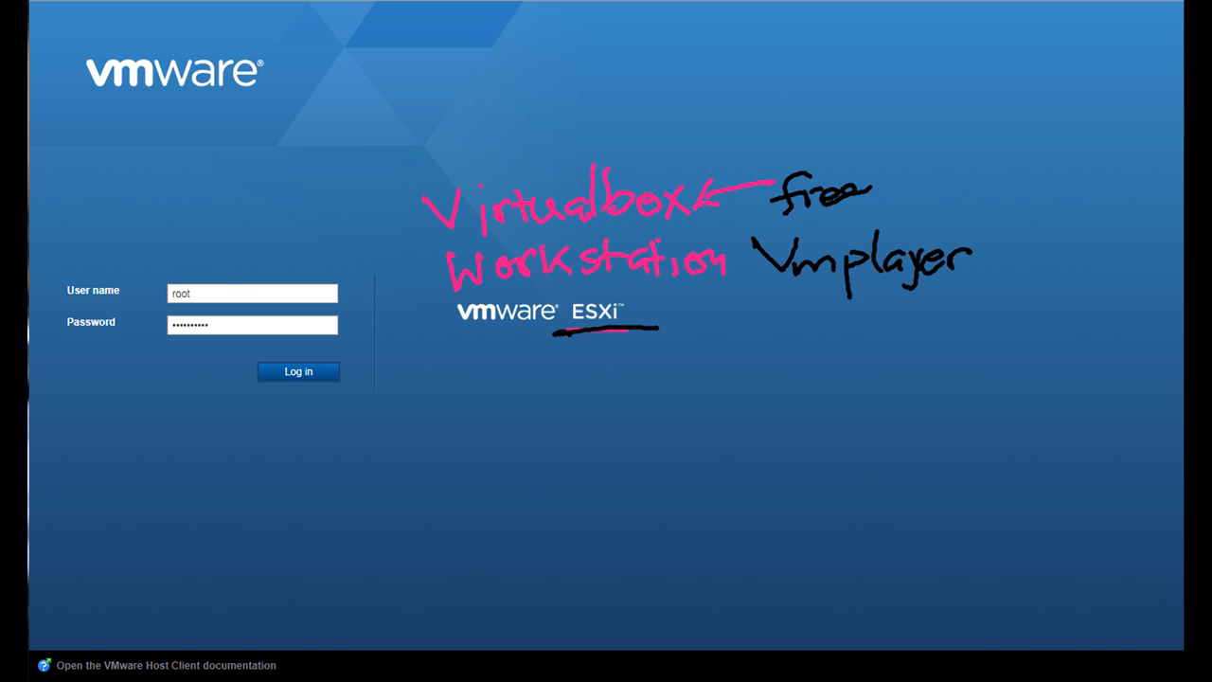
key(Escape)
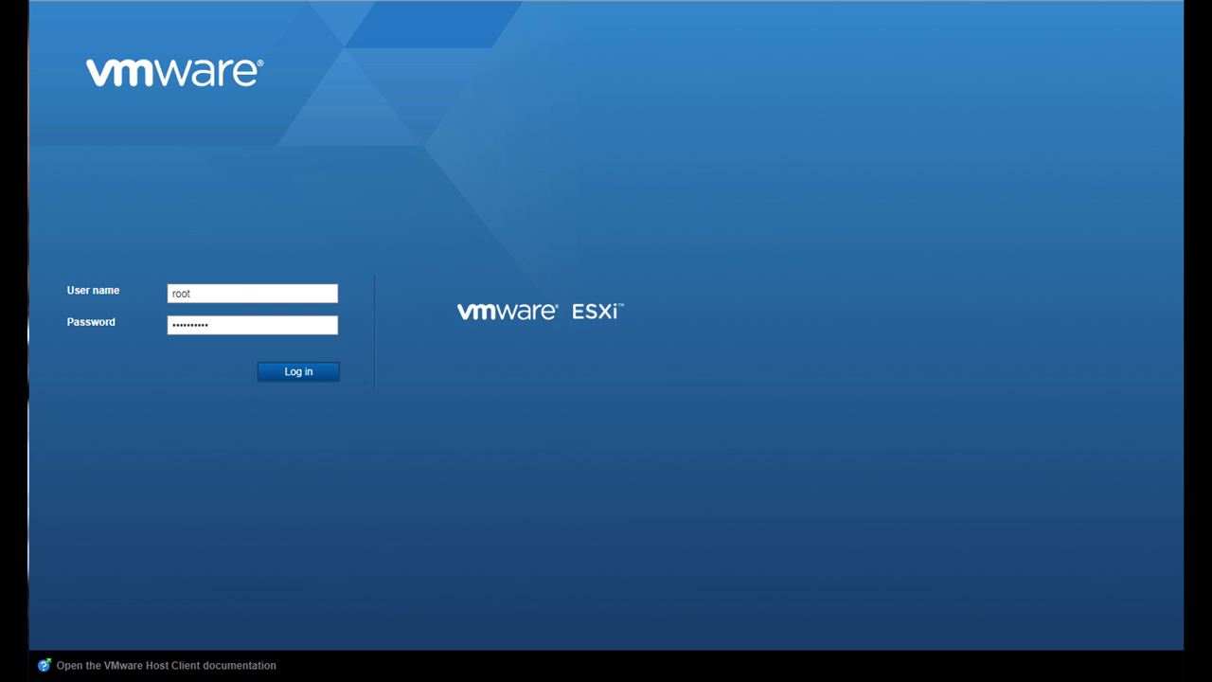
- Log in to the ESXi host as root with the credentials already filled in
click(339, 383)
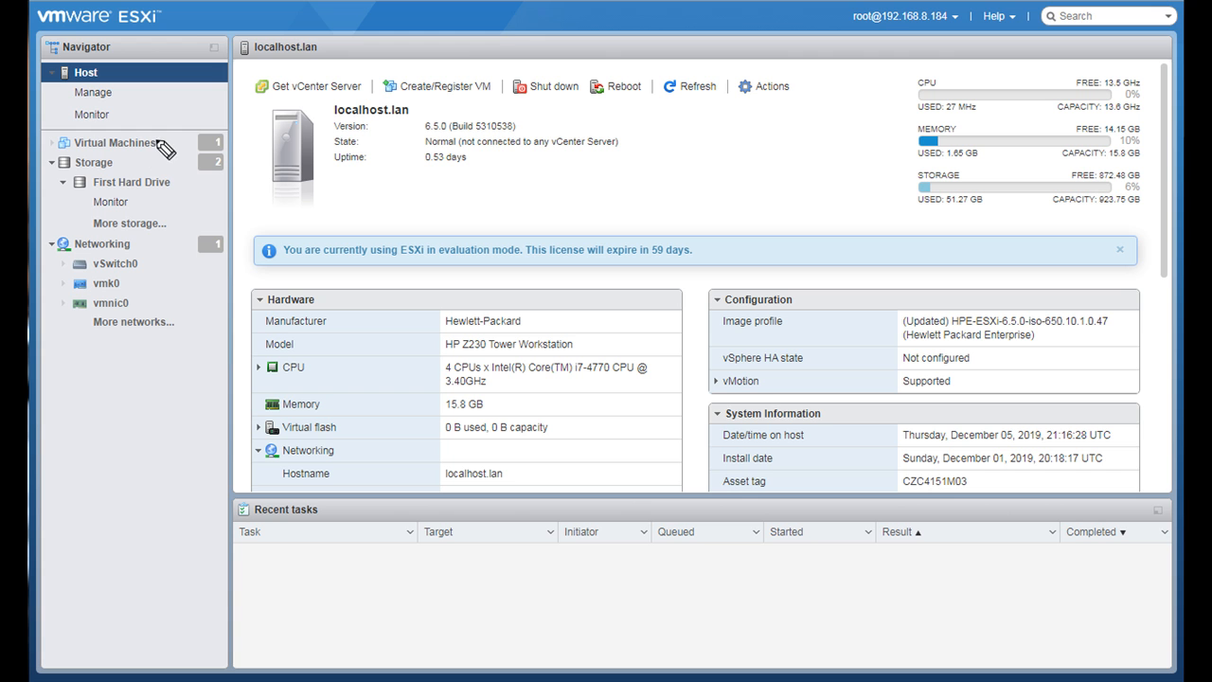
mouse_move(163, 145)
mouse_down()
mouse_move(215, 133)
mouse_move(202, 144)
mouse_up()
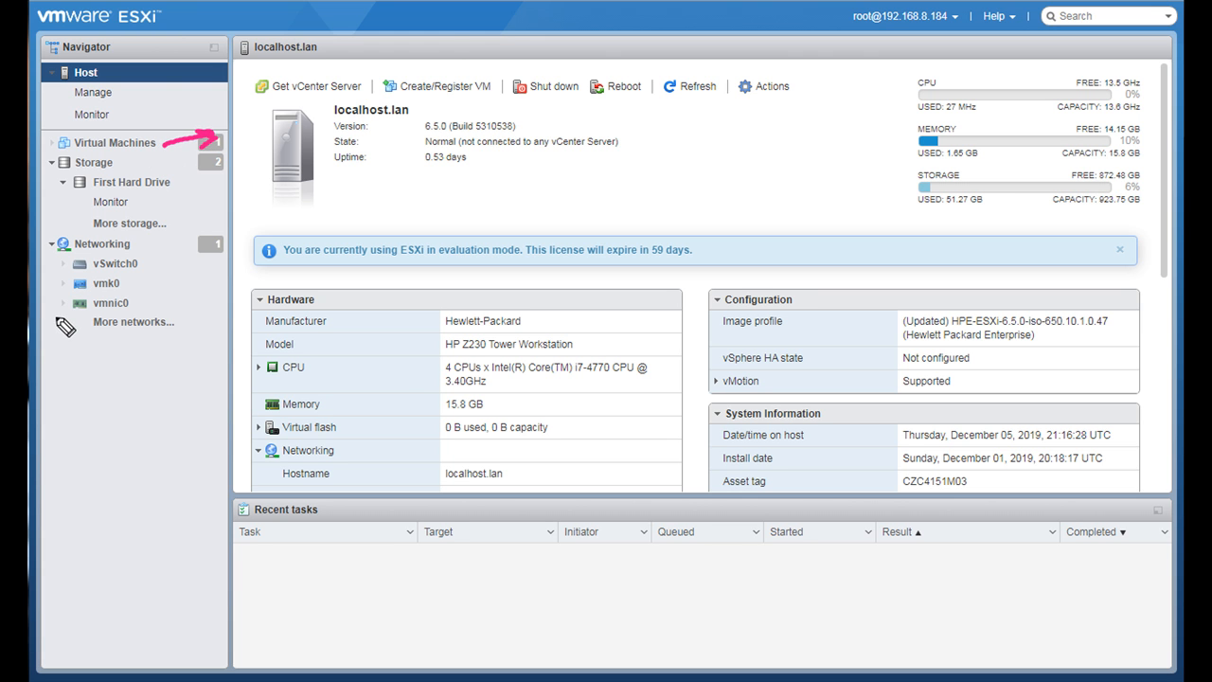
mouse_move(135, 306)
mouse_down()
mouse_move(174, 296)
mouse_move(169, 275)
mouse_move(144, 286)
mouse_move(141, 308)
mouse_up()
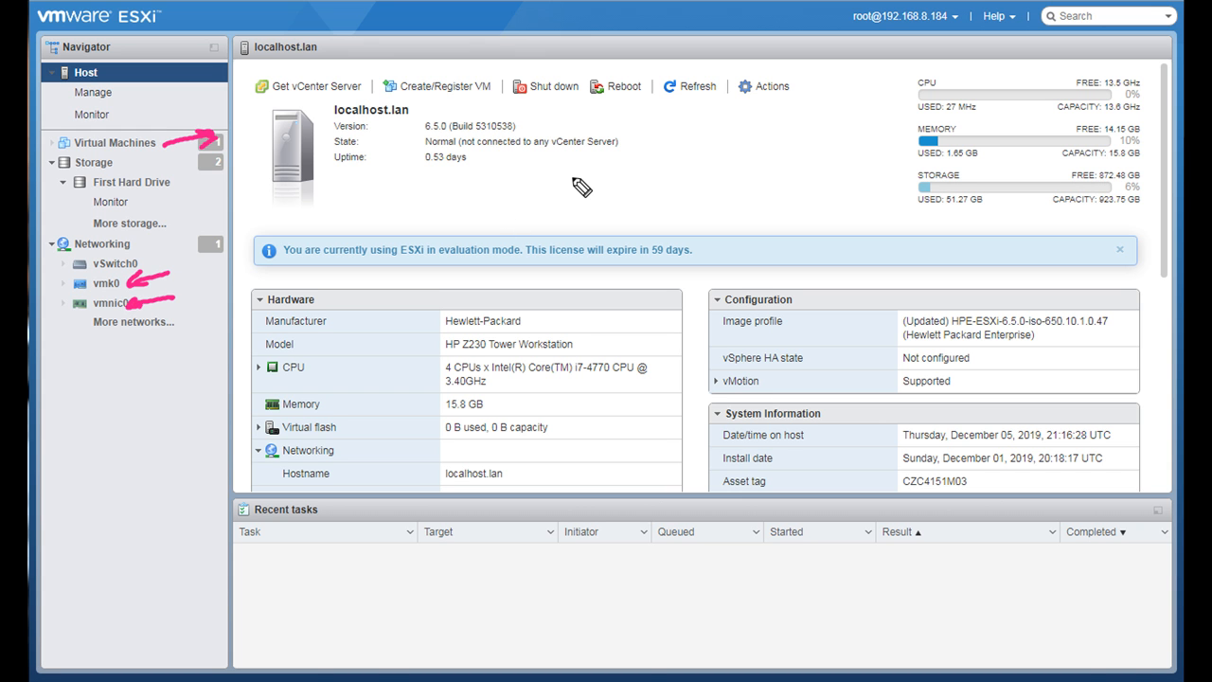
click(858, 131)
mouse_move(909, 129)
mouse_down()
mouse_move(927, 131)
mouse_move(900, 148)
mouse_up()
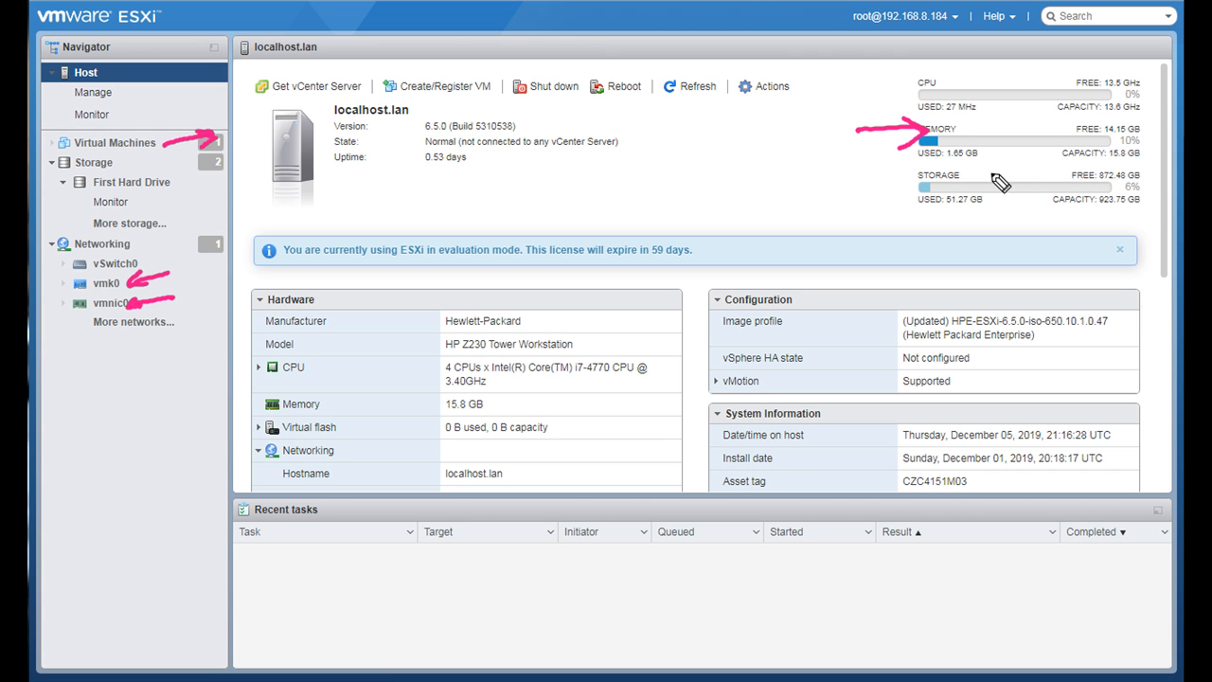
mouse_move(865, 195)
mouse_down()
mouse_move(922, 188)
mouse_move(902, 201)
mouse_up()
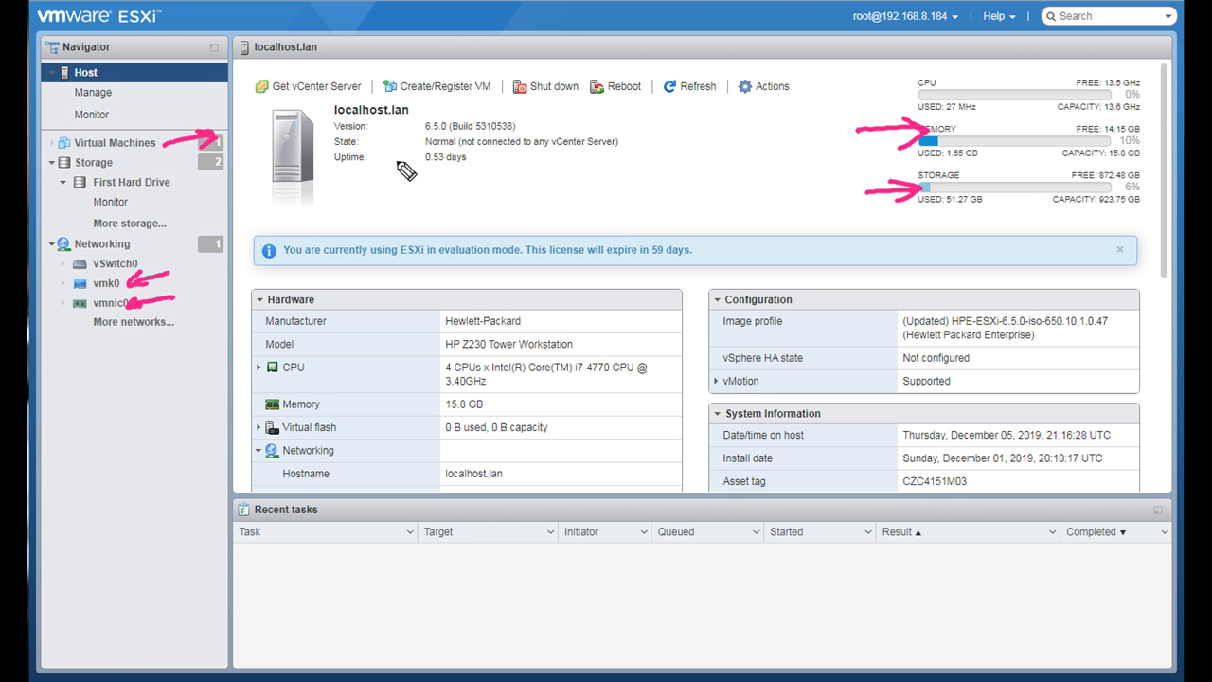
mouse_move(619, 180)
mouse_down()
mouse_move(512, 194)
mouse_move(453, 142)
mouse_move(465, 102)
mouse_move(455, 119)
mouse_up()
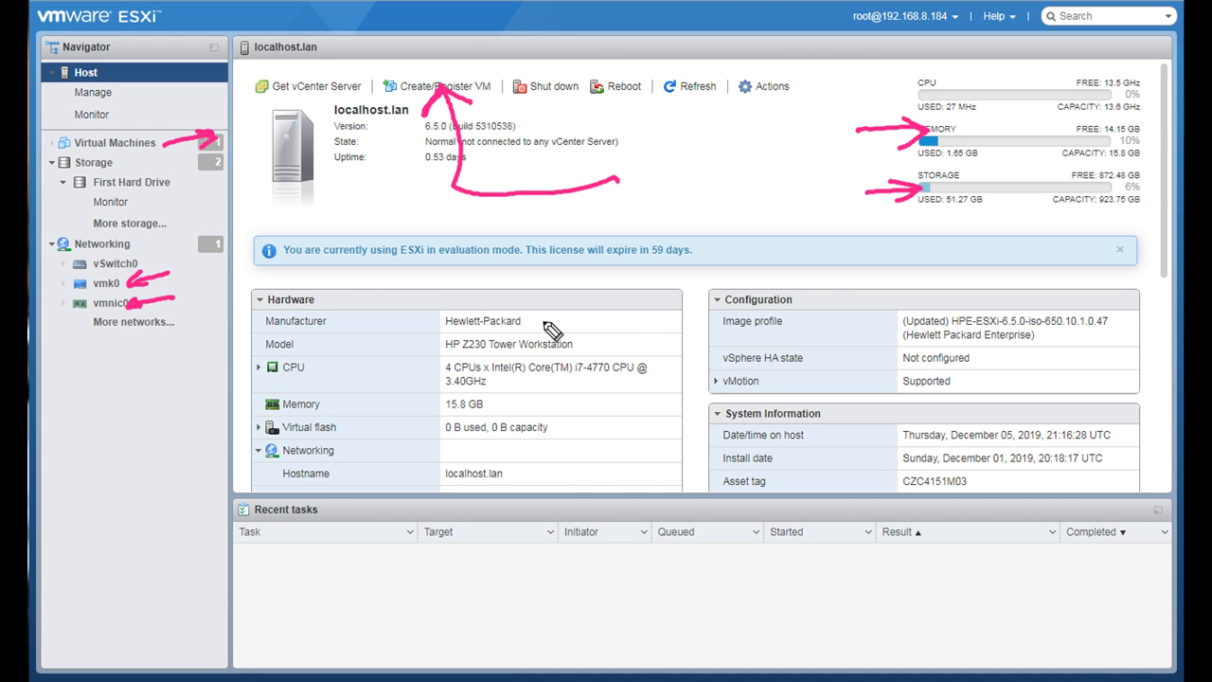
drag(824, 302, 587, 281)
mouse_move(516, 323)
mouse_down()
mouse_move(509, 487)
mouse_move(698, 448)
mouse_move(576, 295)
mouse_move(500, 310)
mouse_up()
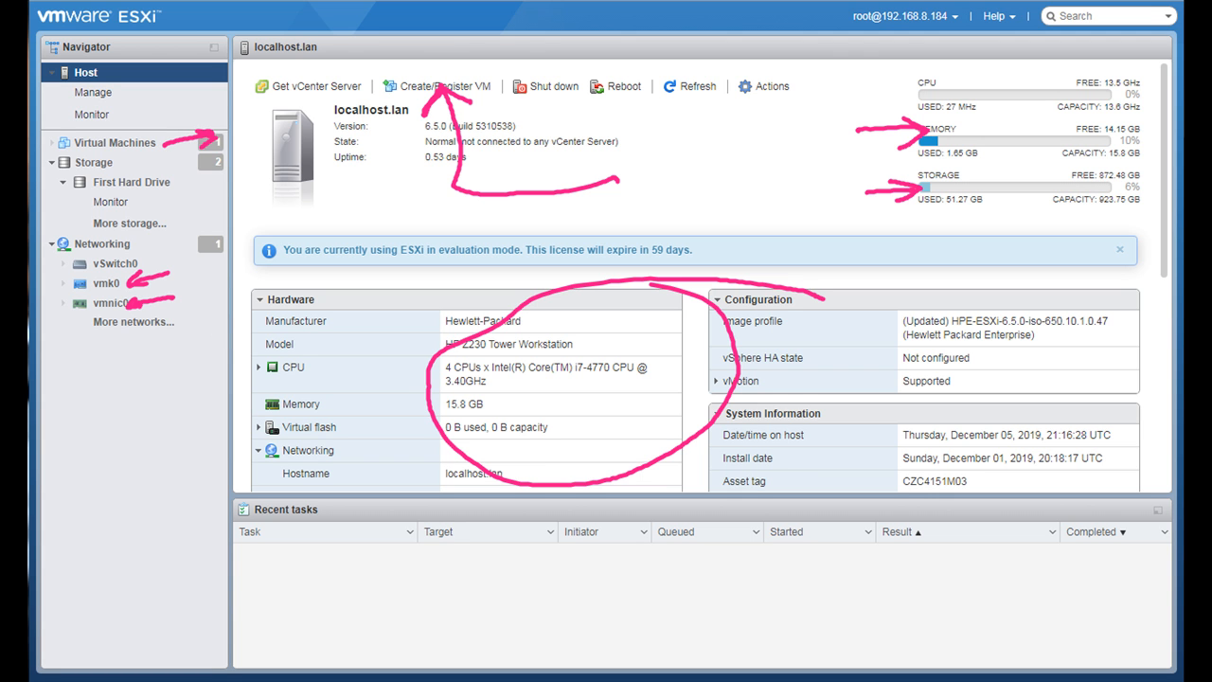
key(Escape)
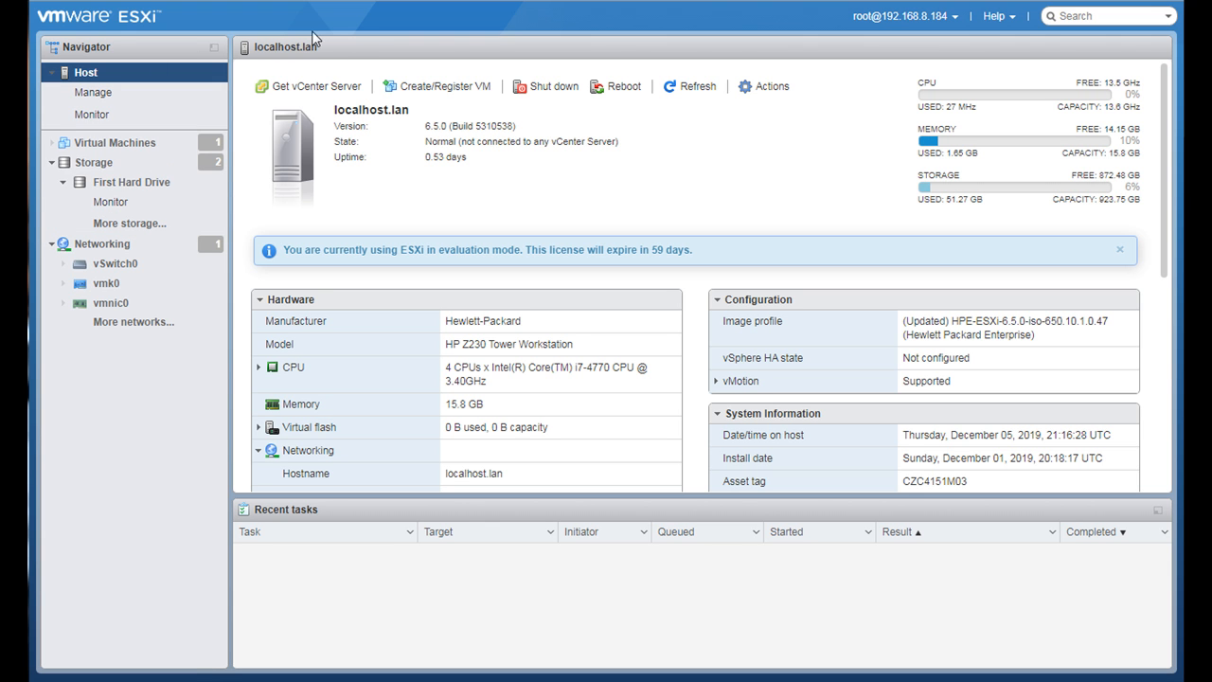
- Open the host's list of virtual machines
click(139, 150)
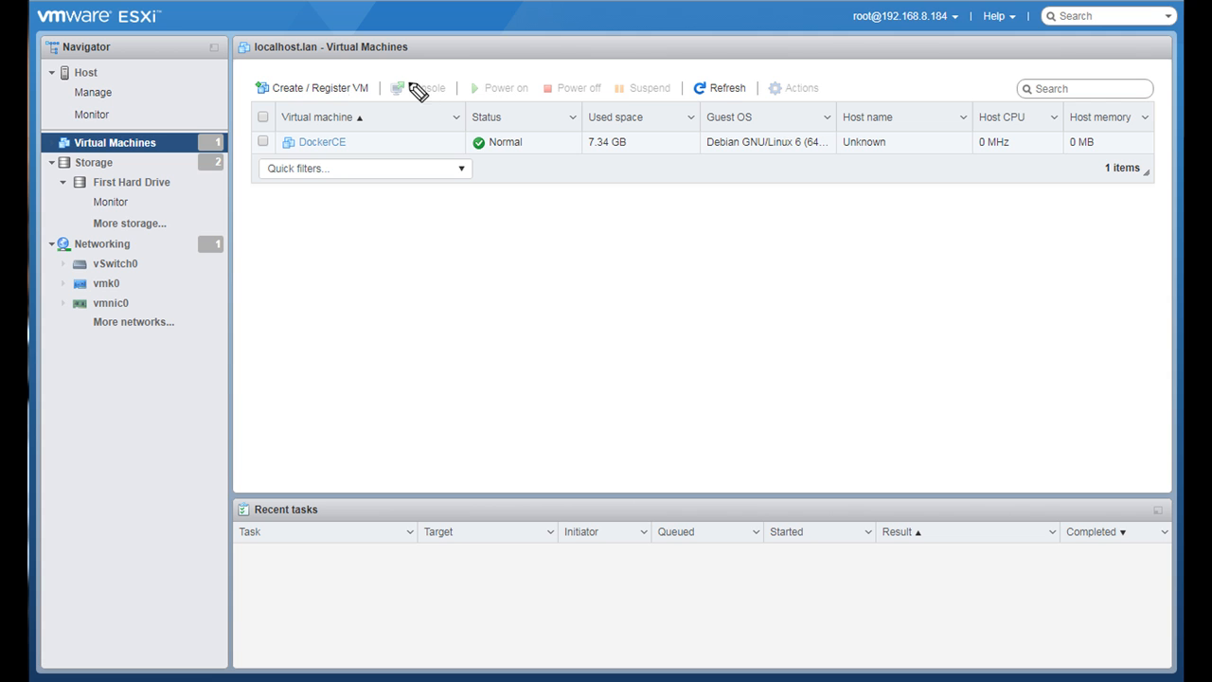
mouse_move(327, 64)
mouse_down()
mouse_move(280, 66)
mouse_move(260, 119)
mouse_move(405, 114)
mouse_move(320, 68)
mouse_up()
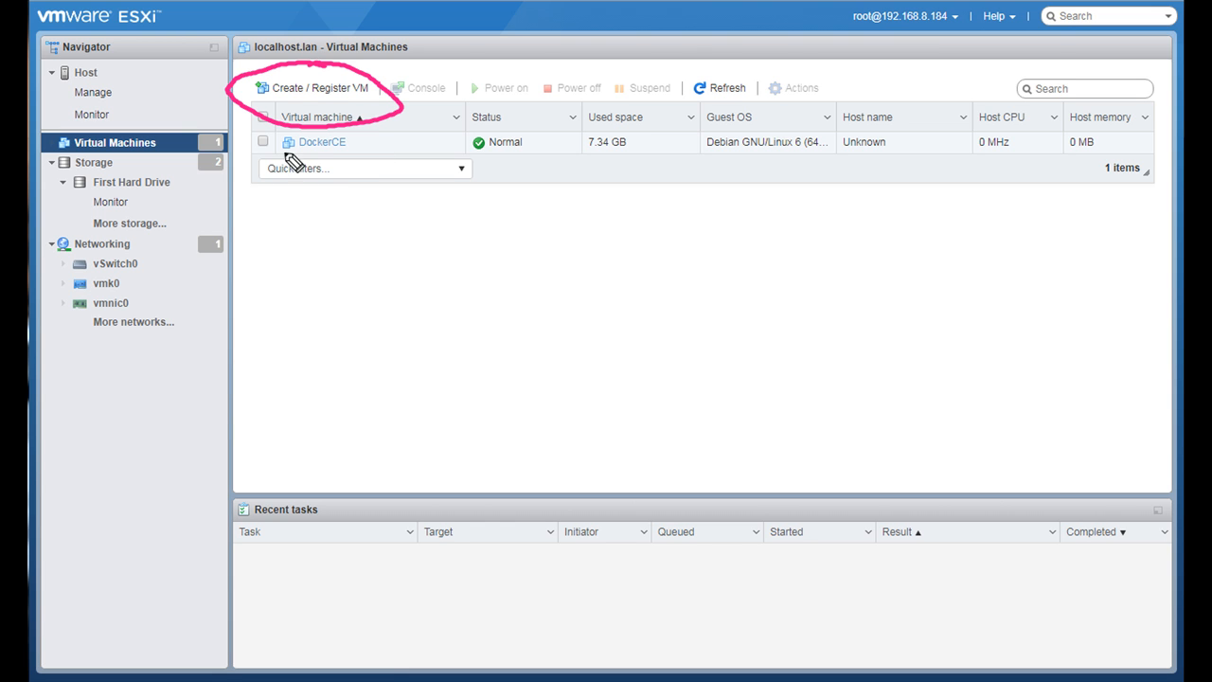
drag(221, 142, 209, 143)
drag(229, 135, 232, 150)
click(230, 157)
key(e)
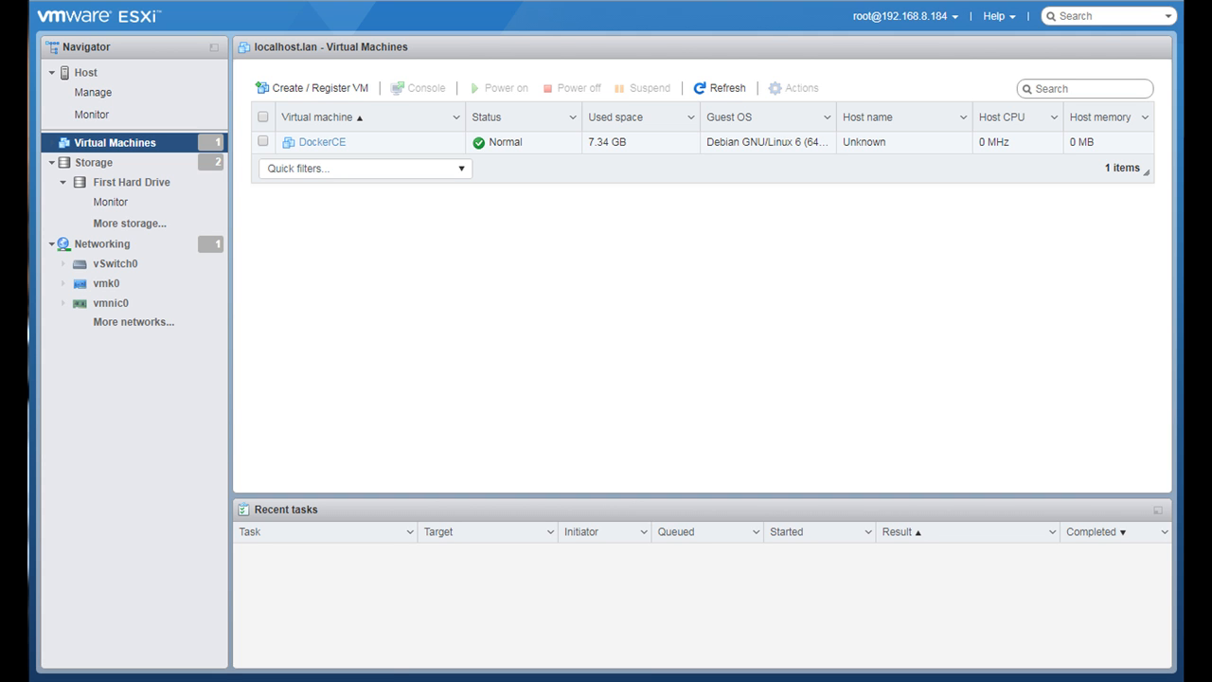
- Start creating a new virtual machine from scratch and name it Kali-Linux01
click(293, 91)
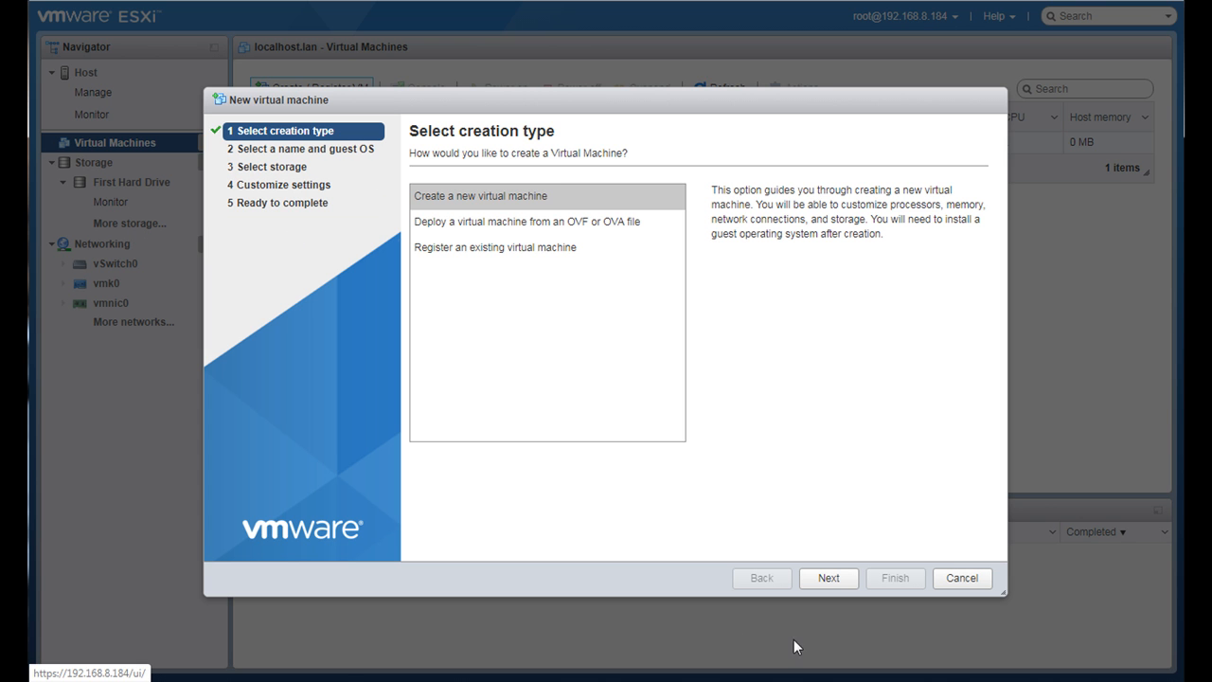
click(822, 587)
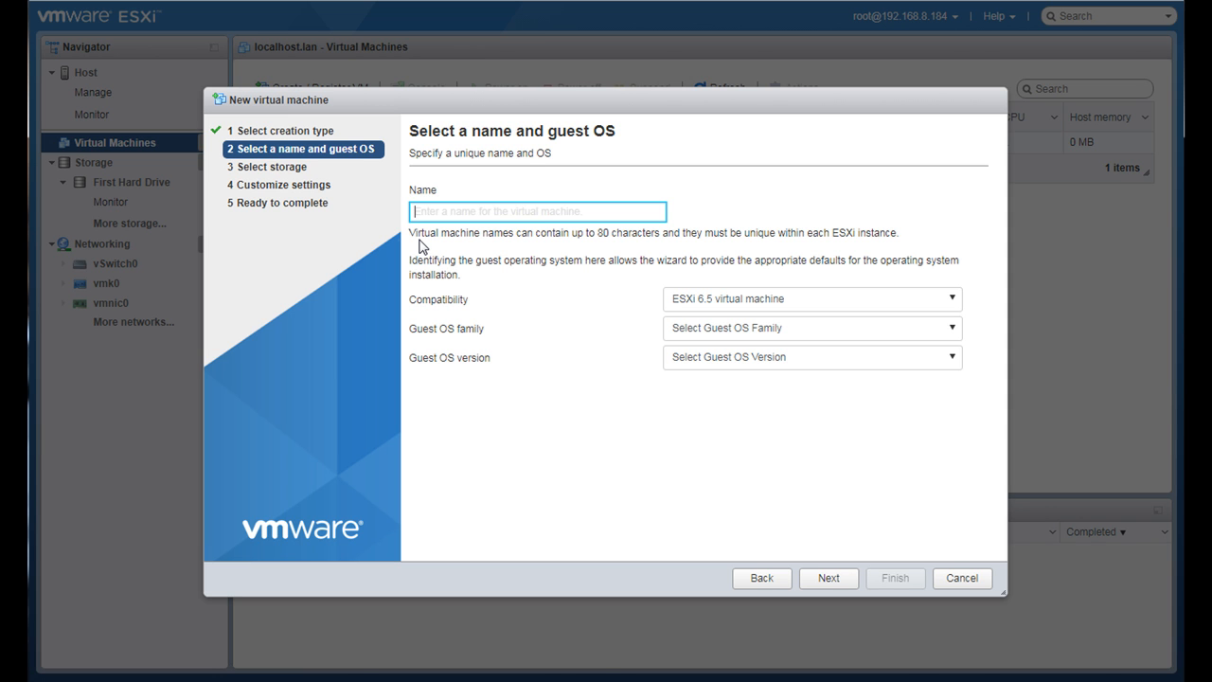
text(Kali)
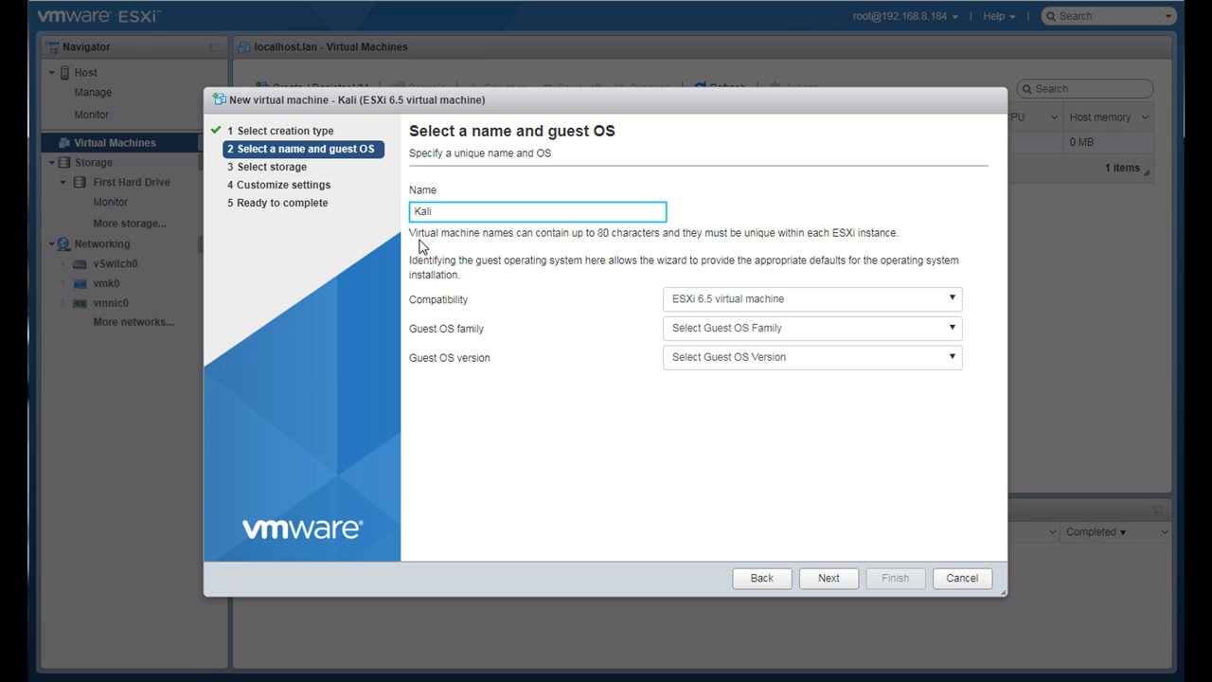
text(-Linux)
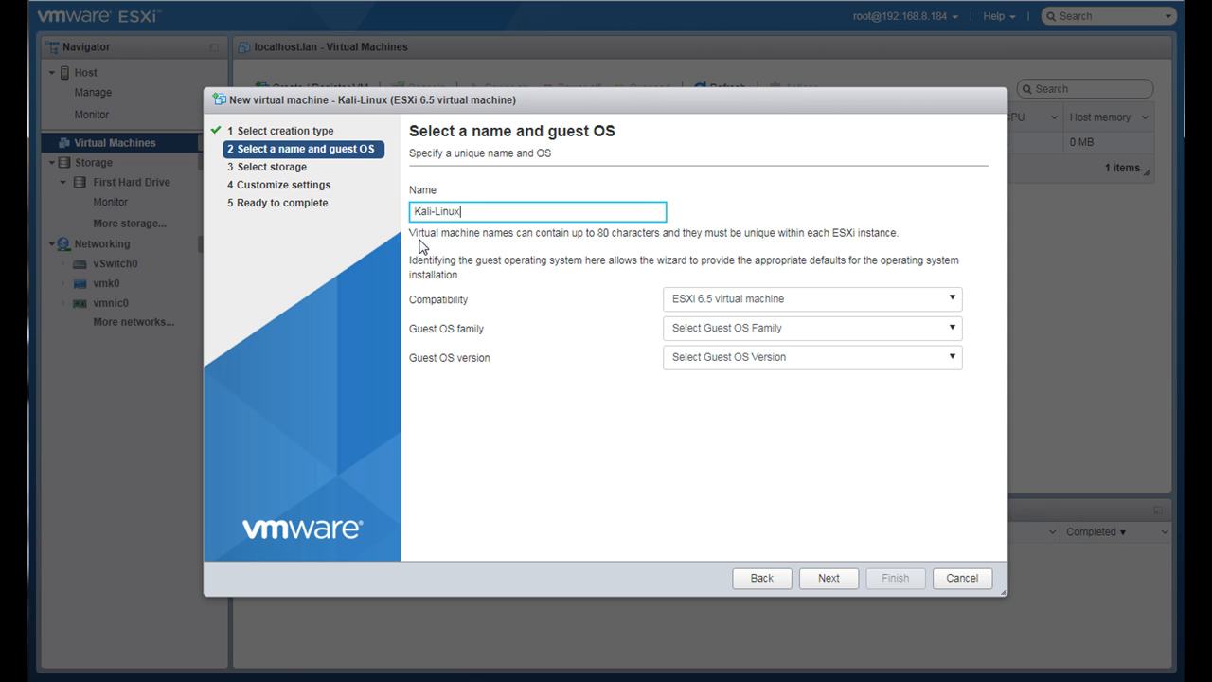
text(01)
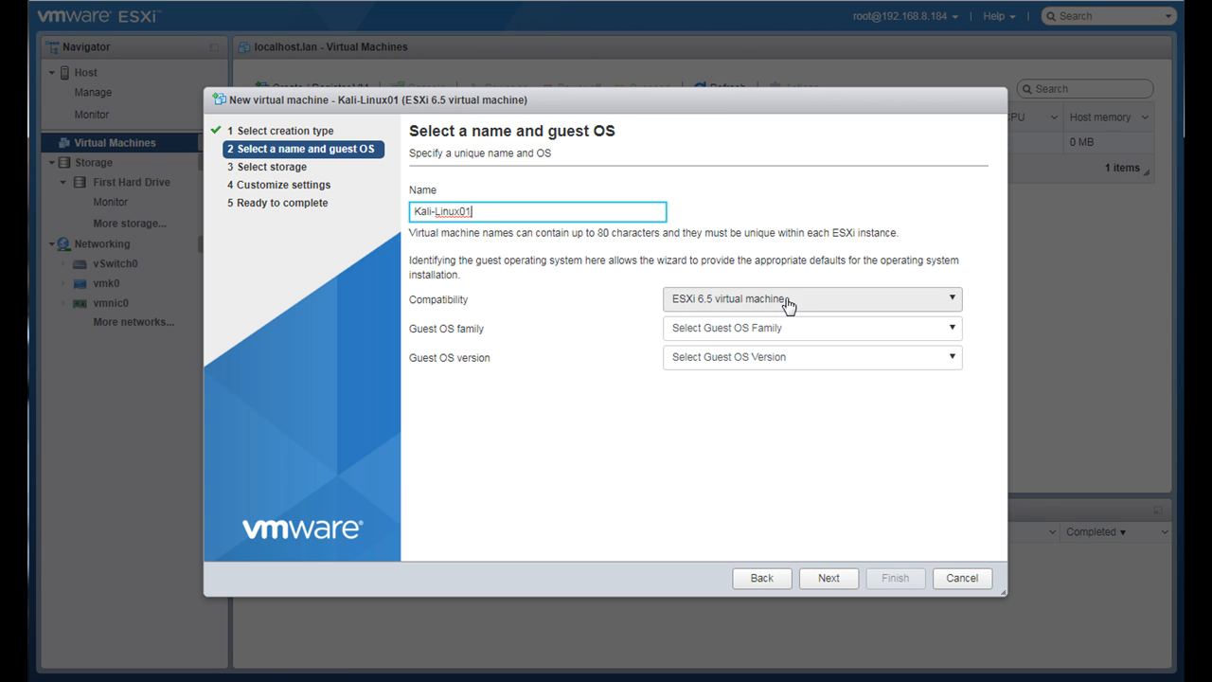
- Set the guest OS family to Linux and the version to Debian GNU/Linux 6 (64-bit), and accept First Hard Drive as the datastore
click(951, 335)
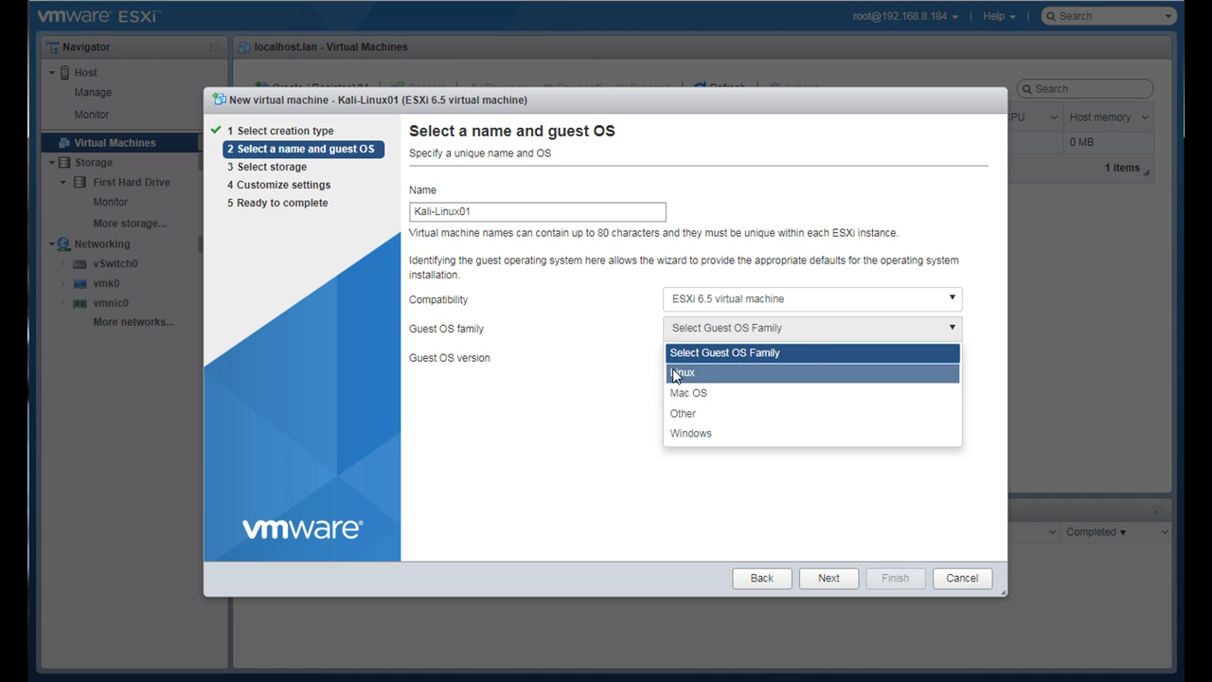
click(681, 375)
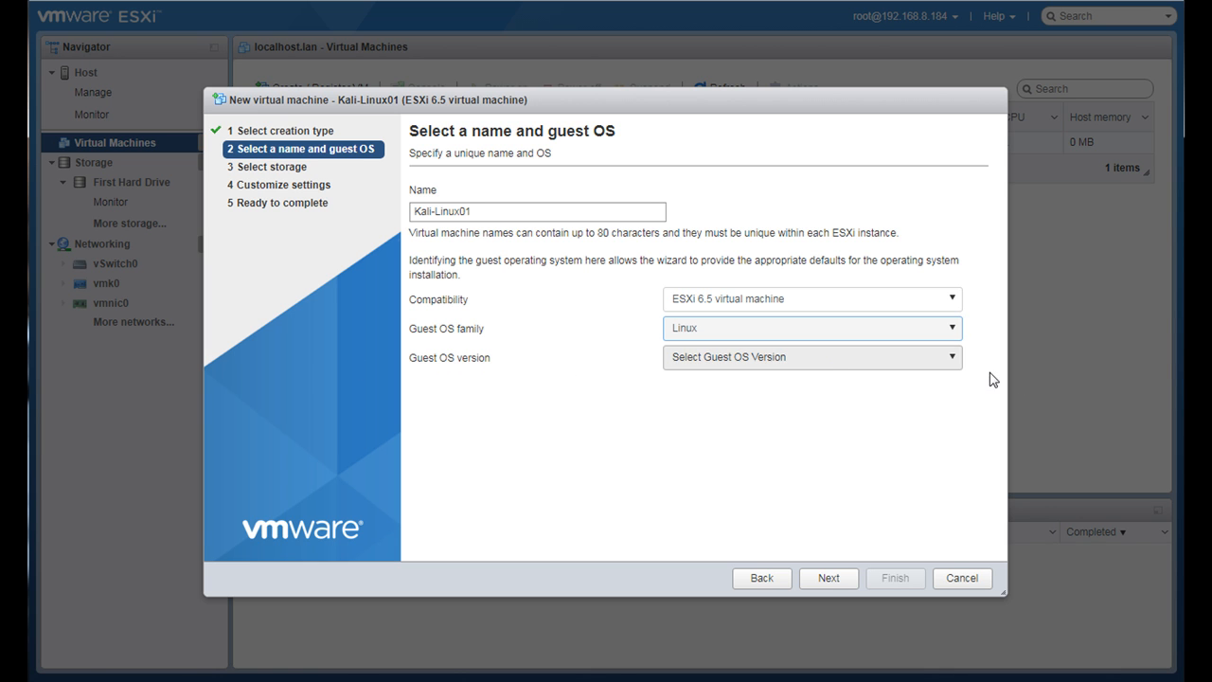
click(954, 366)
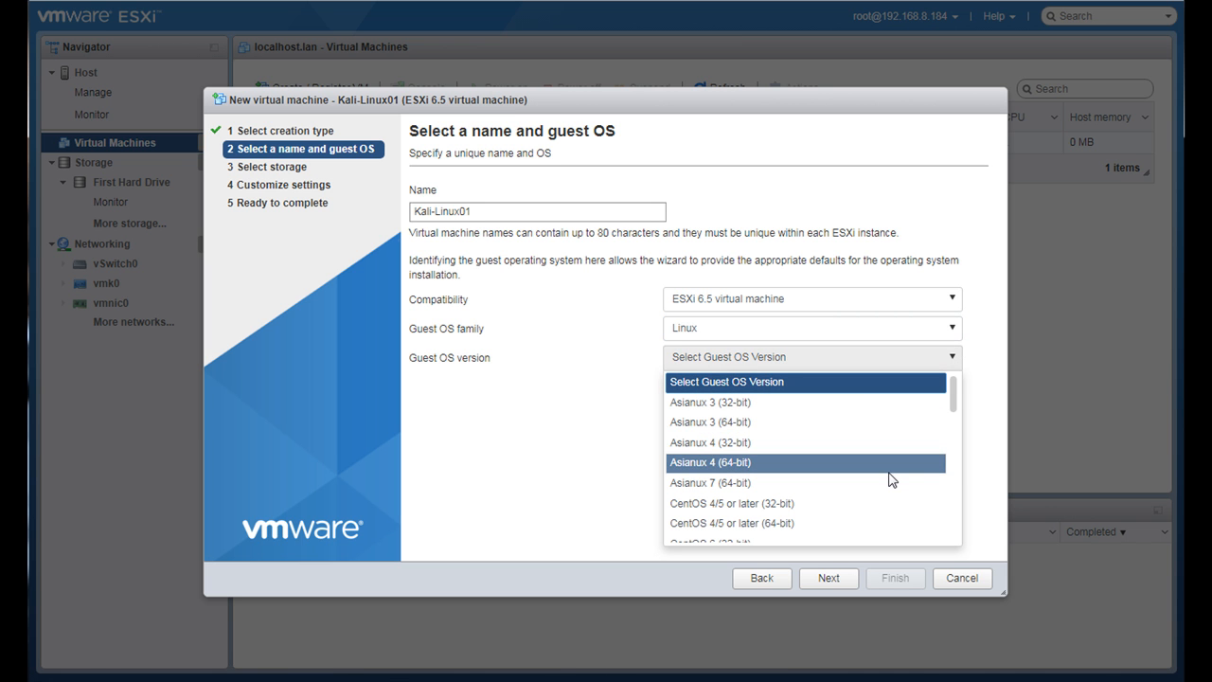
scroll(888, 480, down, 3)
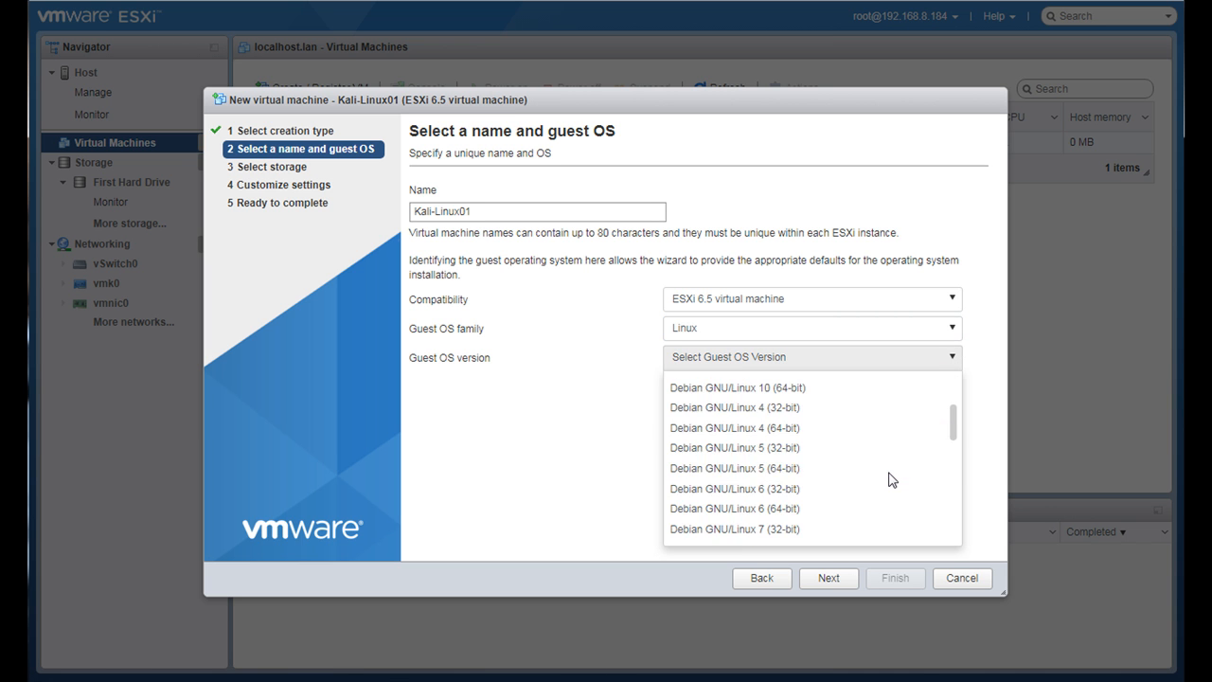
click(761, 509)
click(825, 578)
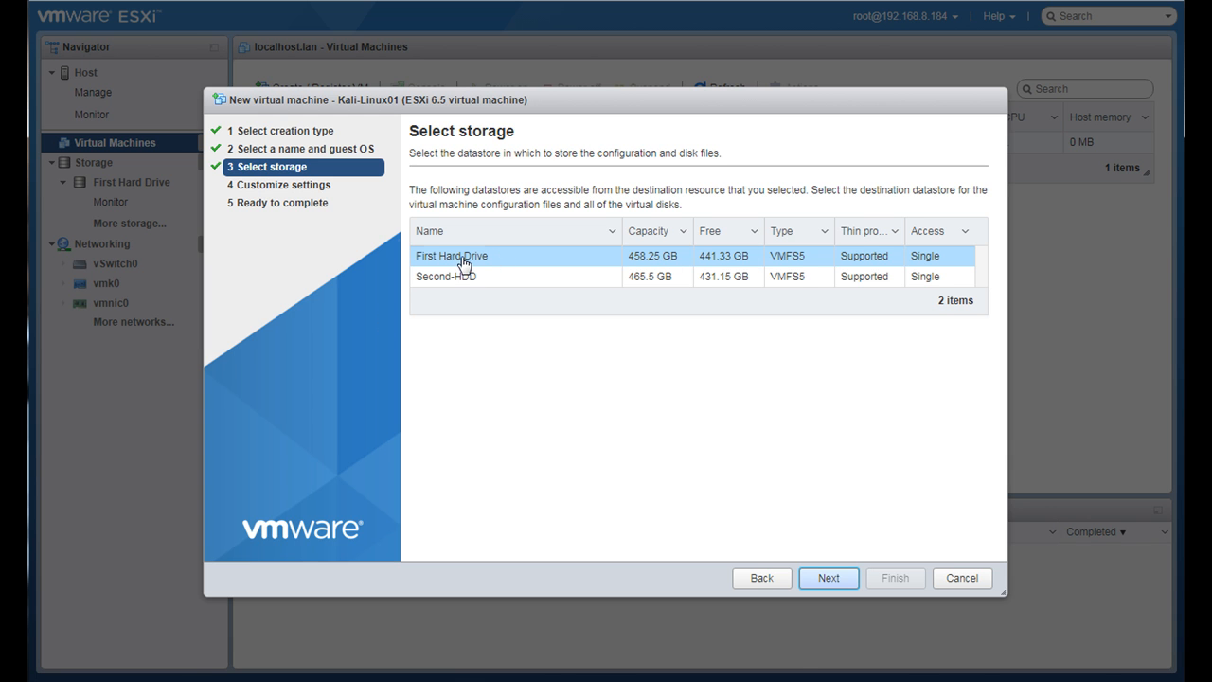
click(813, 582)
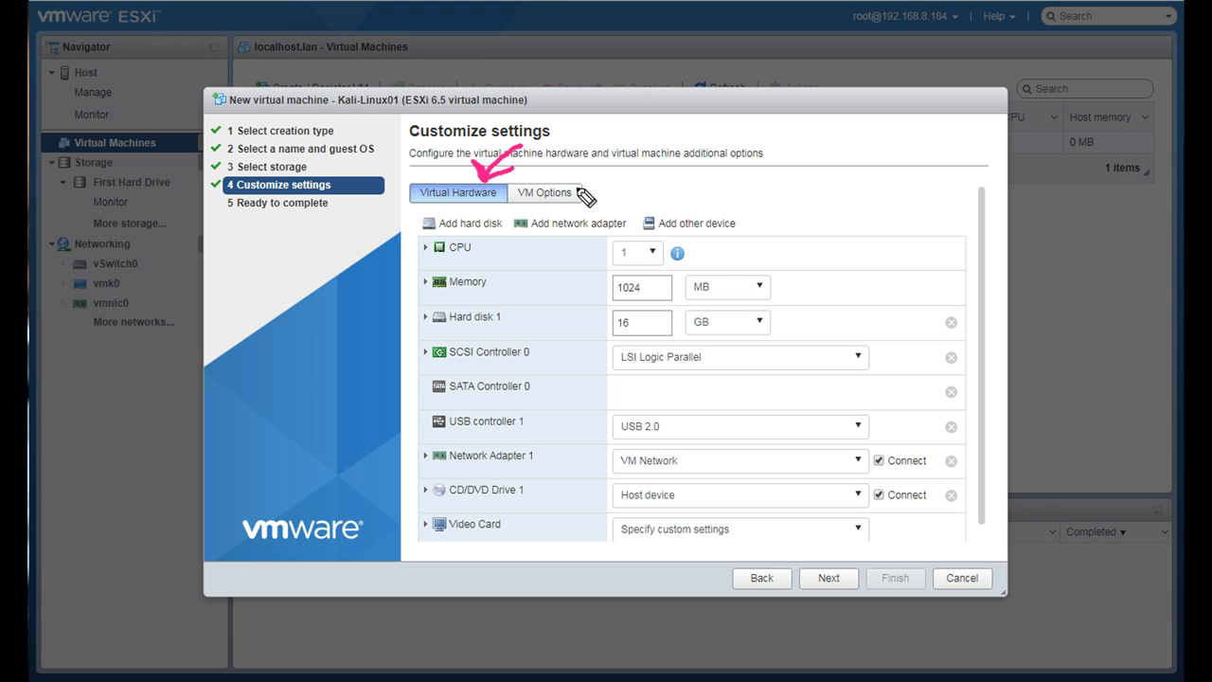
mouse_move(601, 185)
mouse_down()
mouse_move(586, 202)
mouse_move(606, 201)
mouse_up()
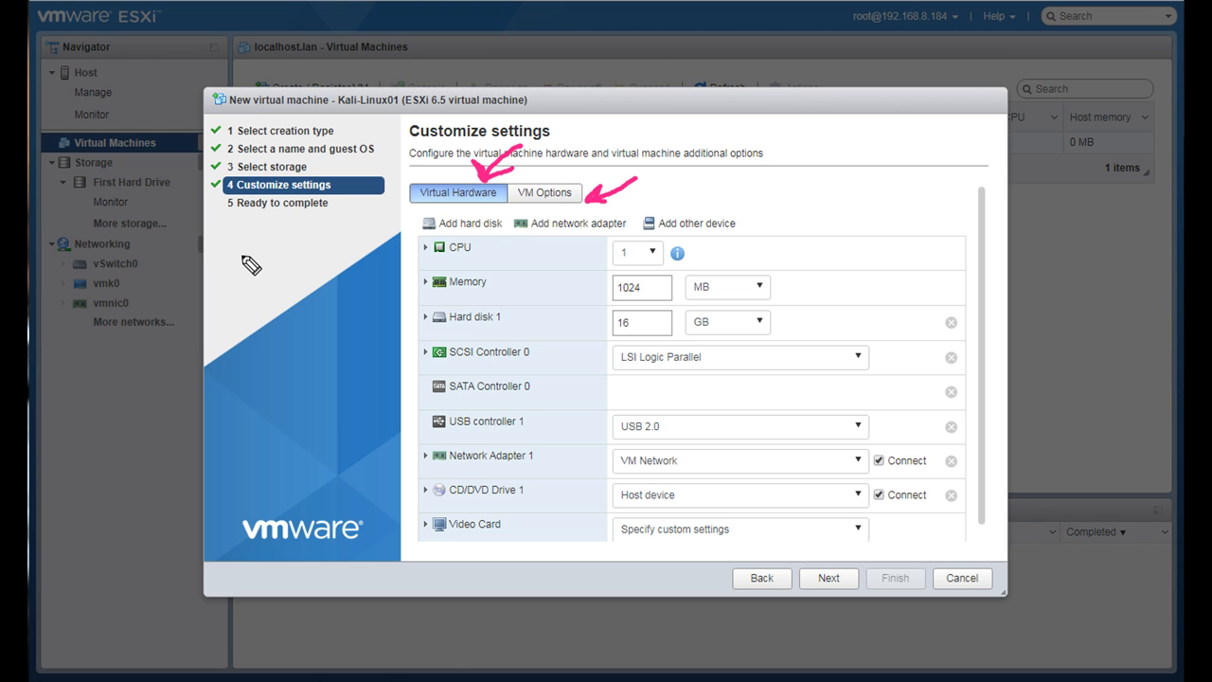
mouse_move(244, 265)
mouse_down()
mouse_move(263, 367)
mouse_move(290, 272)
mouse_move(346, 268)
mouse_move(331, 386)
mouse_up()
mouse_move(262, 363)
mouse_down()
mouse_move(331, 377)
mouse_move(320, 305)
mouse_up()
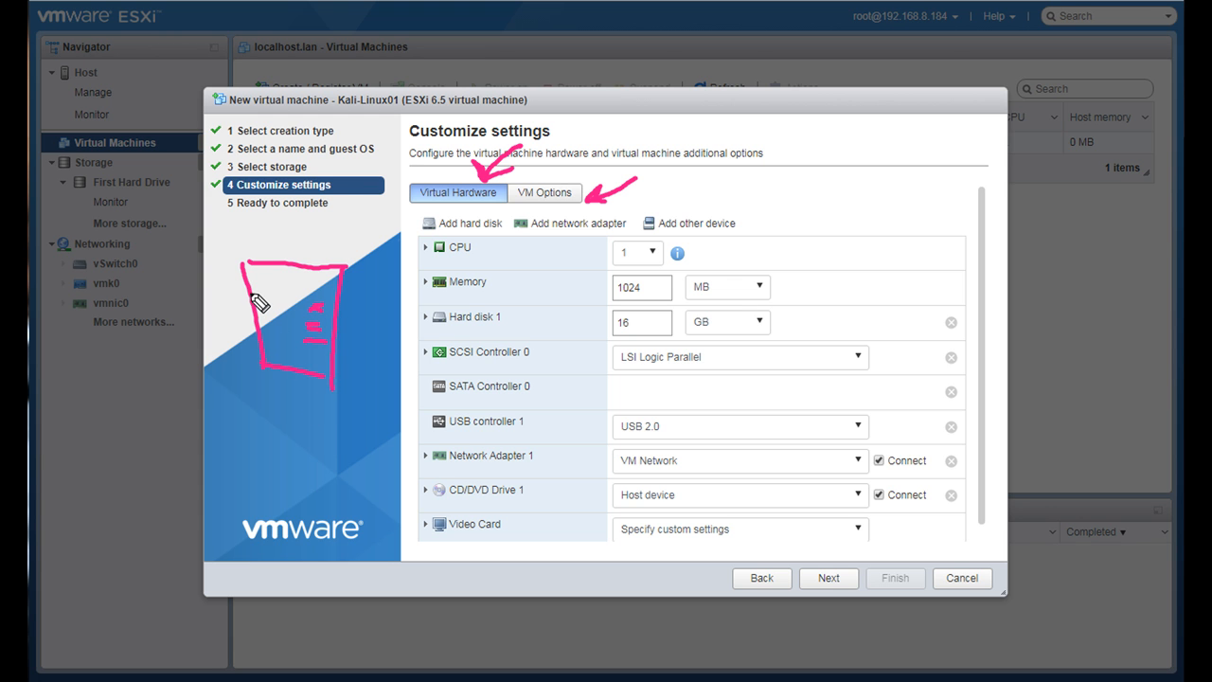
mouse_move(254, 296)
mouse_down()
mouse_move(280, 295)
mouse_move(278, 324)
mouse_move(257, 323)
mouse_move(272, 360)
mouse_move(280, 348)
mouse_move(296, 360)
mouse_up()
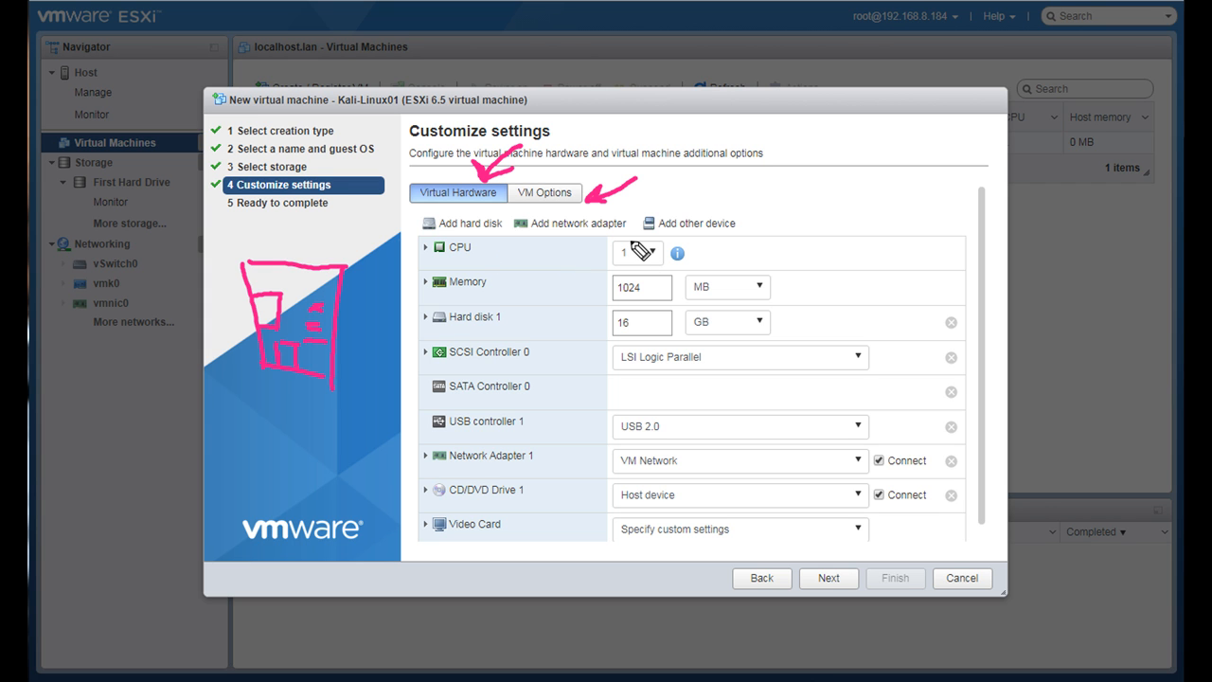
mouse_move(709, 251)
mouse_down()
mouse_move(709, 271)
mouse_move(731, 272)
mouse_up()
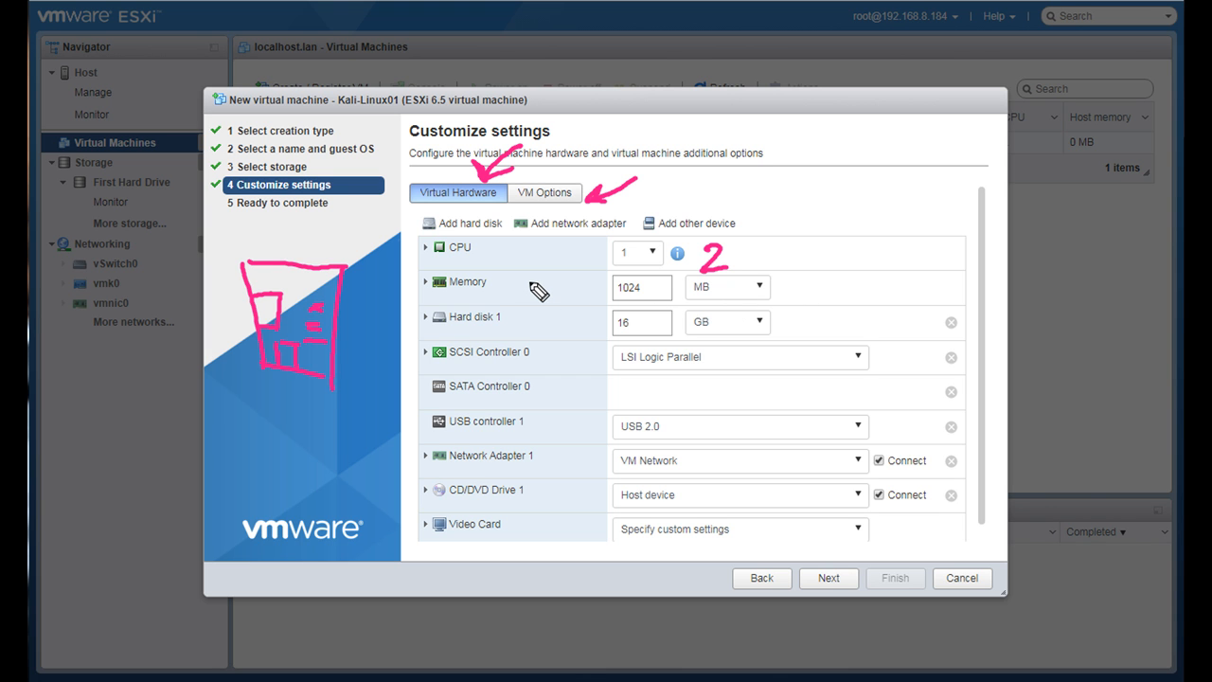
mouse_move(531, 280)
mouse_down()
mouse_move(556, 299)
mouse_move(558, 282)
mouse_move(578, 282)
mouse_move(580, 298)
mouse_move(593, 276)
mouse_move(593, 303)
mouse_up()
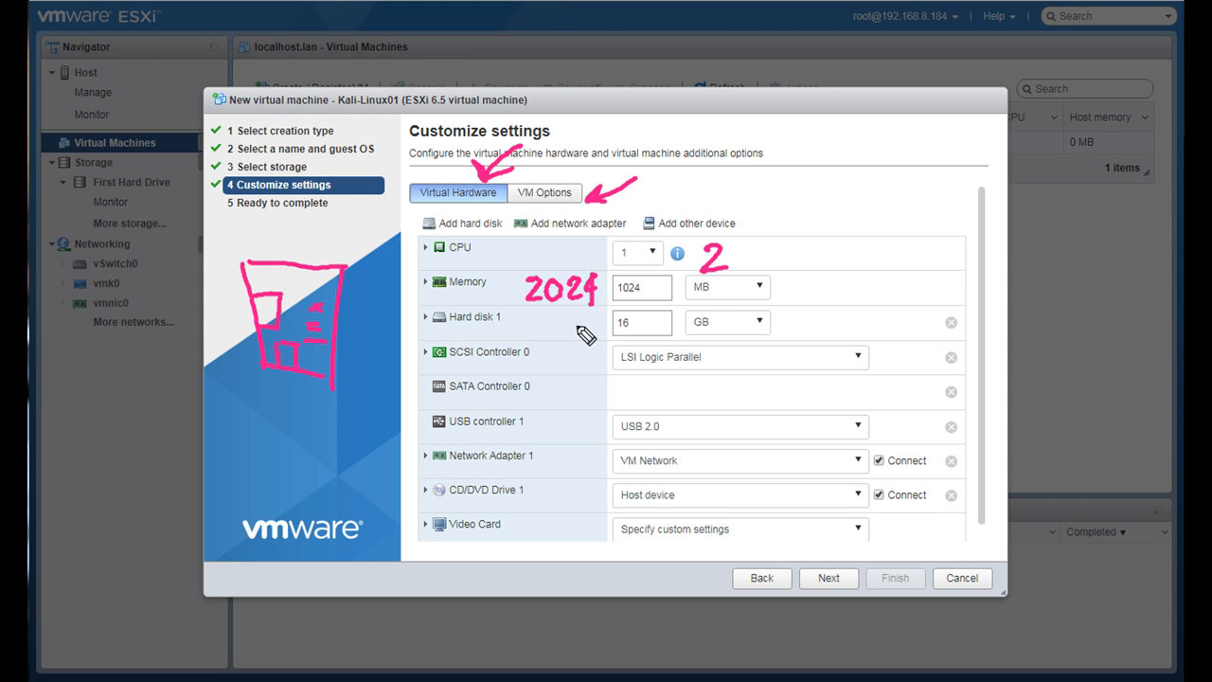
mouse_move(540, 316)
mouse_down()
mouse_move(536, 336)
mouse_move(592, 319)
mouse_up()
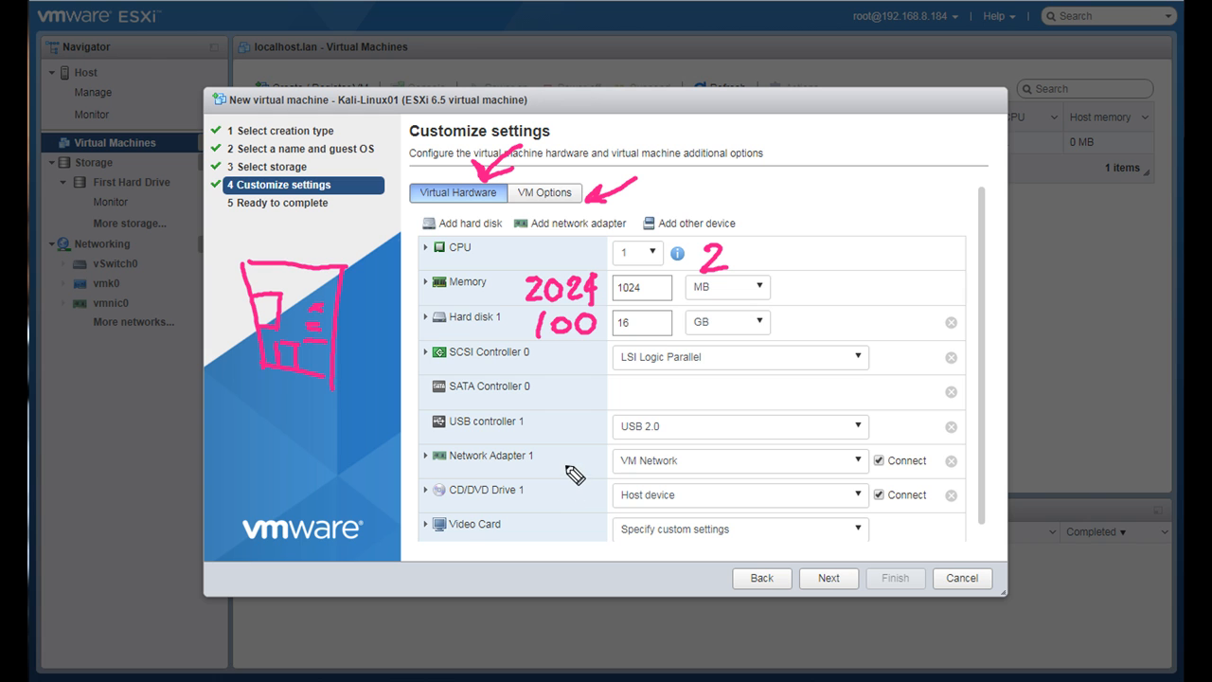
mouse_move(564, 459)
mouse_down()
mouse_move(601, 462)
mouse_move(583, 477)
mouse_up()
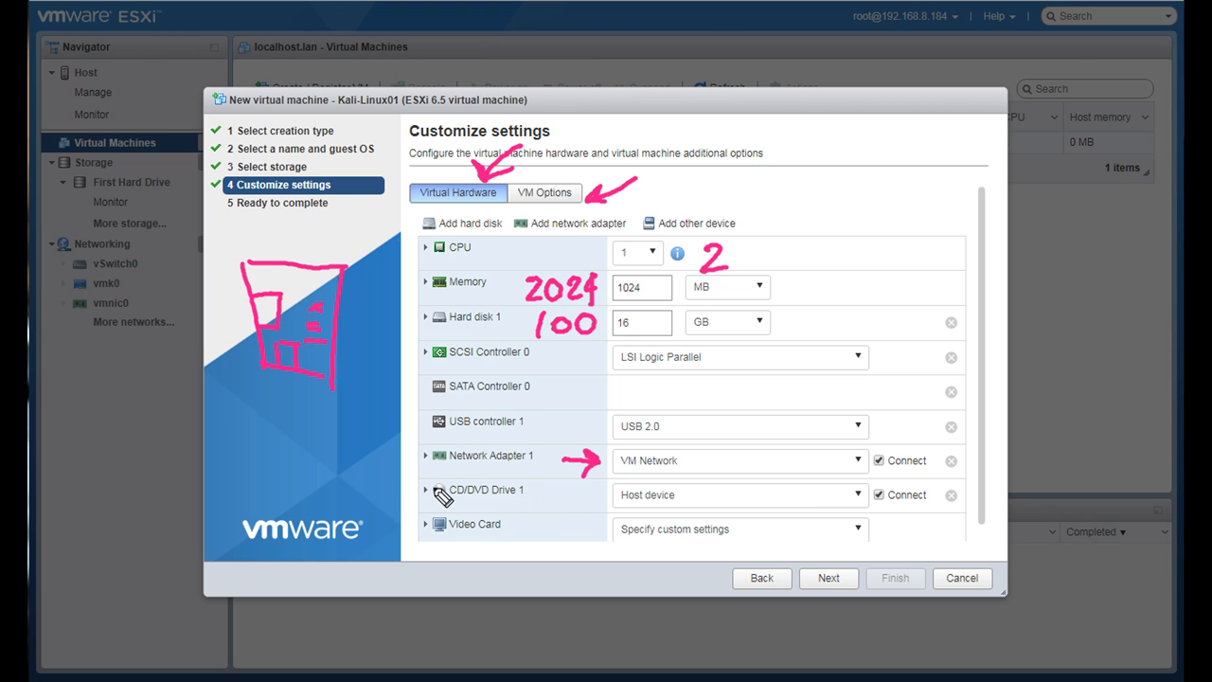
drag(375, 465, 412, 498)
click(391, 475)
drag(401, 503, 413, 498)
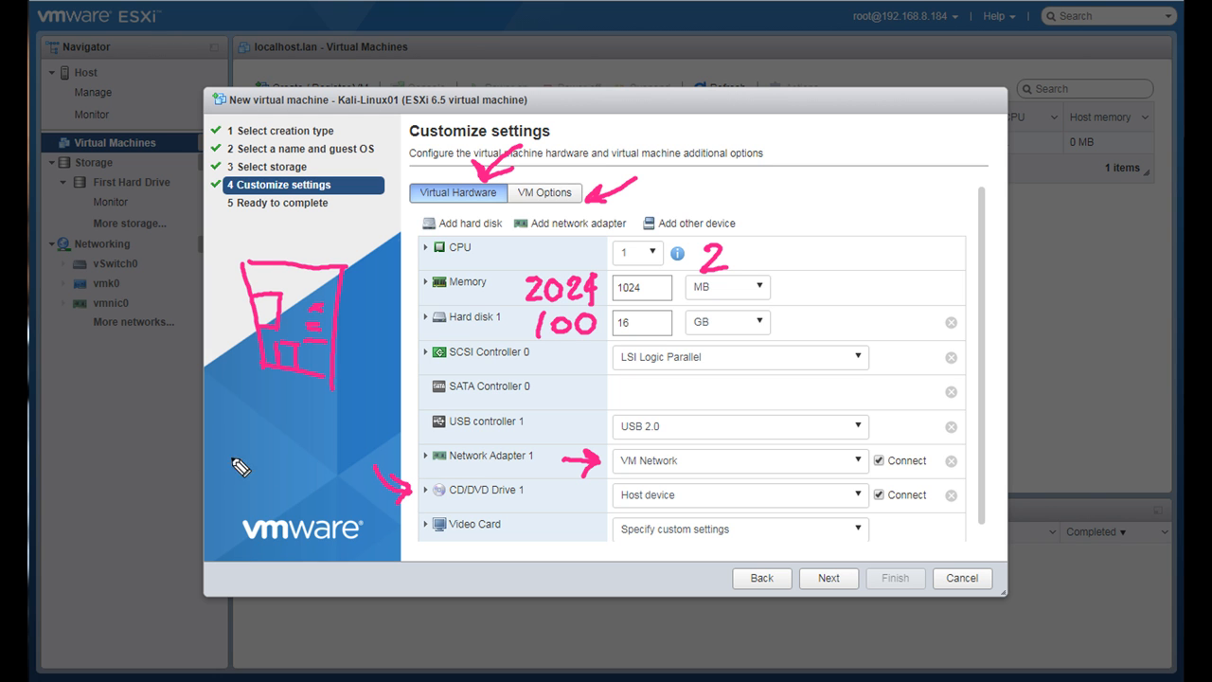
mouse_move(227, 460)
mouse_down()
mouse_move(231, 482)
mouse_move(254, 483)
mouse_move(377, 434)
mouse_move(420, 437)
mouse_up()
click(280, 458)
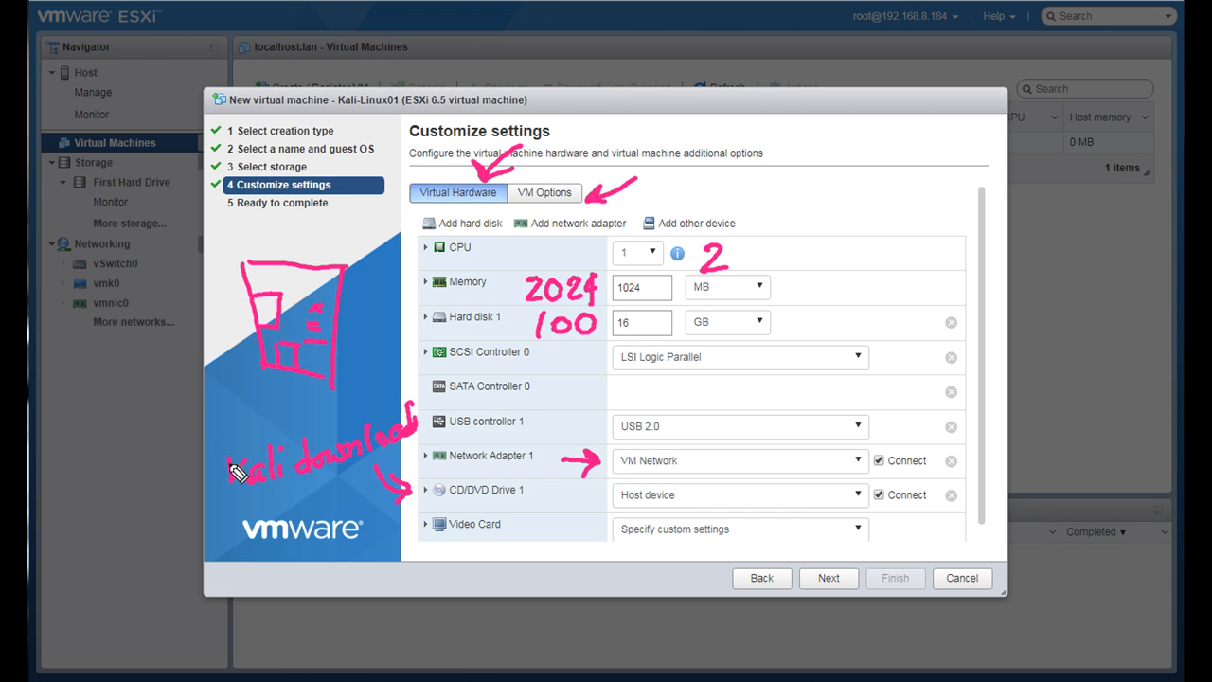
mouse_move(228, 417)
mouse_down()
mouse_move(233, 438)
mouse_move(240, 420)
mouse_move(248, 433)
mouse_move(322, 421)
mouse_move(323, 401)
mouse_move(343, 423)
mouse_move(370, 400)
mouse_move(367, 423)
mouse_move(384, 416)
mouse_up()
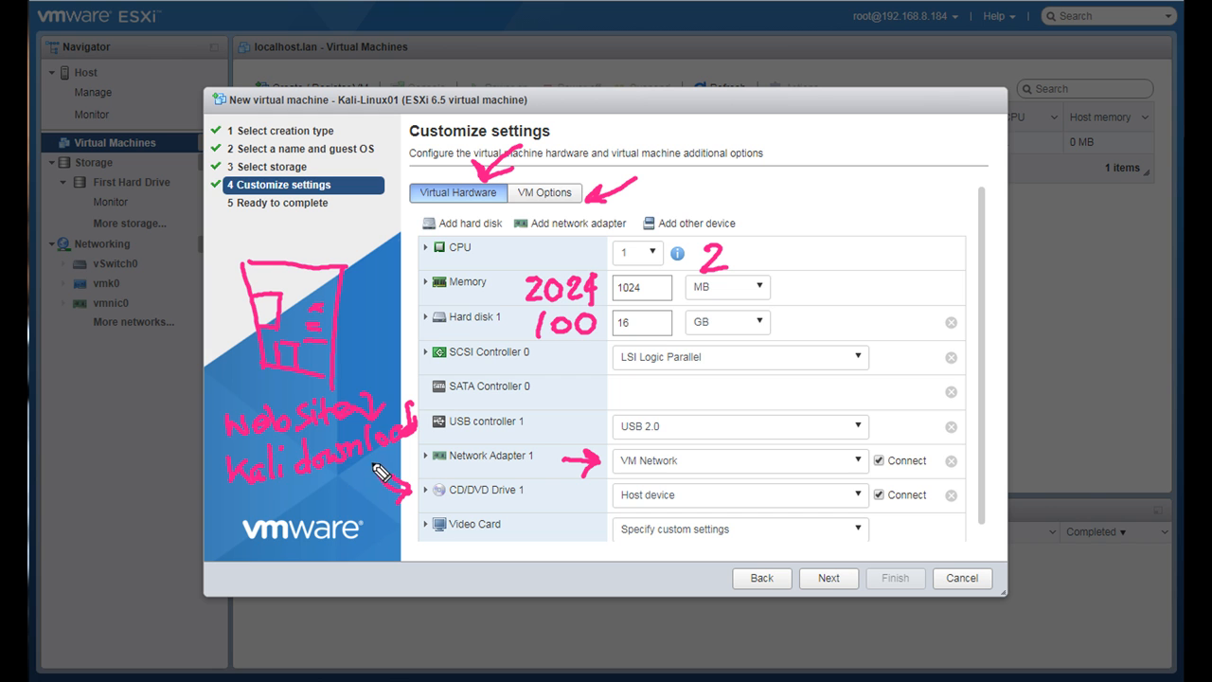
drag(303, 479, 382, 488)
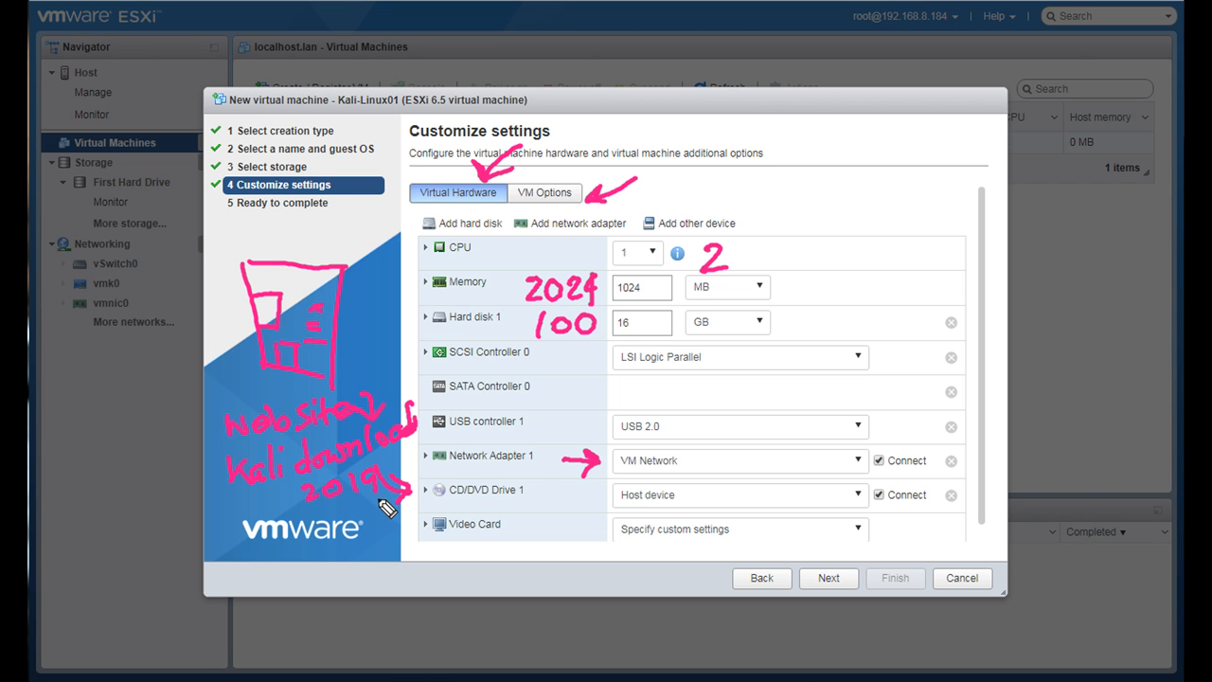
drag(391, 487, 413, 499)
- Set the virtual machine's CPU count to 2 and its memory to 2024 MB
click(655, 254)
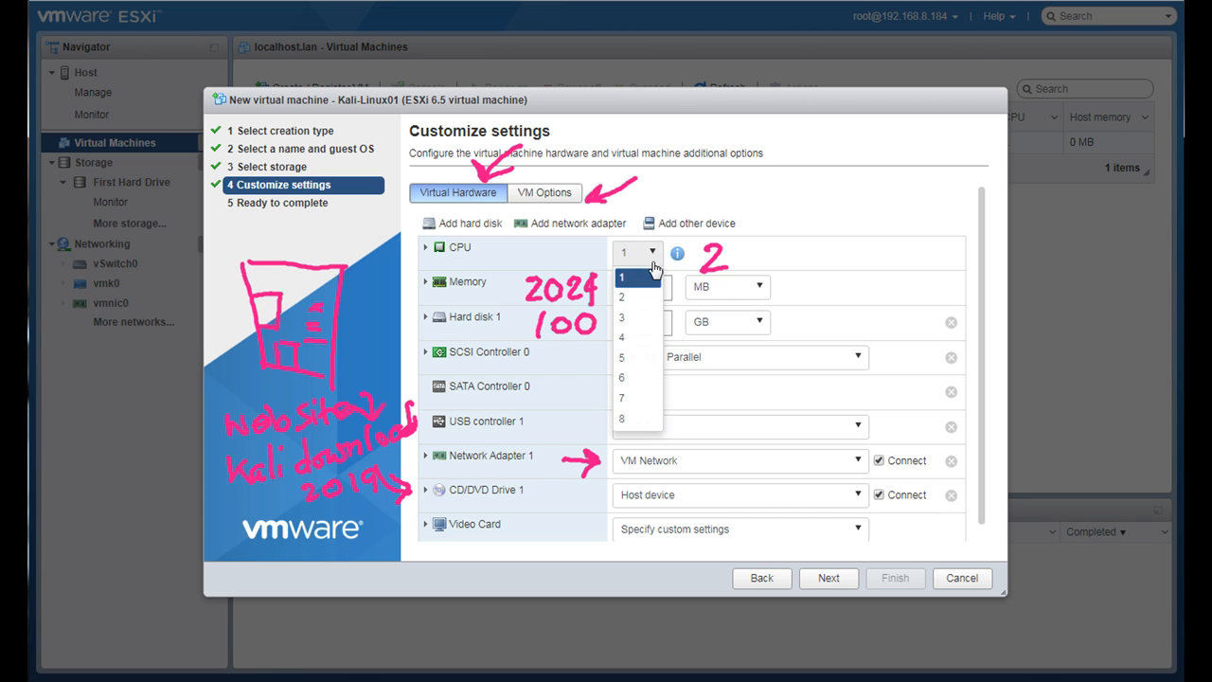
click(637, 297)
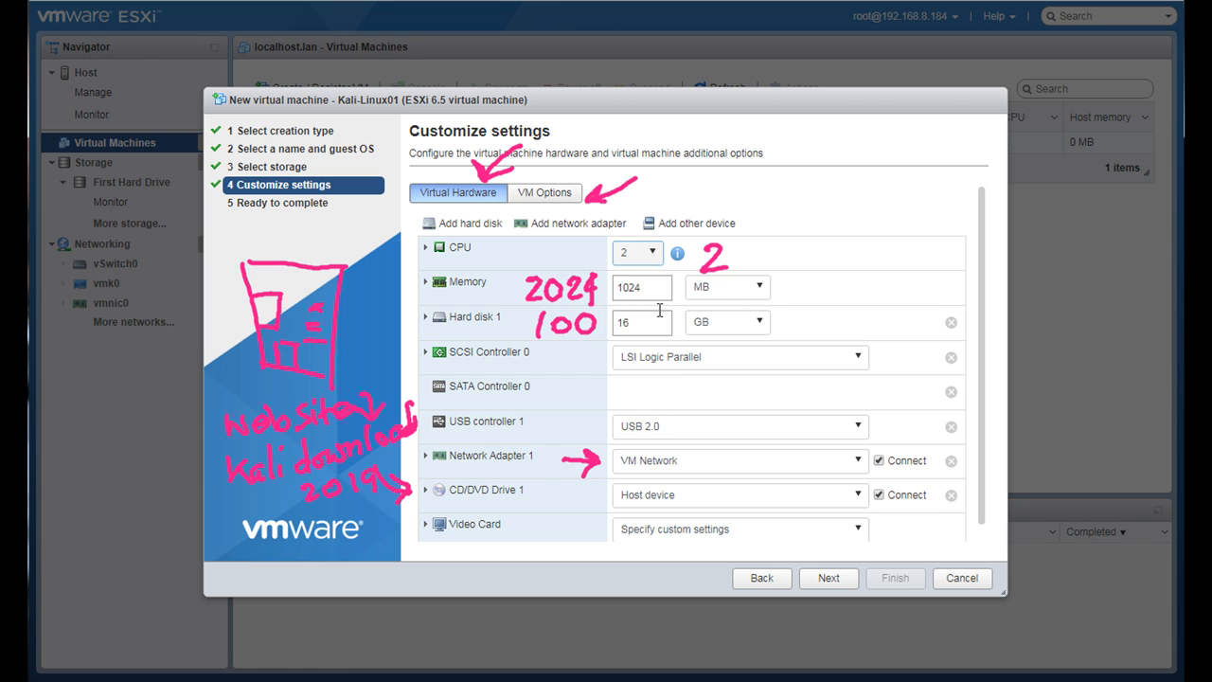
click(640, 294)
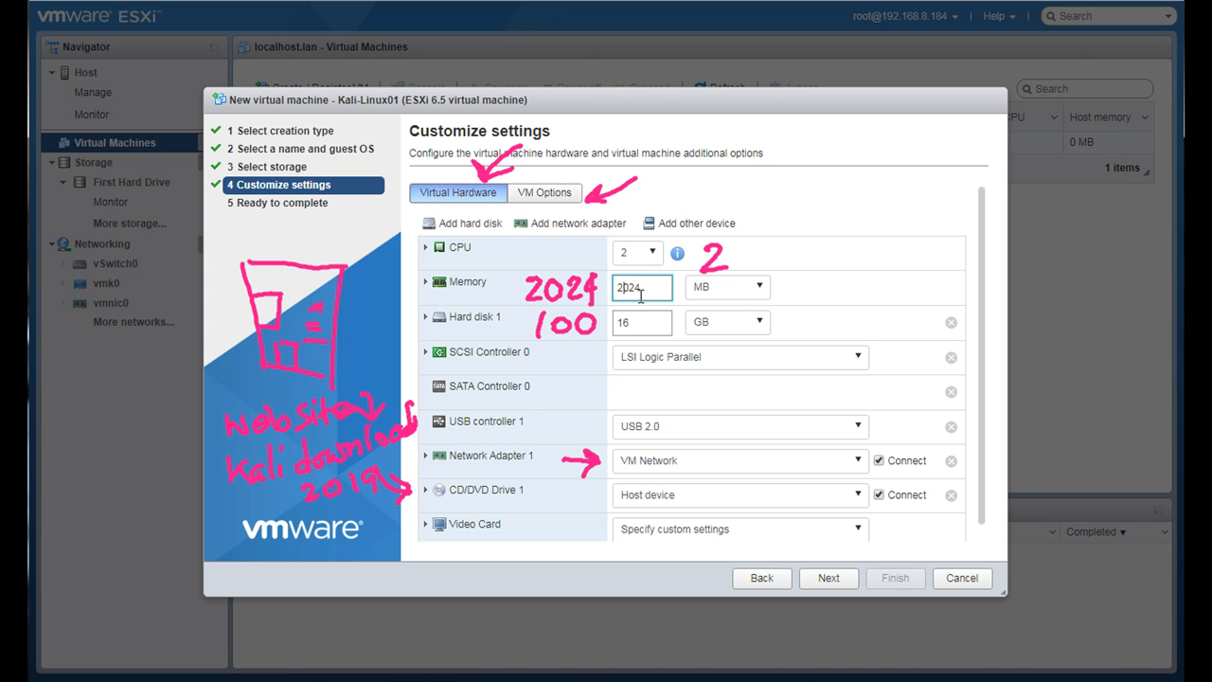
click(762, 287)
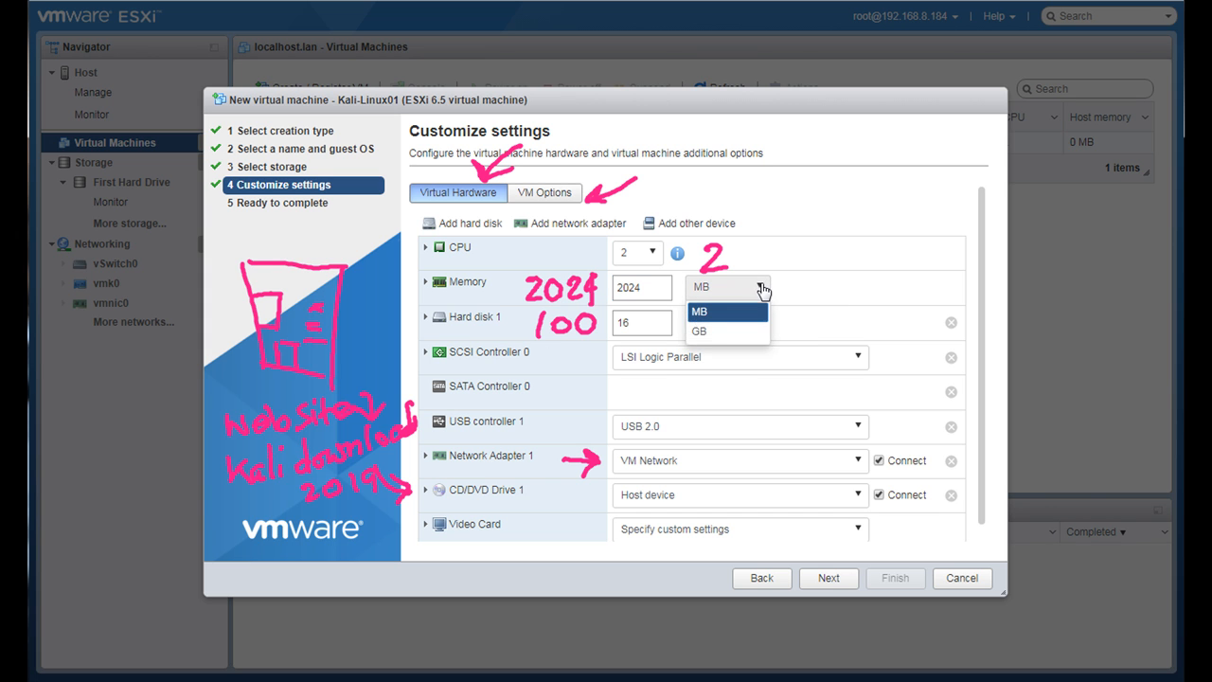
click(705, 334)
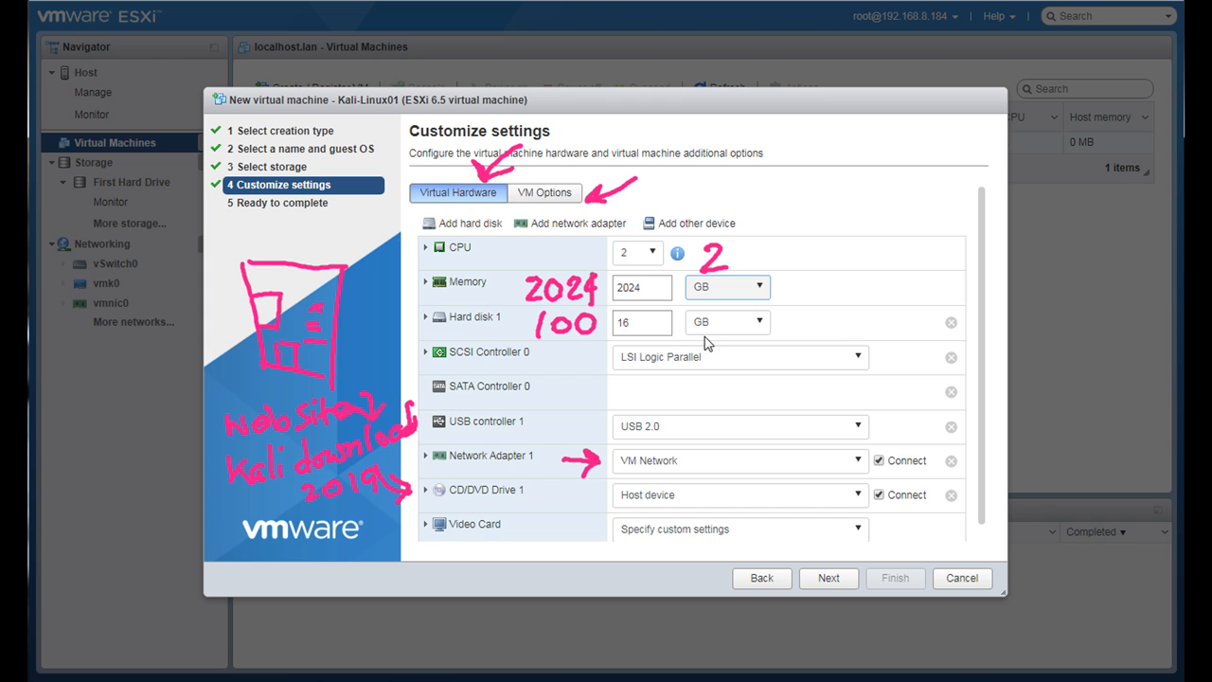
click(654, 293)
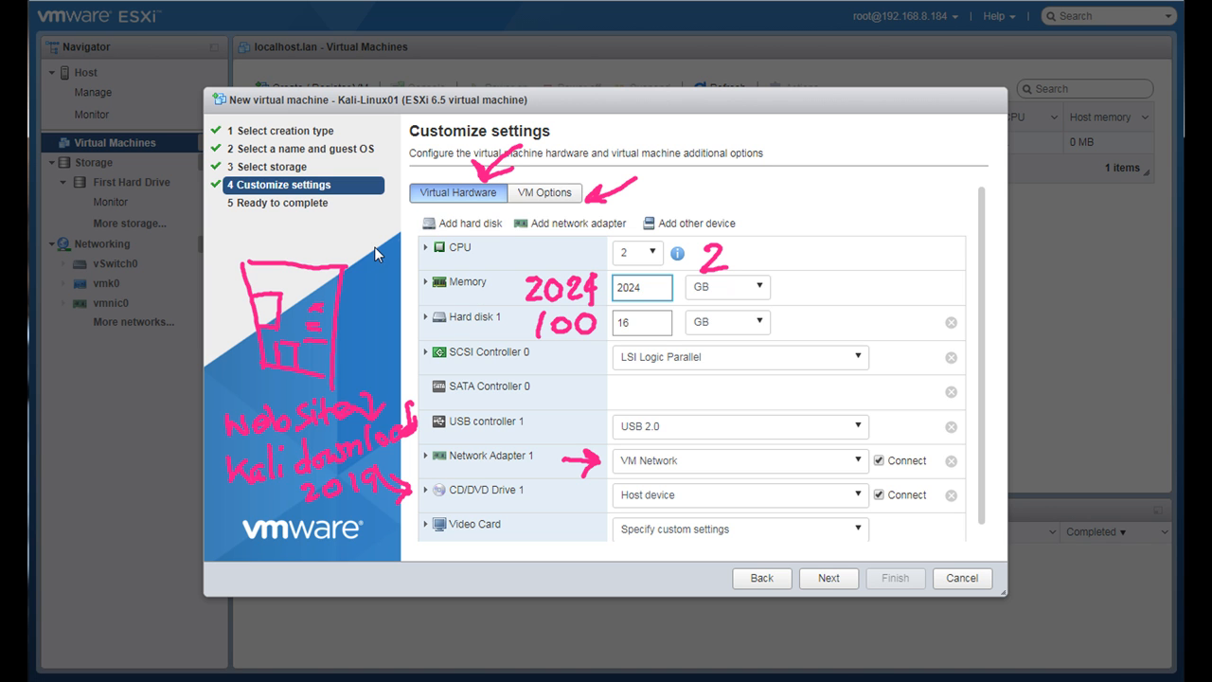
click(761, 290)
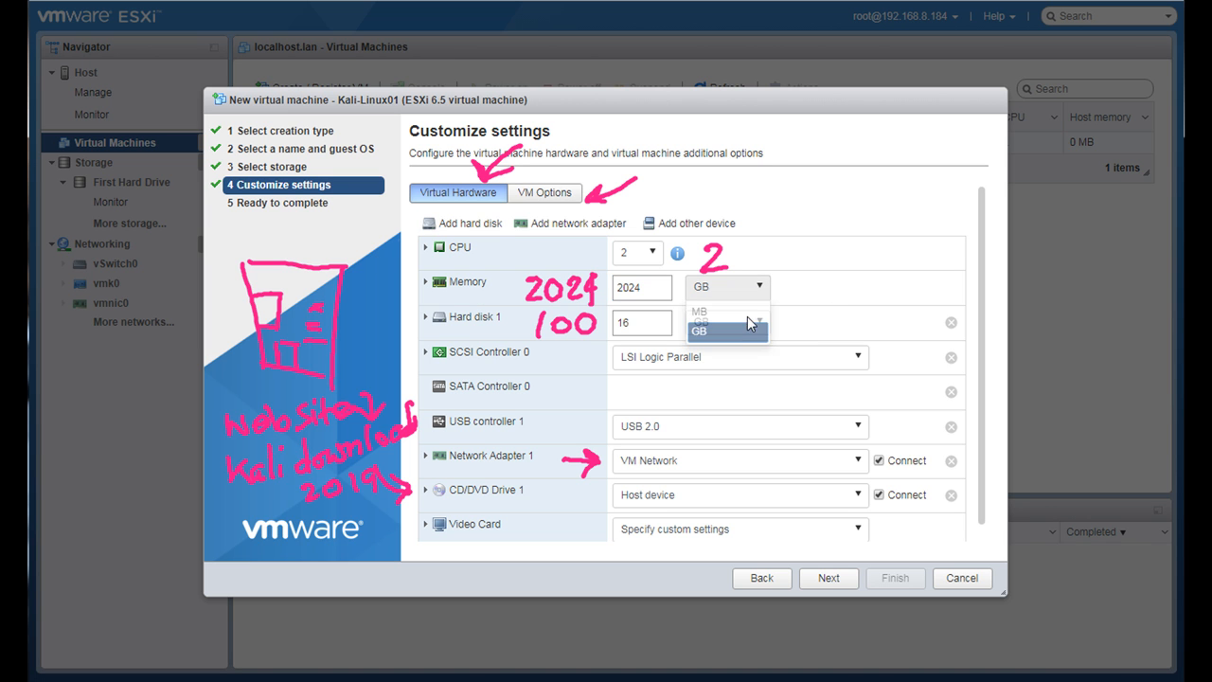
click(736, 316)
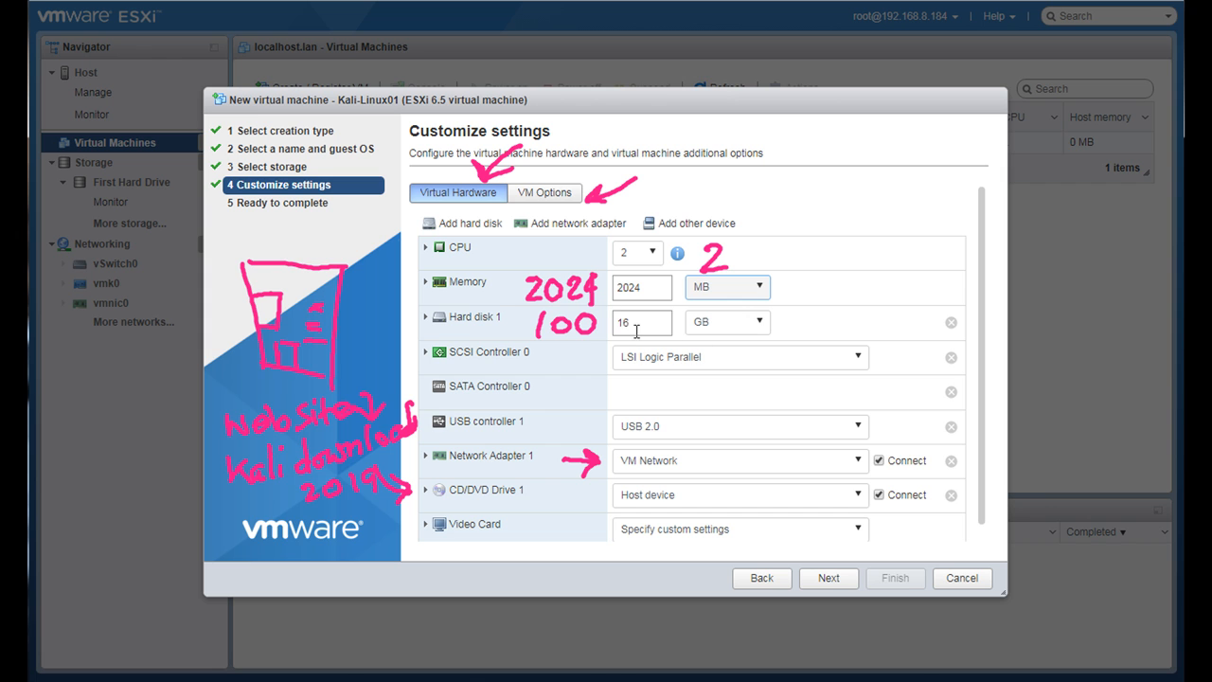
- Set Hard disk 1 to 100 GB and keep Network Adapter 1 on VM Network
click(633, 323)
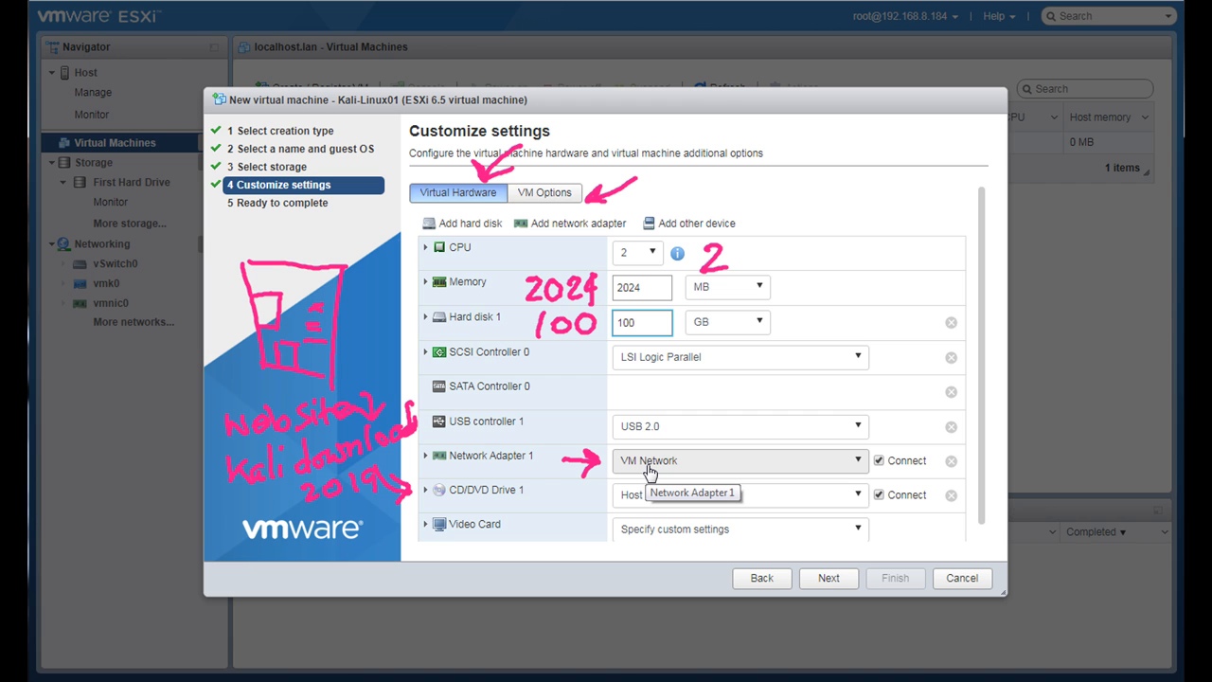
click(858, 462)
click(764, 486)
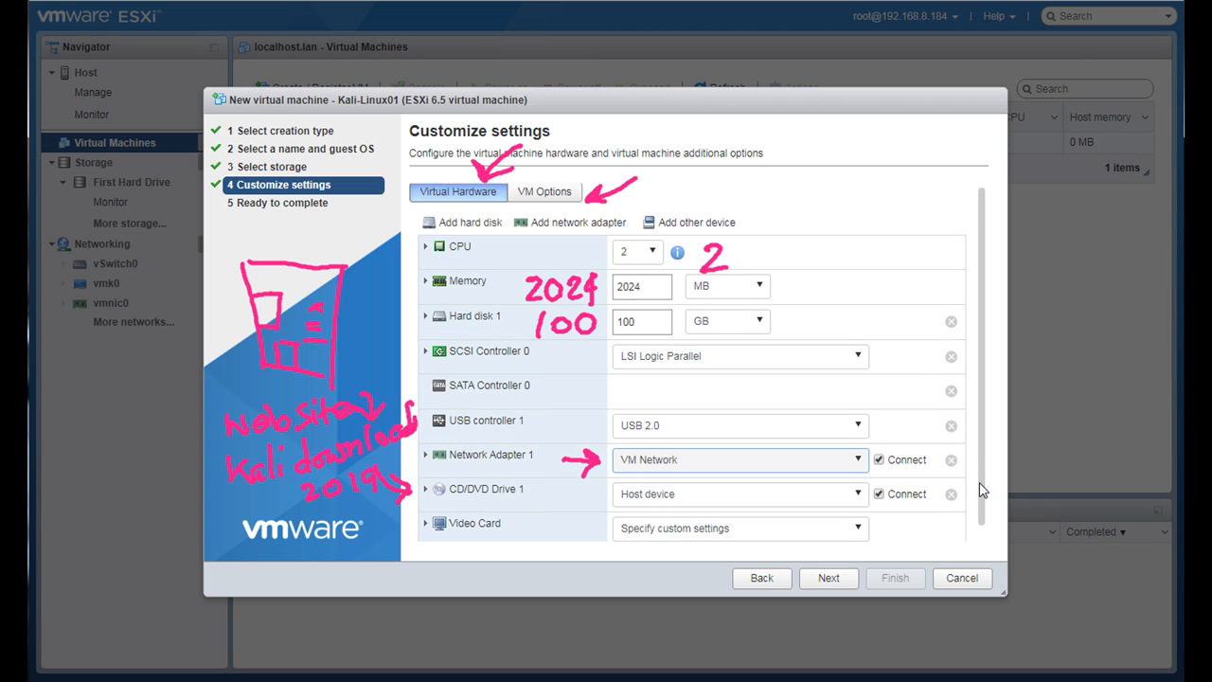
- Set CD/DVD Drive 1 to the datastore ISO file kali-linux-2019.4-amd64.iso from the Kali-Docker-Att folder on First Hard Drive
scroll(982, 445, down, 1)
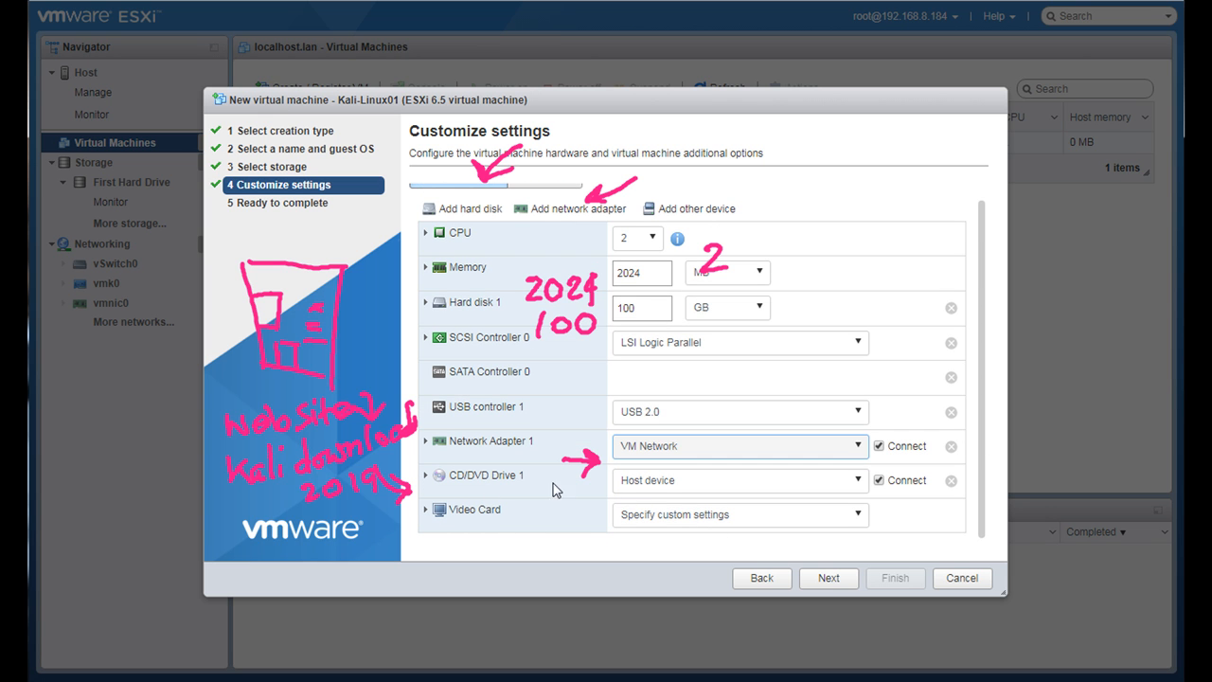
click(652, 483)
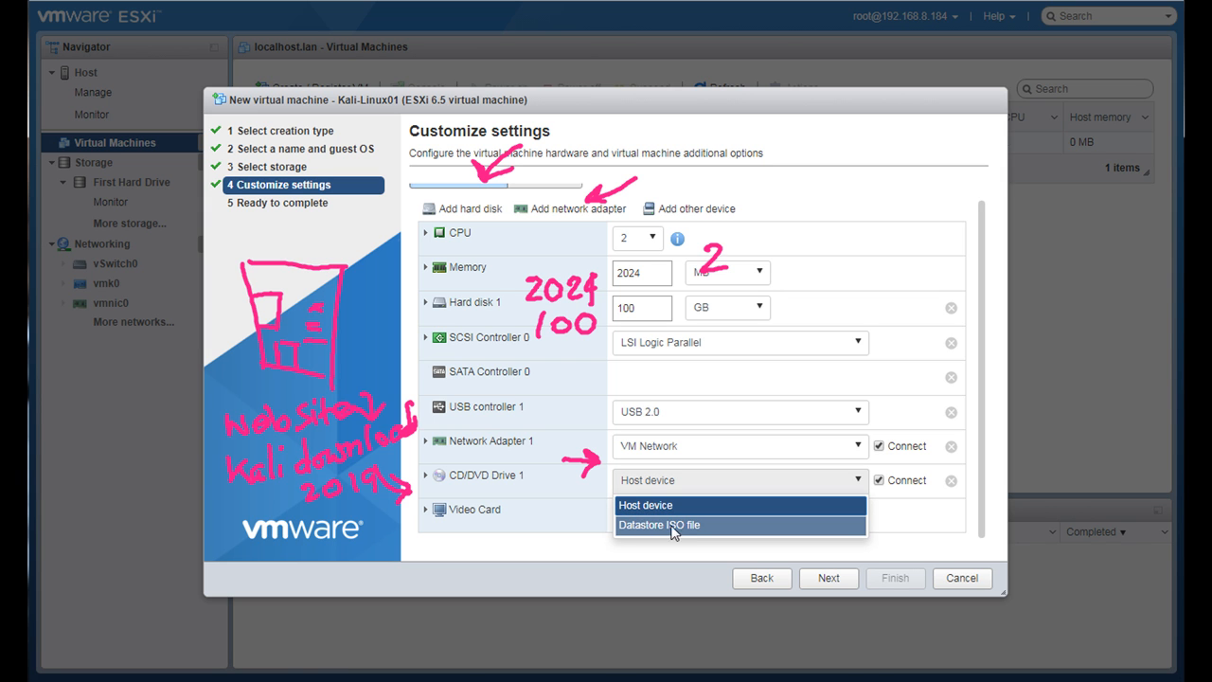
click(645, 527)
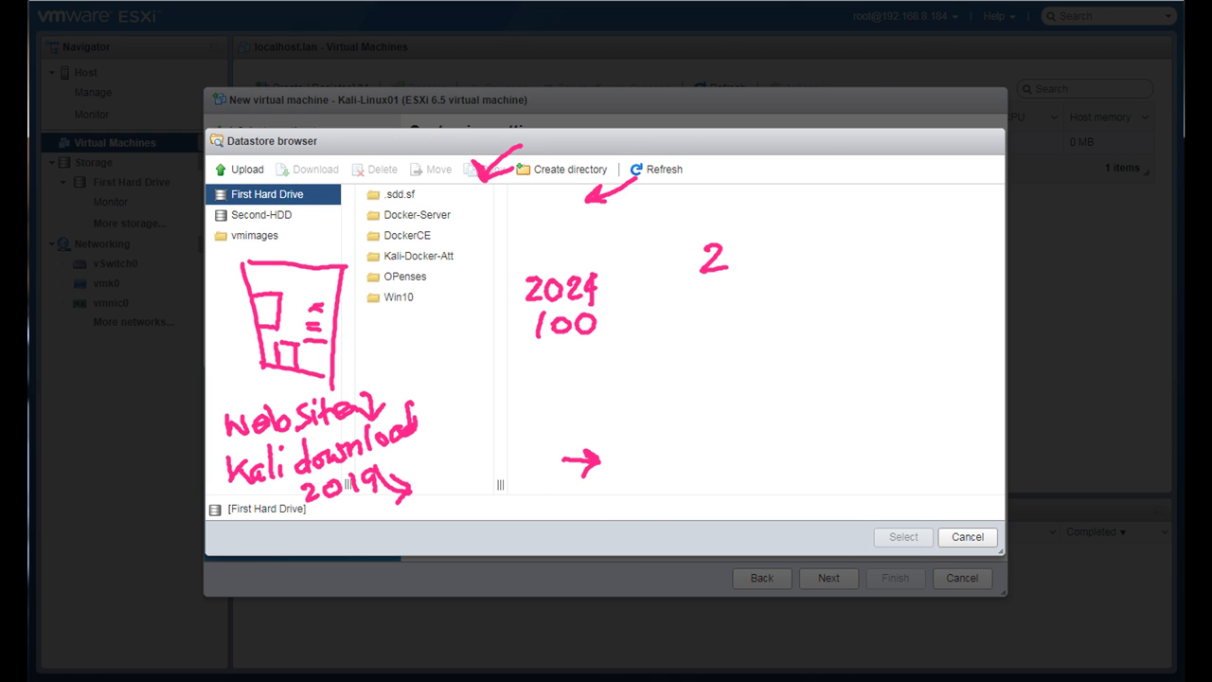
key(Escape)
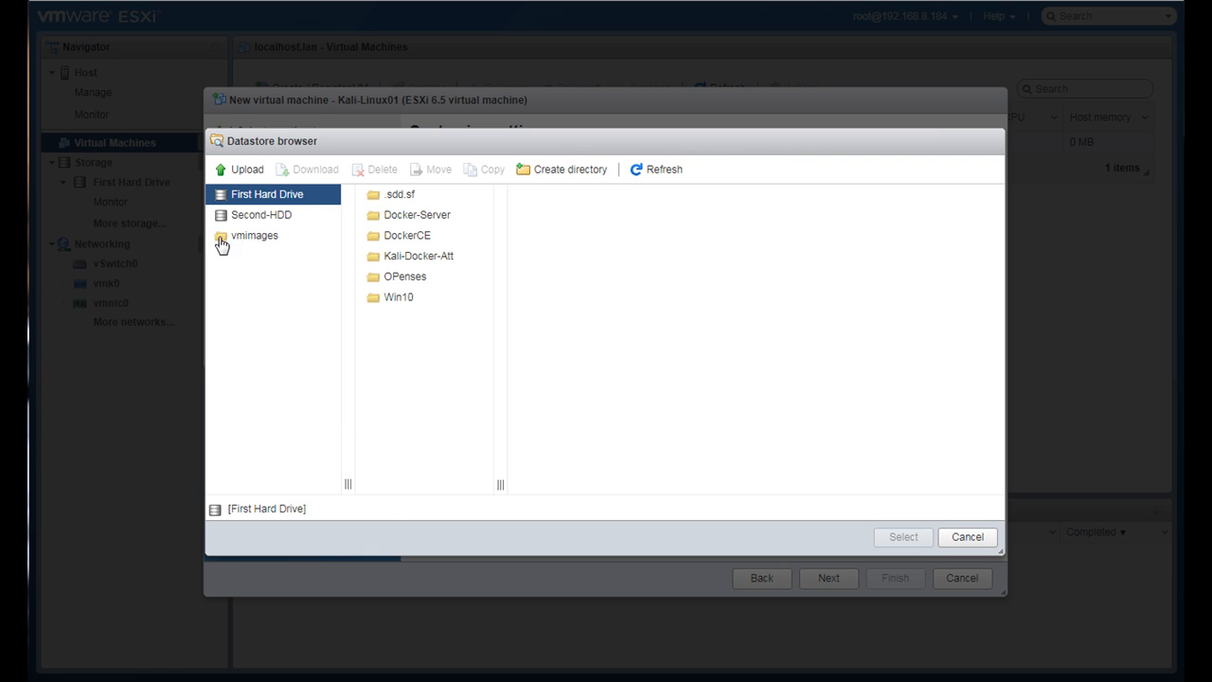
click(412, 262)
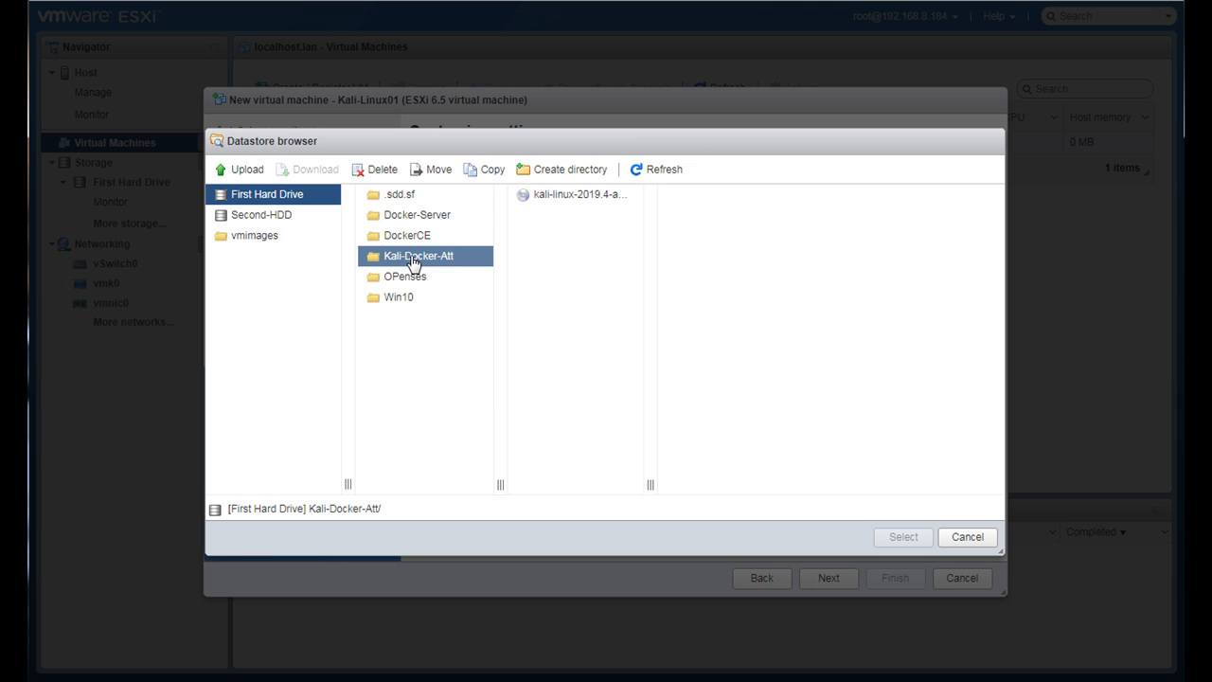
click(573, 200)
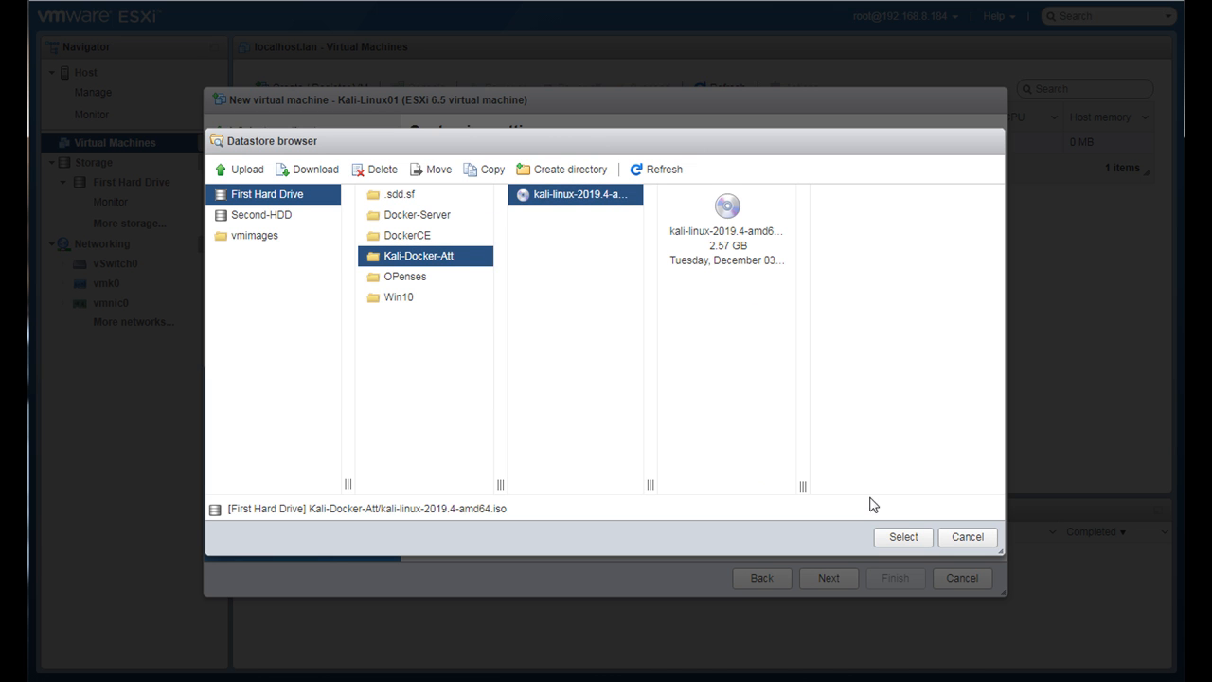
click(903, 537)
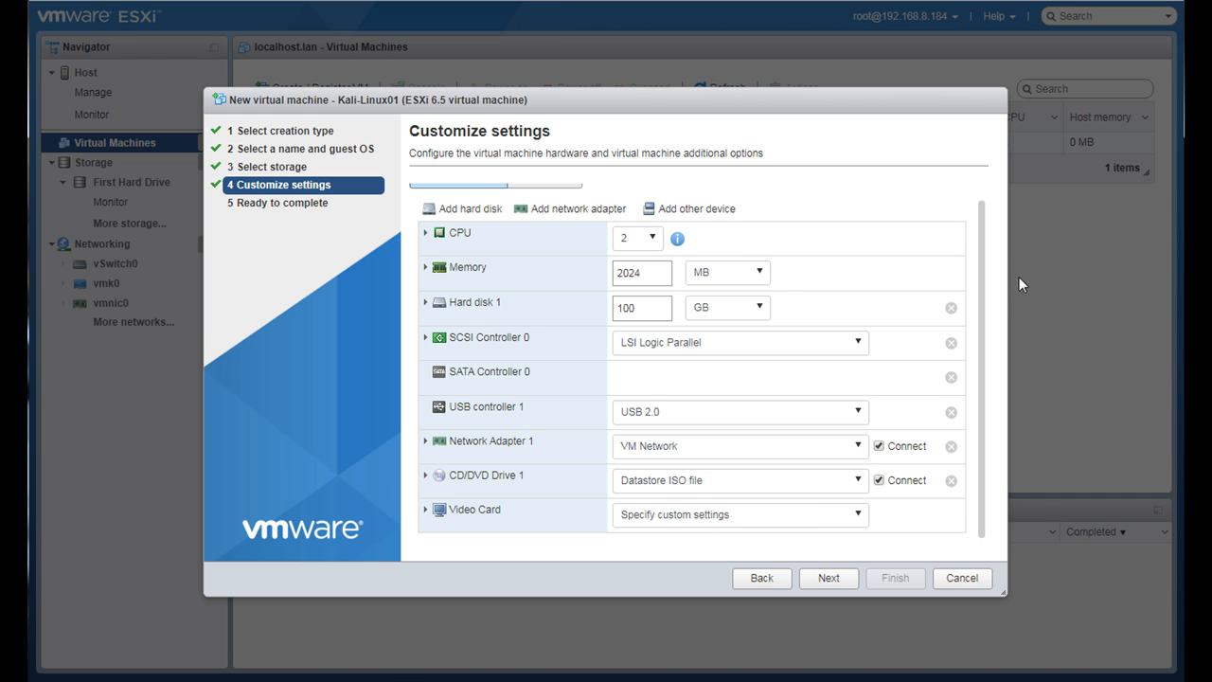
- Enable checking and upgrading VMware Tools before each power on, and return to the virtual hardware settings
scroll(987, 240, up, 1)
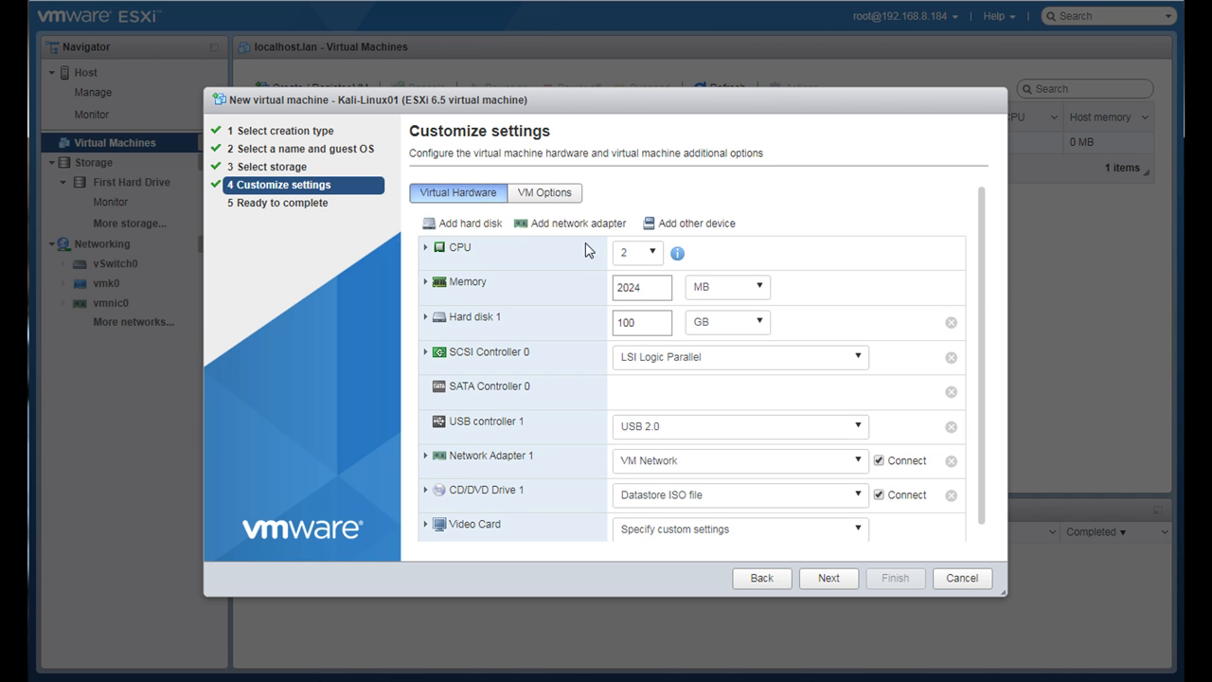
click(533, 196)
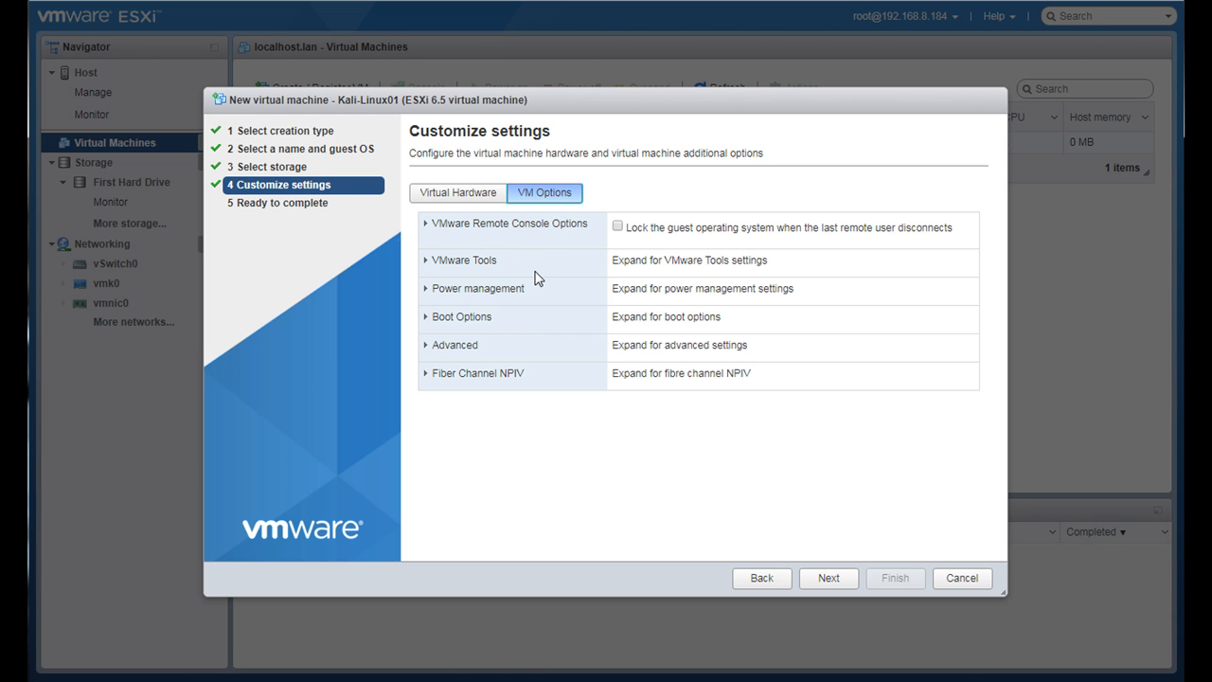
click(425, 263)
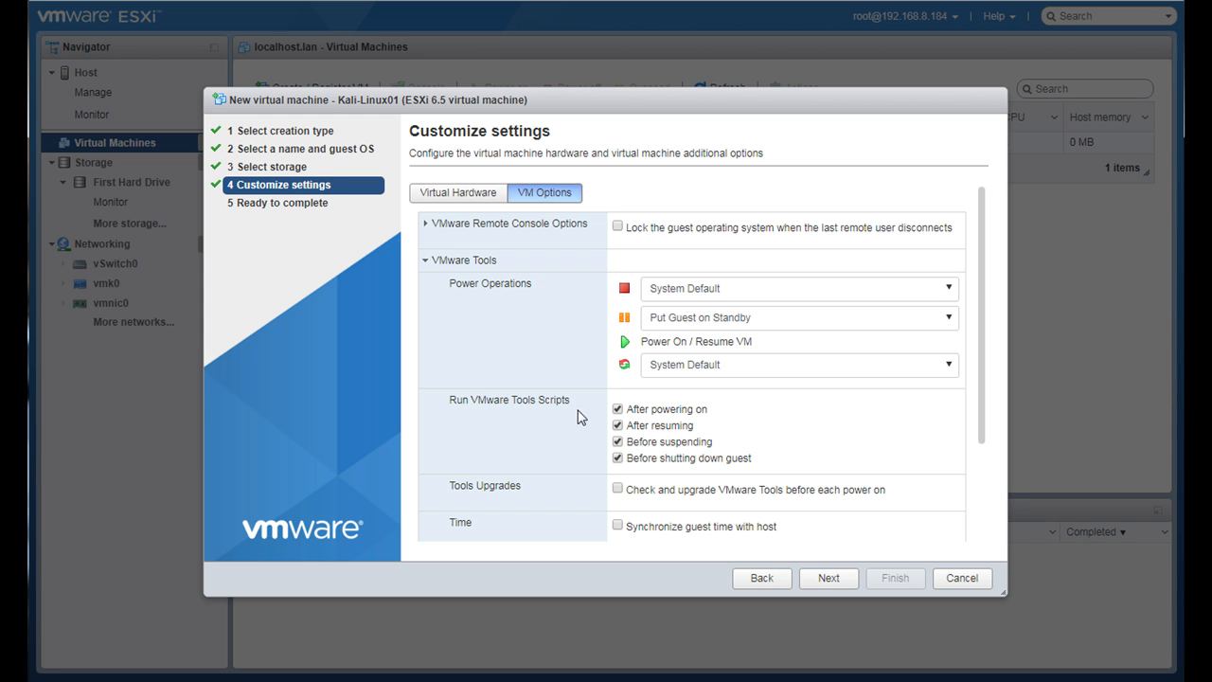
click(617, 490)
click(485, 193)
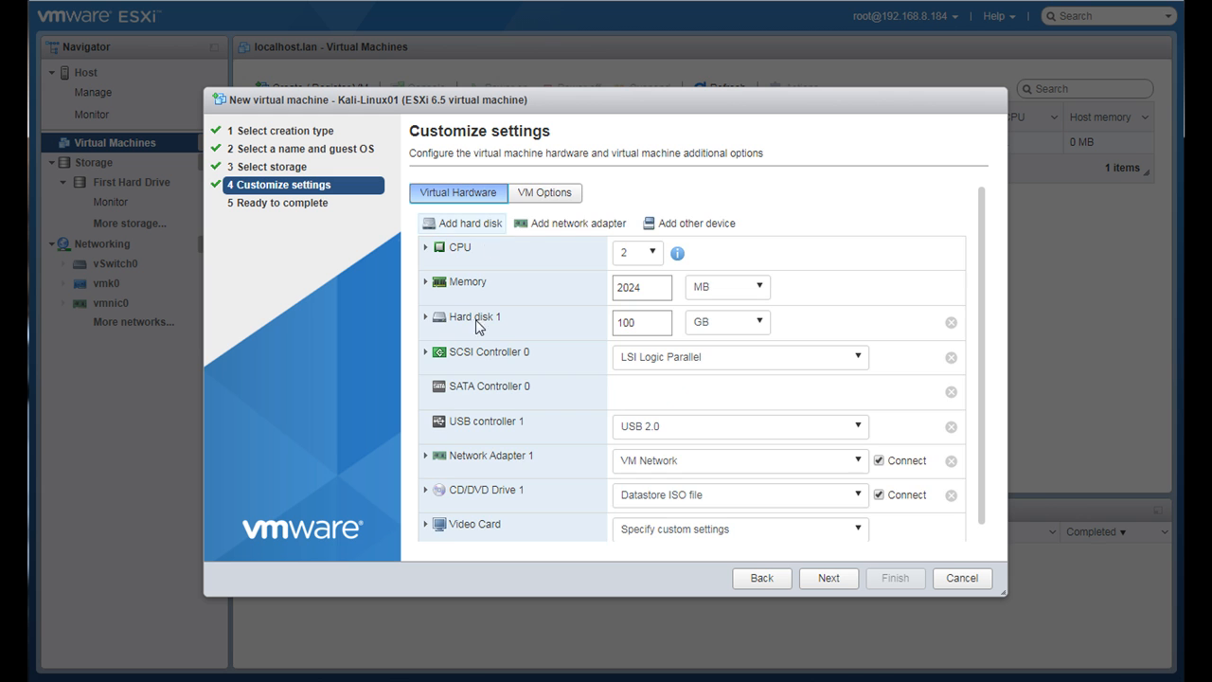
- Accept the customized settings, finish creating the virtual machine, and open the details of Kali-Linux01
click(827, 580)
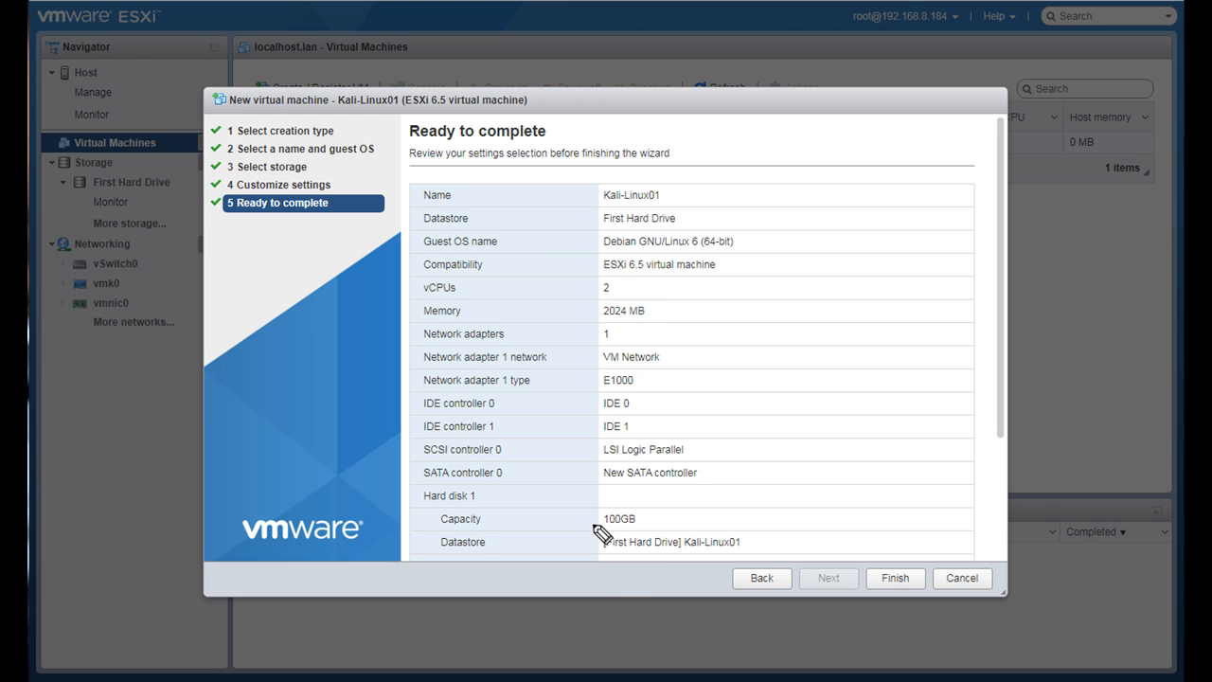
drag(558, 517, 587, 518)
click(895, 579)
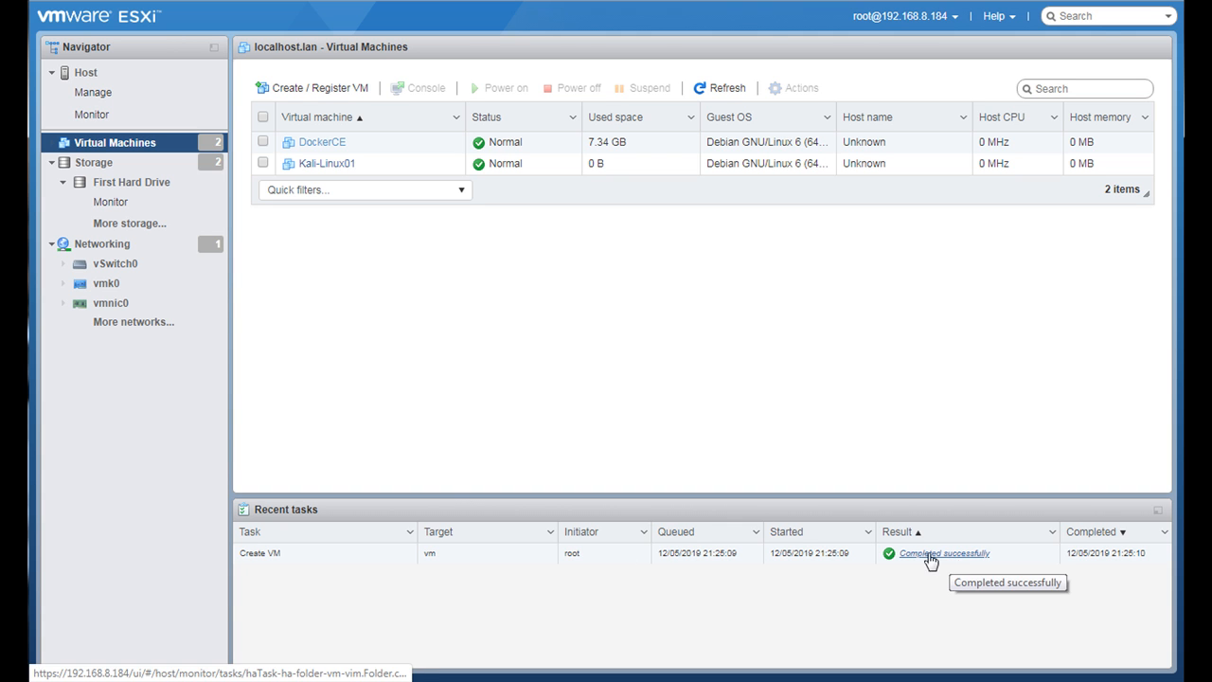
click(310, 164)
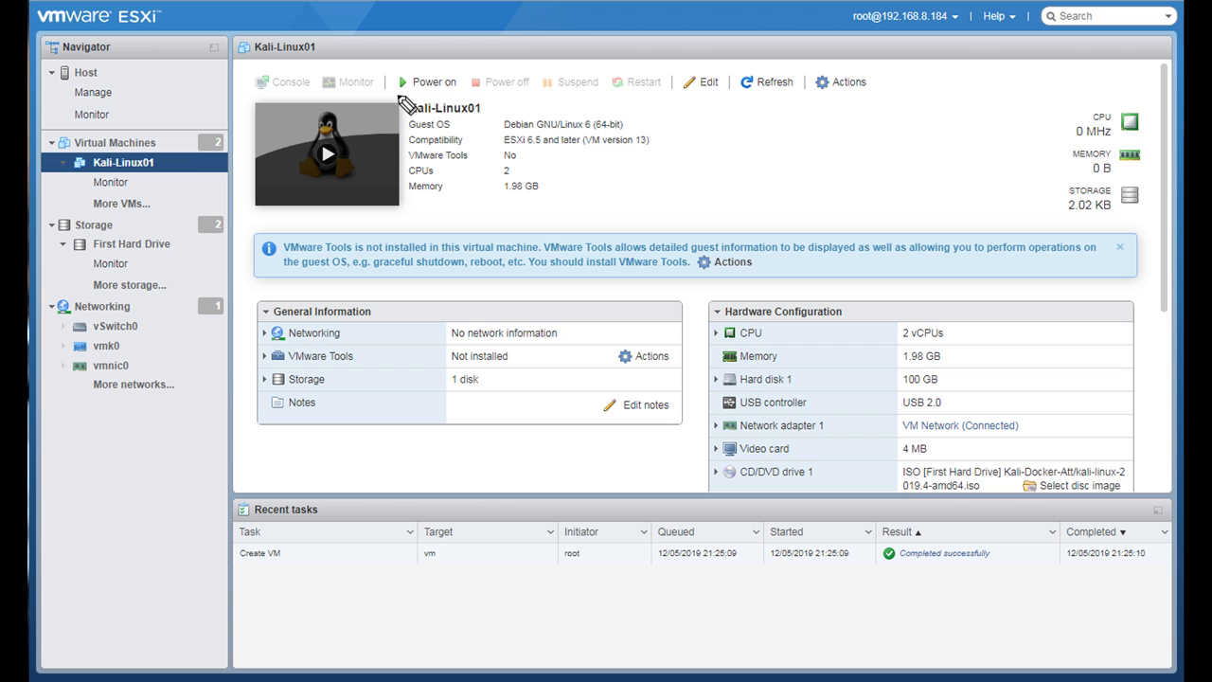
drag(395, 94, 458, 90)
mouse_move(334, 176)
mouse_down()
mouse_move(362, 152)
mouse_move(308, 167)
mouse_up()
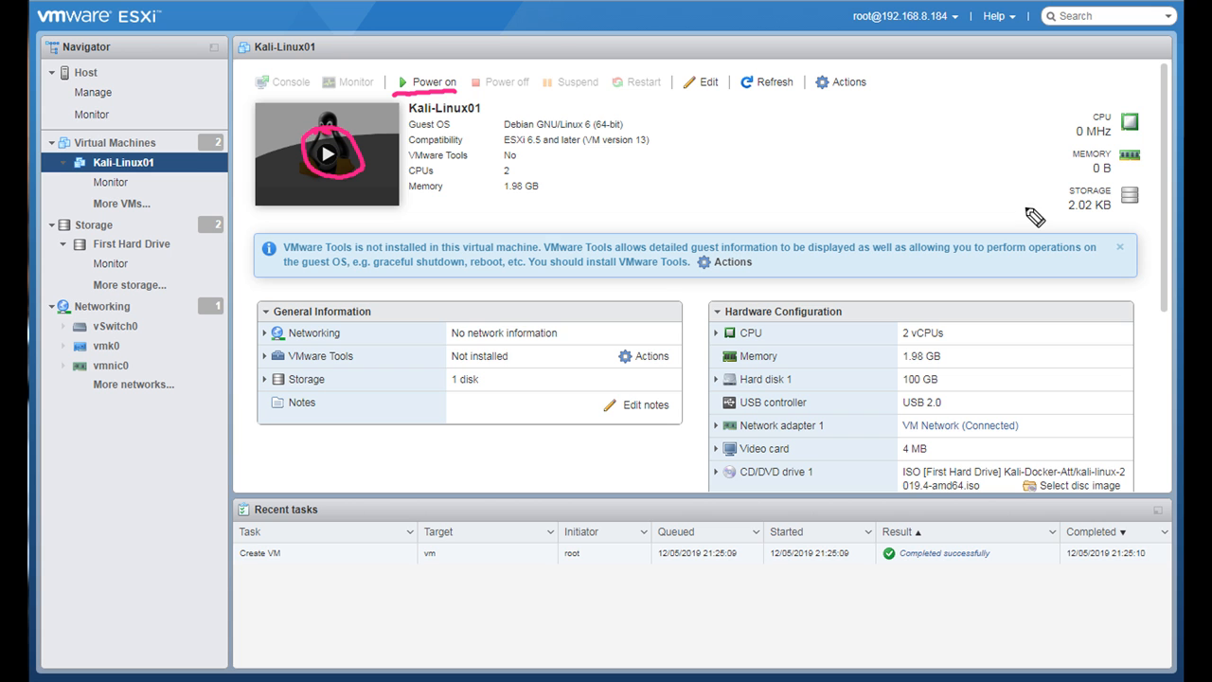
mouse_move(1023, 210)
mouse_down()
mouse_move(1041, 197)
mouse_move(1060, 210)
mouse_up()
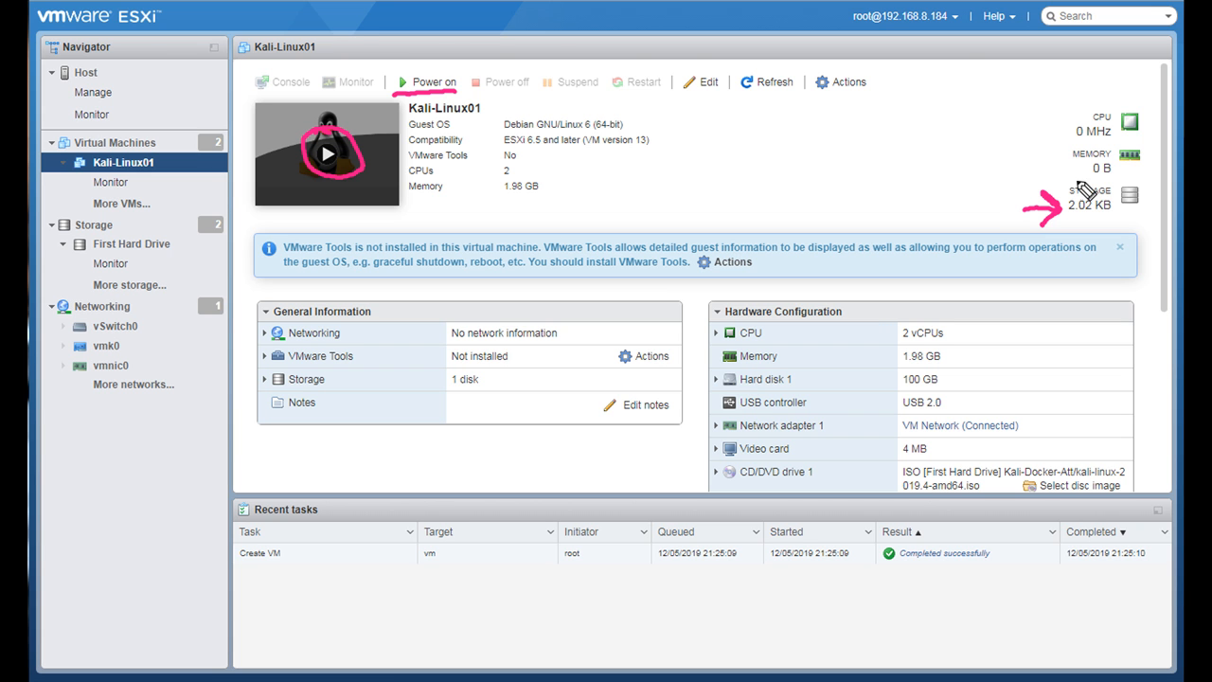
mouse_move(999, 177)
mouse_down()
mouse_move(999, 191)
mouse_move(1055, 170)
mouse_move(1041, 190)
mouse_move(1068, 178)
mouse_up()
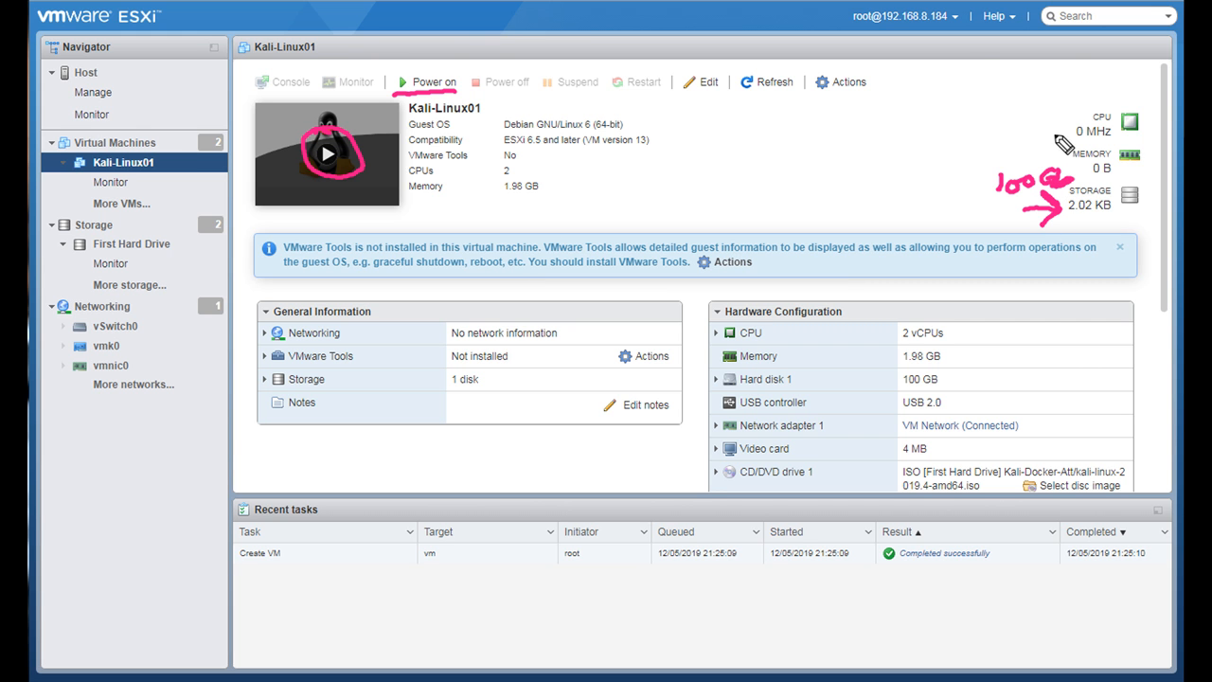
mouse_move(1024, 138)
mouse_down()
mouse_move(1077, 130)
mouse_move(1051, 144)
mouse_up()
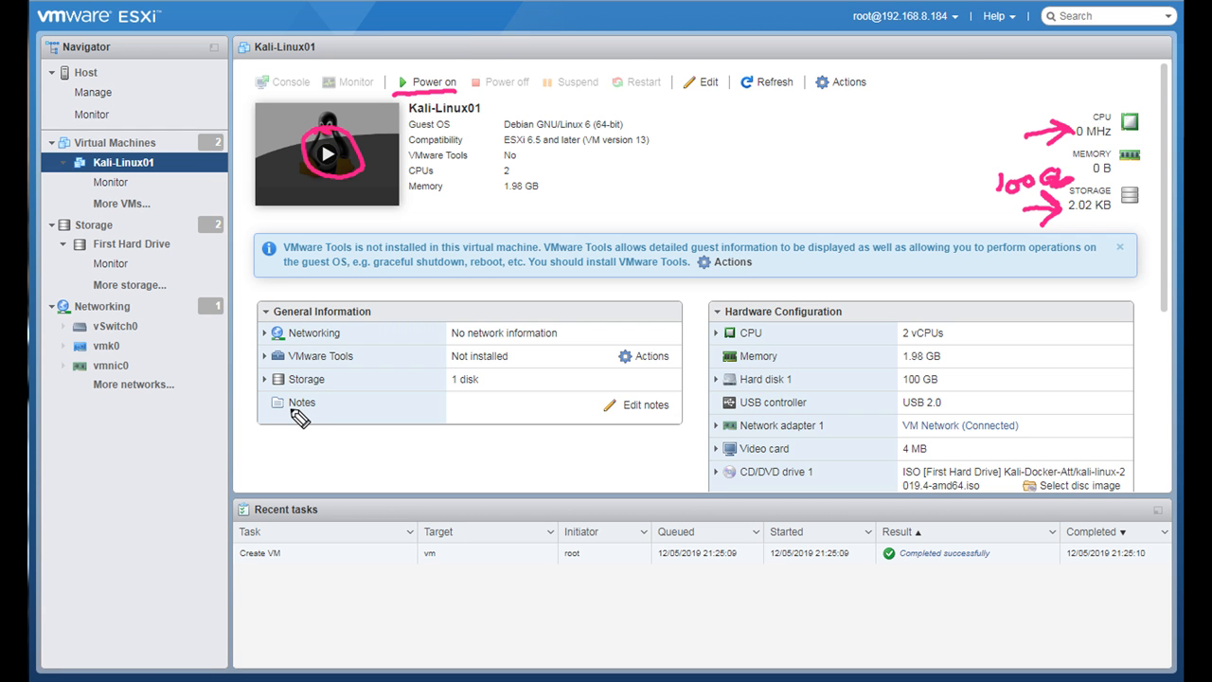
mouse_move(290, 415)
mouse_down()
mouse_move(341, 405)
mouse_move(269, 401)
mouse_move(299, 411)
mouse_up()
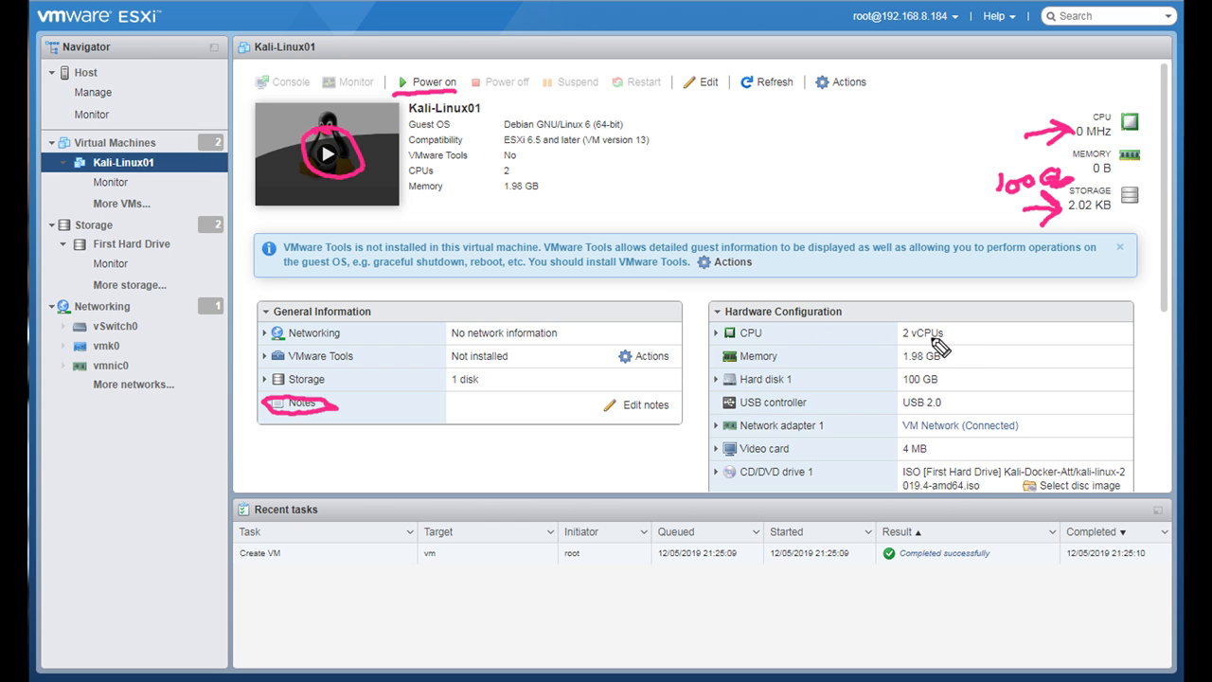
drag(892, 344, 942, 343)
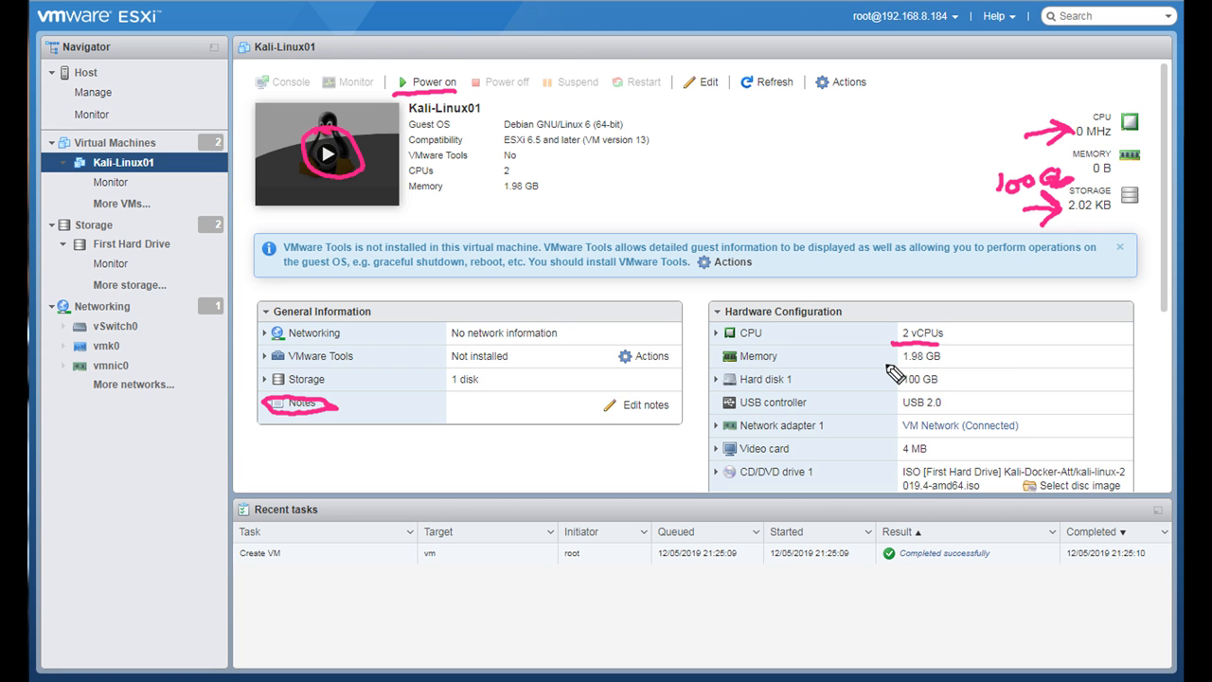
mouse_move(891, 364)
mouse_down()
mouse_move(941, 361)
mouse_move(916, 413)
mouse_move(939, 411)
mouse_up()
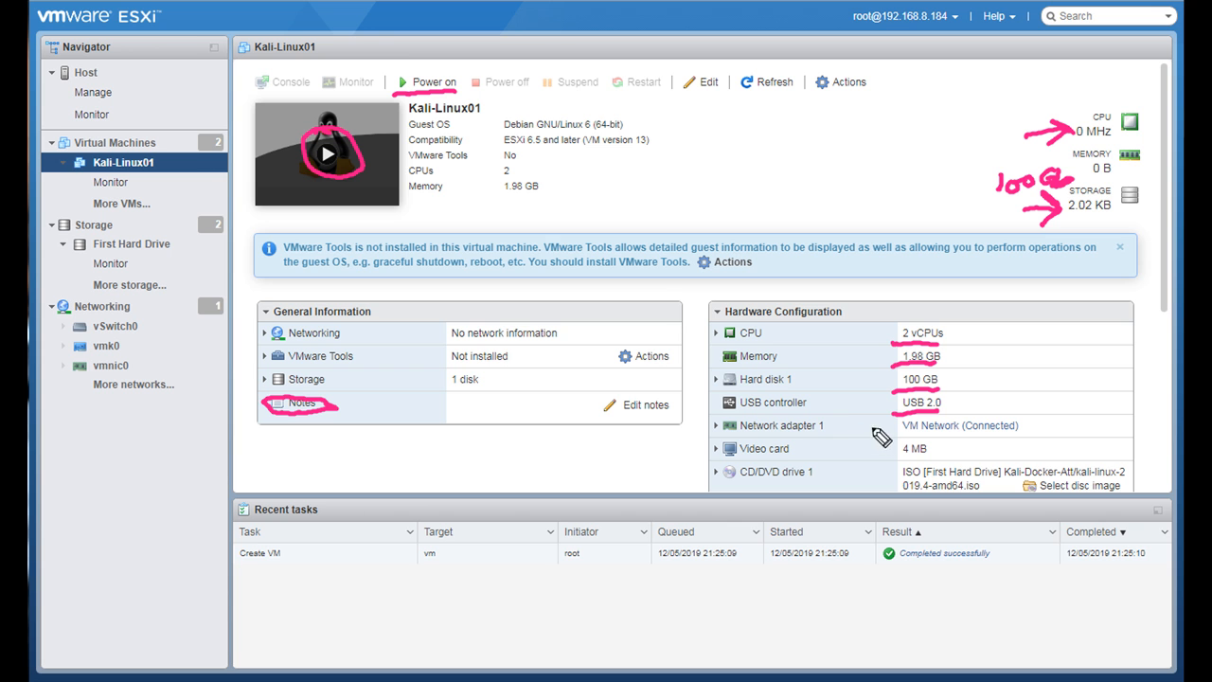
drag(888, 436, 933, 436)
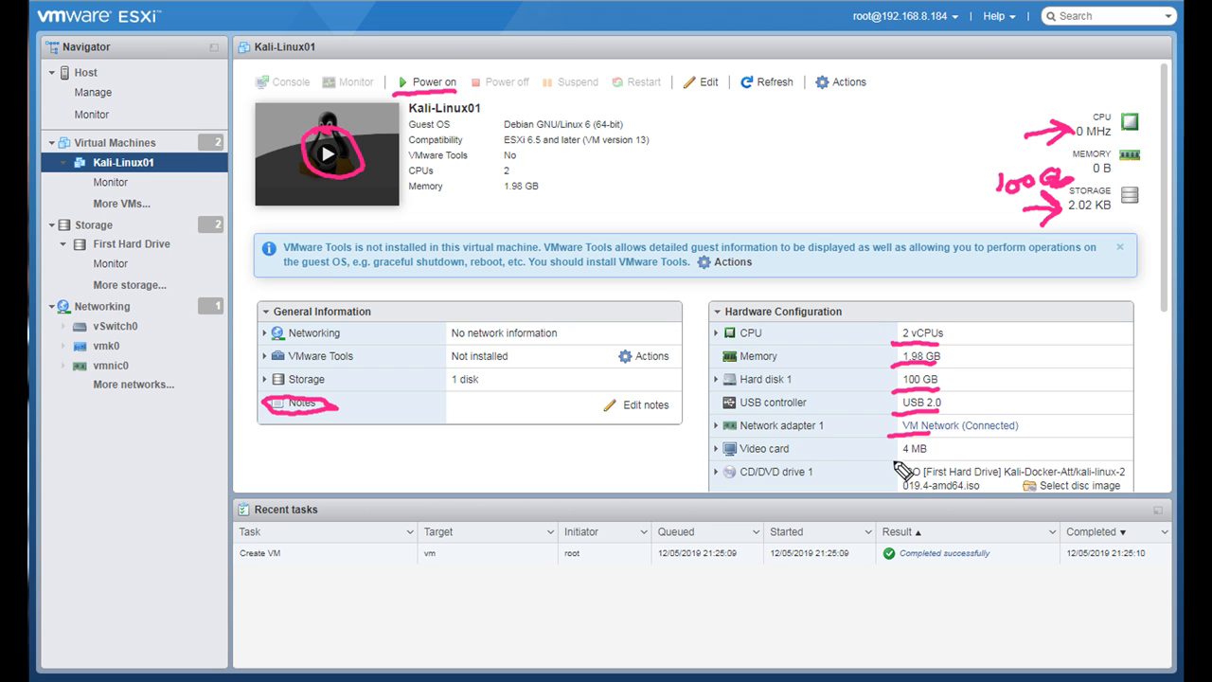
drag(892, 464, 928, 463)
drag(933, 491, 975, 493)
key(e)
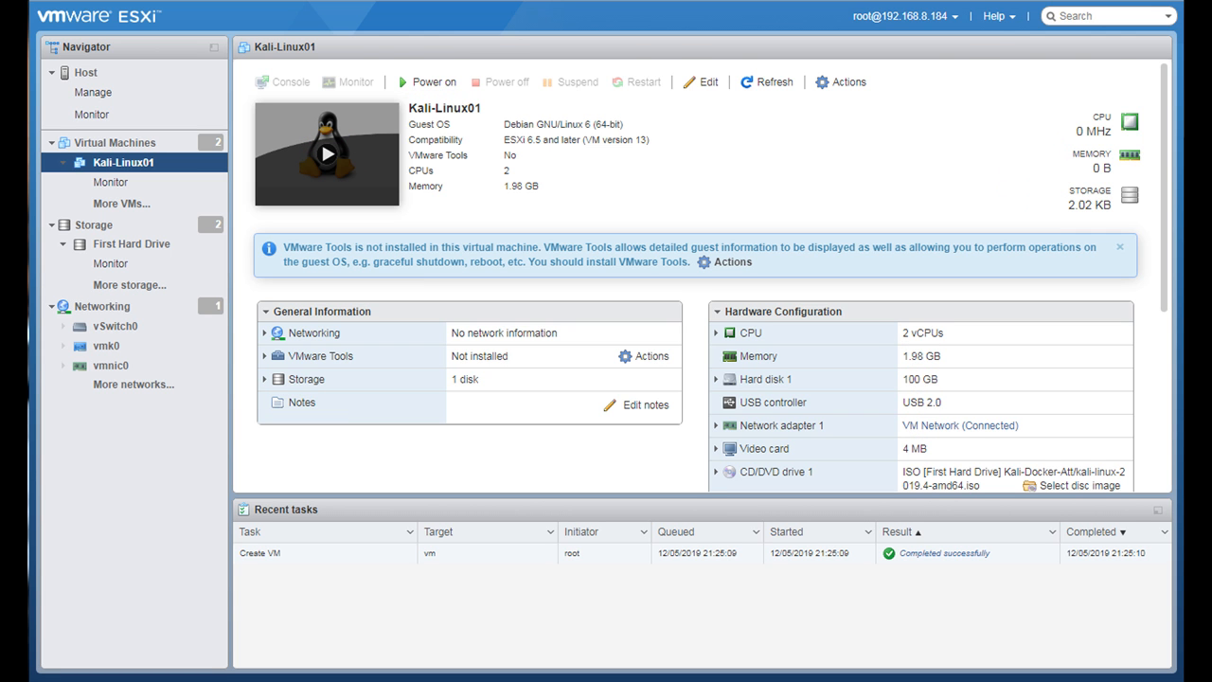
- Power on the Kali-Linux01 virtual machine and open its console in a new window
click(428, 82)
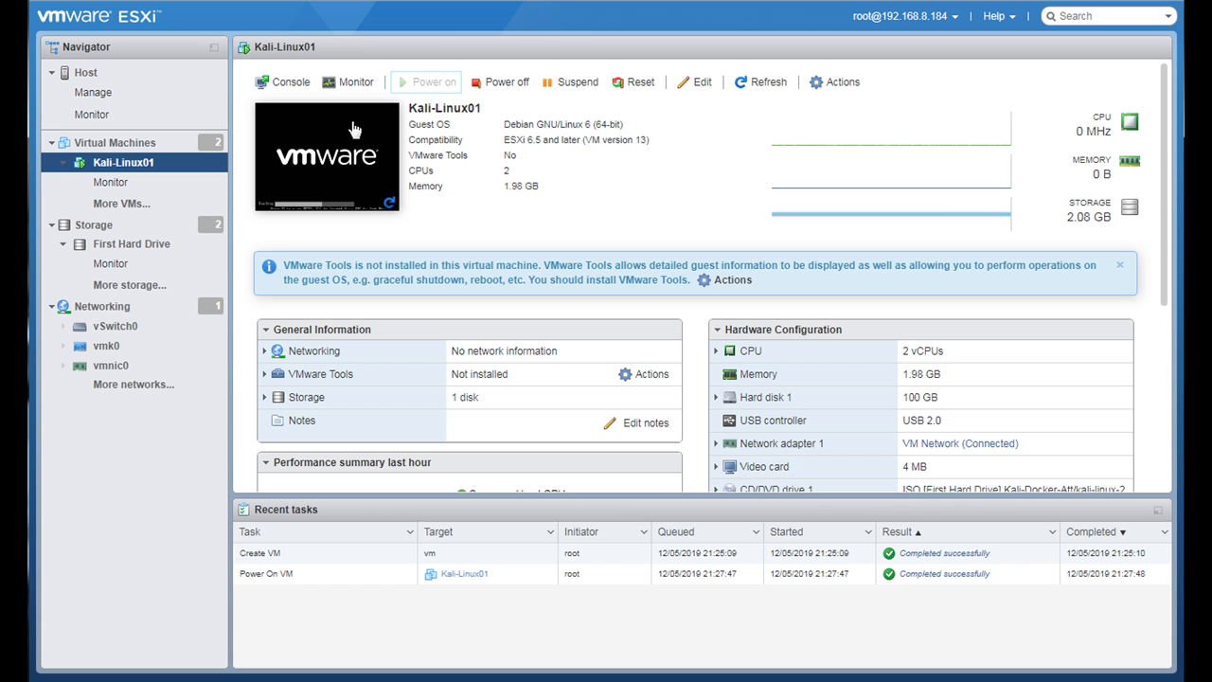
click(325, 179)
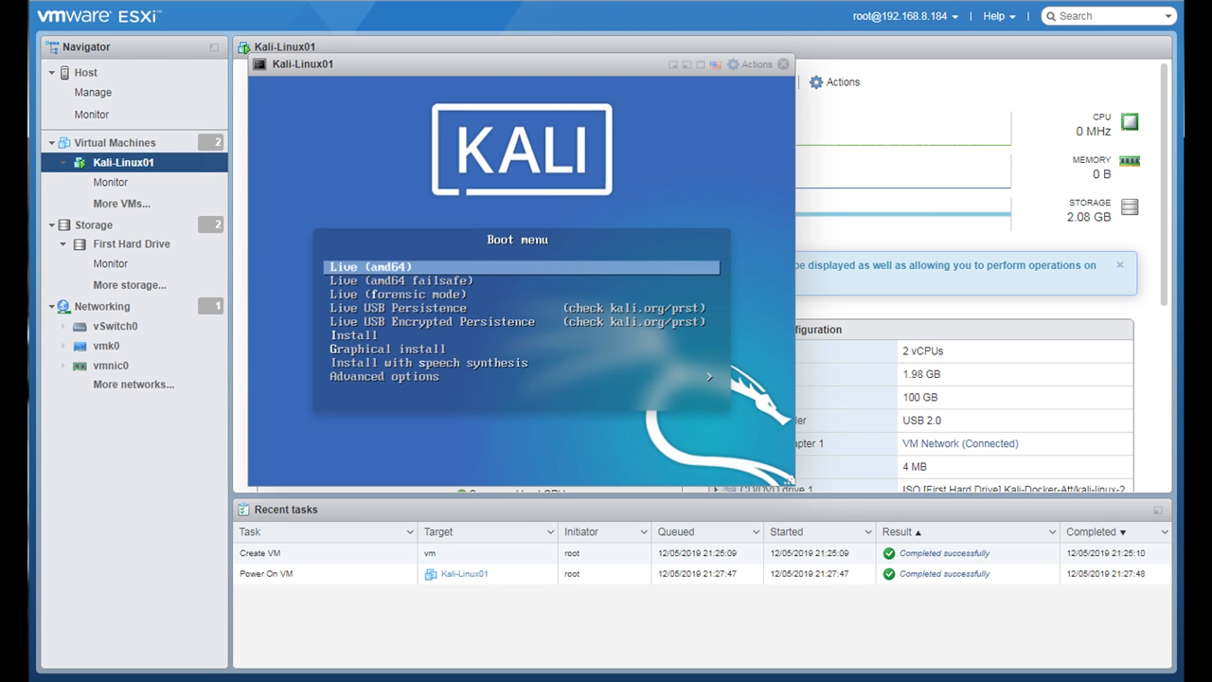
right_click(481, 66)
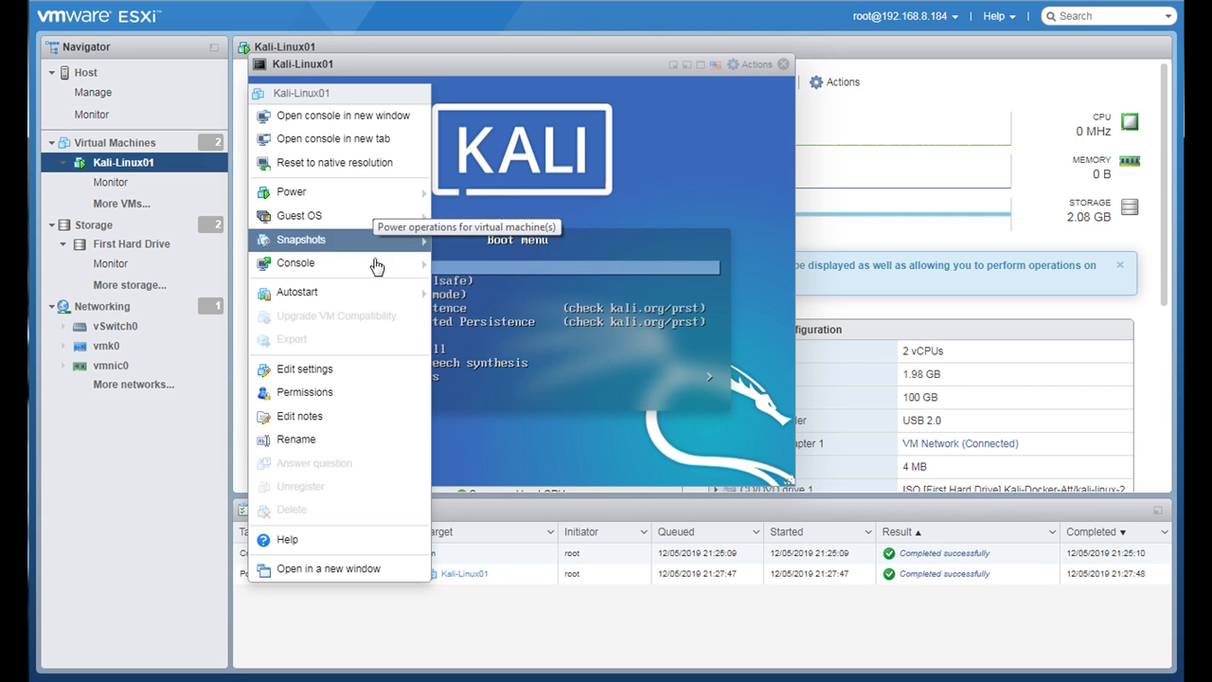
mouse_move(361, 211)
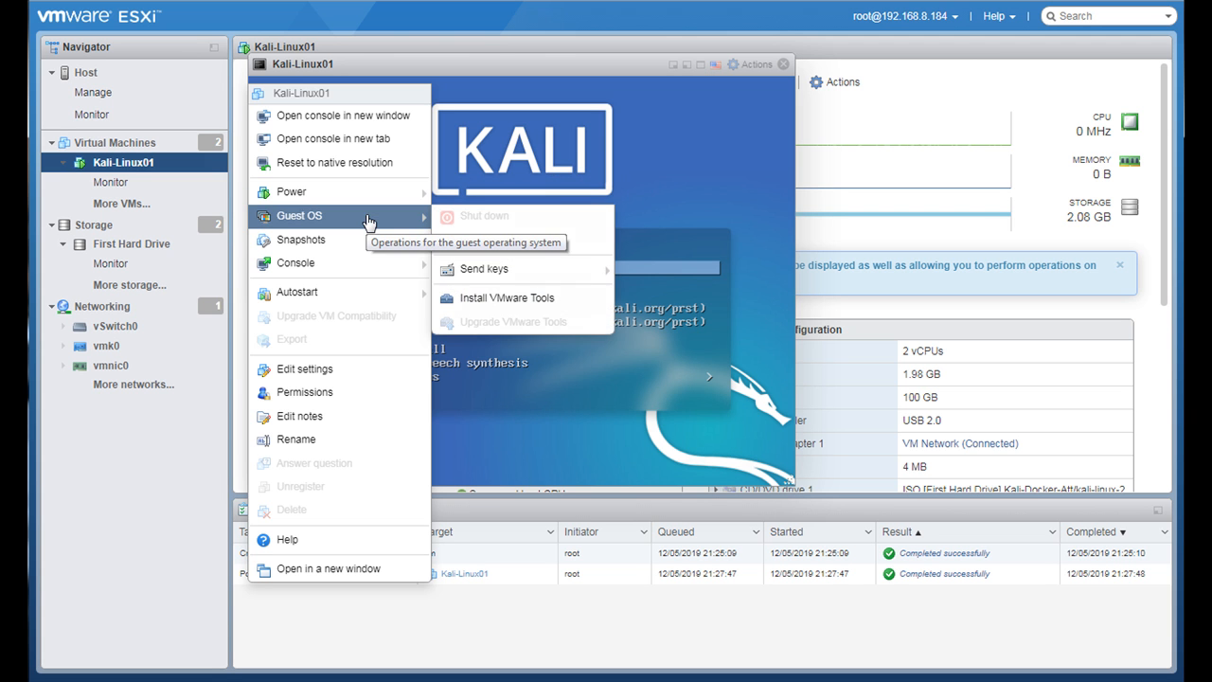
mouse_move(371, 262)
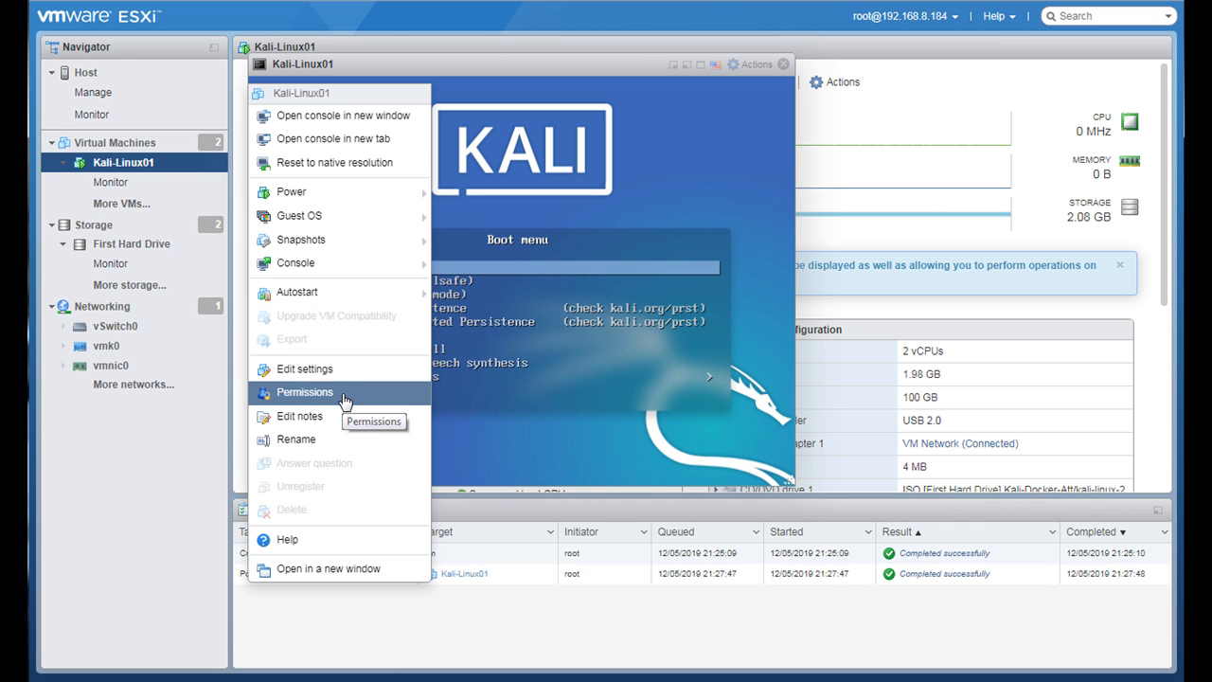
click(558, 65)
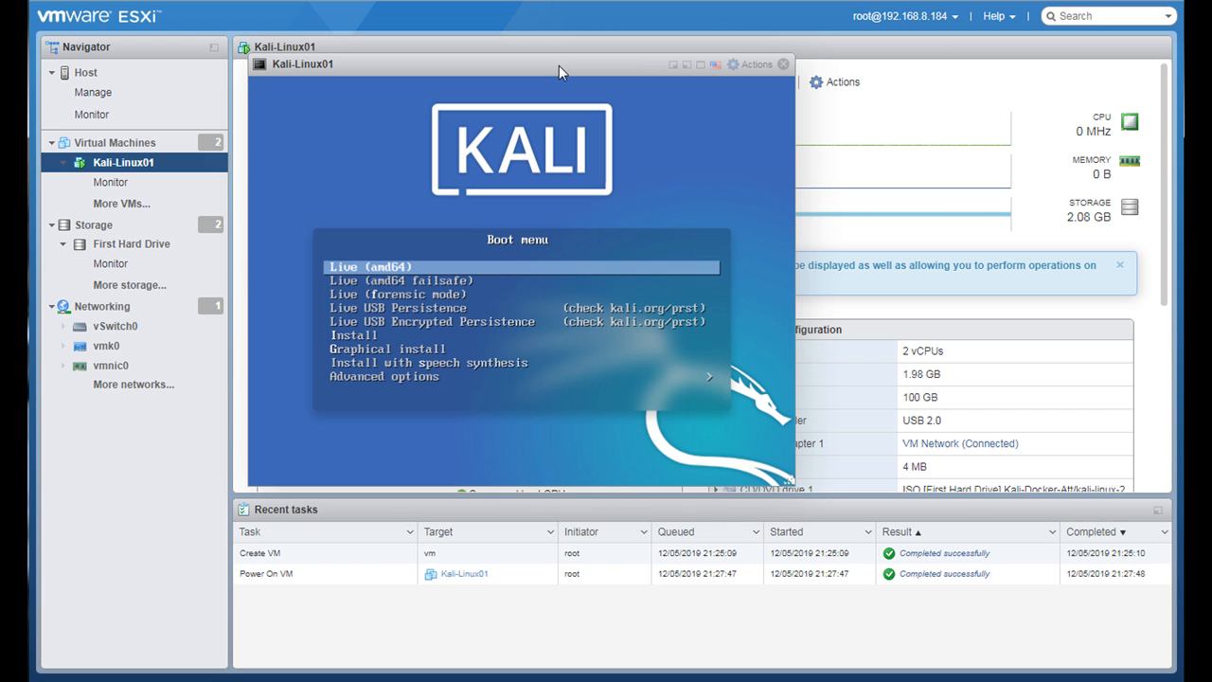
right_click(558, 65)
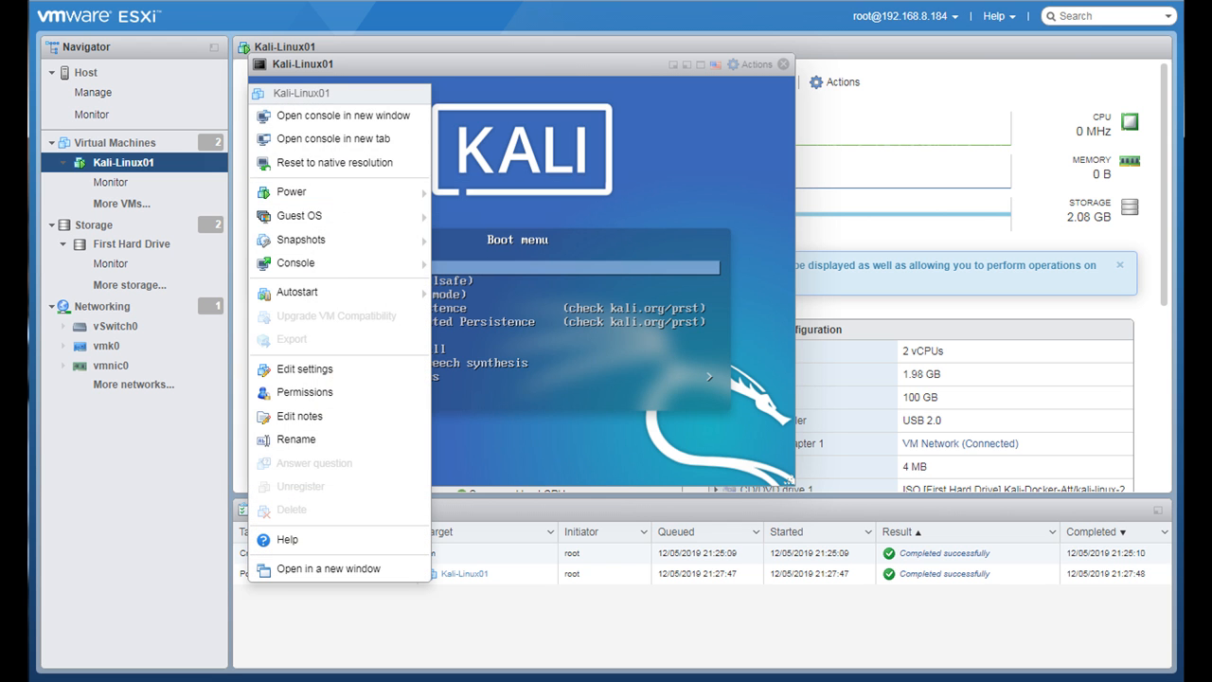
mouse_move(320, 267)
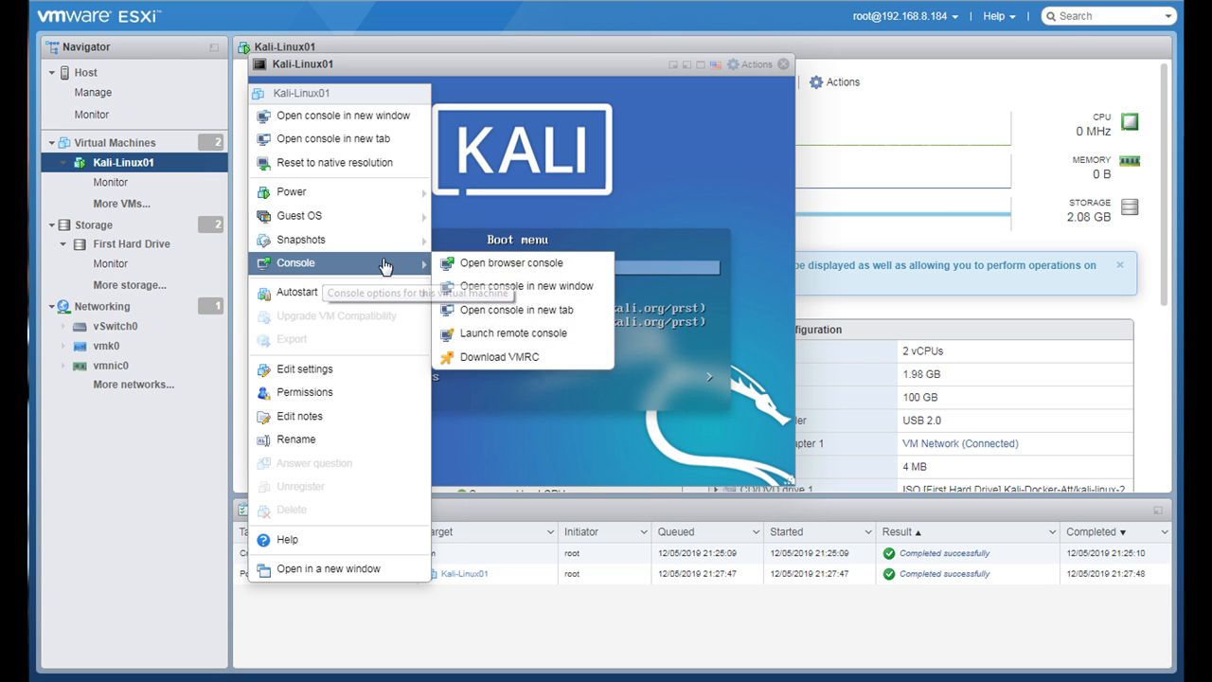
click(501, 286)
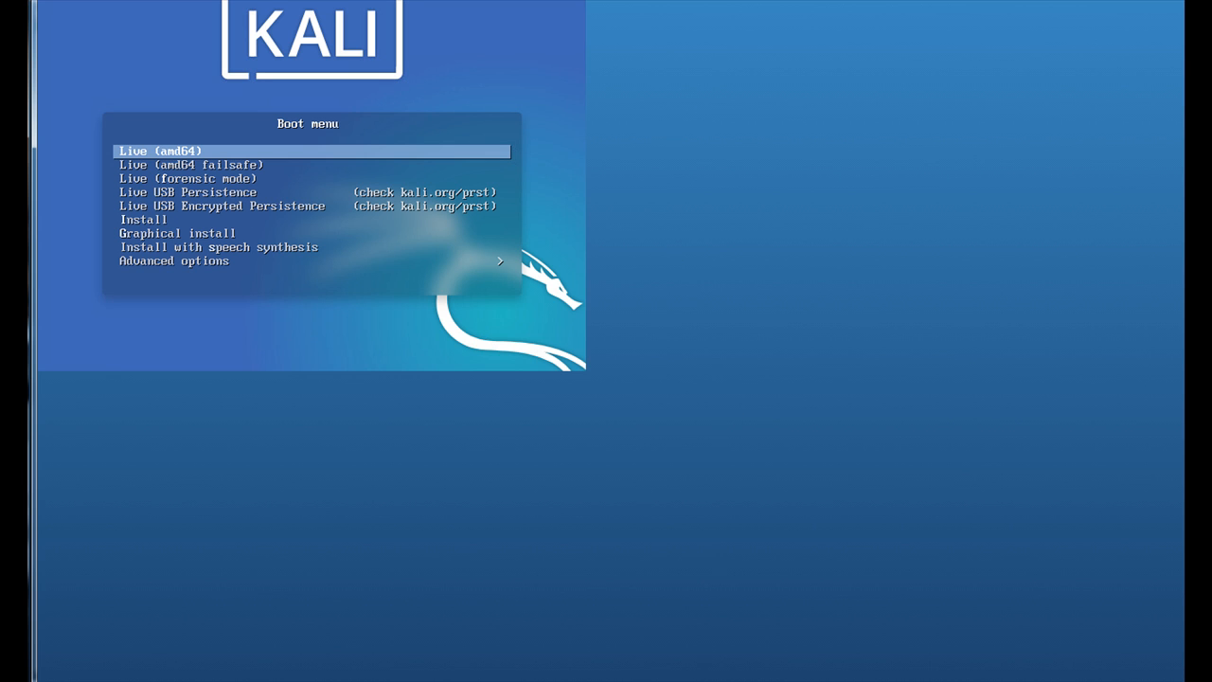
- Minimize the main browser window, and resize and move the console window so it fits fully on the screen
drag(1183, 1, 1048, 65)
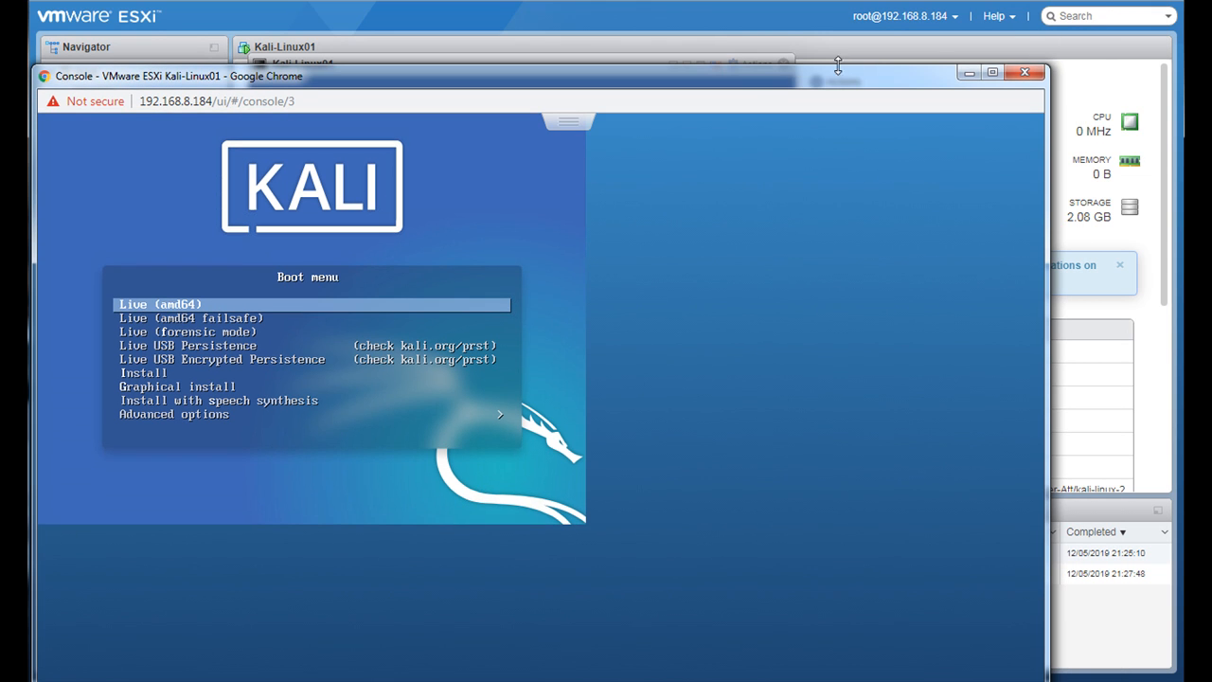
click(1103, 1)
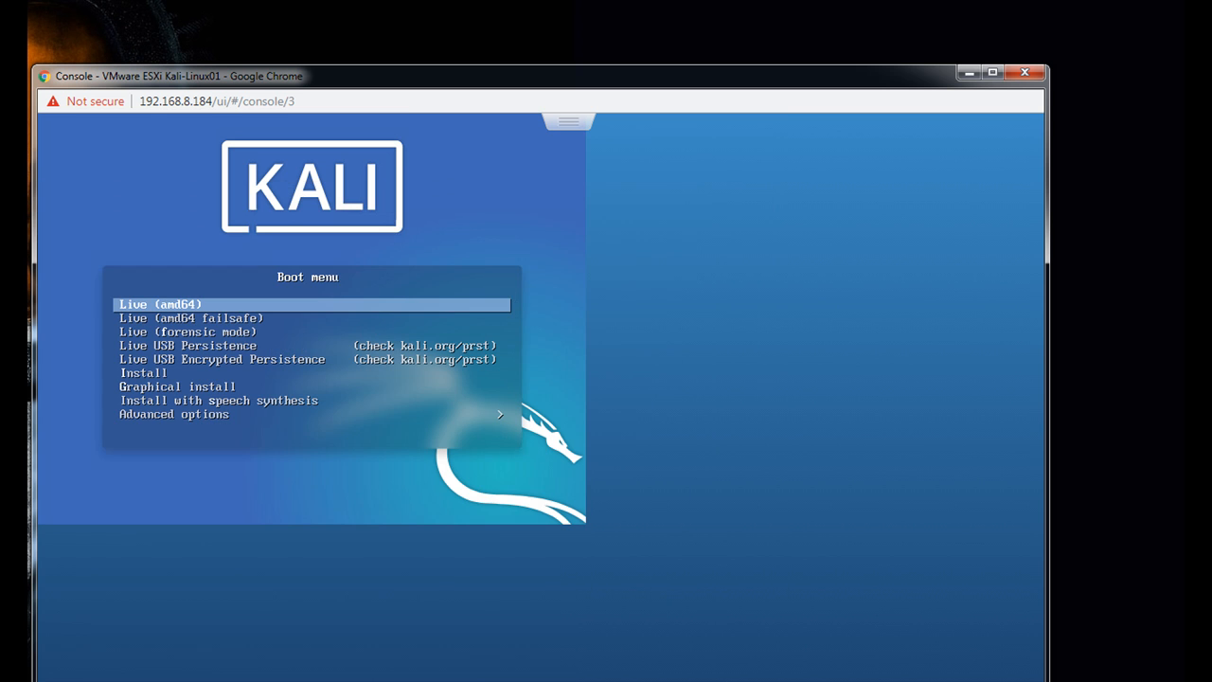
drag(585, 82, 586, 24)
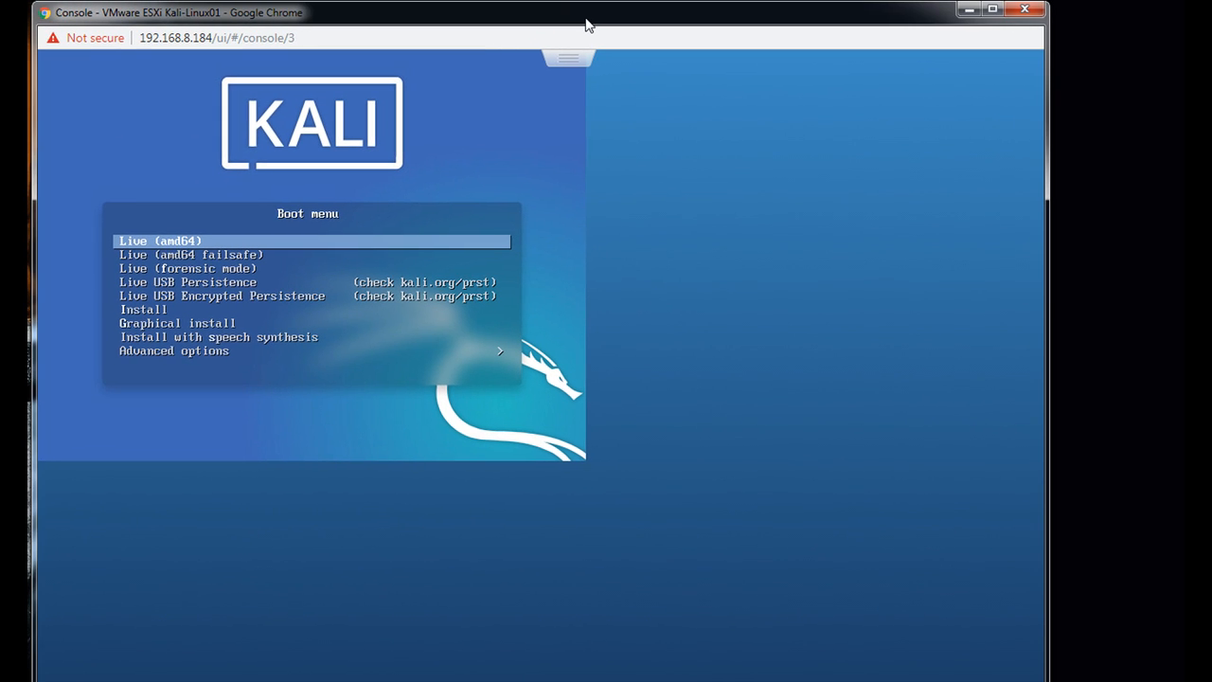
mouse_move(527, 680)
mouse_down()
mouse_move(528, 660)
mouse_move(528, 673)
mouse_up()
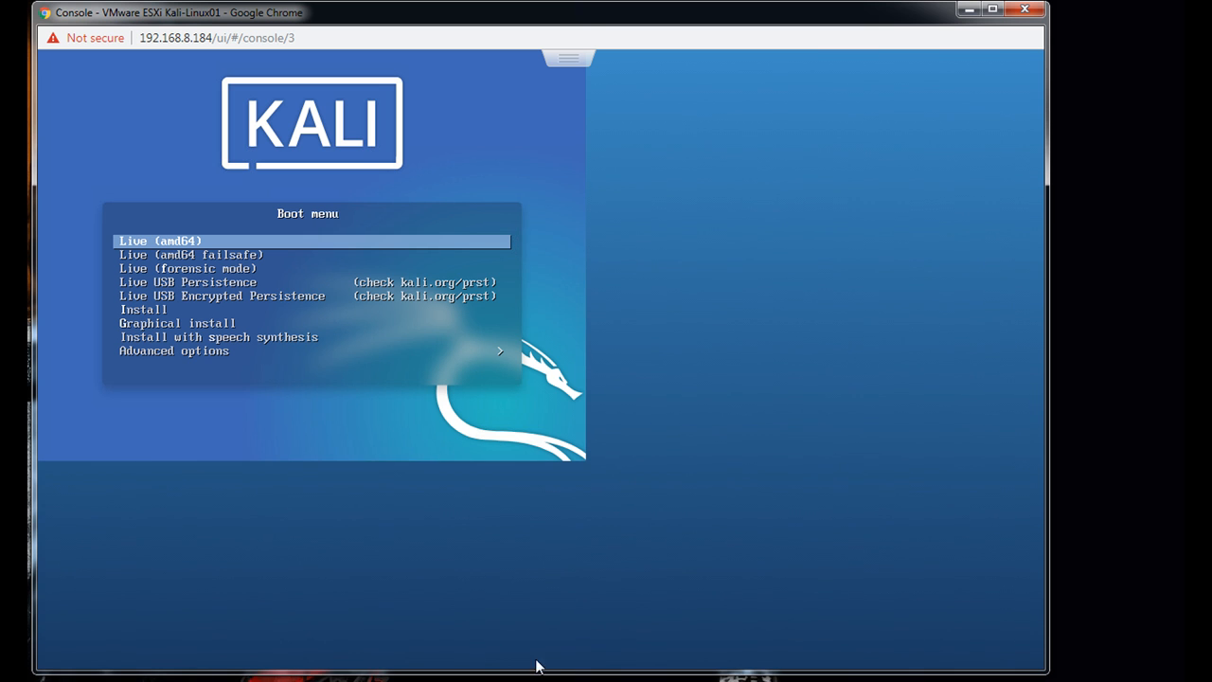
drag(590, 17, 651, 21)
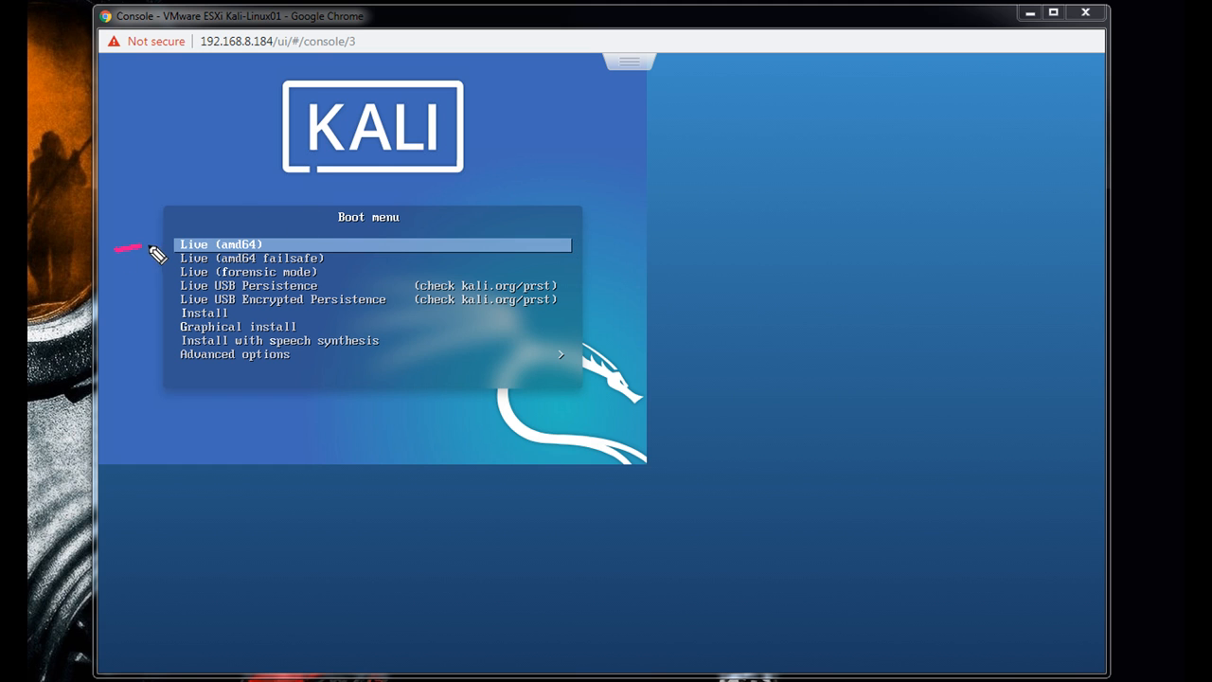
mouse_move(133, 236)
mouse_down()
mouse_move(148, 243)
mouse_move(141, 257)
mouse_up()
mouse_move(121, 285)
mouse_down()
mouse_move(159, 274)
mouse_move(149, 292)
mouse_up()
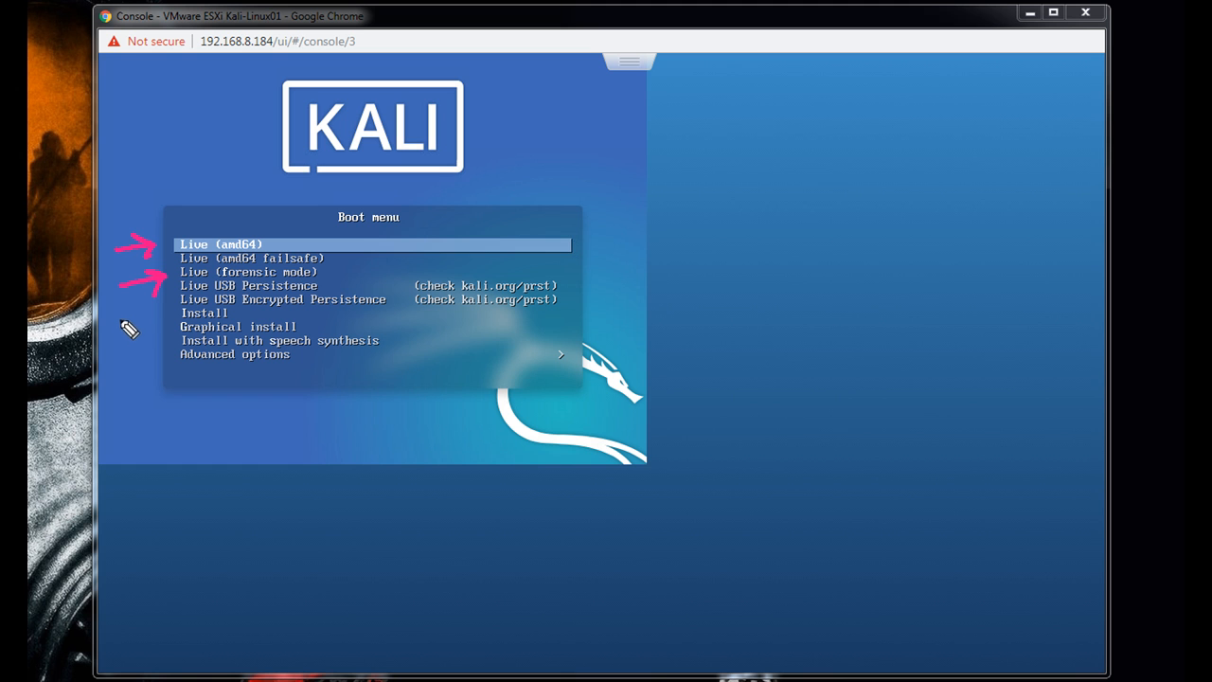
drag(120, 336, 163, 325)
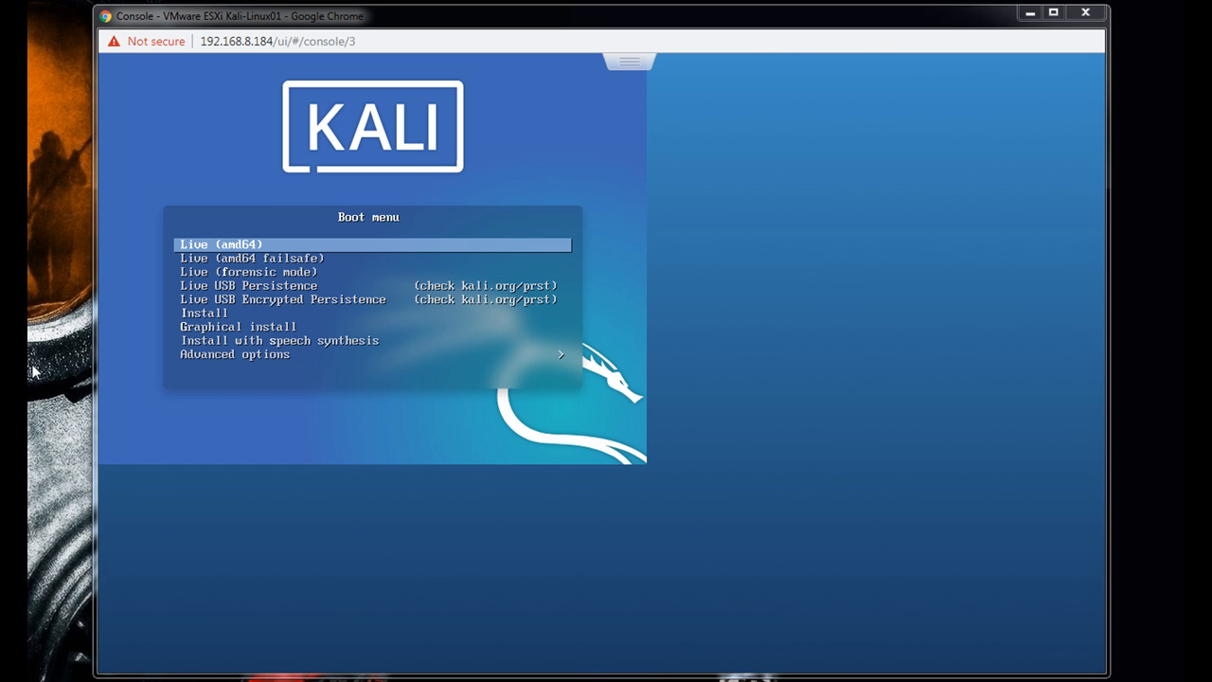
- Start the Graphical install from the Kali boot menu
click(373, 284)
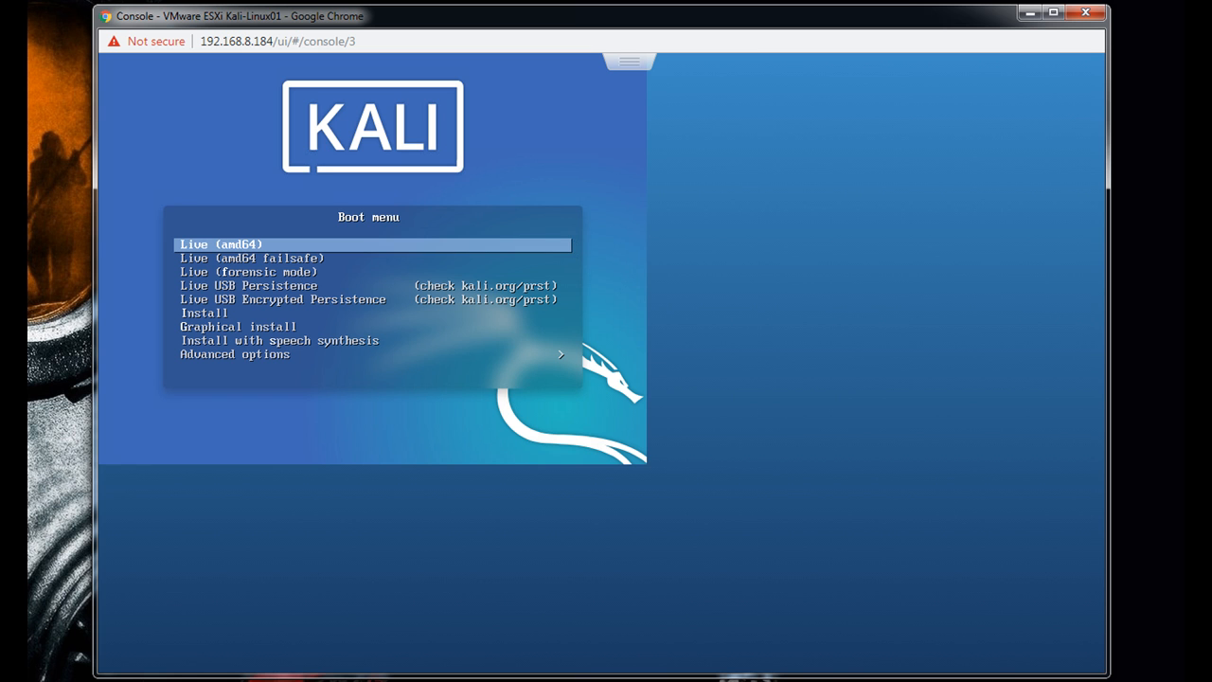
key(Down)
key(Down)
key(Down)
key(Down)
key(Down)
key(Down)
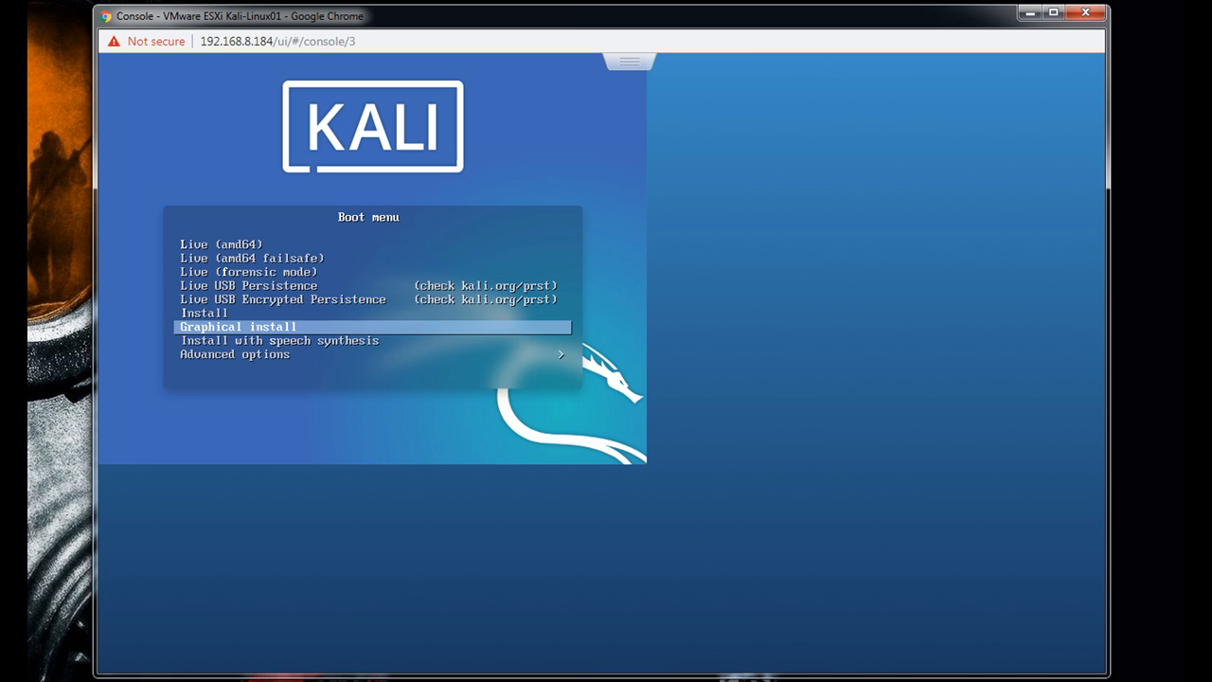
key(Return)
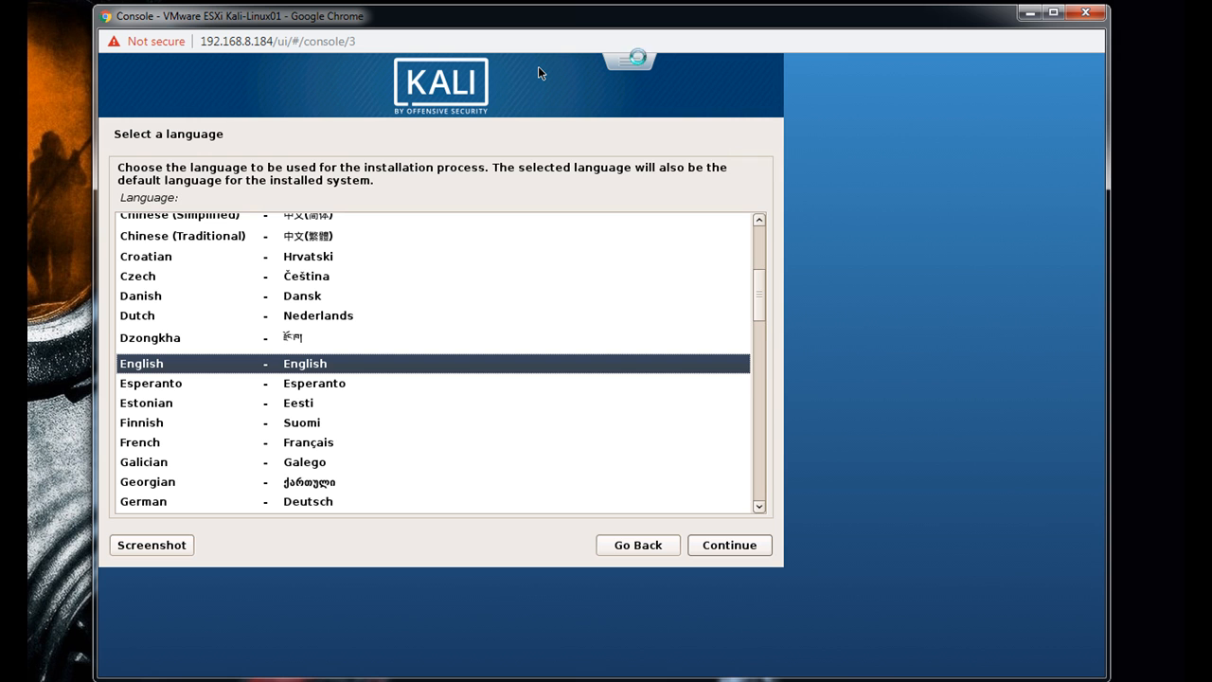
click(640, 63)
mouse_move(663, 116)
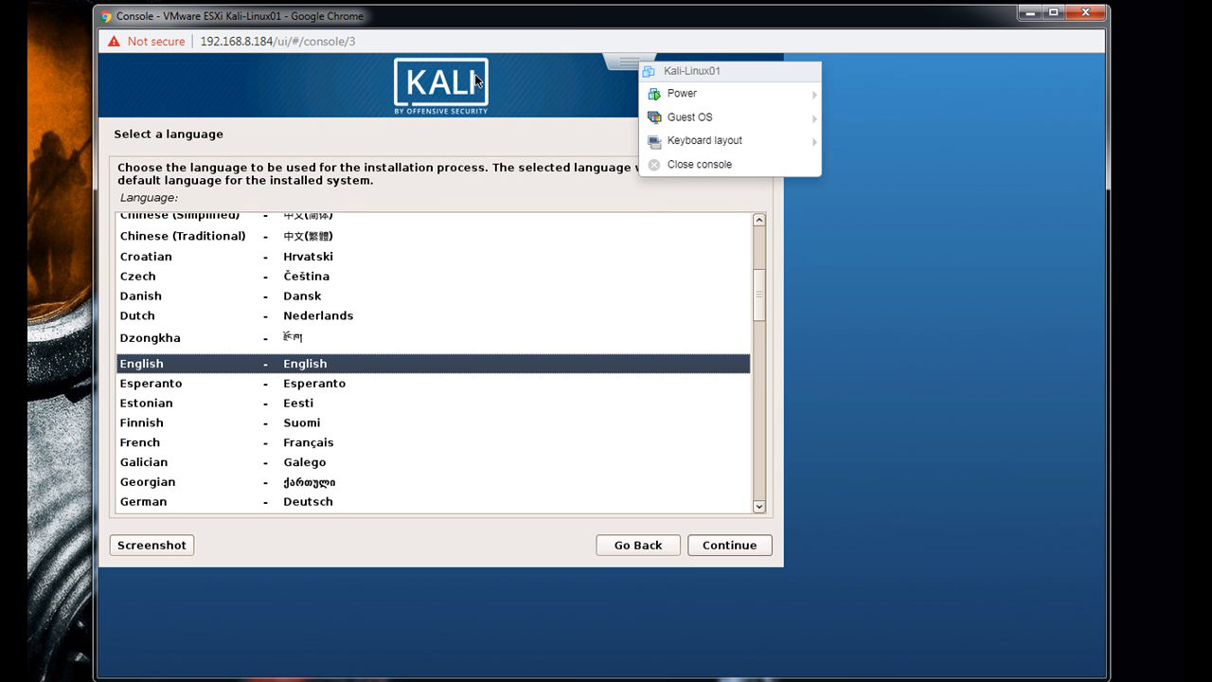
click(513, 80)
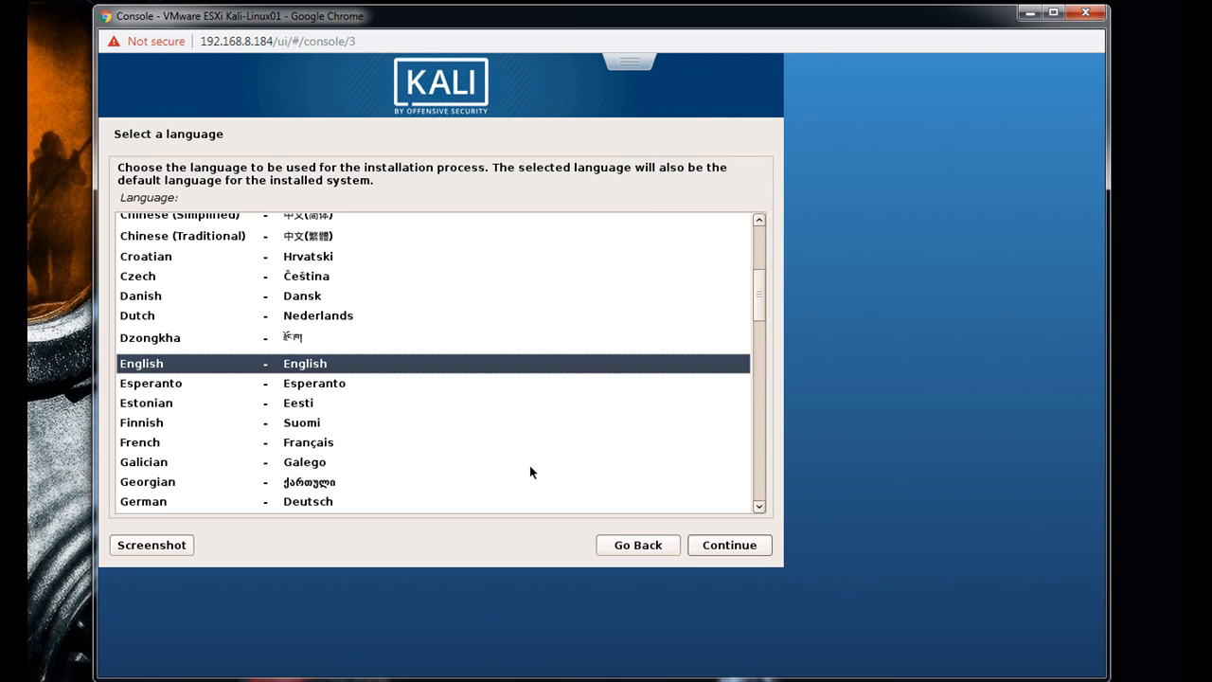
- Fit the installer in the console window and set its localization to English language, United Kingdom location and British English keymap
drag(622, 678, 620, 661)
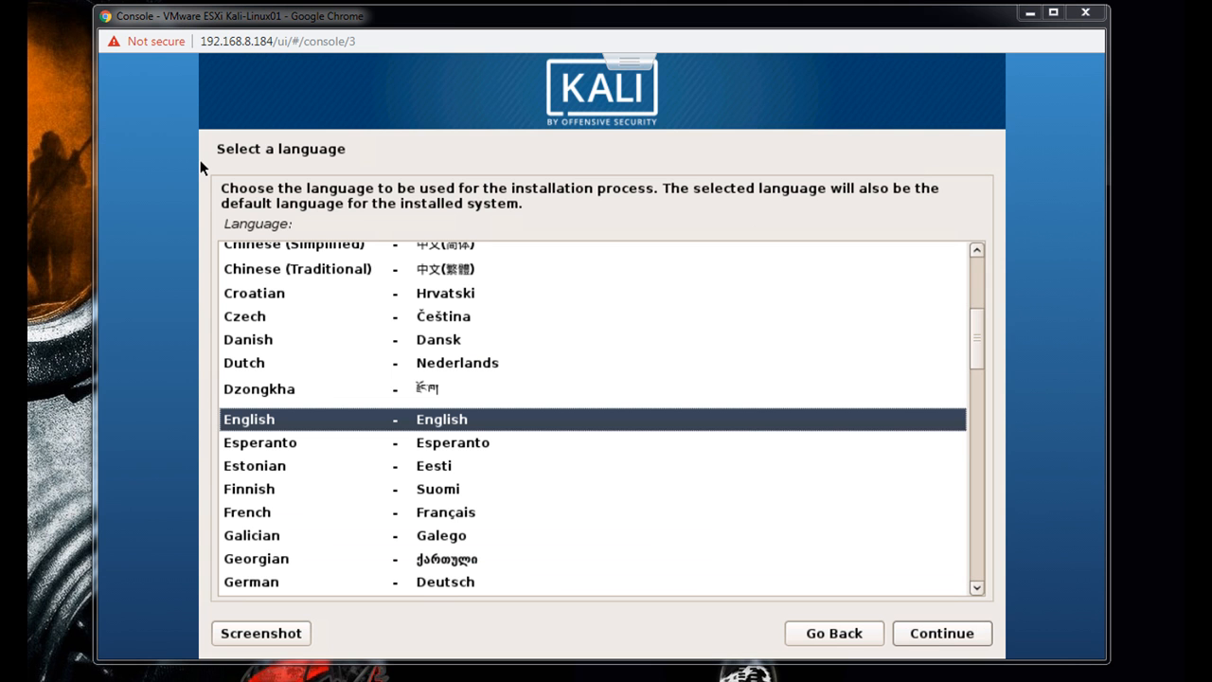
click(964, 640)
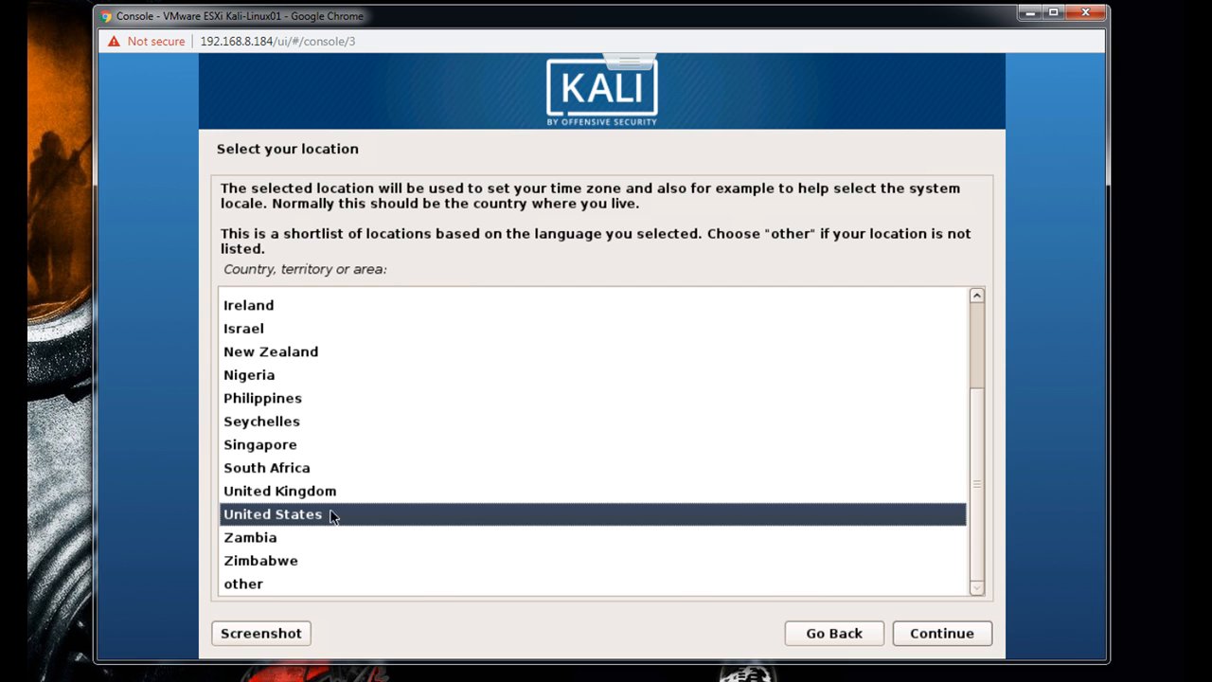
click(295, 494)
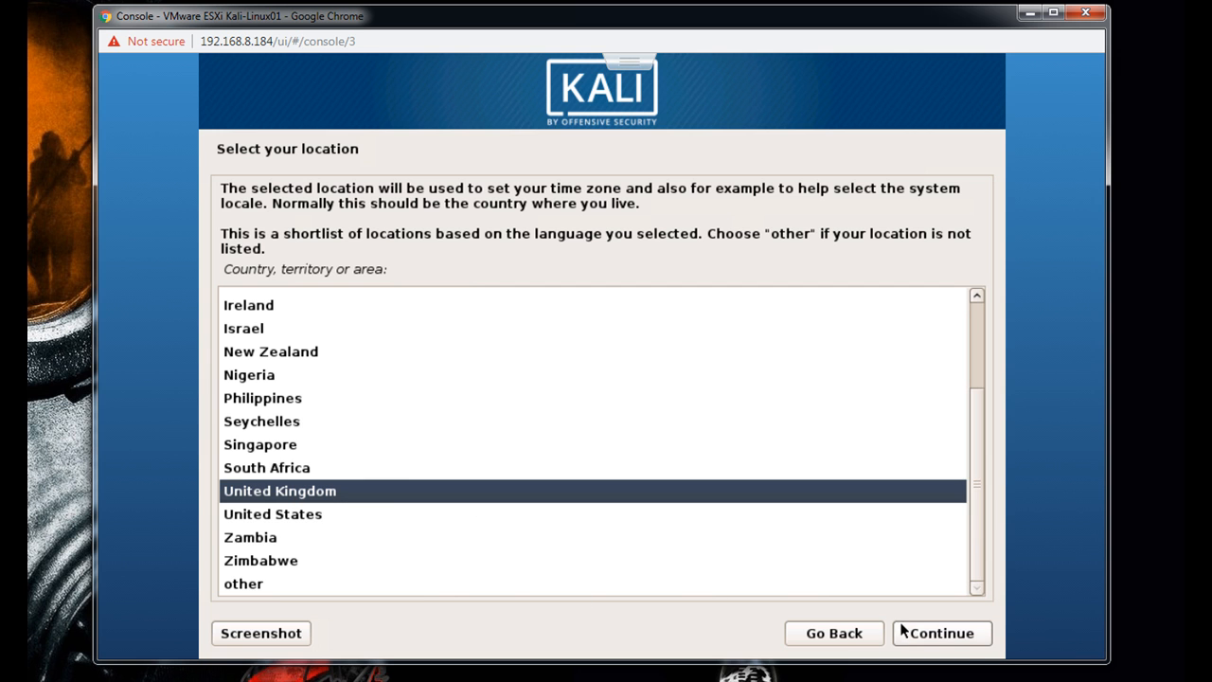
click(964, 640)
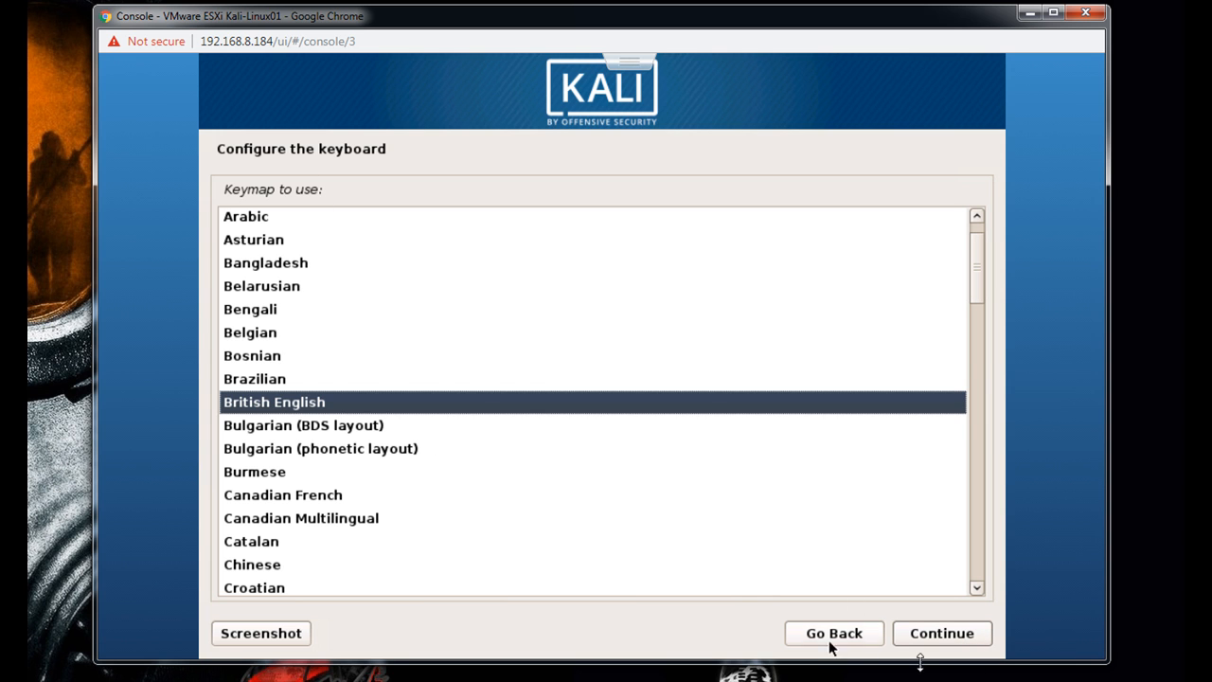
click(972, 641)
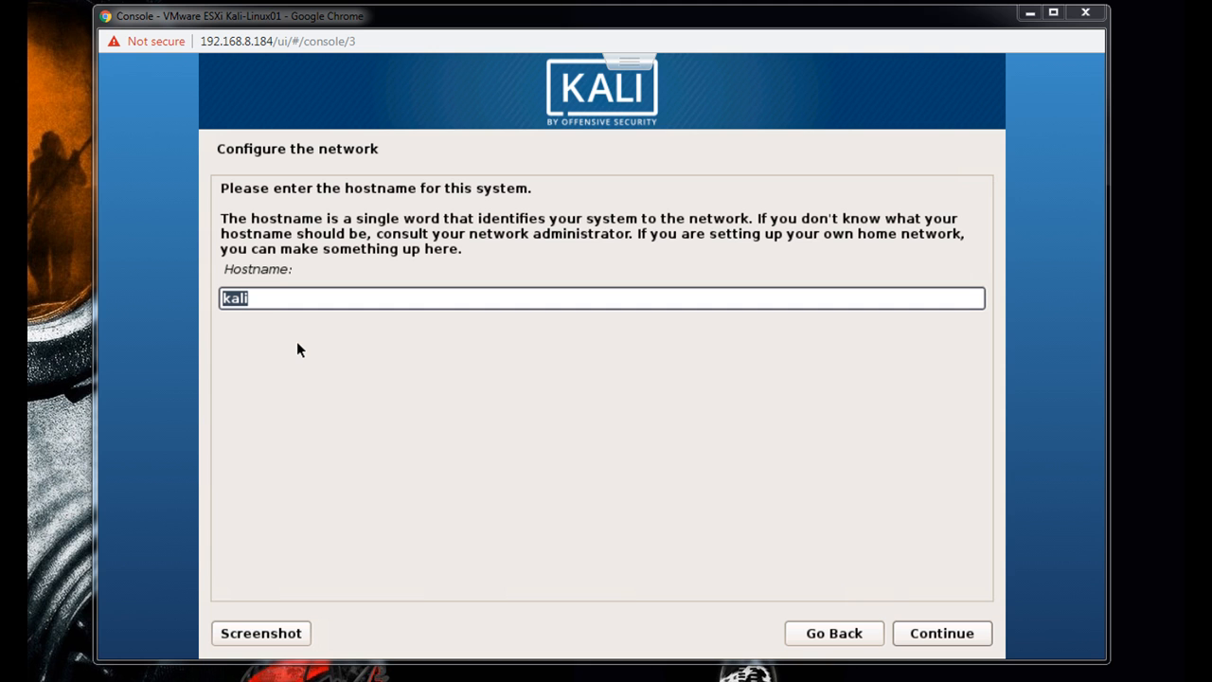
- Replace the default hostname with GhostV1 and continue to the domain name page
click(258, 301)
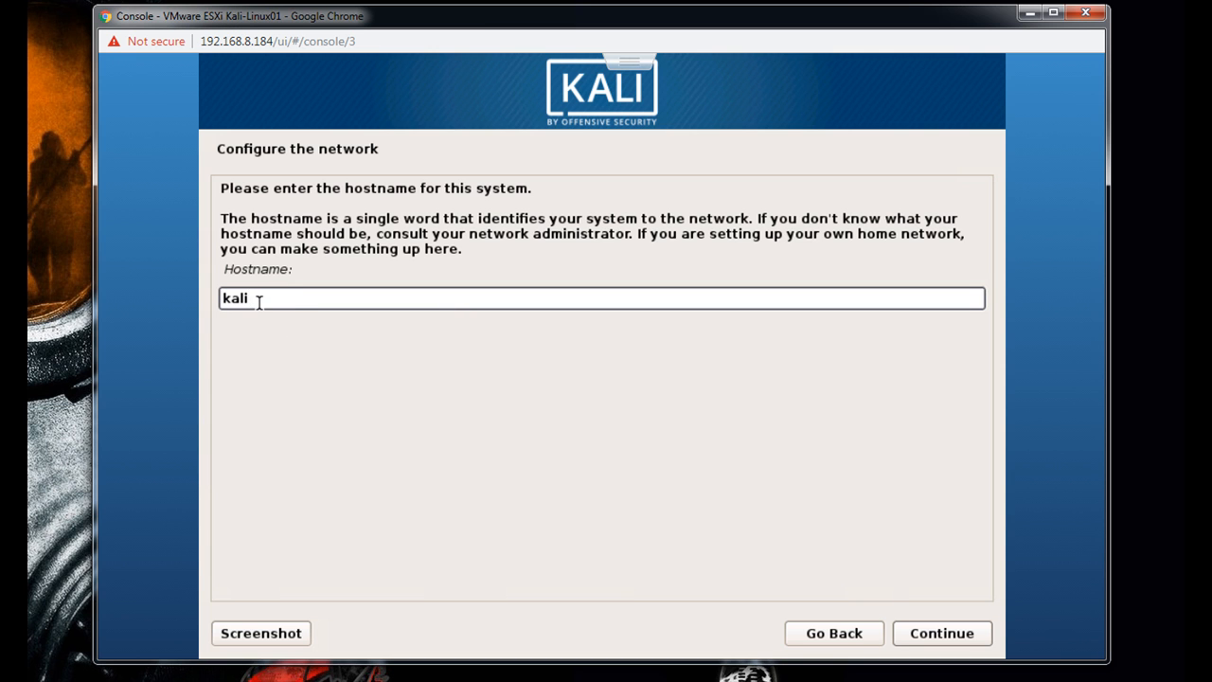
key(BackSpace)
key(BackSpace)
key(BackSpace)
key(BackSpace)
text(Ghost)
text(V1)
click(923, 642)
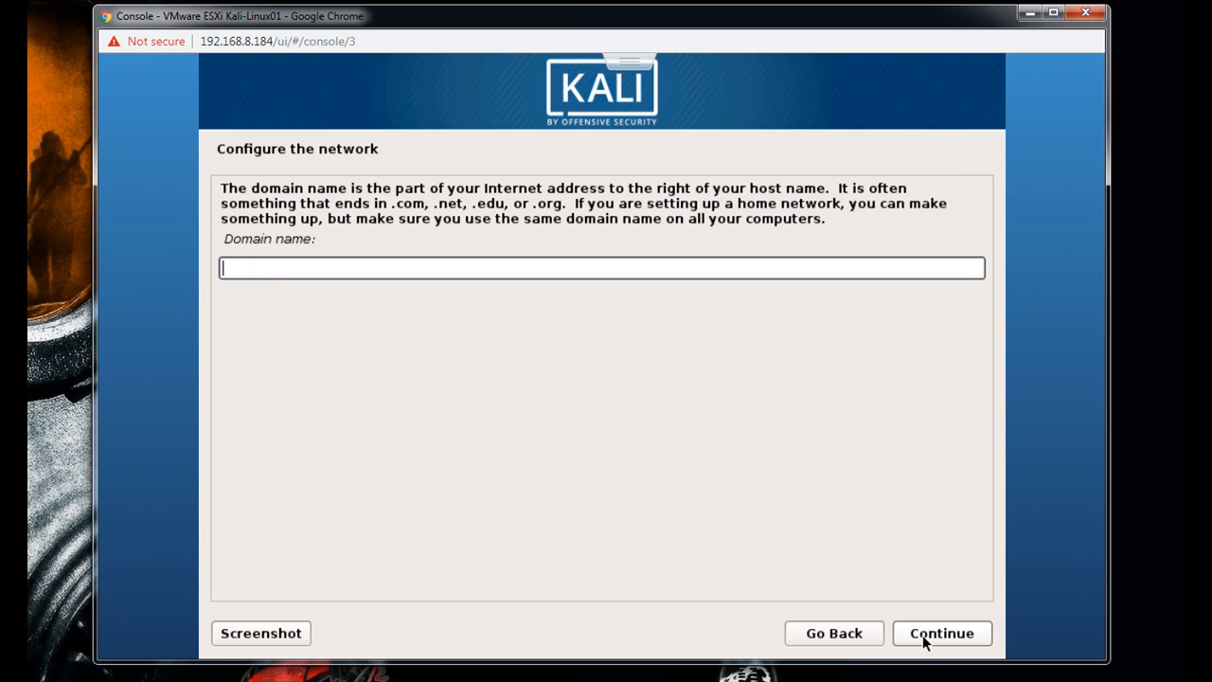
- Set the domain name to infectedenv.com and continue to the user and password setup
text(infectedenv.com)
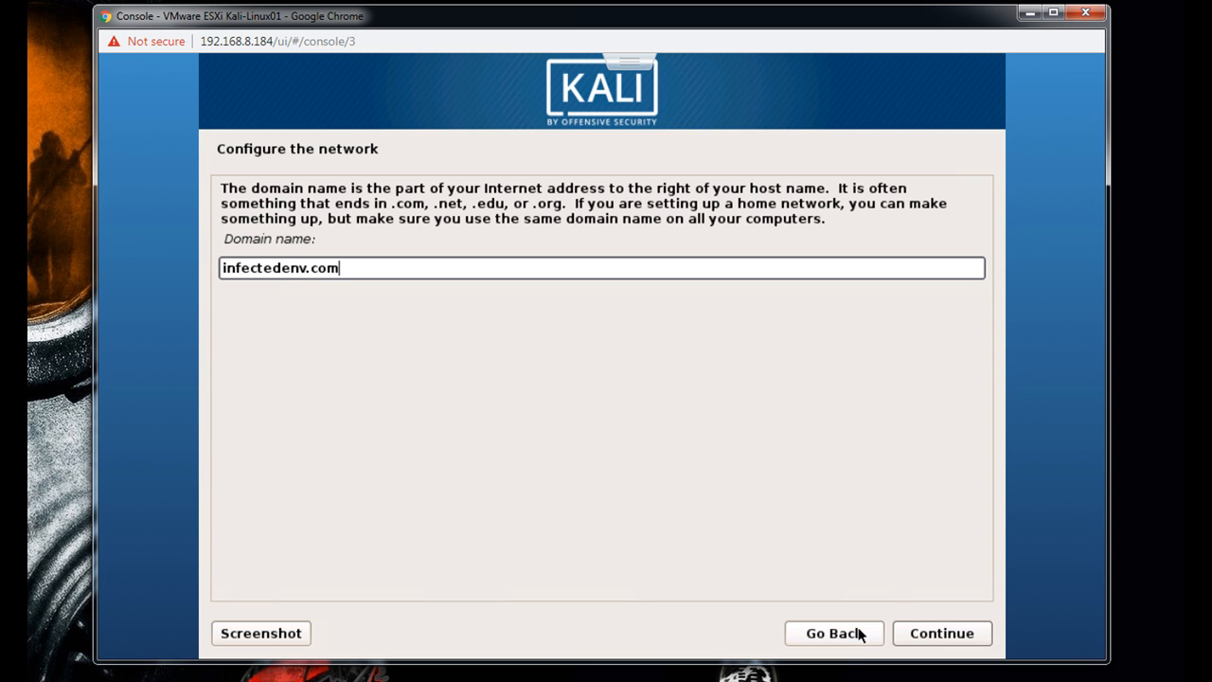
click(923, 642)
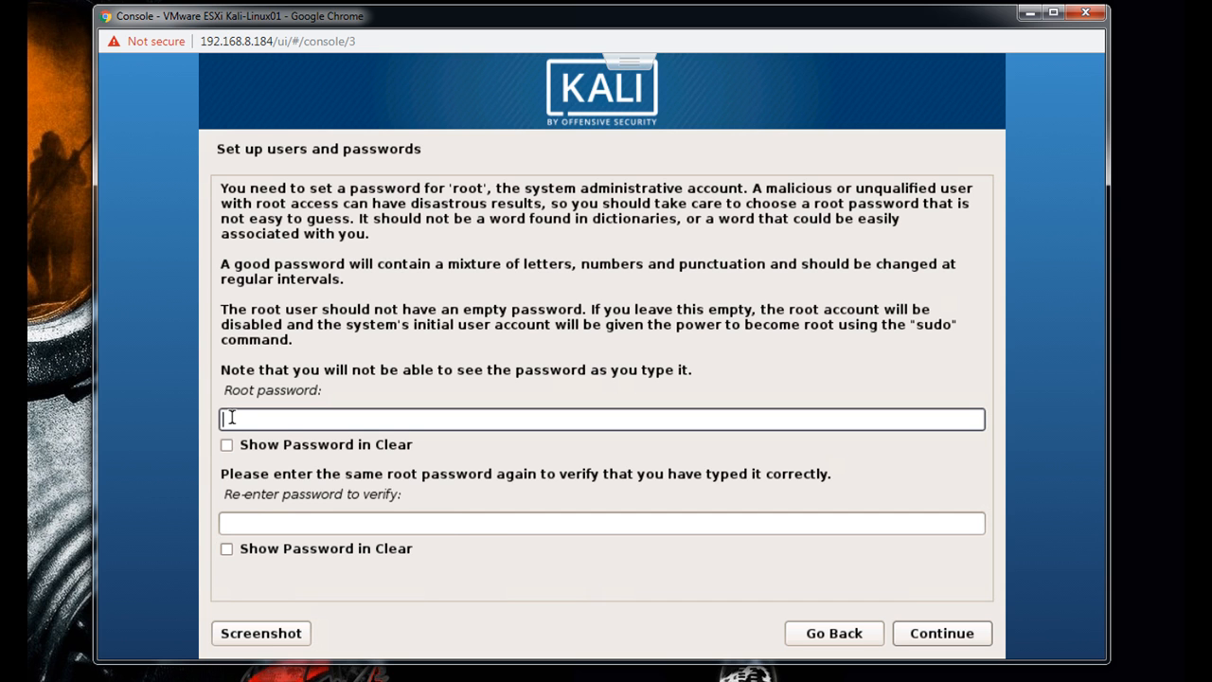
- Enter the root password and re-enter it in the verification field
text(•••••••)
key(BackSpace)
key(BackSpace)
key(BackSpace)
key(BackSpace)
key(BackSpace)
key(BackSpace)
key(BackSpace)
text(••••••••••)
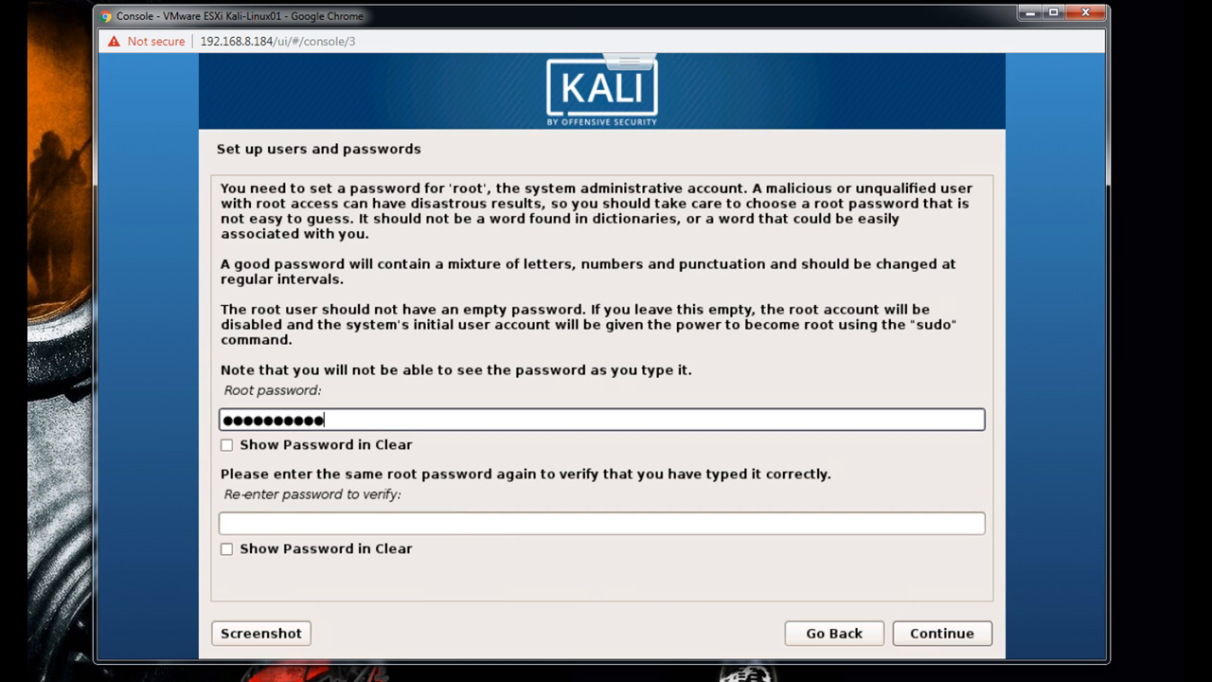
click(239, 529)
text(••••••)
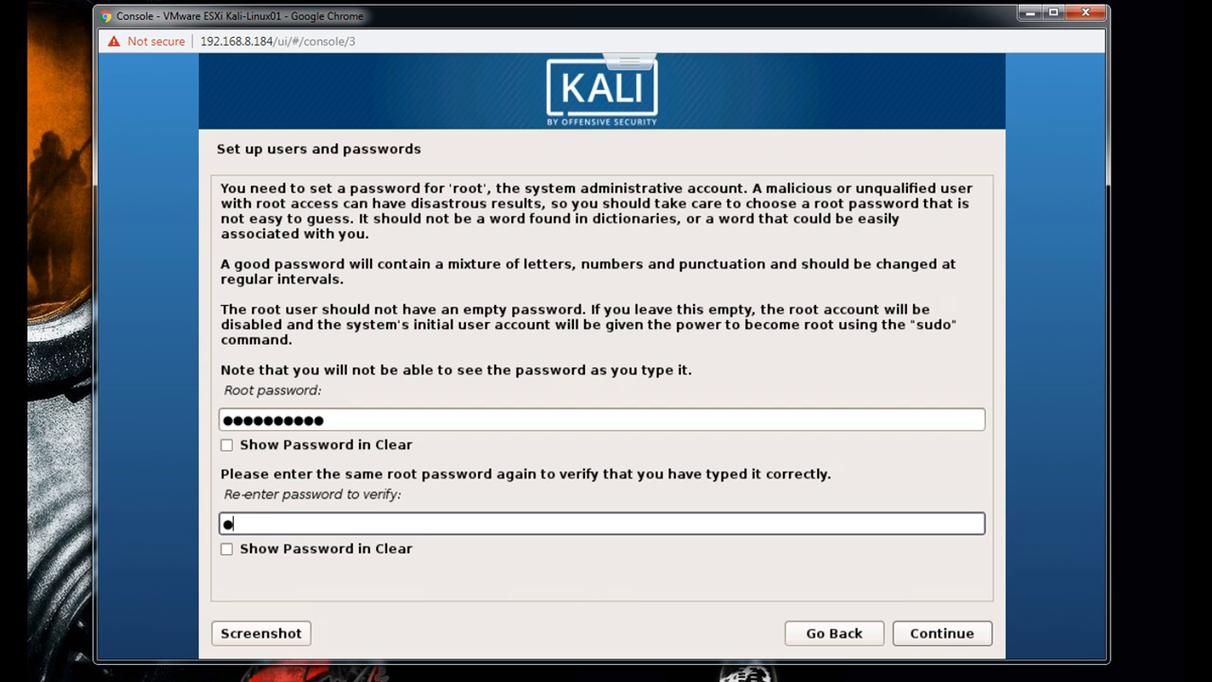
text(••••)
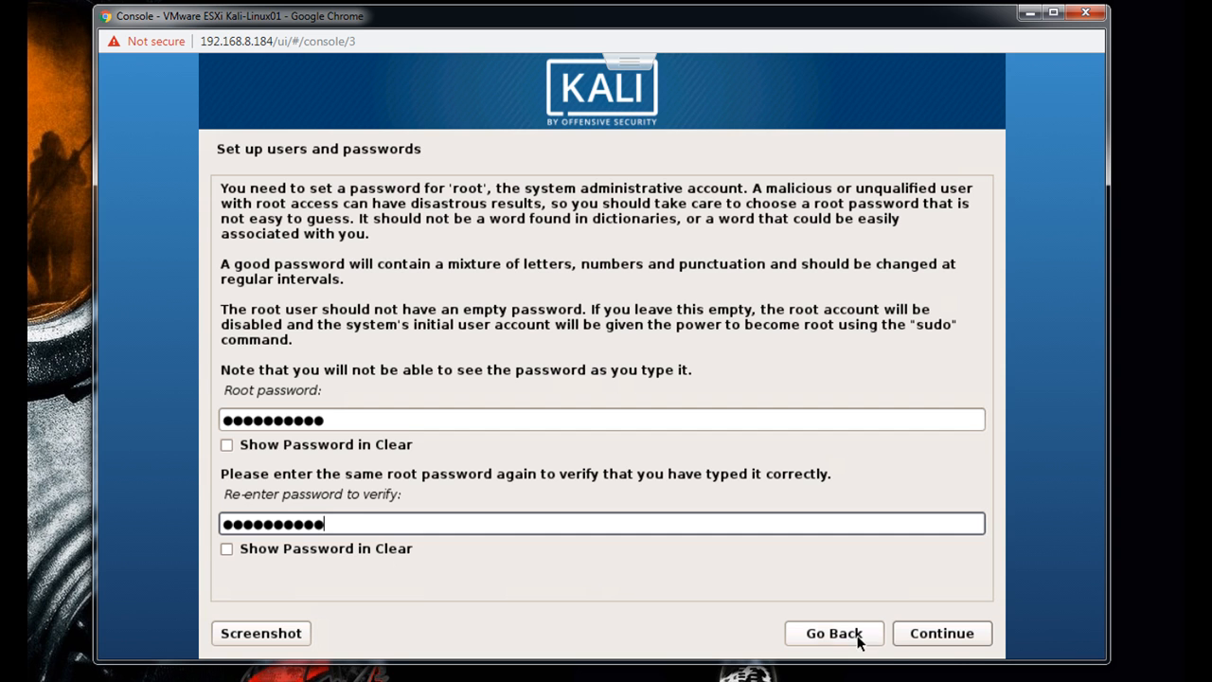
- Accept the root password entries and continue to disk partitioning
click(981, 642)
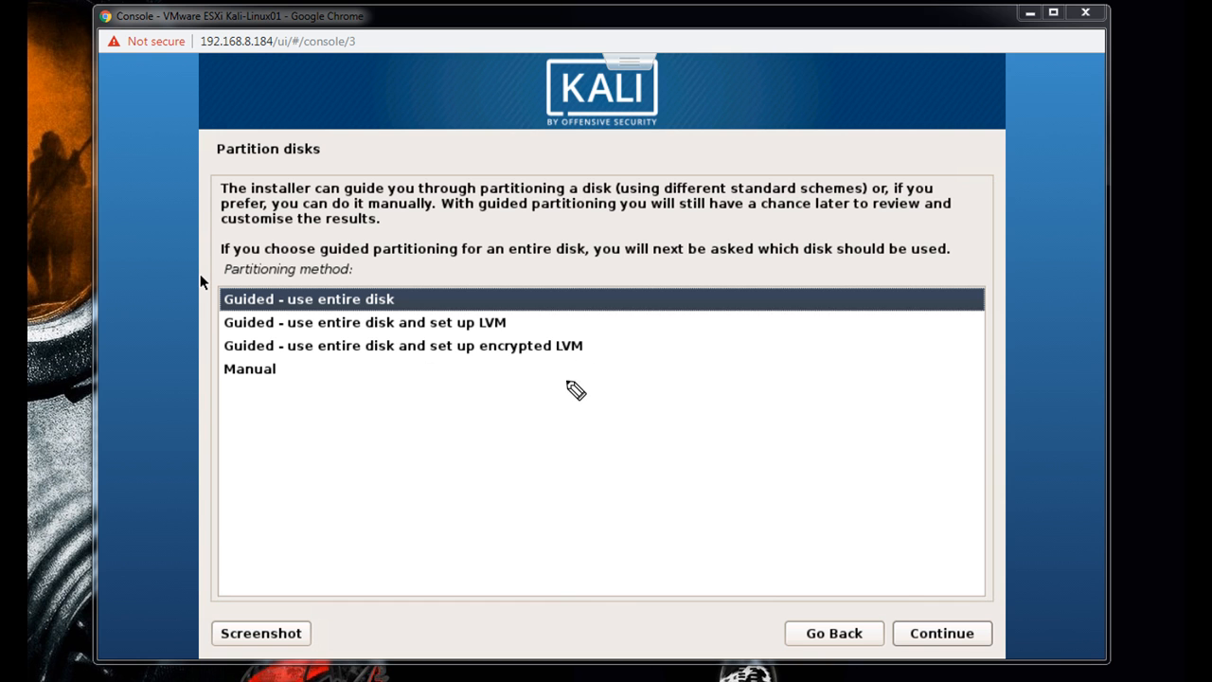
- Draw a screen annotation of a 100 GB disk divided into boot, swap and root sections
mouse_move(571, 399)
mouse_down()
mouse_move(584, 544)
mouse_move(747, 538)
mouse_move(733, 349)
mouse_move(608, 347)
mouse_move(565, 372)
mouse_move(544, 342)
mouse_up()
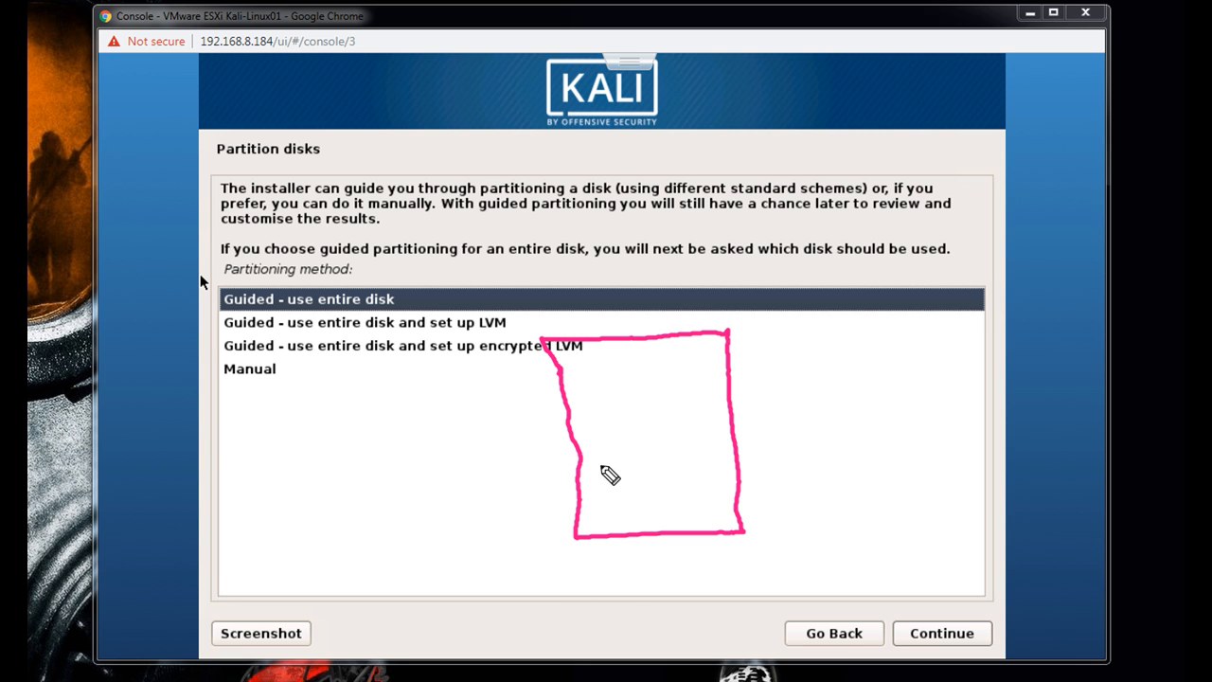
mouse_move(606, 548)
mouse_down()
mouse_move(606, 568)
mouse_move(676, 544)
mouse_move(711, 559)
mouse_move(744, 549)
mouse_move(758, 562)
mouse_move(731, 558)
mouse_up()
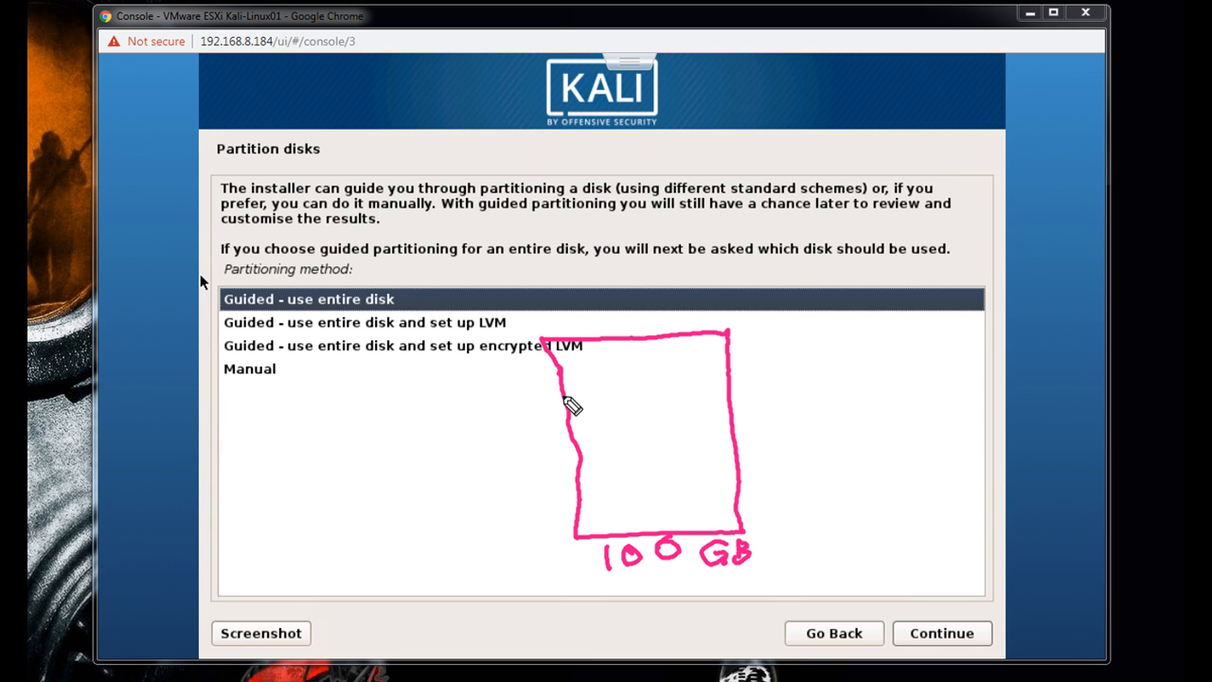
drag(566, 403, 727, 388)
drag(580, 479, 738, 463)
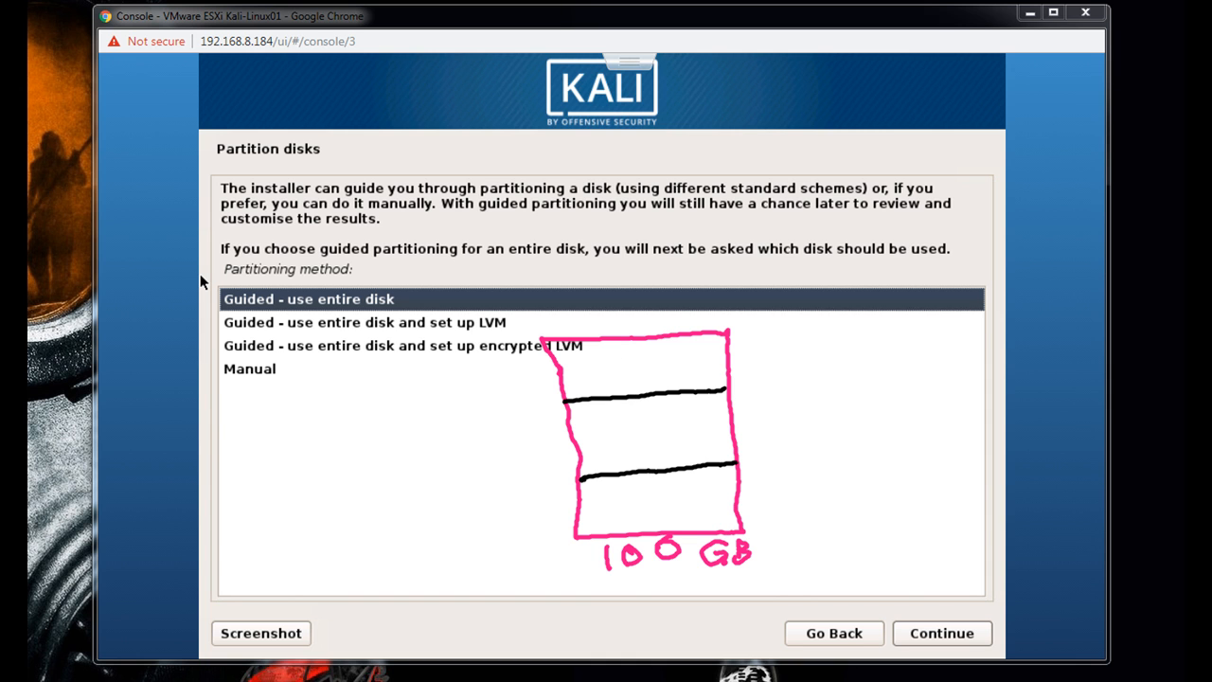
mouse_move(595, 366)
mouse_down()
mouse_move(609, 399)
mouse_move(663, 369)
mouse_move(669, 388)
mouse_move(676, 381)
mouse_up()
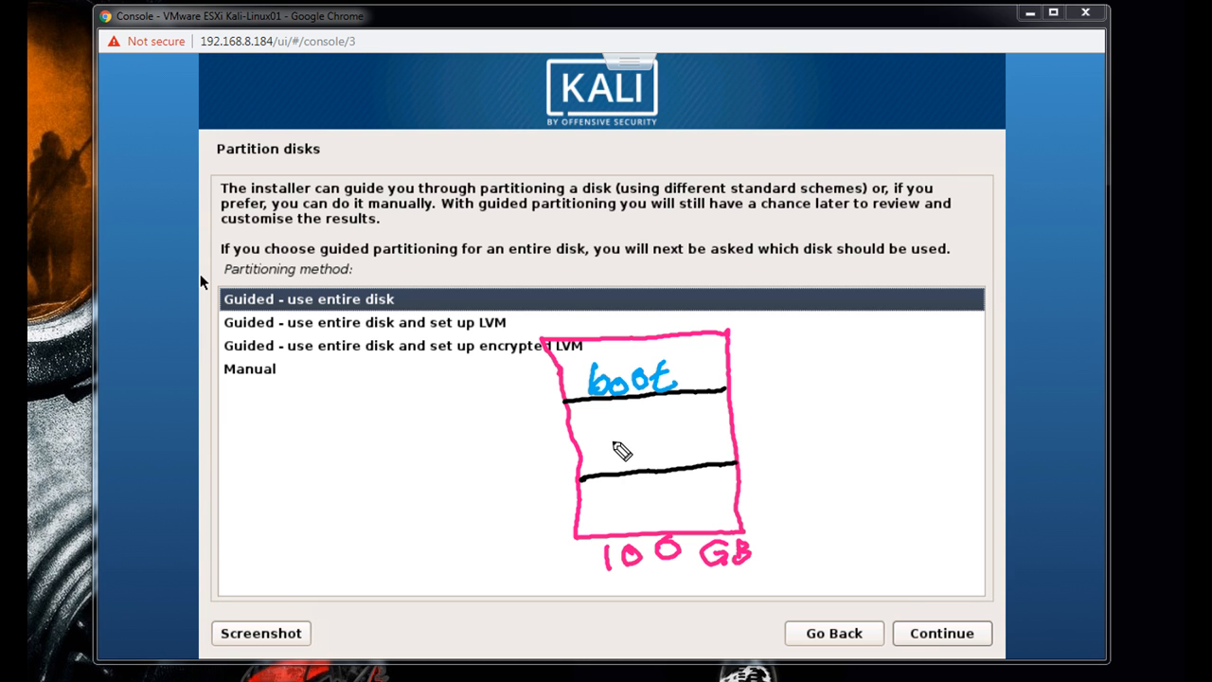
mouse_move(625, 438)
mouse_down()
mouse_move(620, 458)
mouse_move(640, 462)
mouse_move(670, 440)
mouse_move(692, 454)
mouse_move(692, 432)
mouse_move(689, 449)
mouse_up()
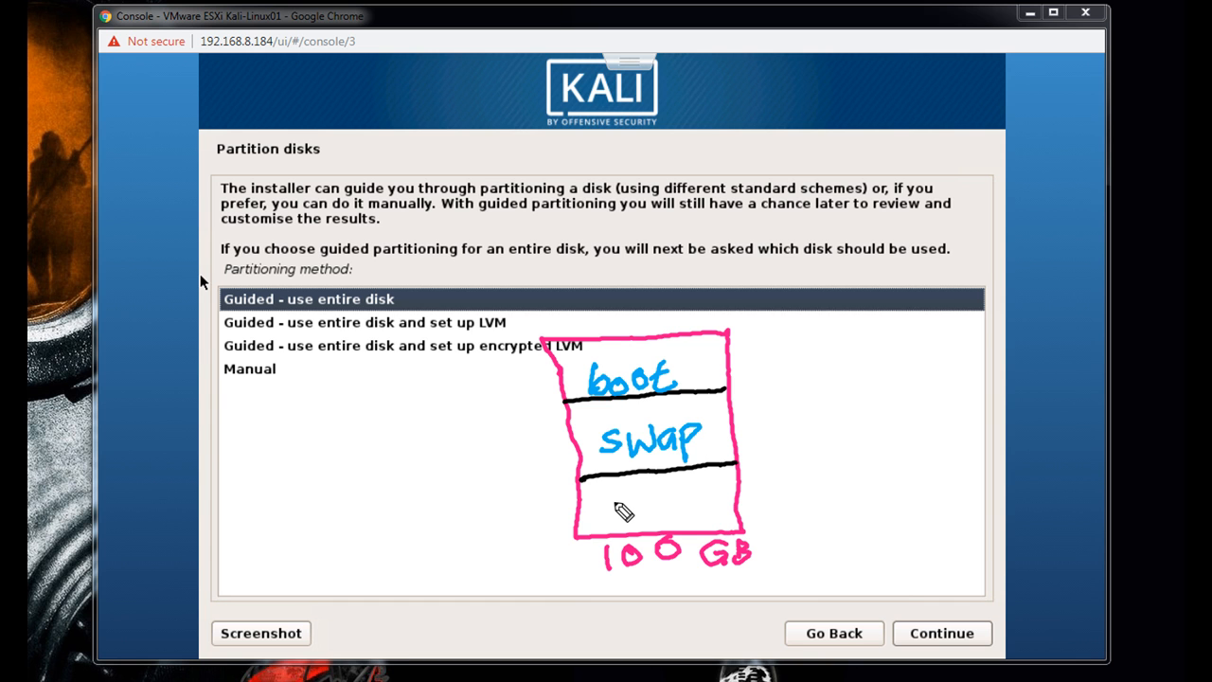
mouse_move(620, 508)
mouse_down()
mouse_move(634, 522)
mouse_move(696, 508)
mouse_up()
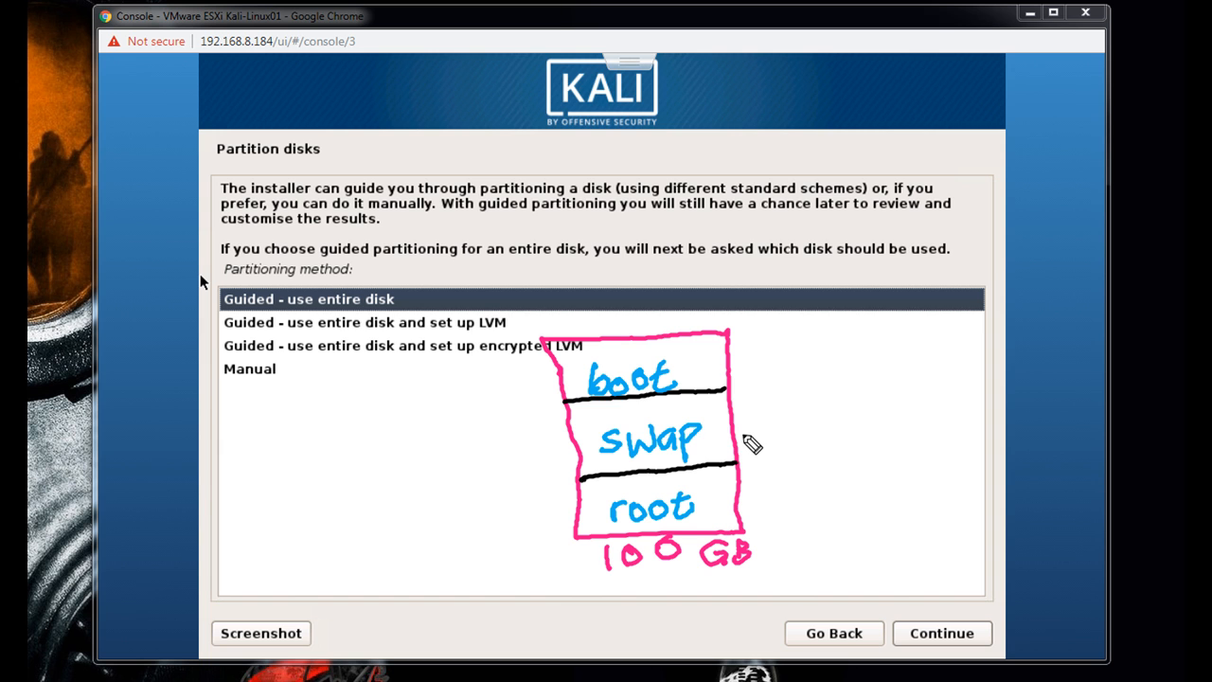
- Annotate the sketched swap section with 2GB and 5GB, and the root section with a slash
click(739, 436)
mouse_move(740, 434)
mouse_down()
mouse_move(748, 458)
mouse_move(774, 445)
mouse_move(793, 456)
mouse_move(801, 436)
mouse_move(791, 462)
mouse_up()
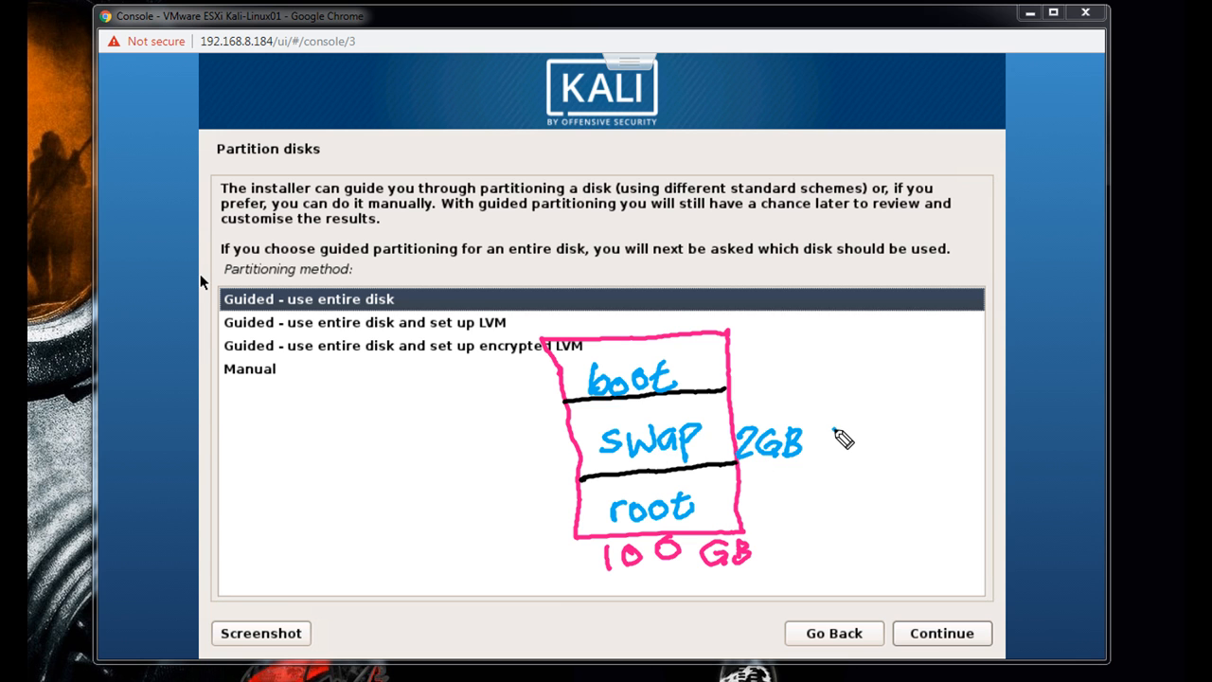
mouse_move(842, 428)
mouse_down()
mouse_move(831, 429)
mouse_move(842, 444)
mouse_move(866, 449)
mouse_move(876, 436)
mouse_move(867, 454)
mouse_up()
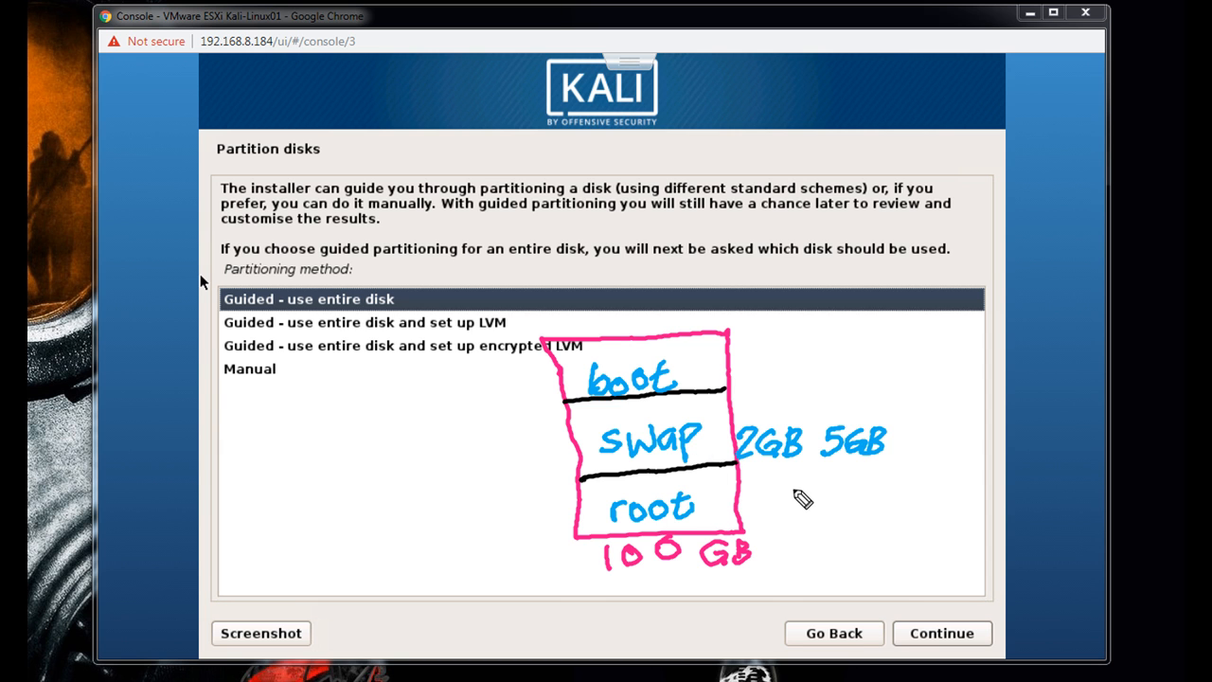
drag(803, 483, 769, 514)
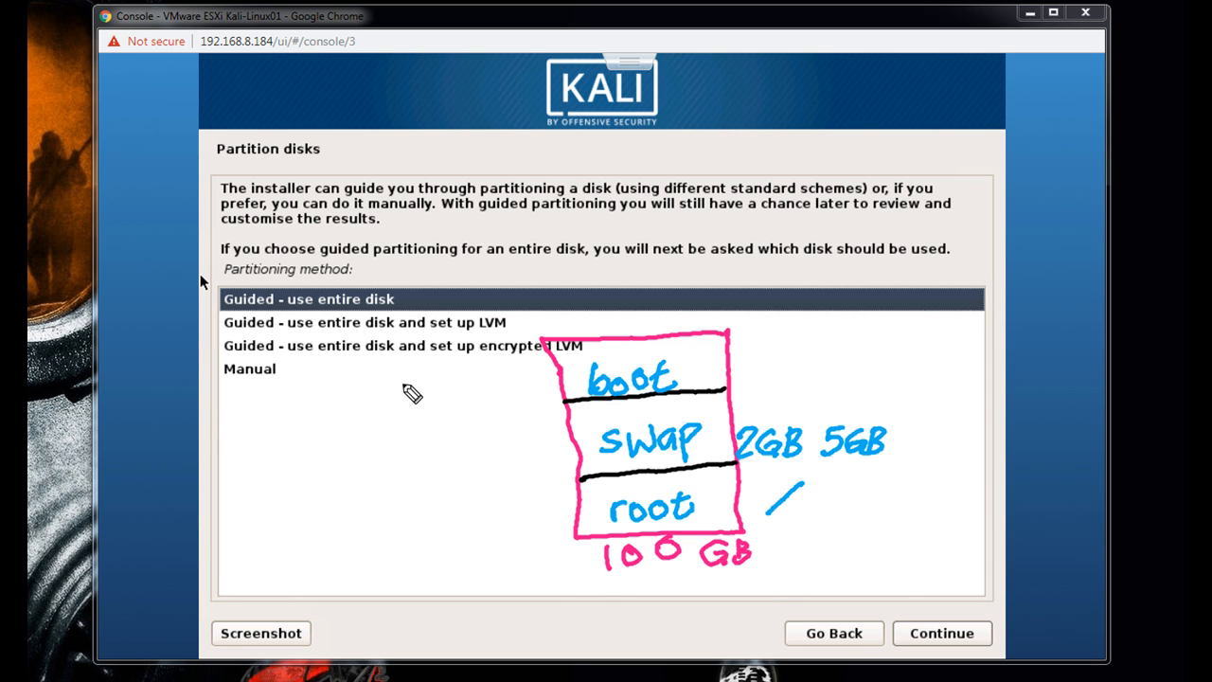
- Sketch a directory tree with branches labelled root, etc, opt and dev, and clear all screen annotations
mouse_move(396, 384)
mouse_down()
mouse_move(422, 417)
mouse_move(469, 386)
mouse_up()
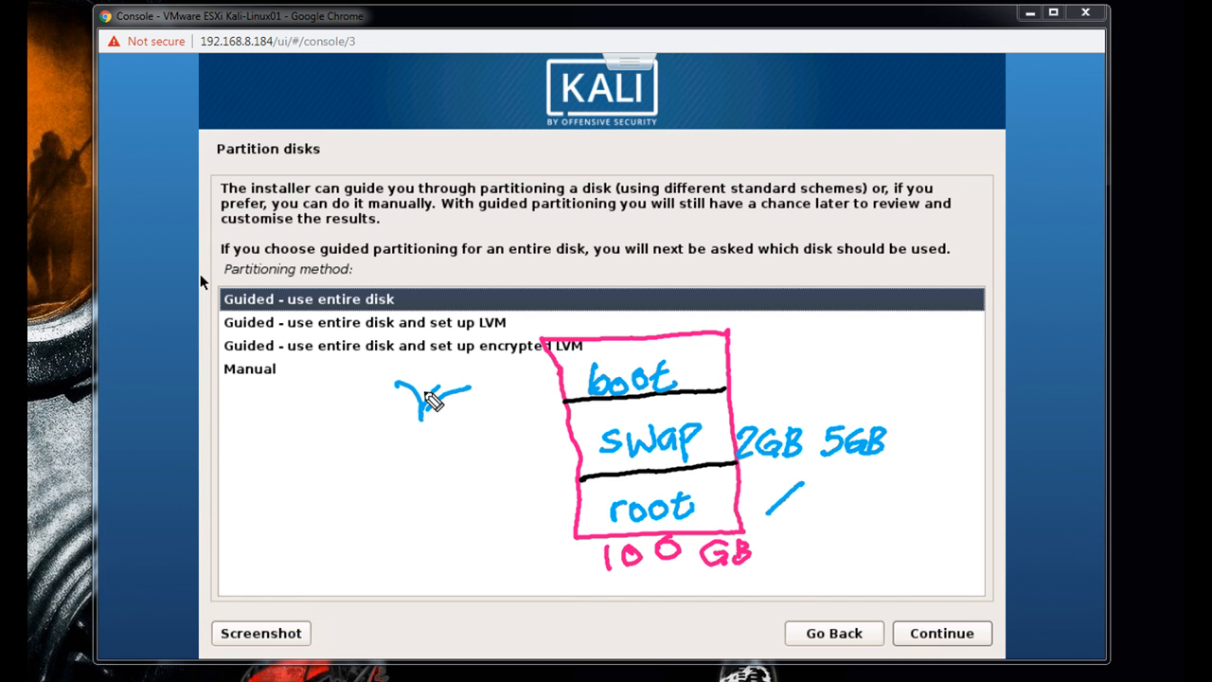
mouse_move(434, 411)
mouse_down()
mouse_move(422, 467)
mouse_move(462, 432)
mouse_up()
mouse_move(423, 468)
mouse_down()
mouse_move(394, 443)
mouse_move(409, 504)
mouse_move(380, 504)
mouse_move(443, 501)
mouse_move(369, 539)
mouse_move(410, 562)
mouse_move(451, 530)
mouse_move(424, 529)
mouse_up()
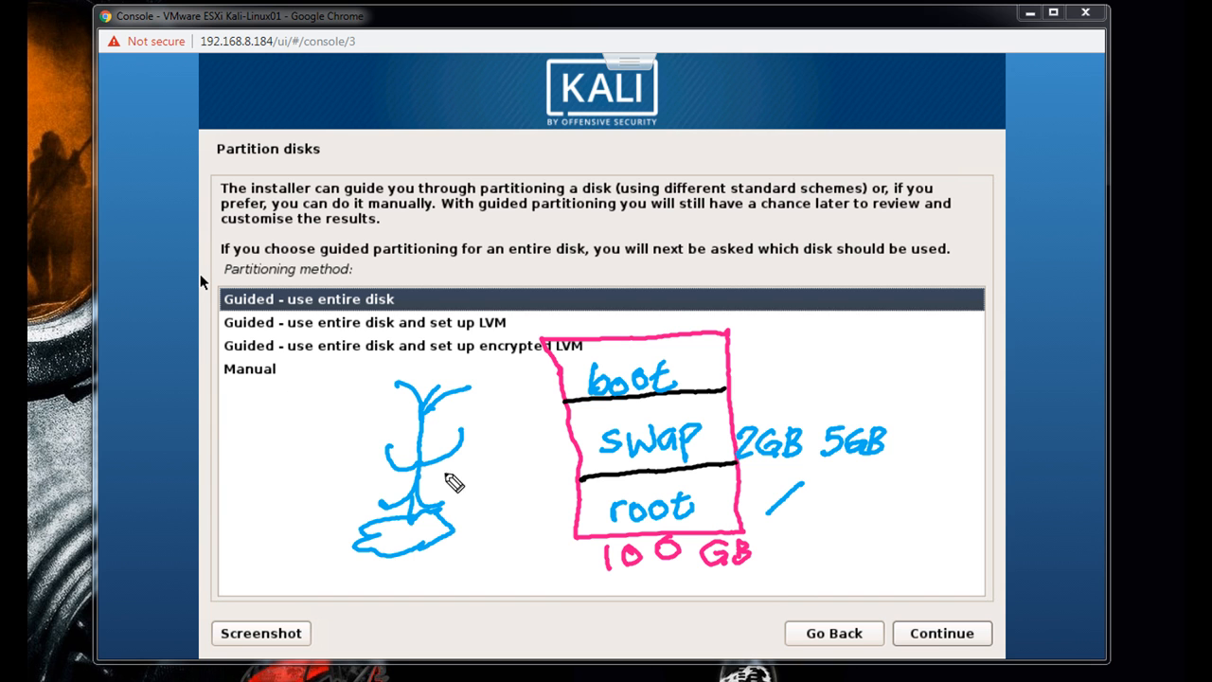
drag(479, 384, 533, 390)
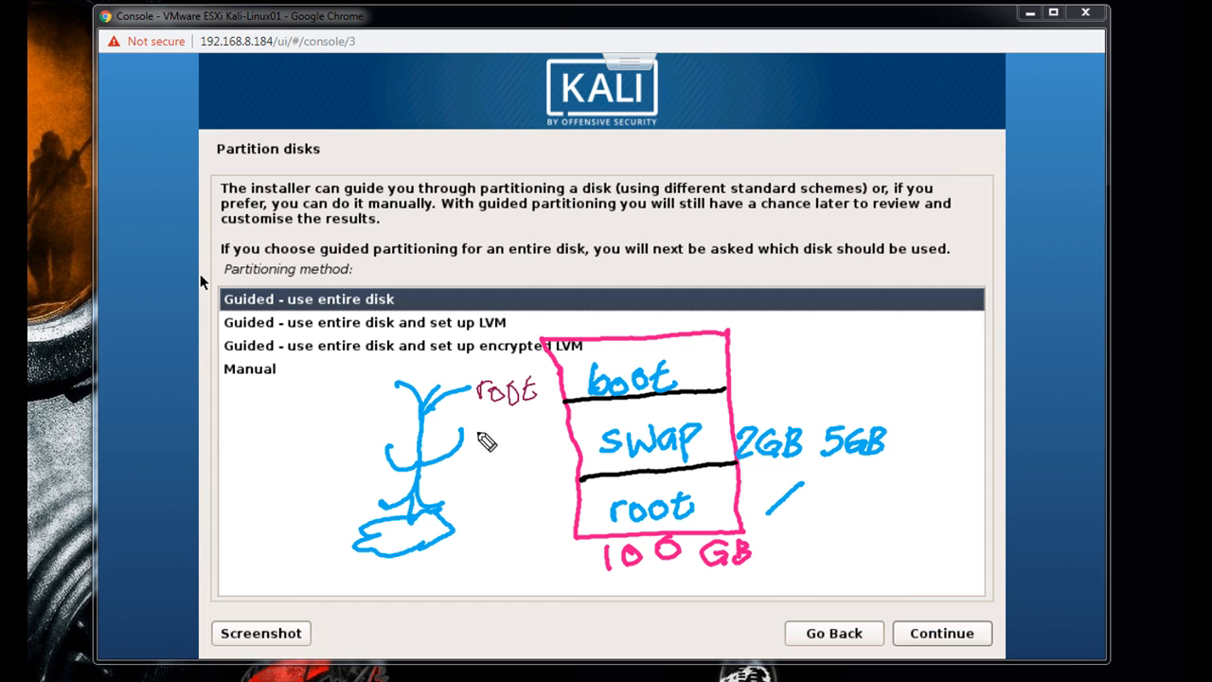
drag(472, 436, 502, 441)
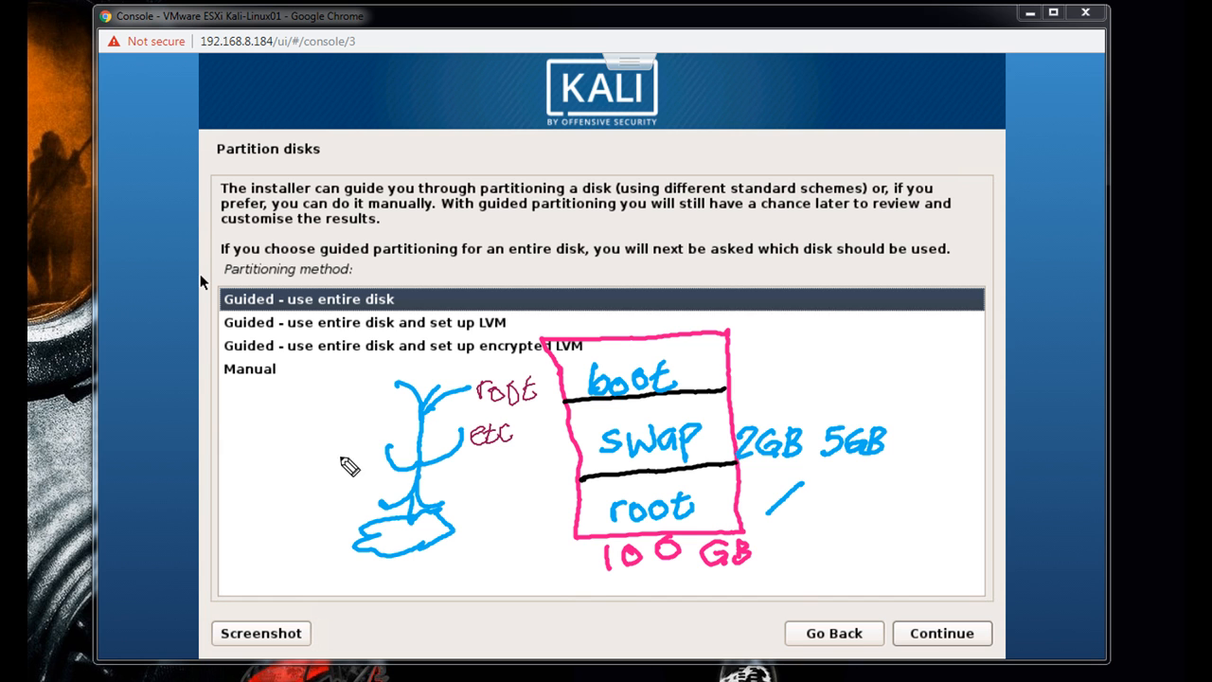
mouse_move(353, 442)
mouse_down()
mouse_move(356, 453)
mouse_move(395, 443)
mouse_move(405, 456)
mouse_move(397, 440)
mouse_up()
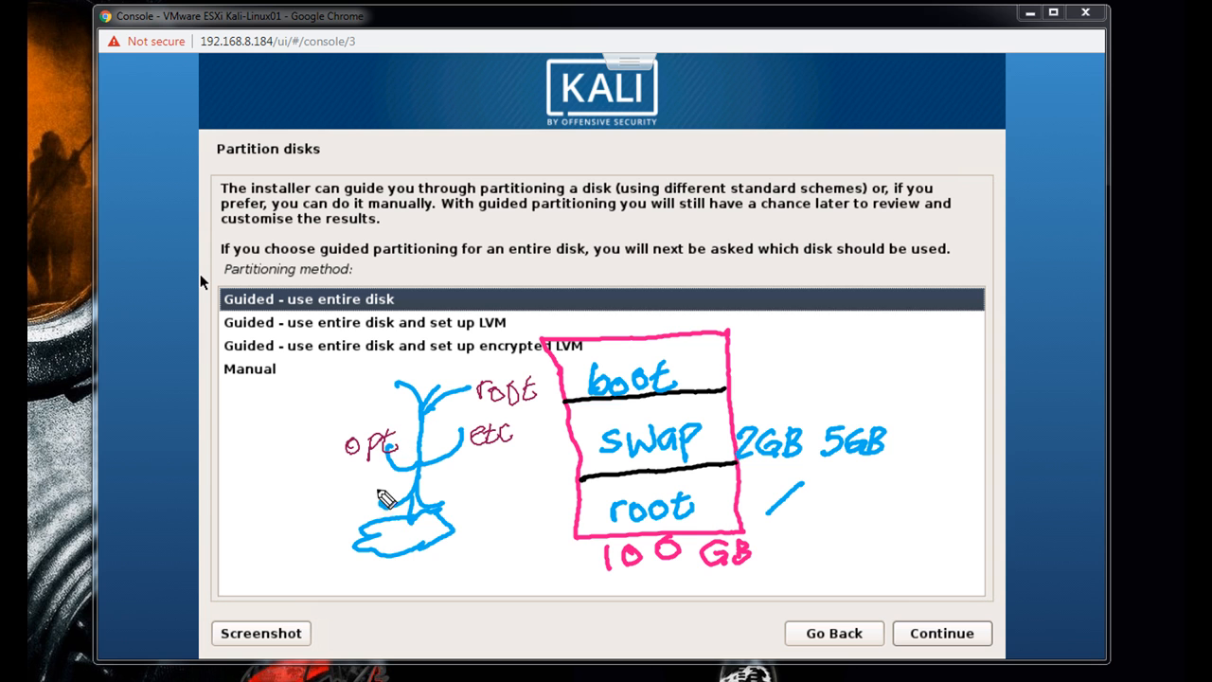
drag(344, 503, 377, 486)
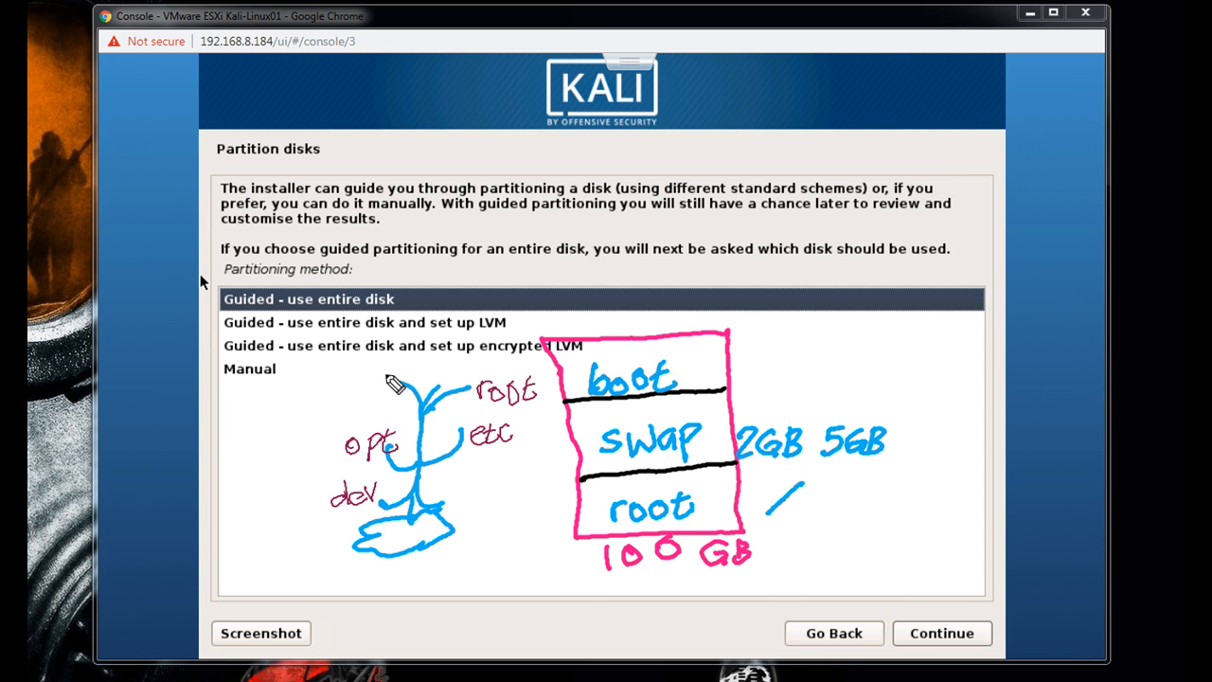
drag(452, 403, 476, 373)
key(Escape)
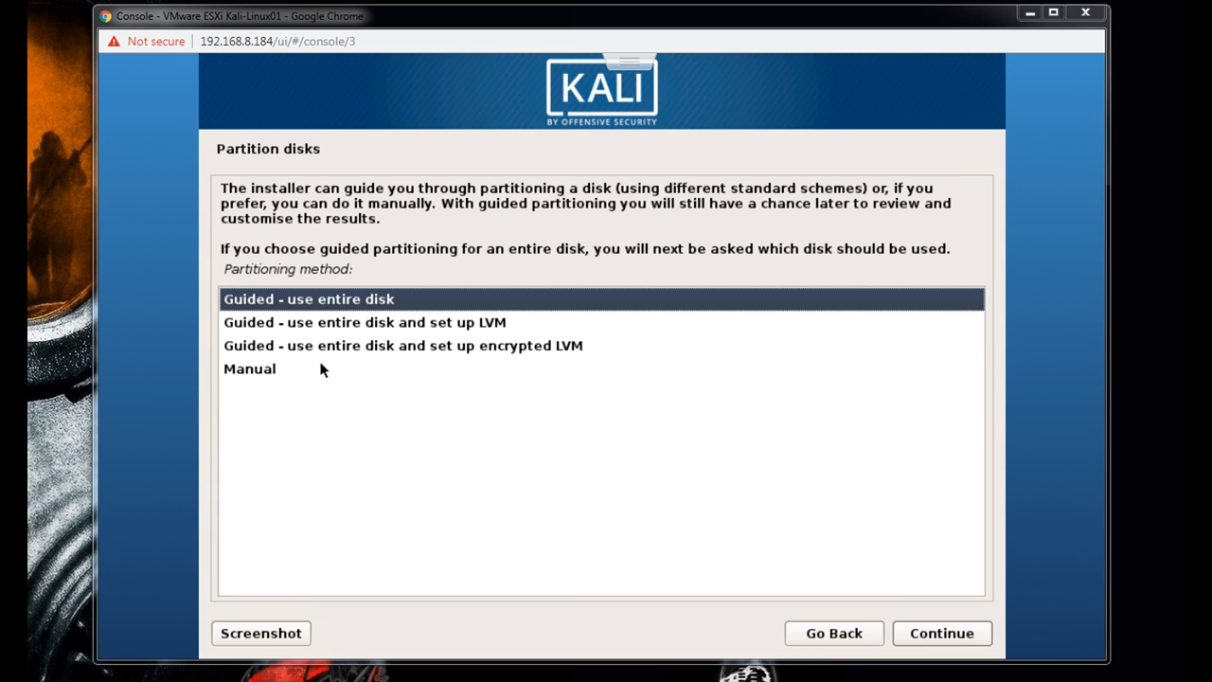
- Choose manual partitioning and create a new empty partition table on the sda VMware virtual disk
click(243, 371)
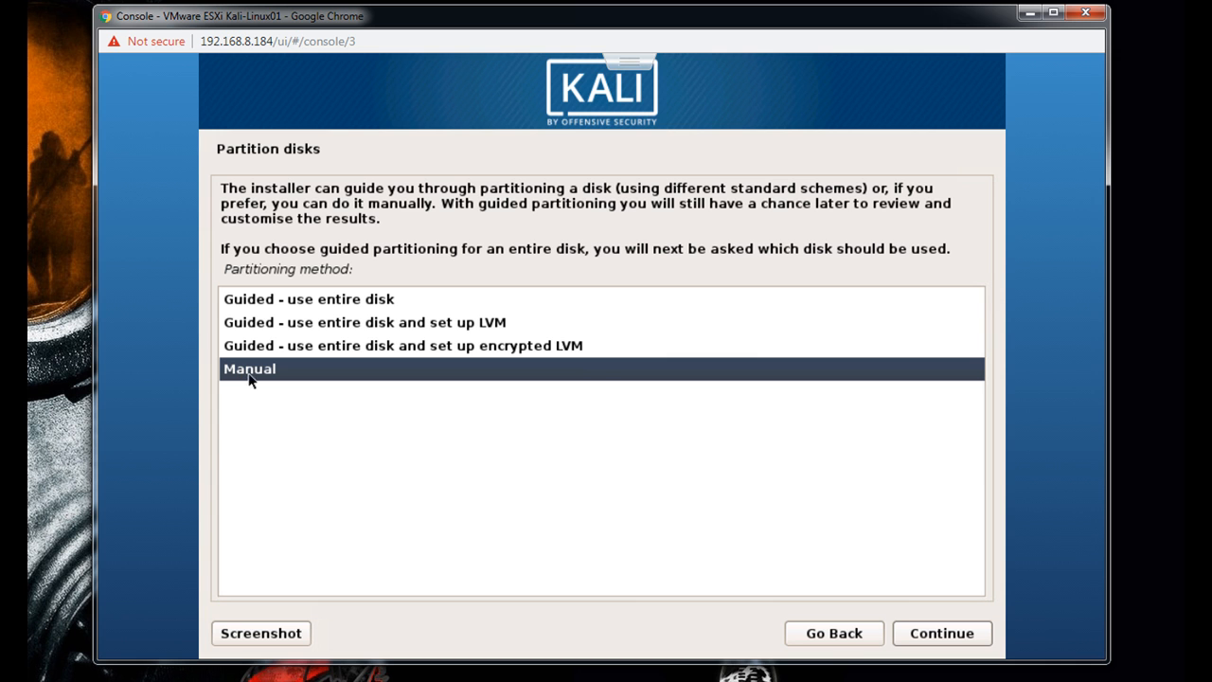
click(965, 639)
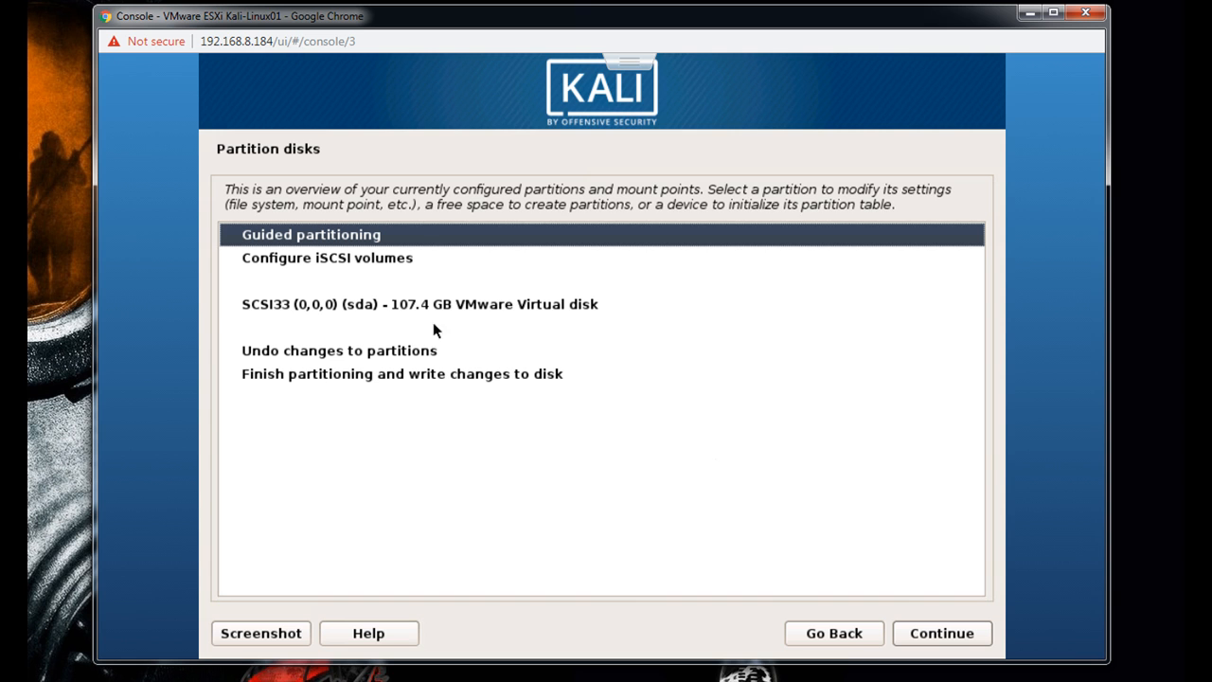
click(396, 308)
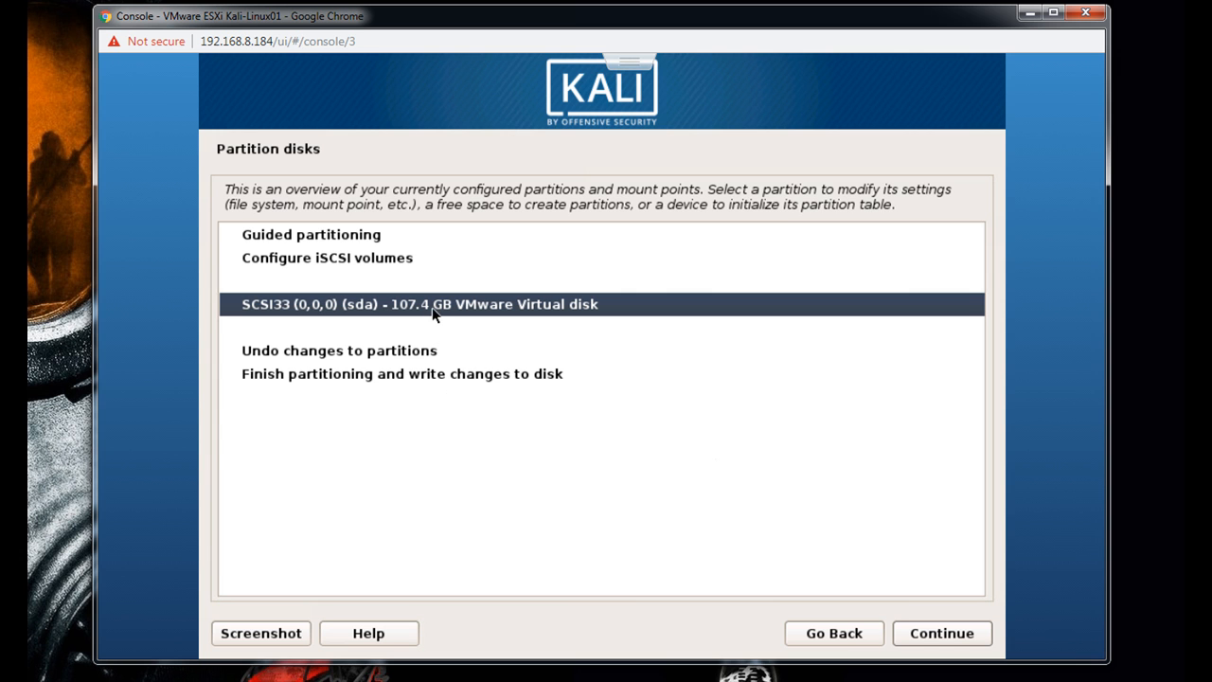
click(933, 636)
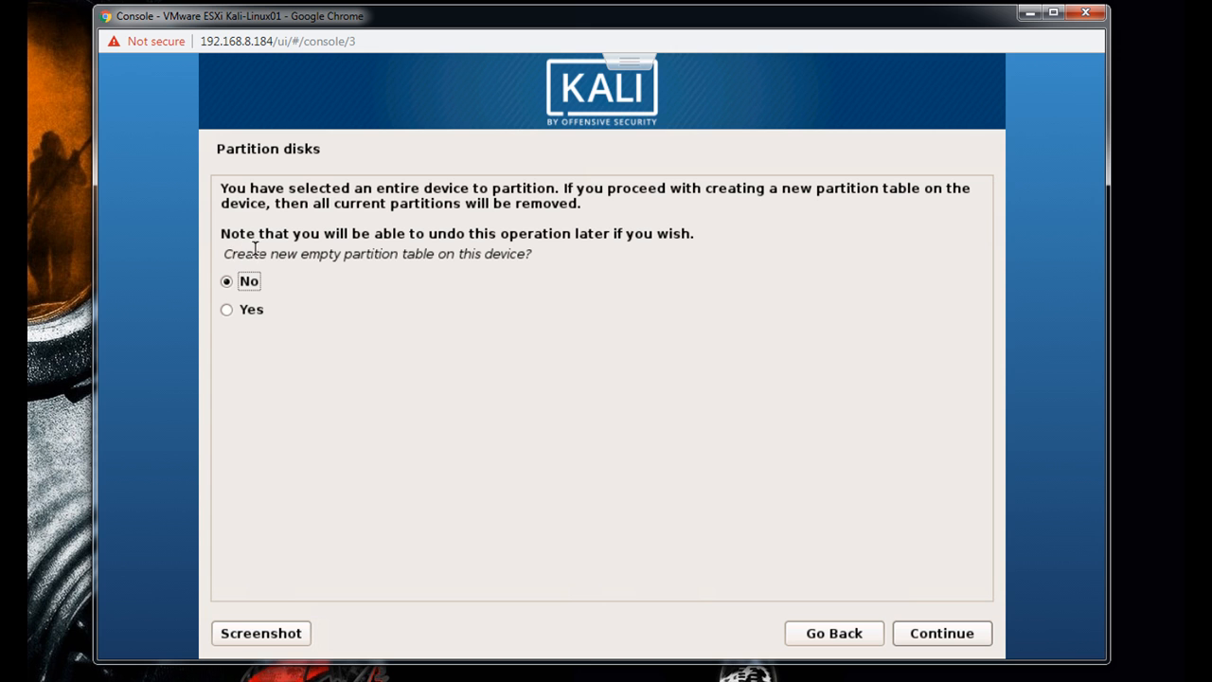
click(226, 311)
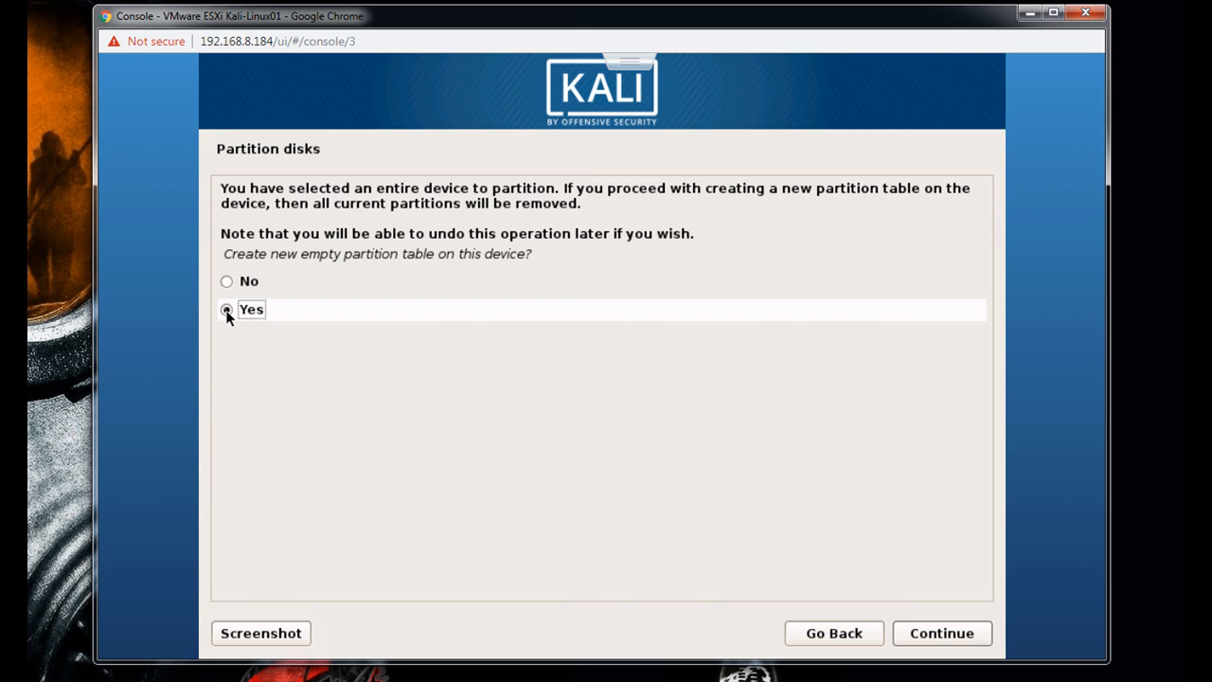
click(956, 637)
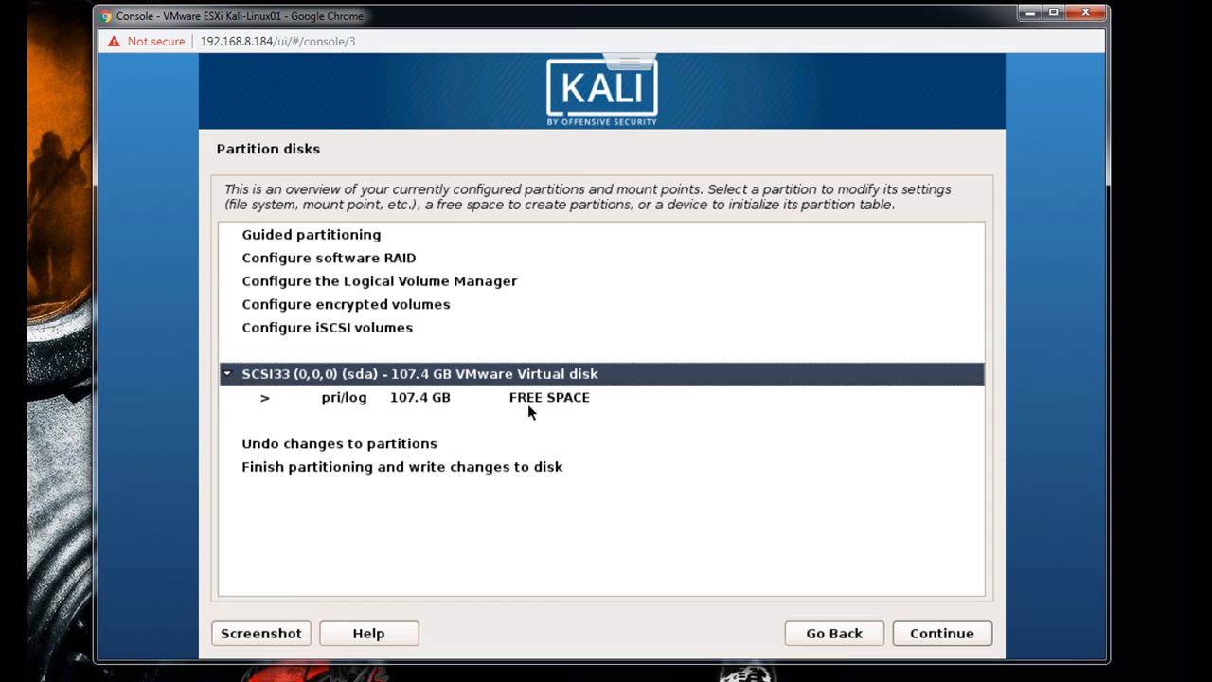
- Create a 1GB primary partition at the beginning of the disk's free space
click(436, 405)
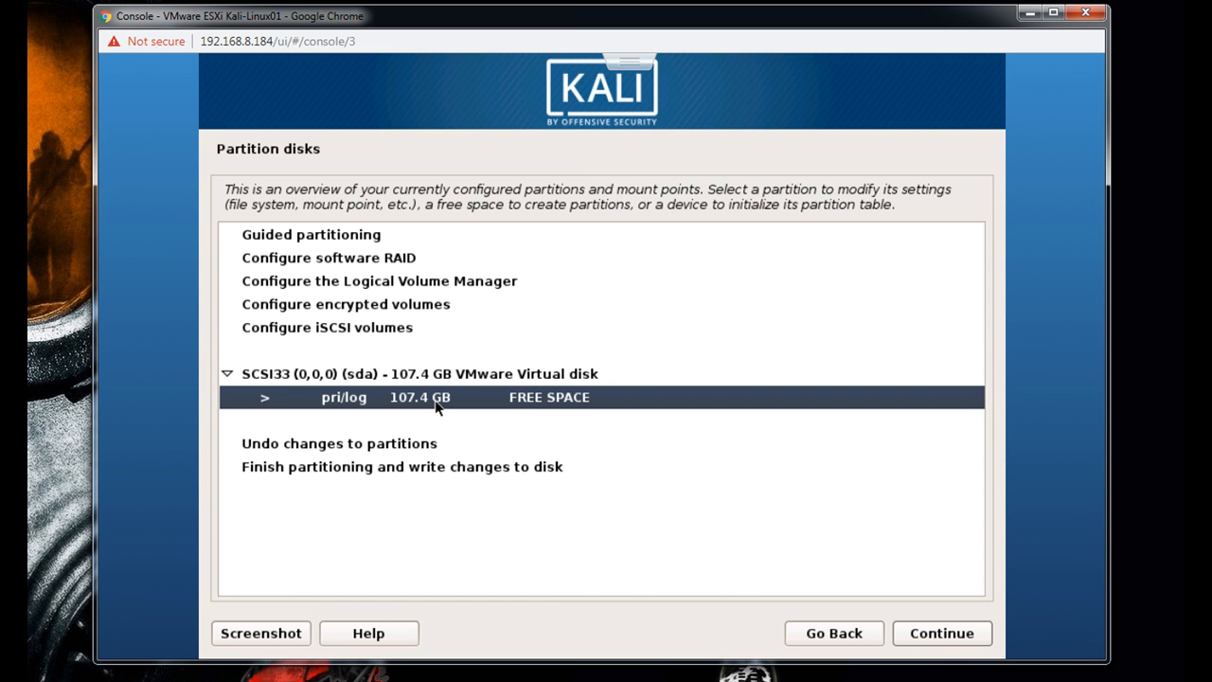
click(934, 643)
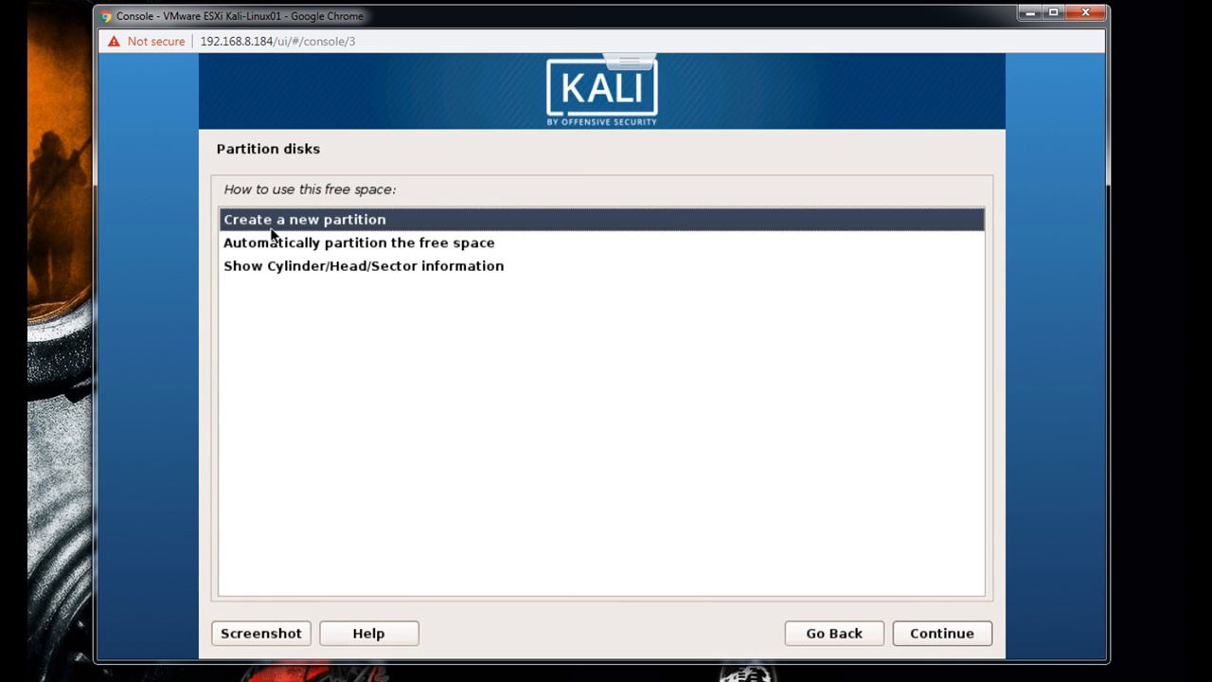
click(946, 641)
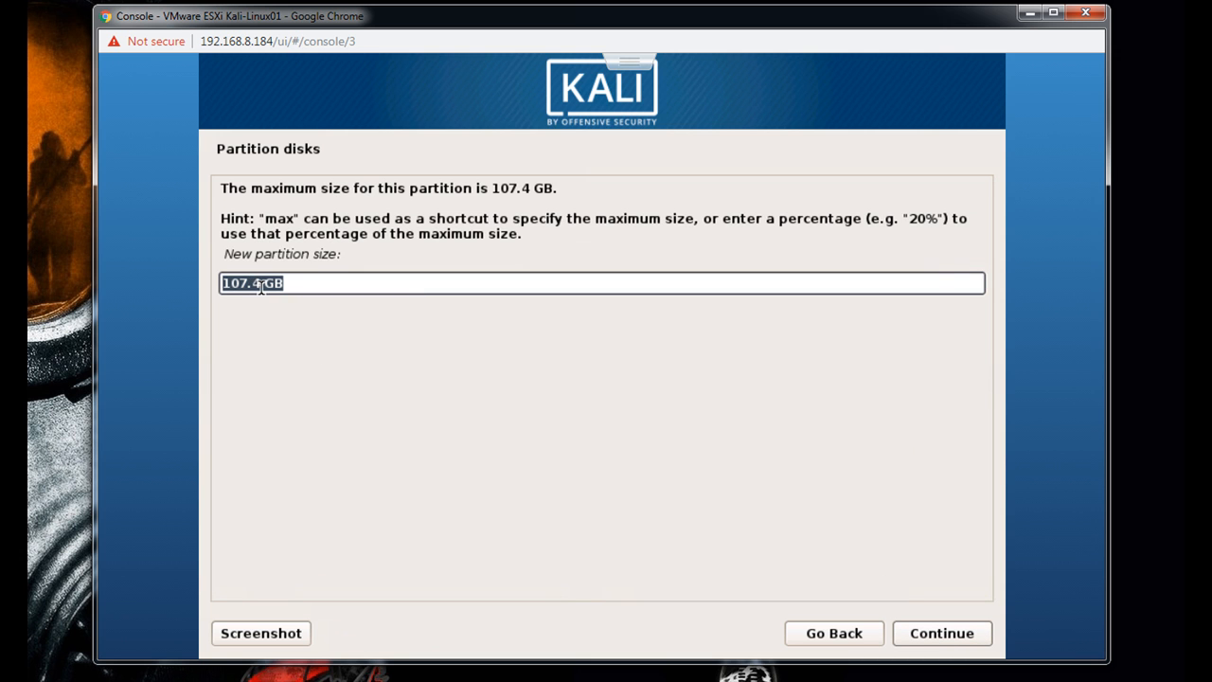
click(261, 284)
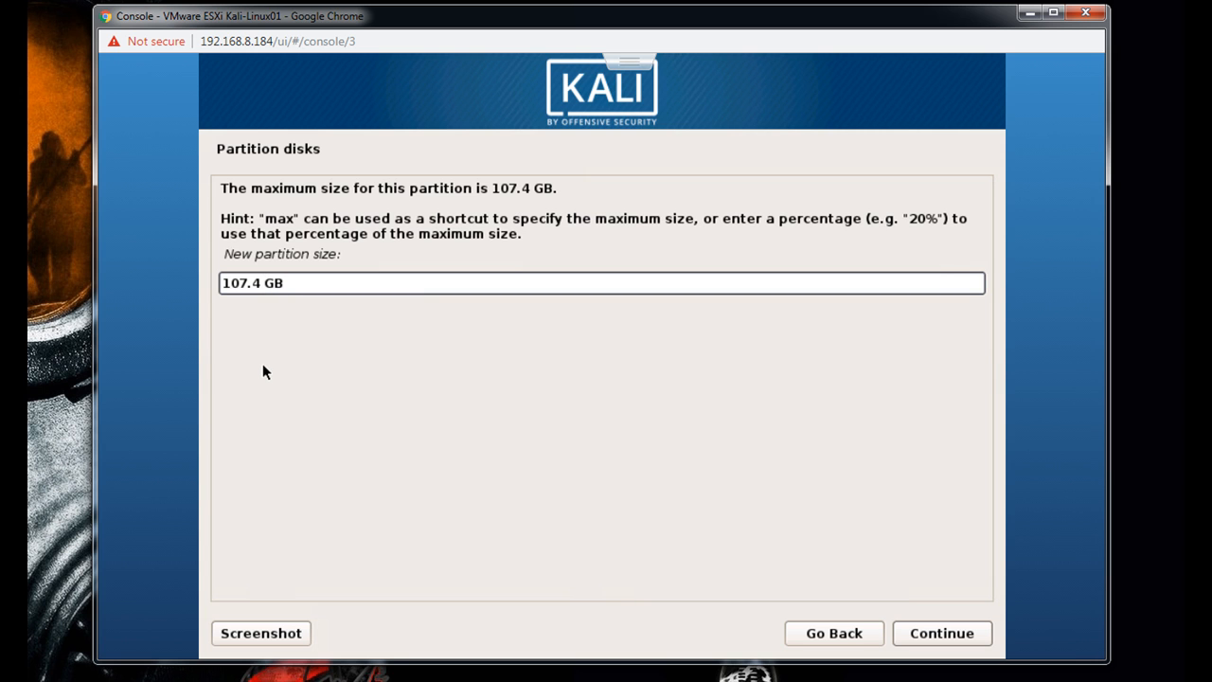
key(BackSpace)
key(BackSpace)
key(BackSpace)
key(BackSpace)
key(BackSpace)
key(BackSpace)
text(1)
click(963, 645)
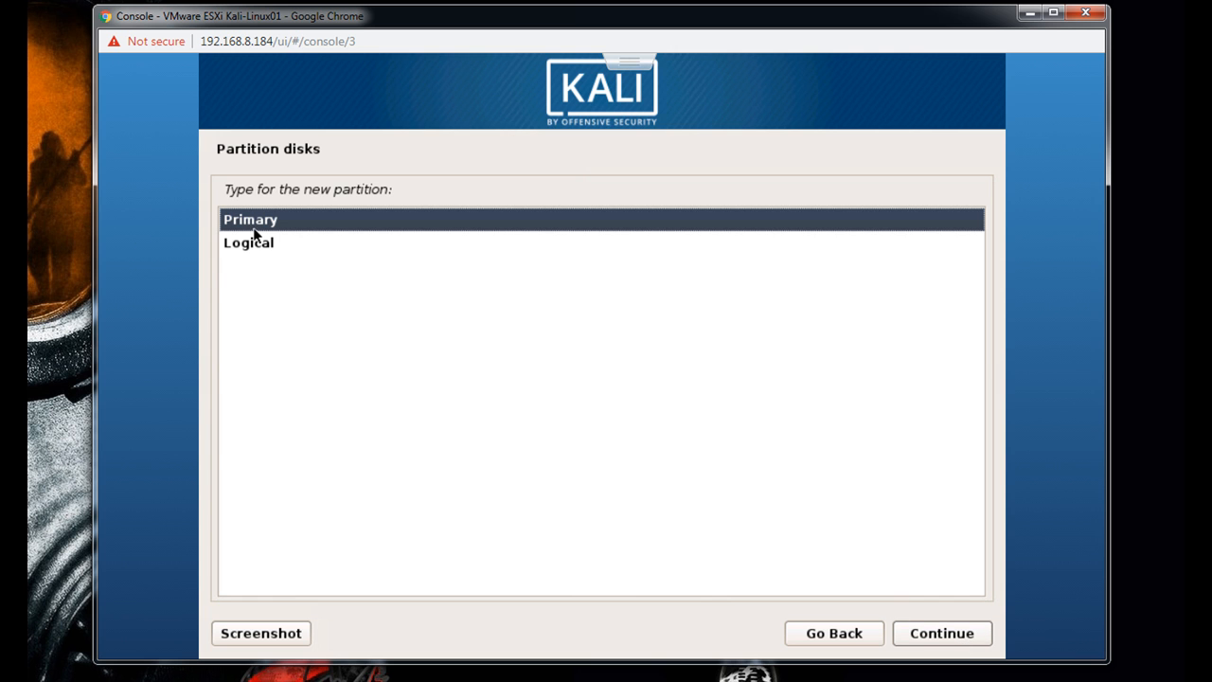
click(934, 639)
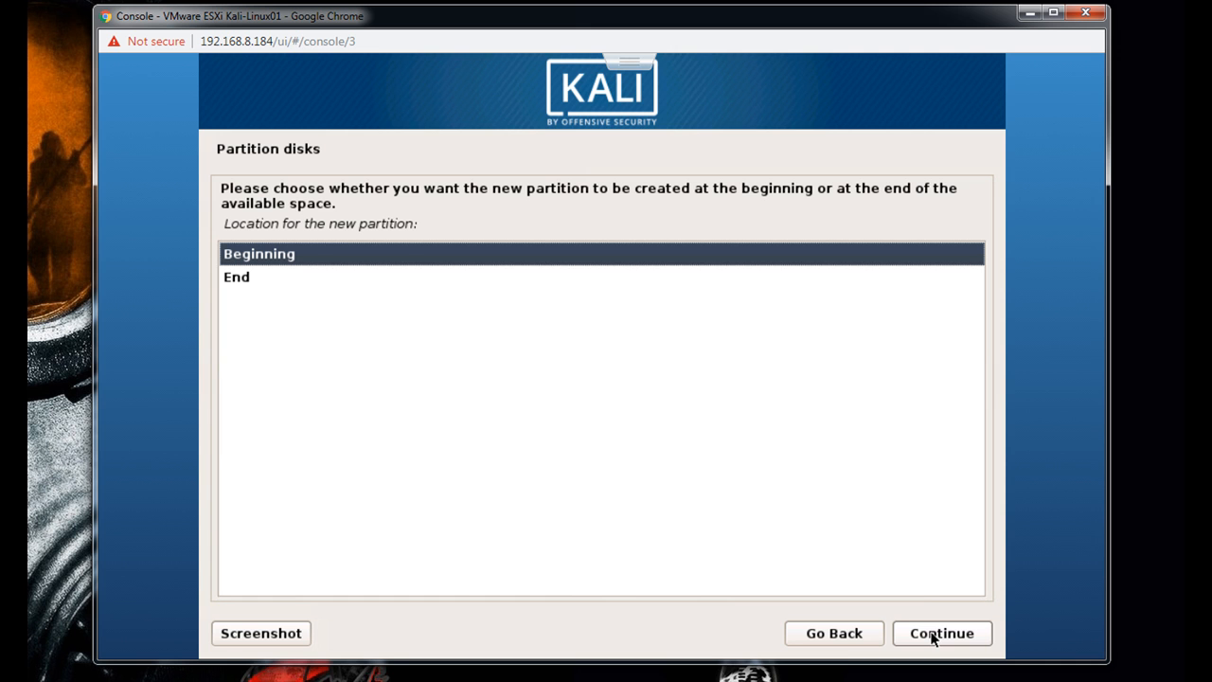
click(935, 639)
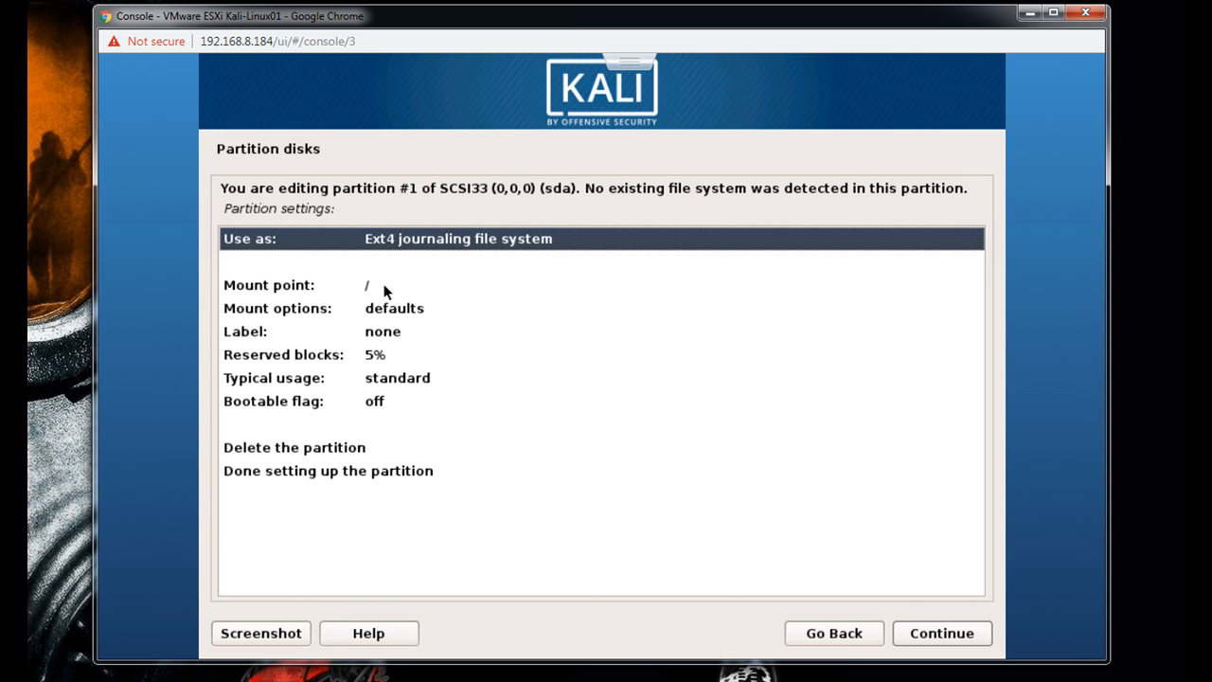
- Set partition #1's mount point to /boot and enter Swamp-Boot as its file system label
double_click(299, 289)
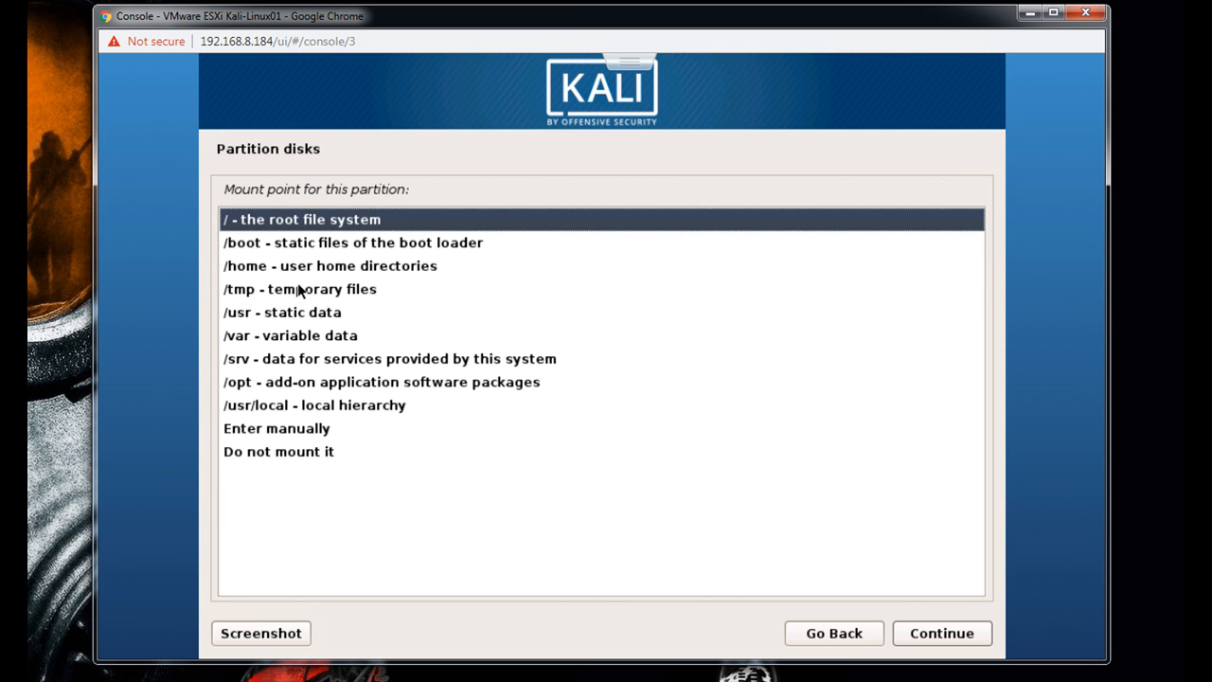
double_click(263, 244)
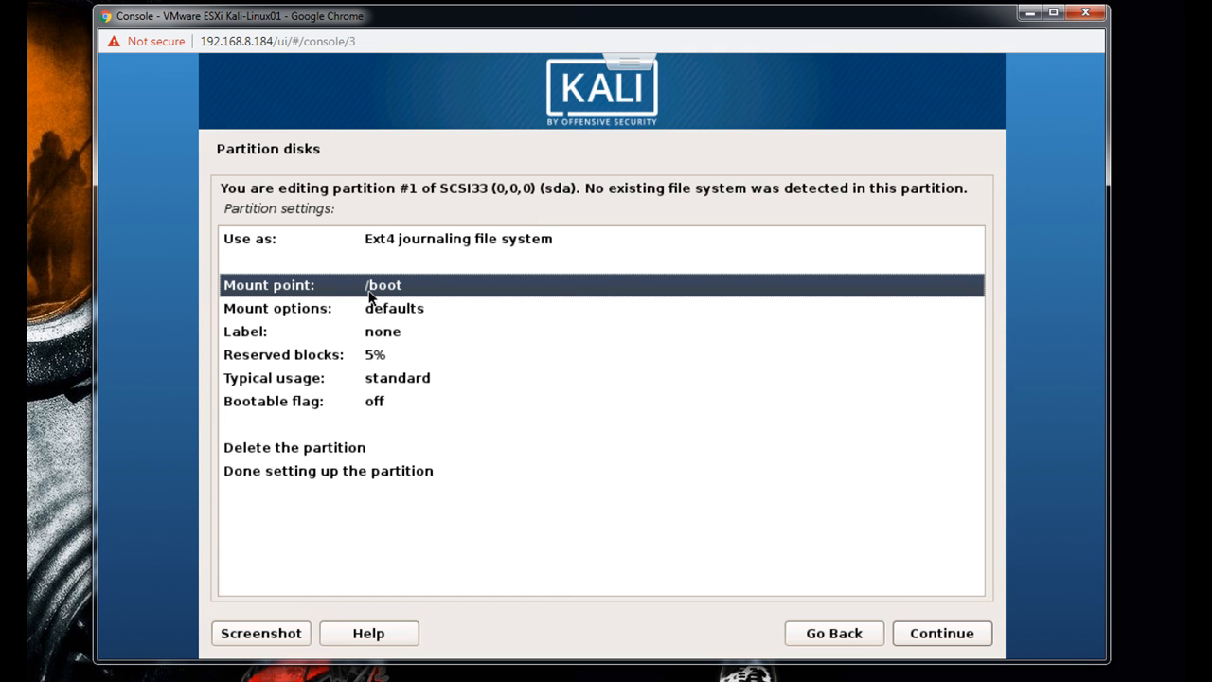
double_click(292, 337)
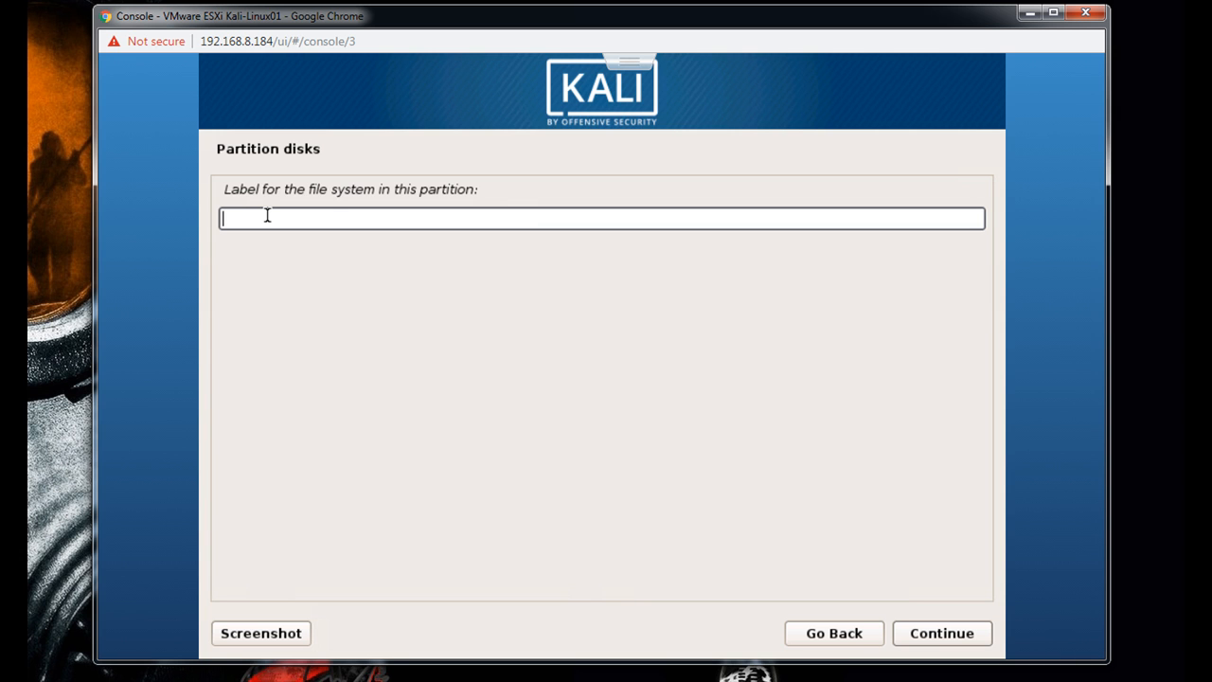
text(Swamp-Boot)
- Accept partition #1's label, turn its bootable flag on, and finish setting up the partition
click(947, 634)
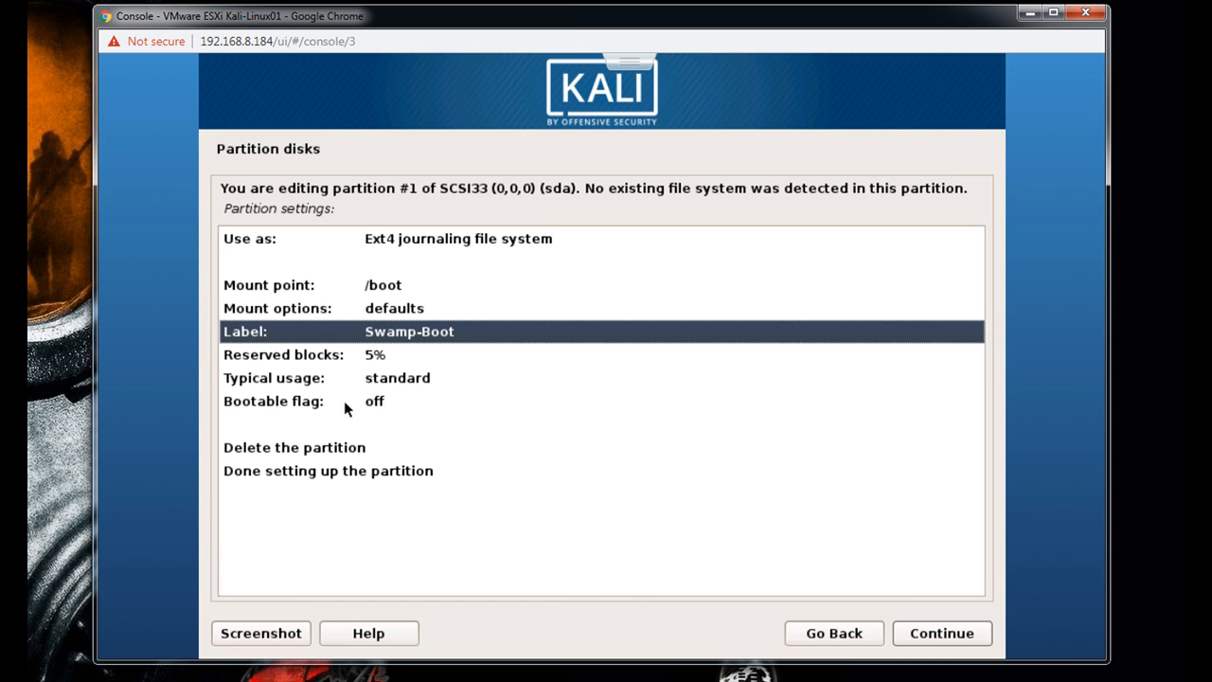
double_click(280, 405)
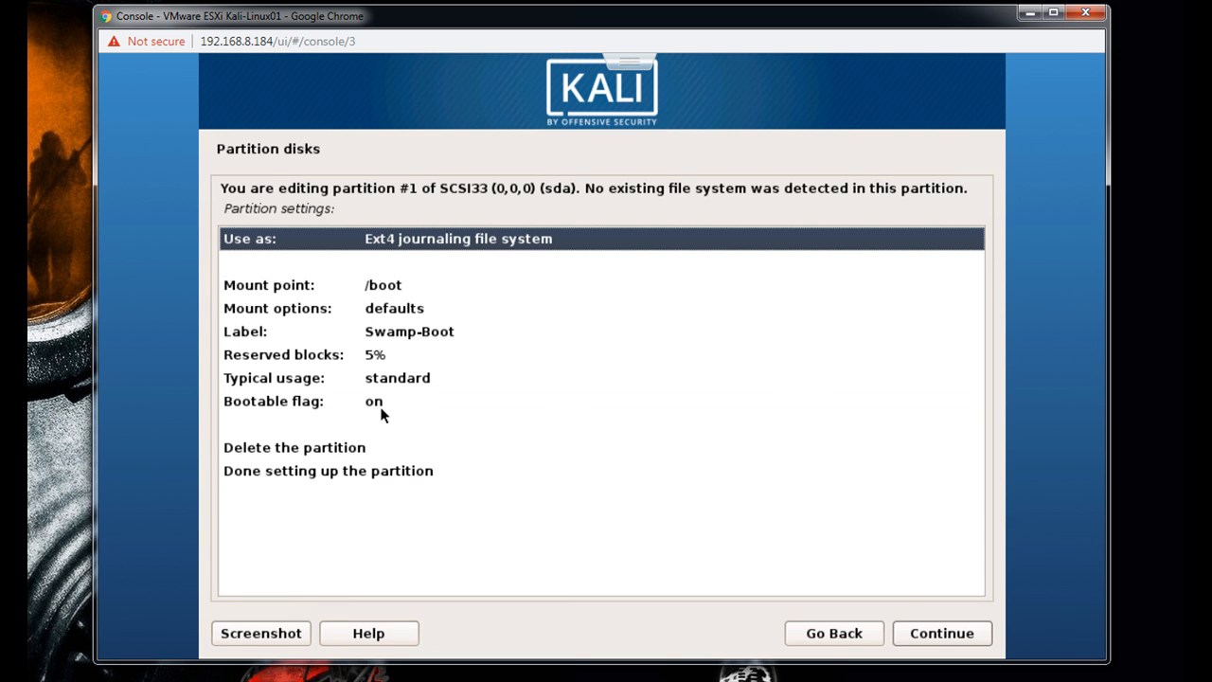
click(294, 477)
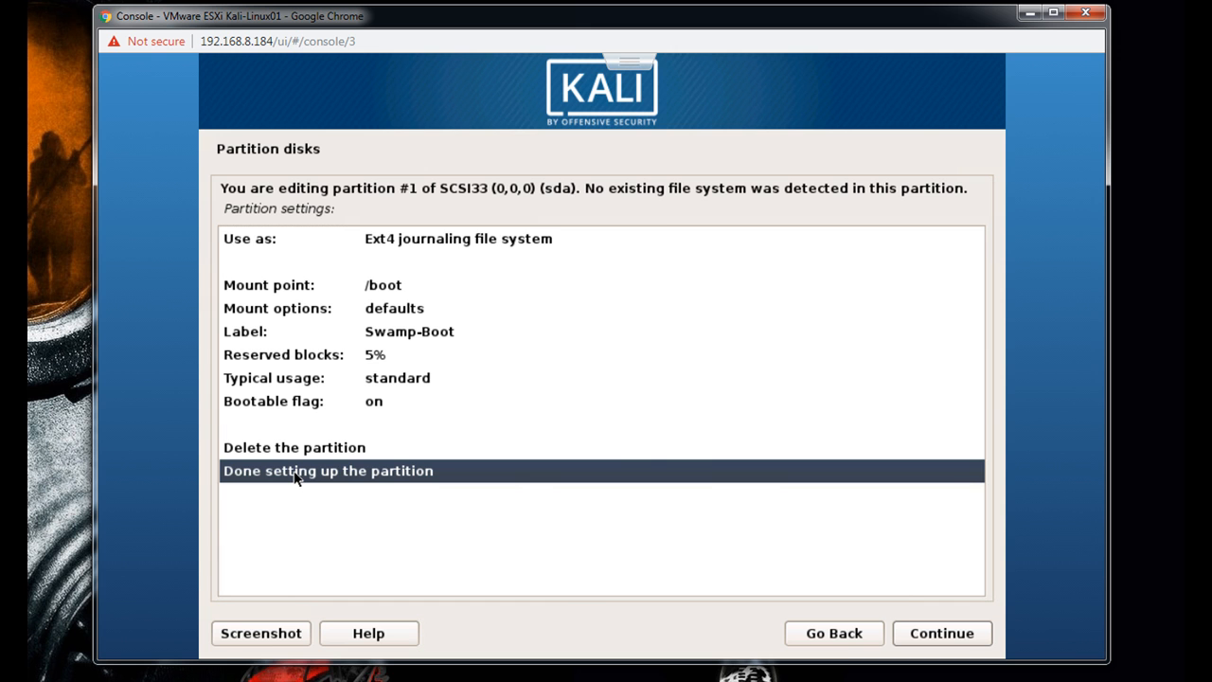
click(294, 477)
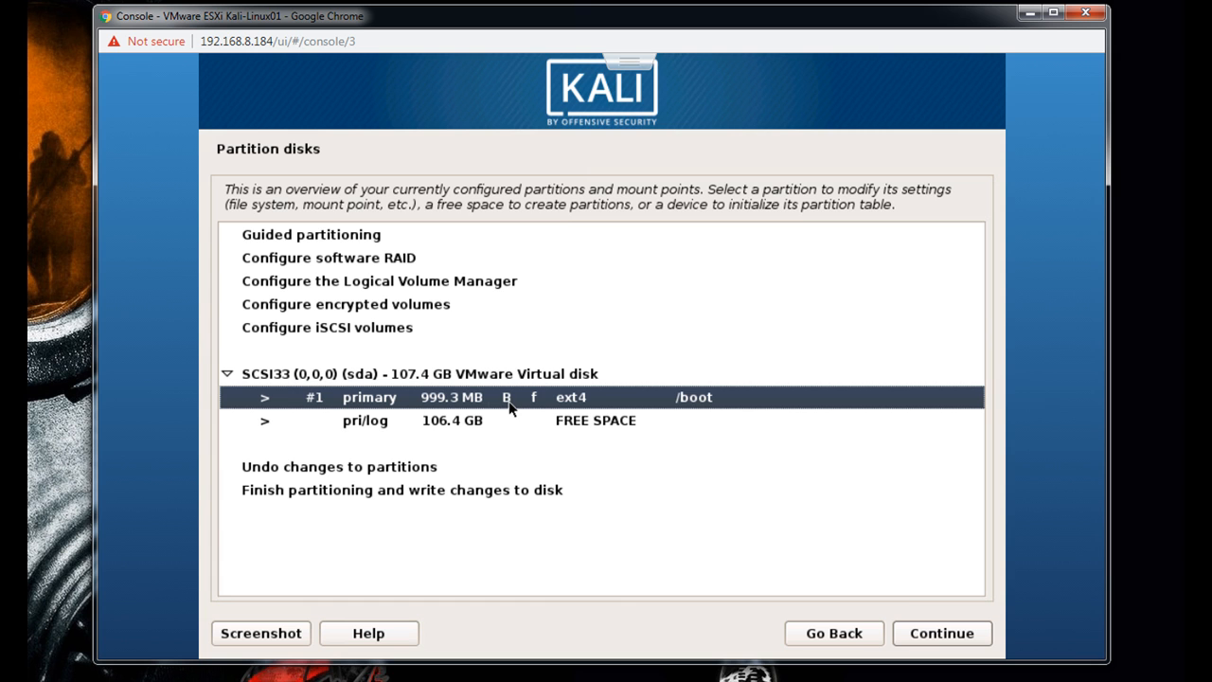
- Create a new 5 GB primary partition at the end of the disk's free space
click(357, 425)
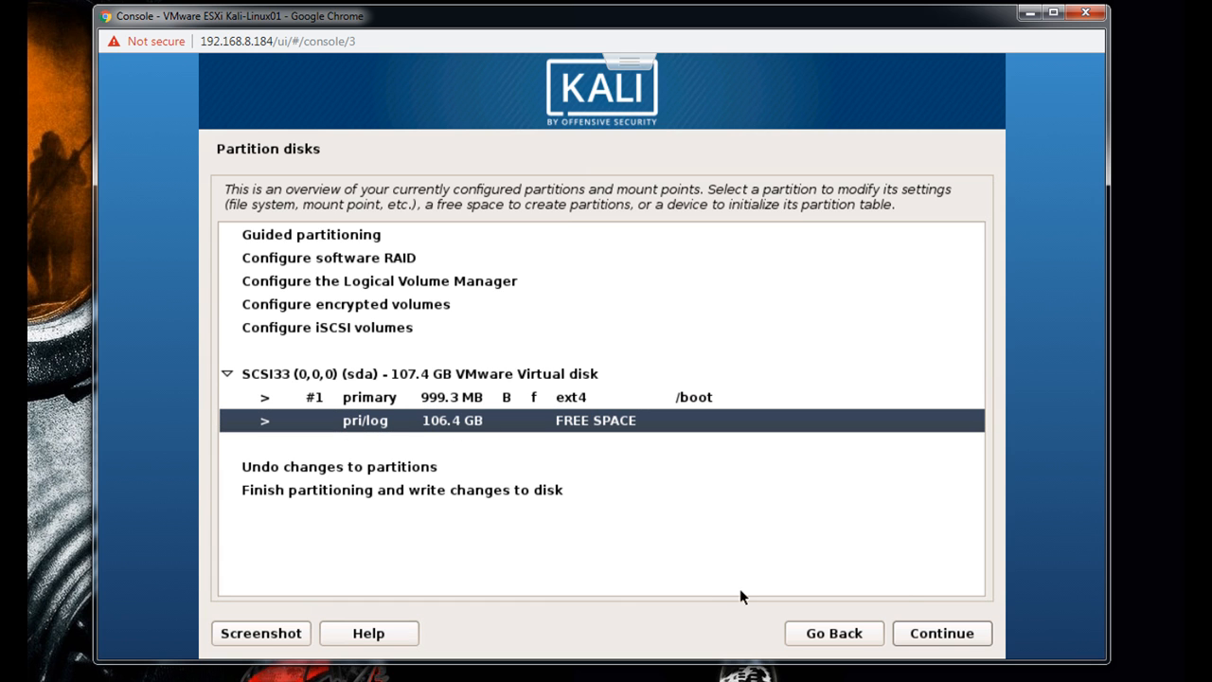
click(906, 635)
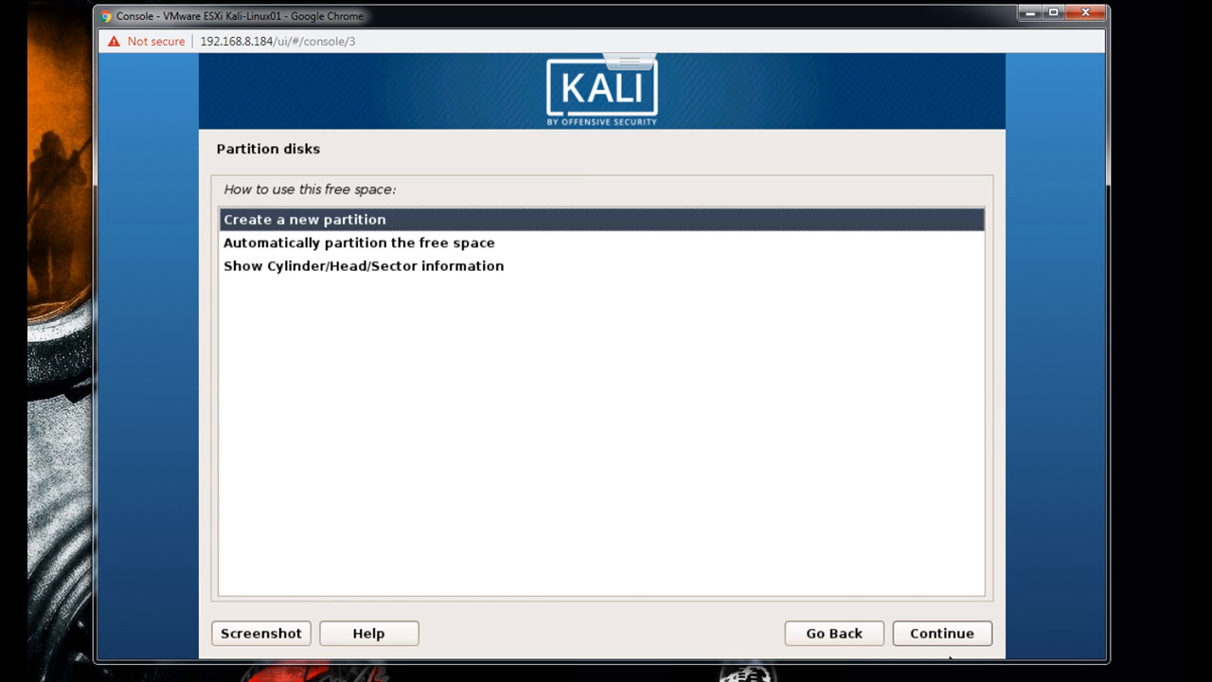
click(947, 633)
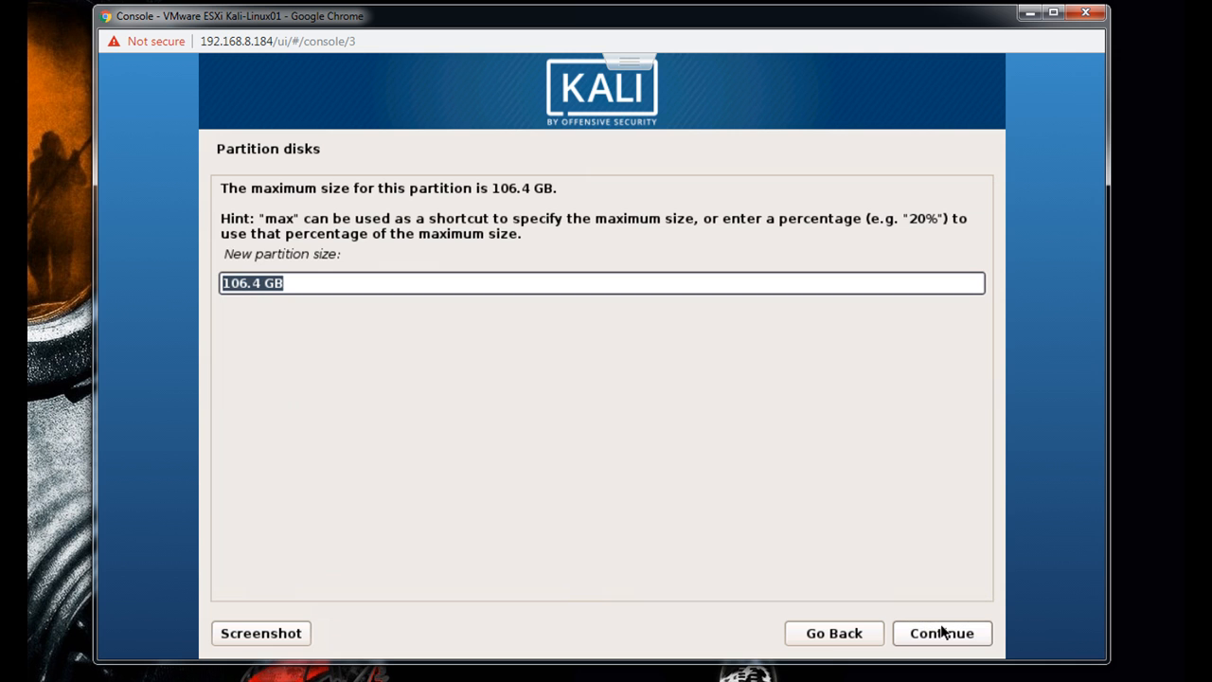
click(264, 283)
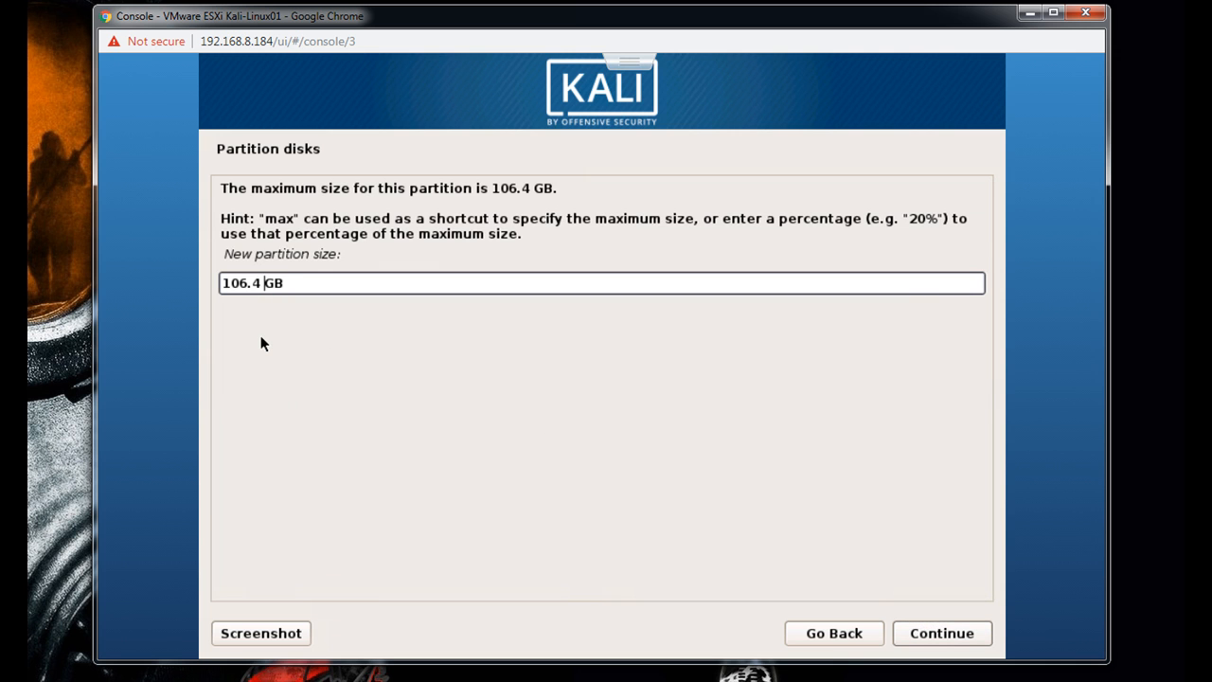
key(BackSpace)
key(BackSpace)
key(BackSpace)
key(BackSpace)
key(BackSpace)
key(BackSpace)
text(5)
click(948, 637)
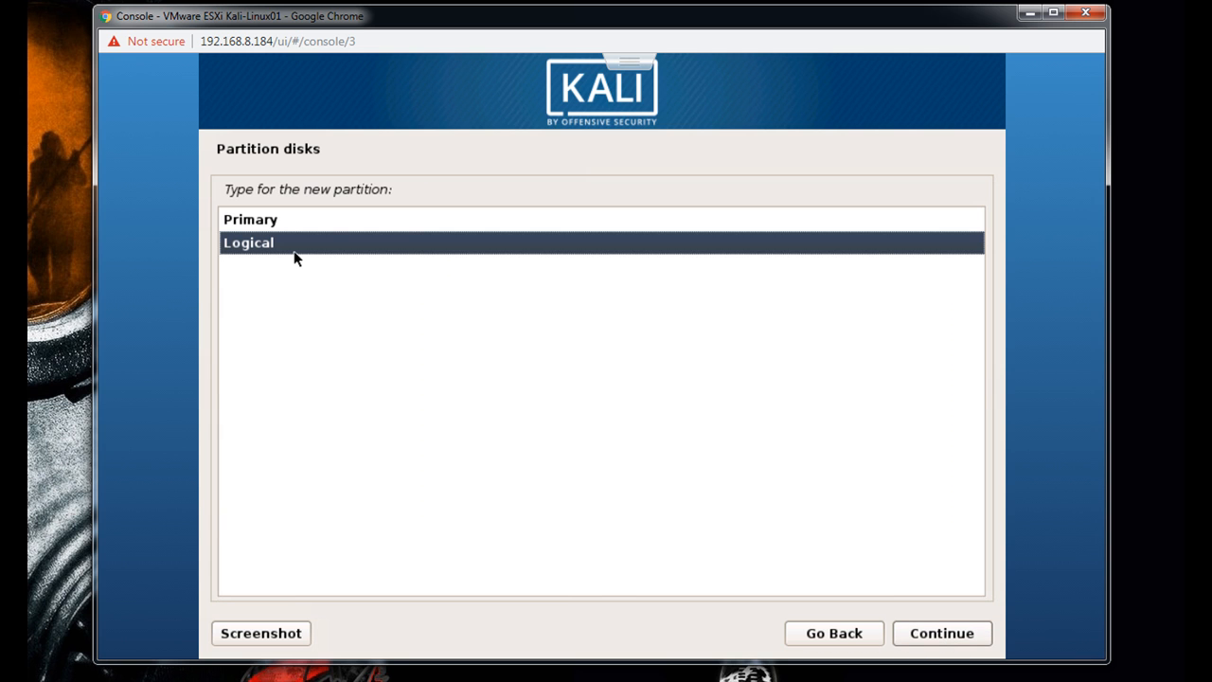
click(236, 227)
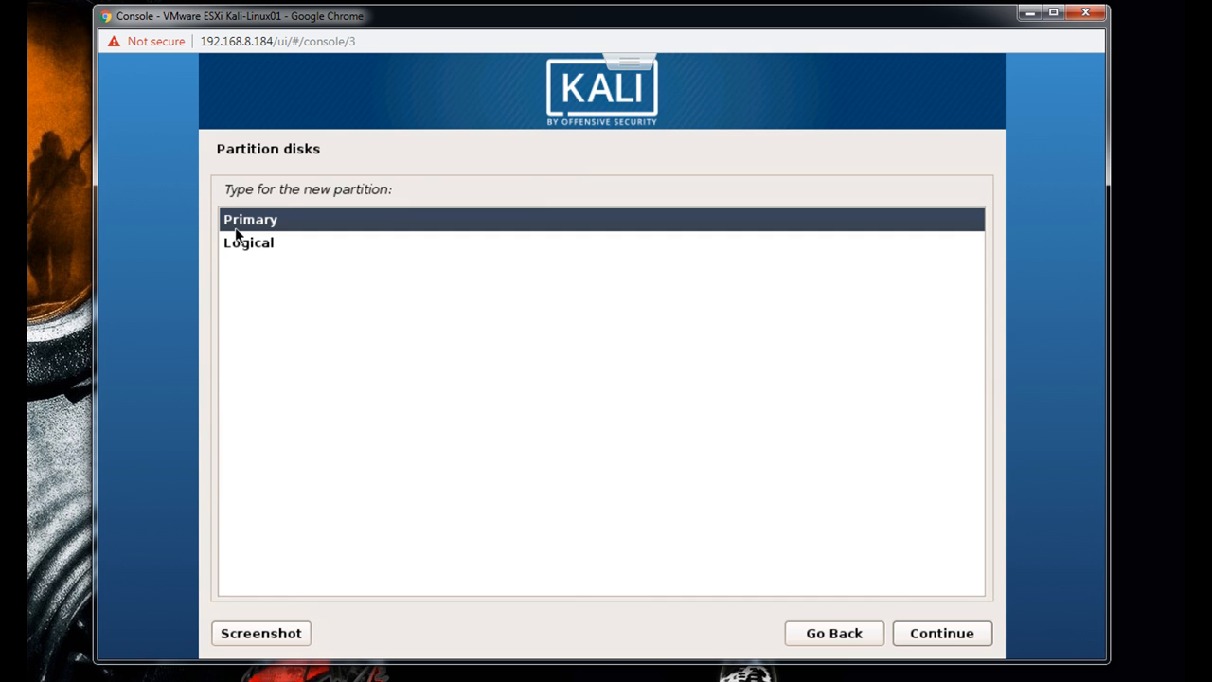
double_click(236, 225)
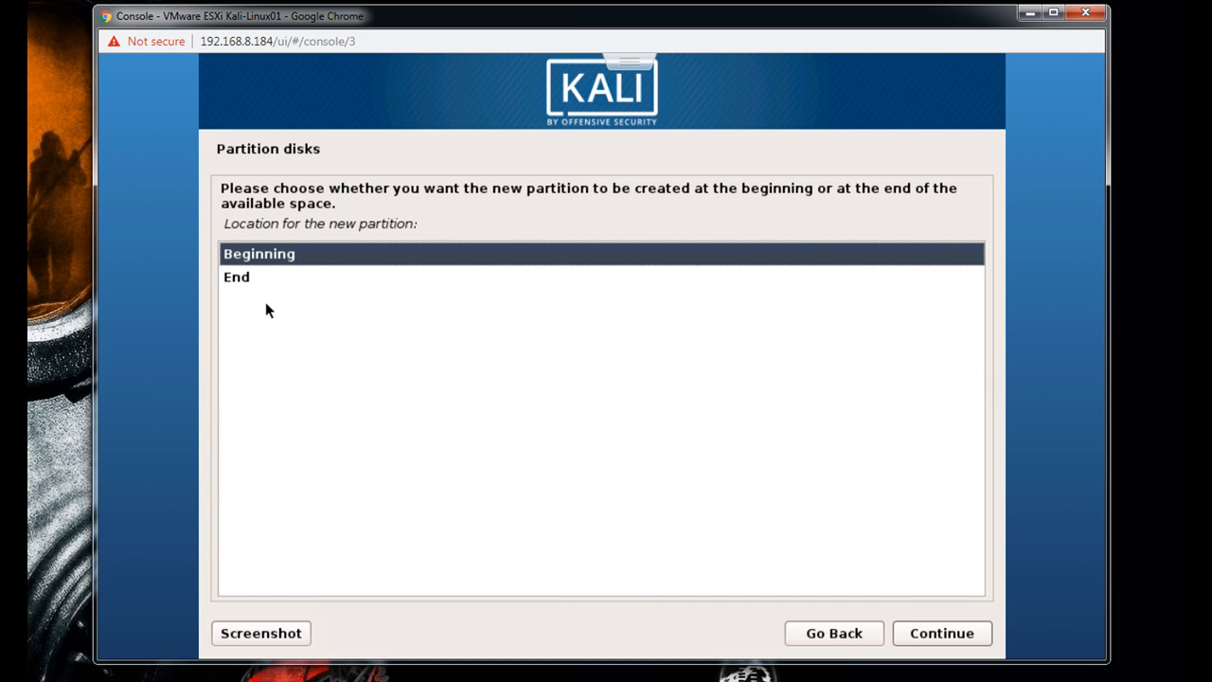
double_click(234, 278)
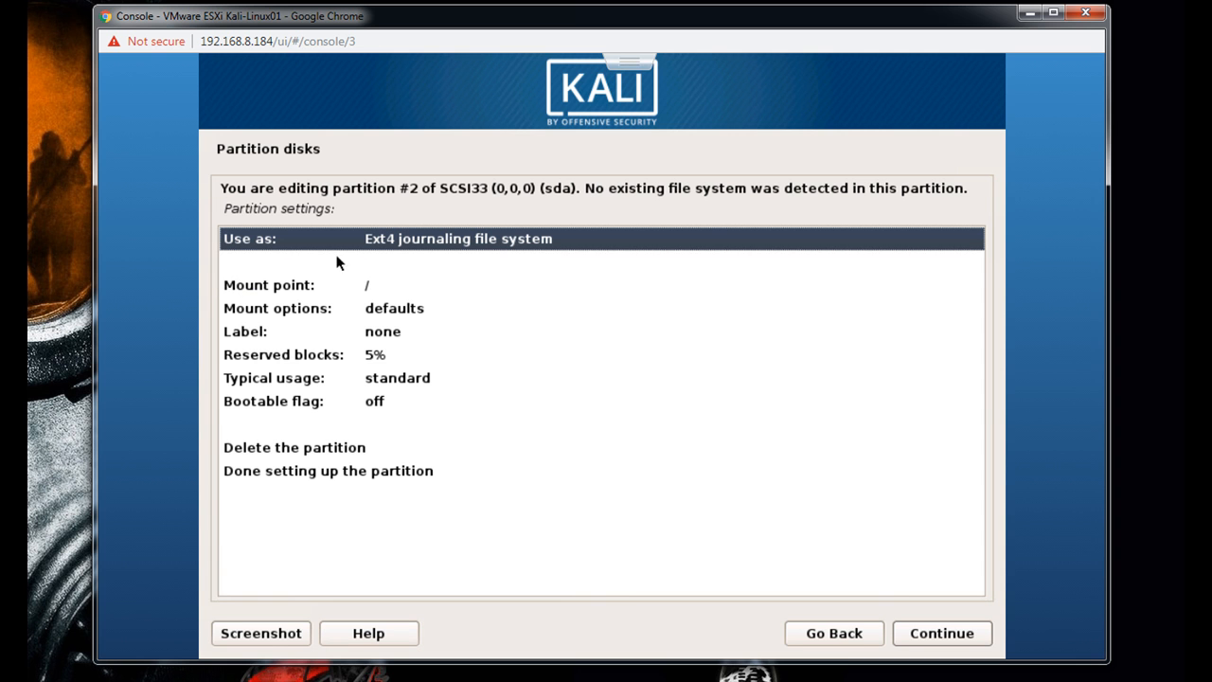
- Set partition #2 to be used as swap area and finish setting it up
double_click(385, 240)
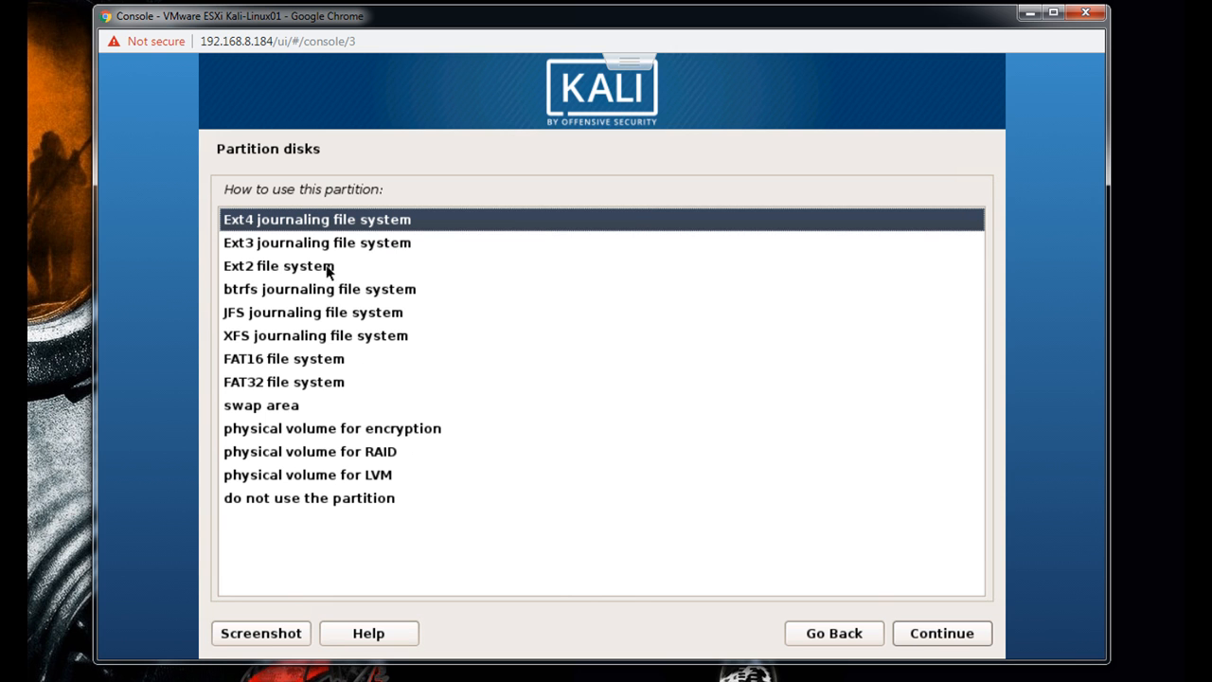
double_click(274, 409)
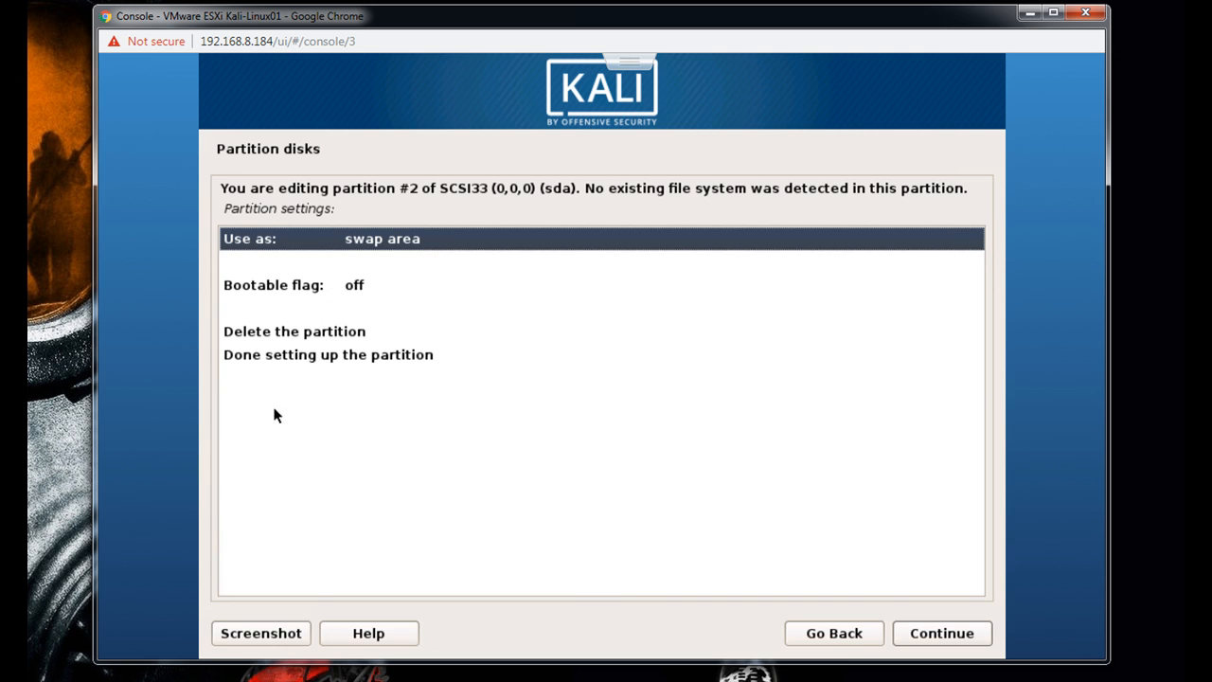
click(290, 357)
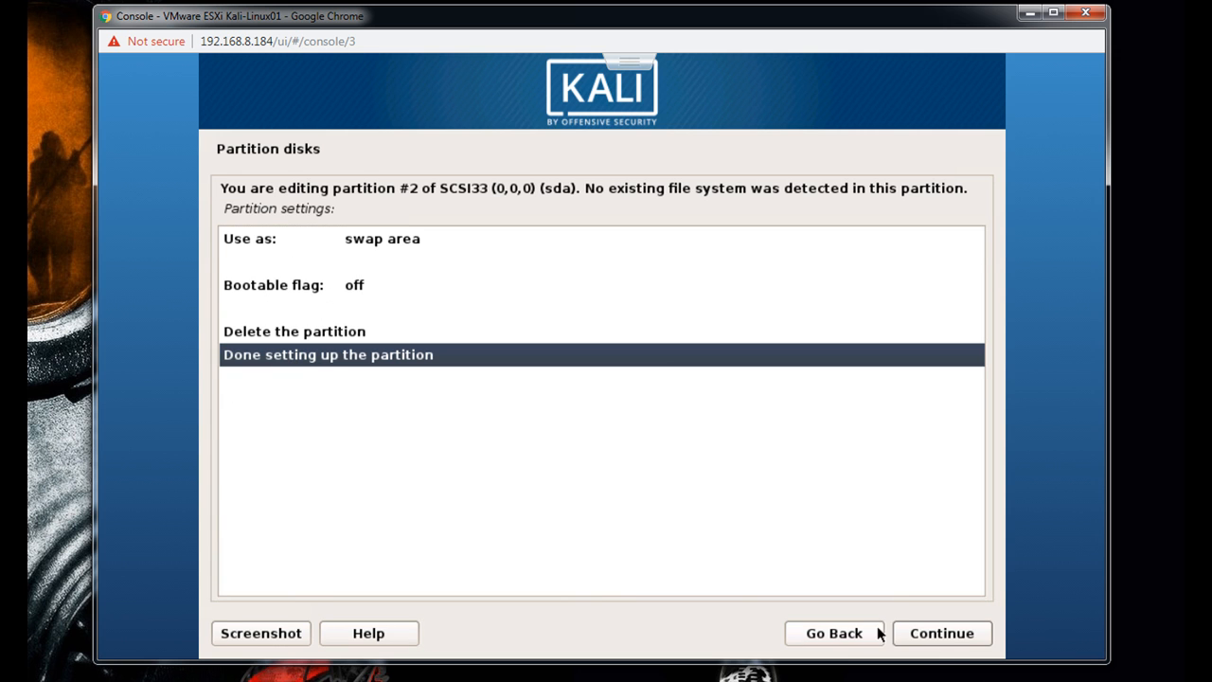
click(924, 639)
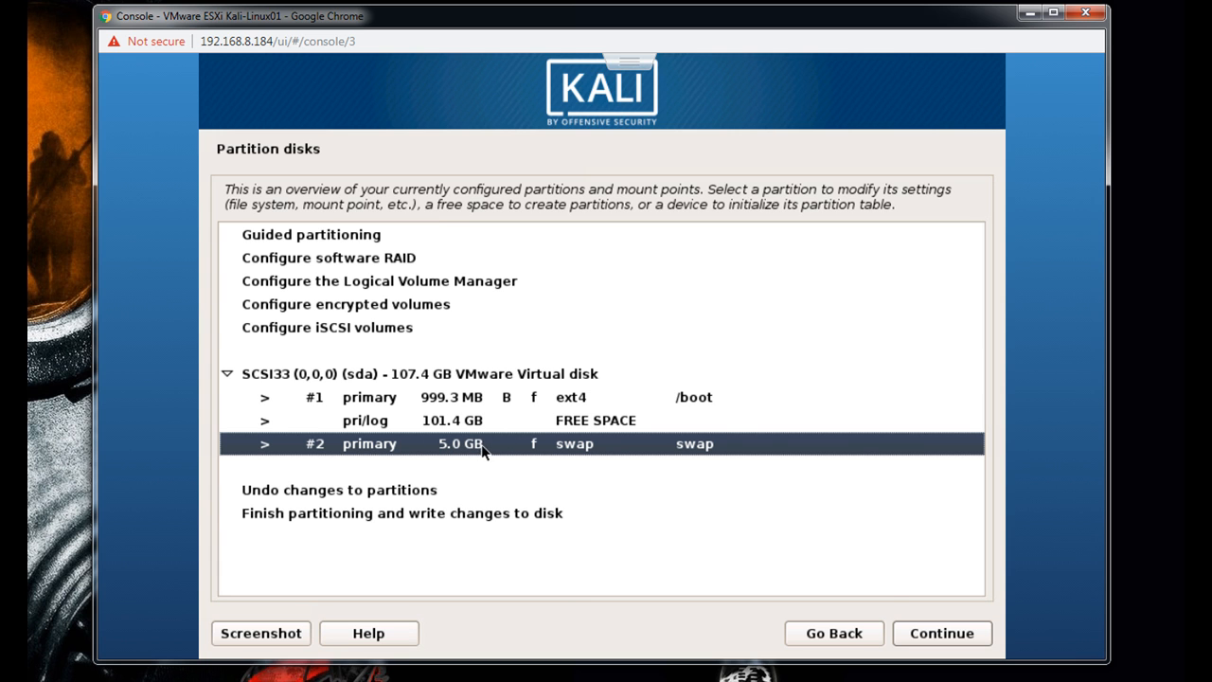
- Create a new primary partition that takes up all of the remaining 101.4 GB free space
click(432, 425)
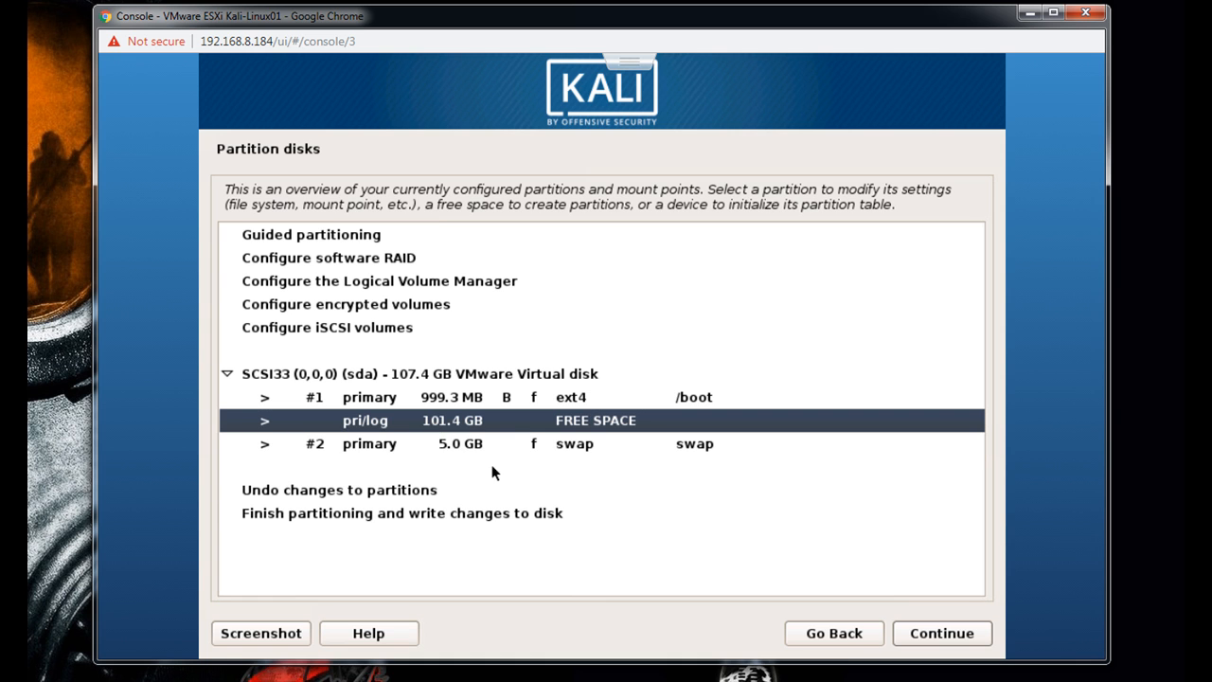
click(968, 641)
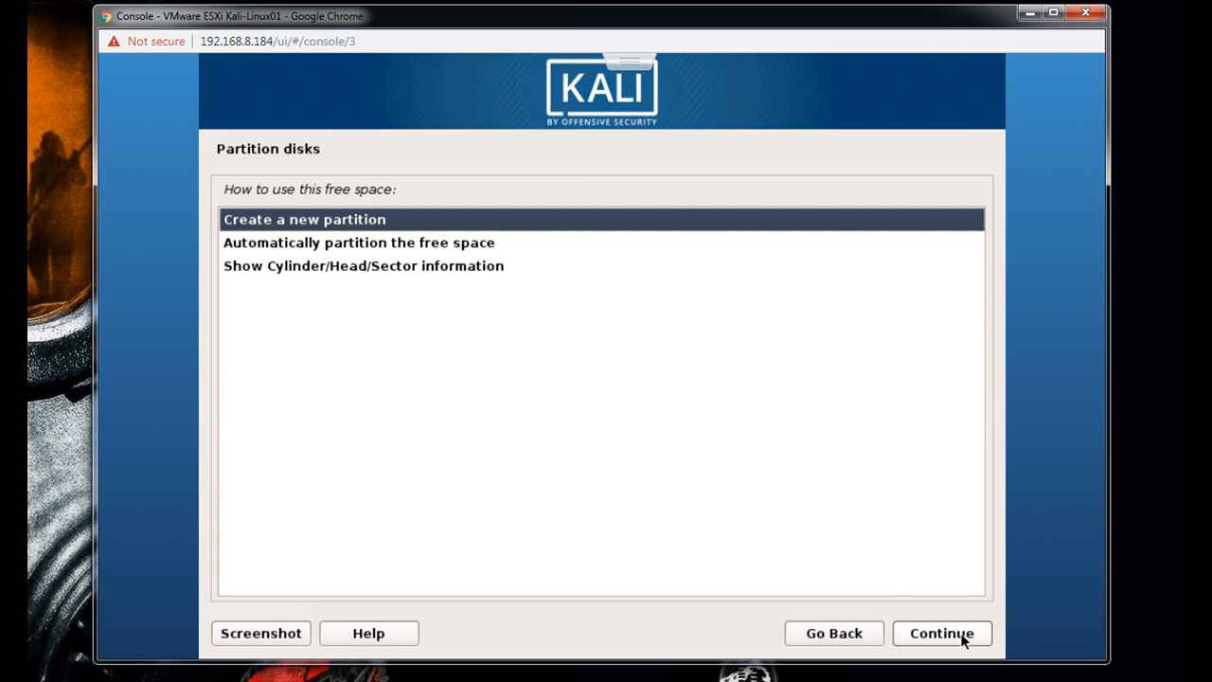
click(964, 641)
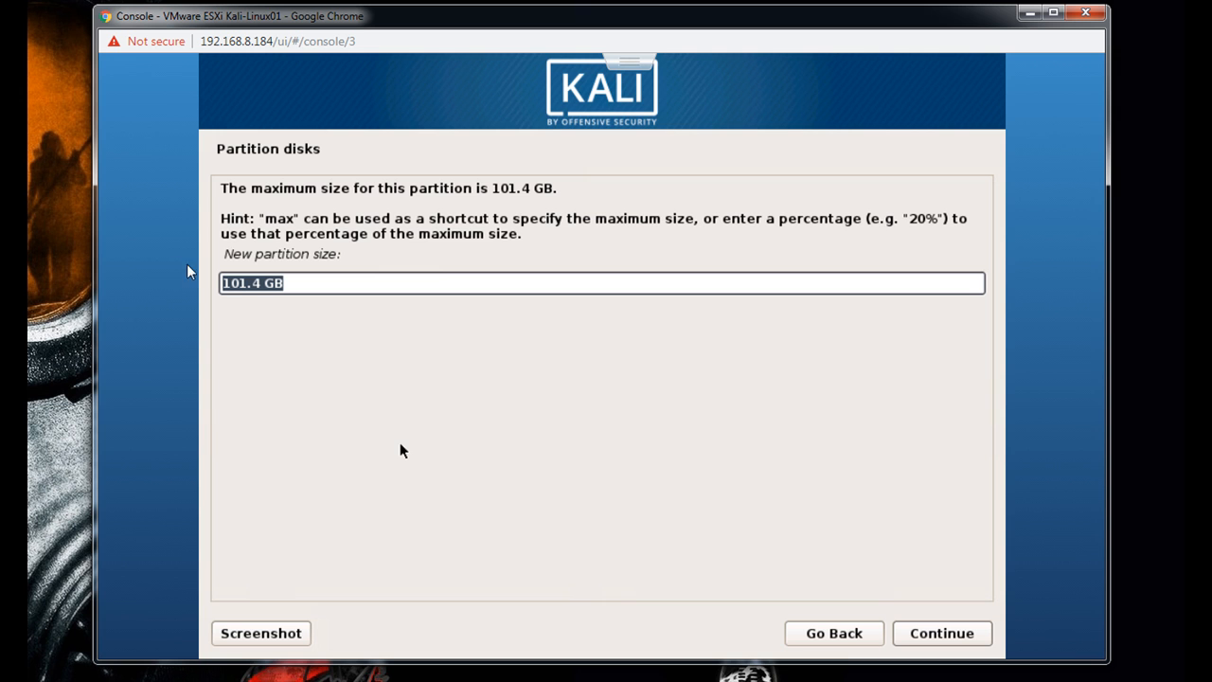
click(940, 633)
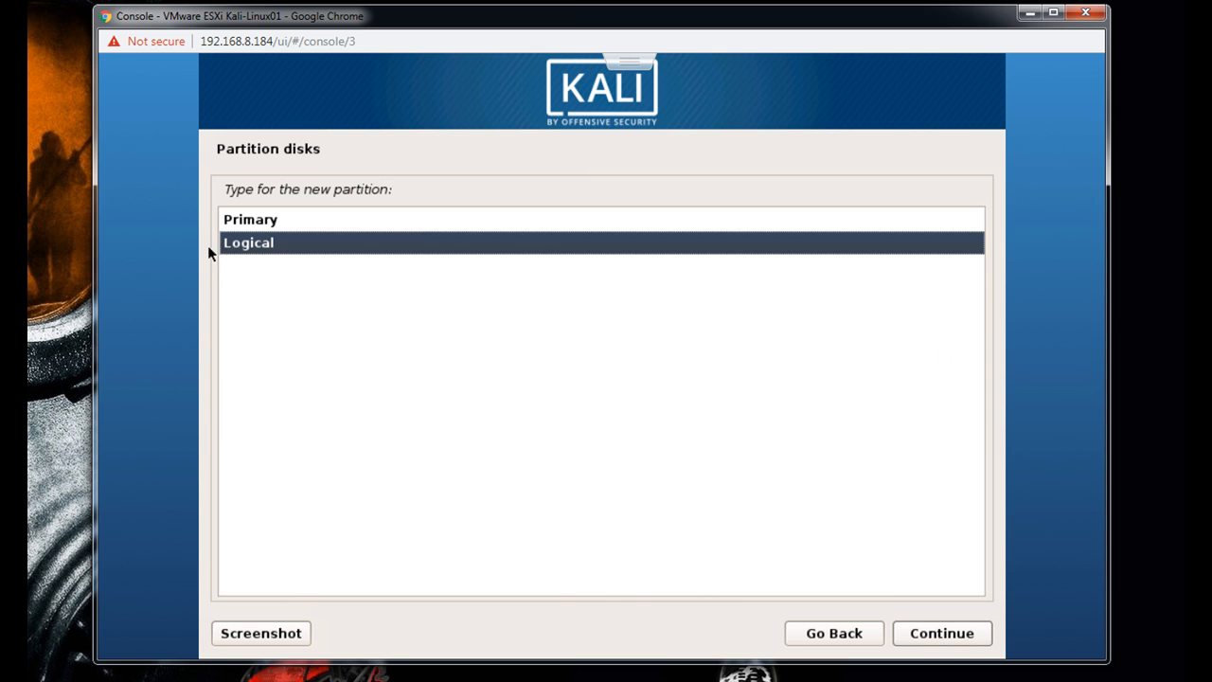
click(229, 220)
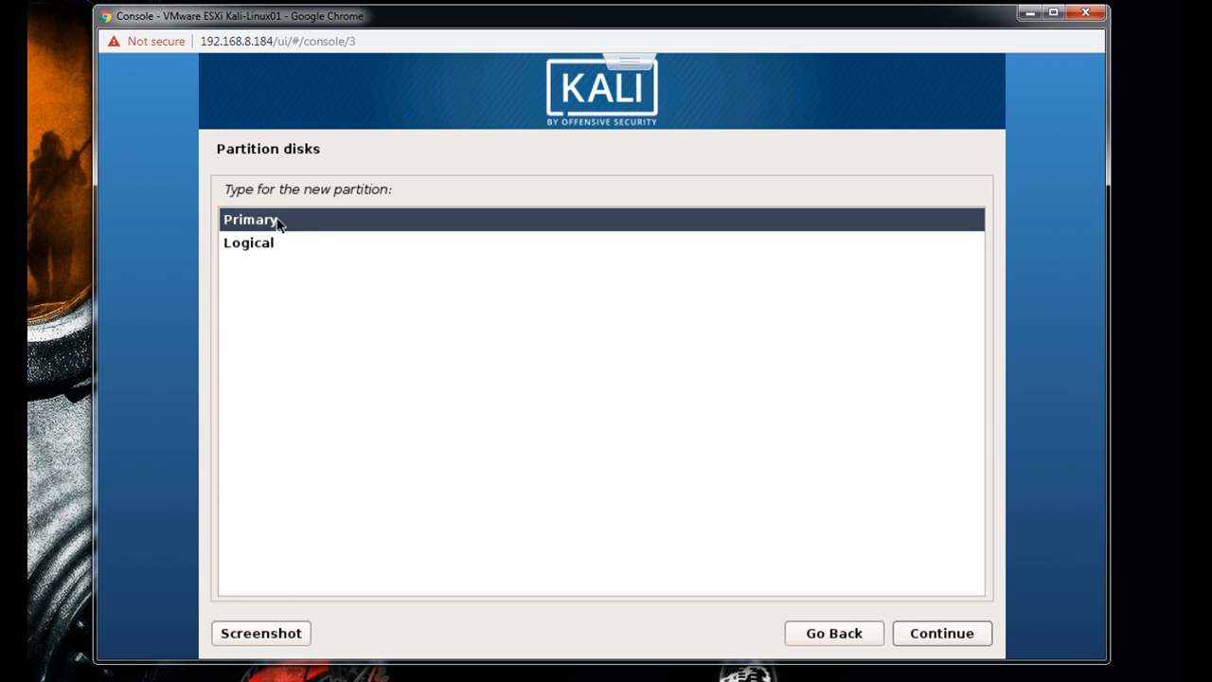
click(920, 643)
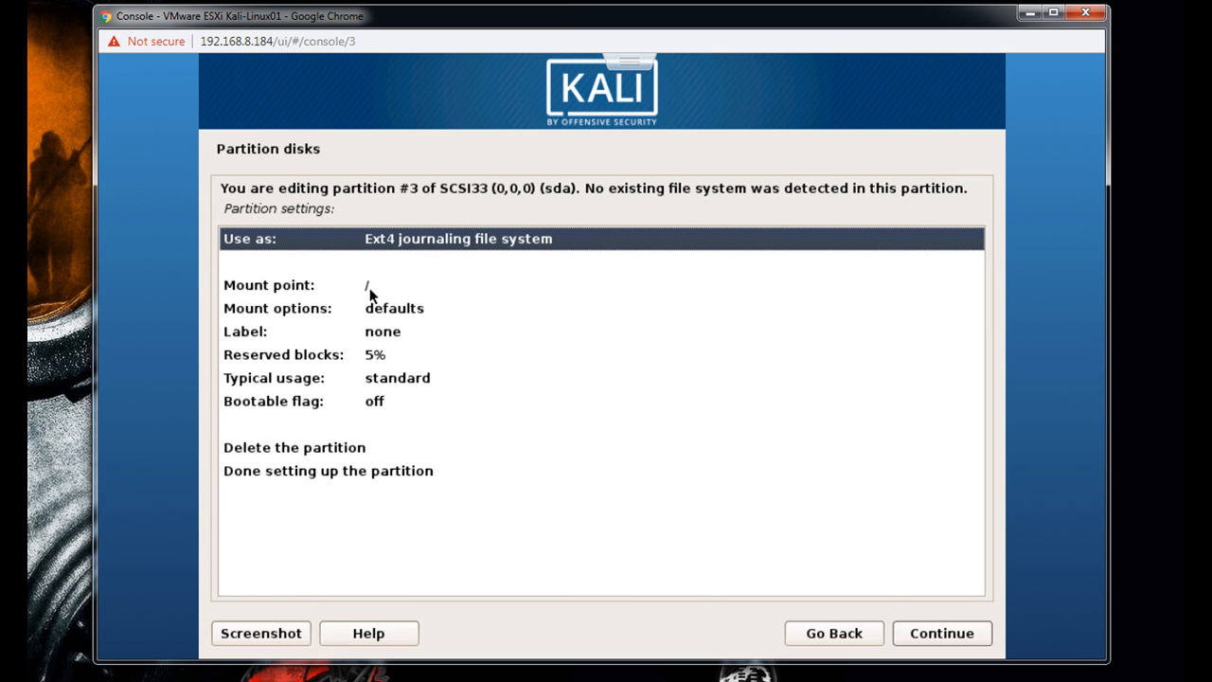
- Label partition #3's file system Savanna-boot and finish setting up the partition
click(287, 331)
double_click(286, 330)
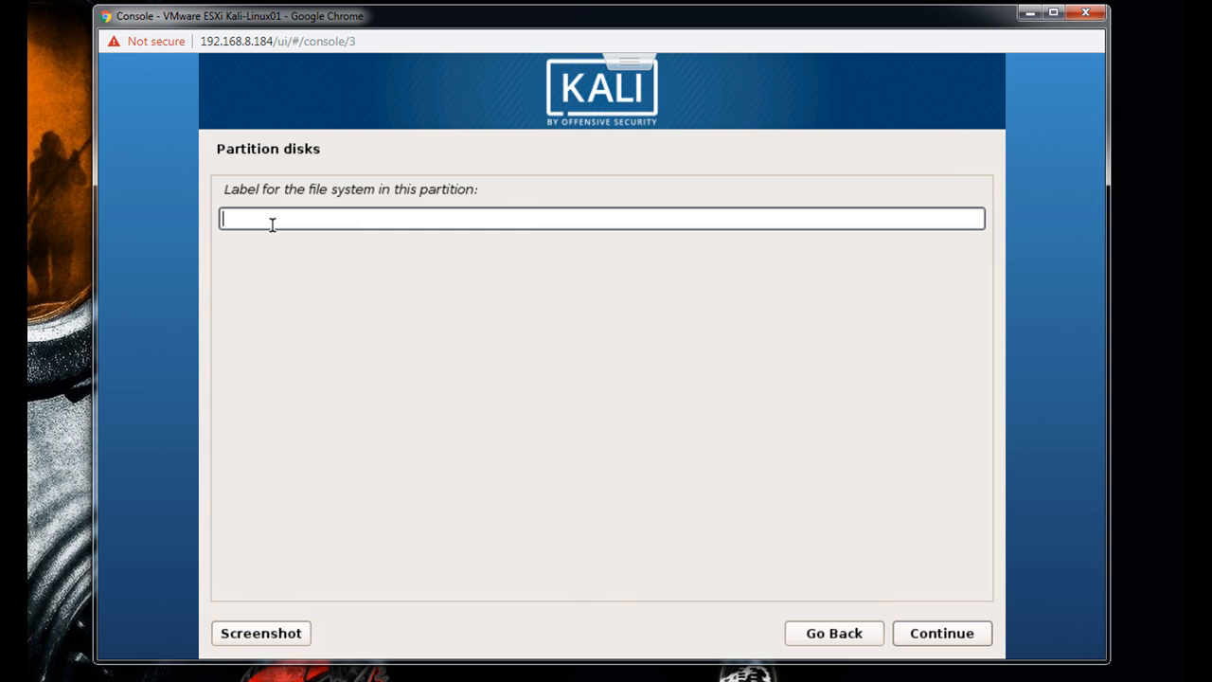
text(Savanna-boot)
click(951, 640)
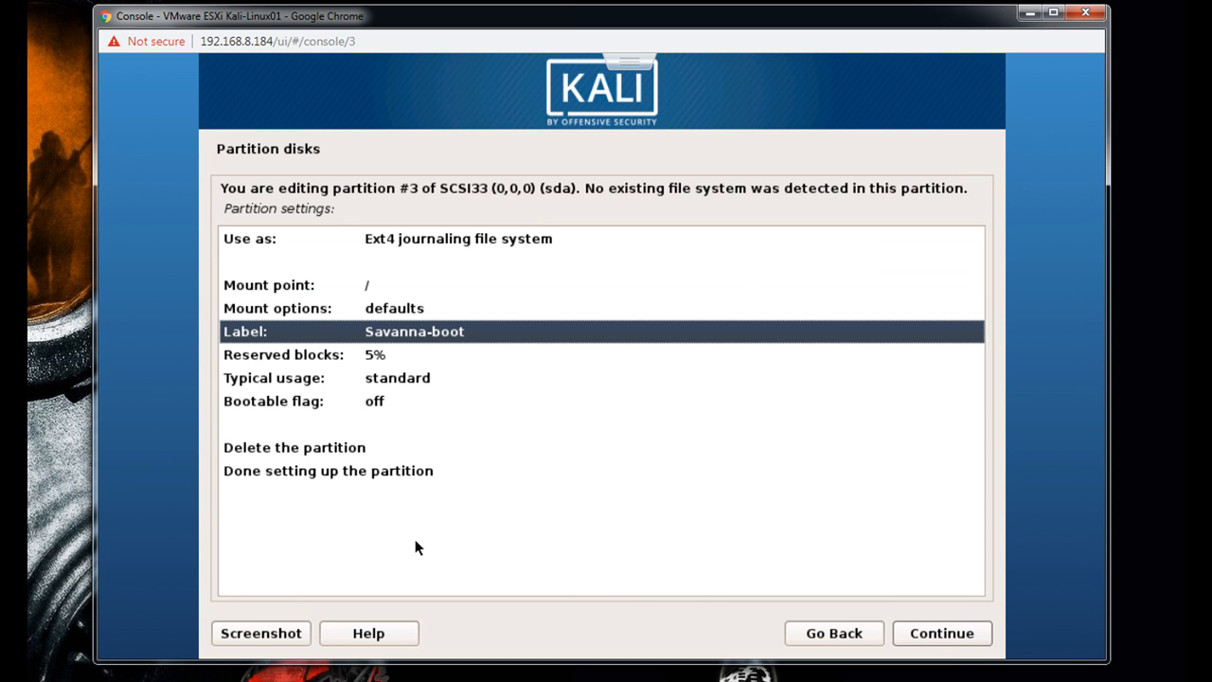
double_click(295, 473)
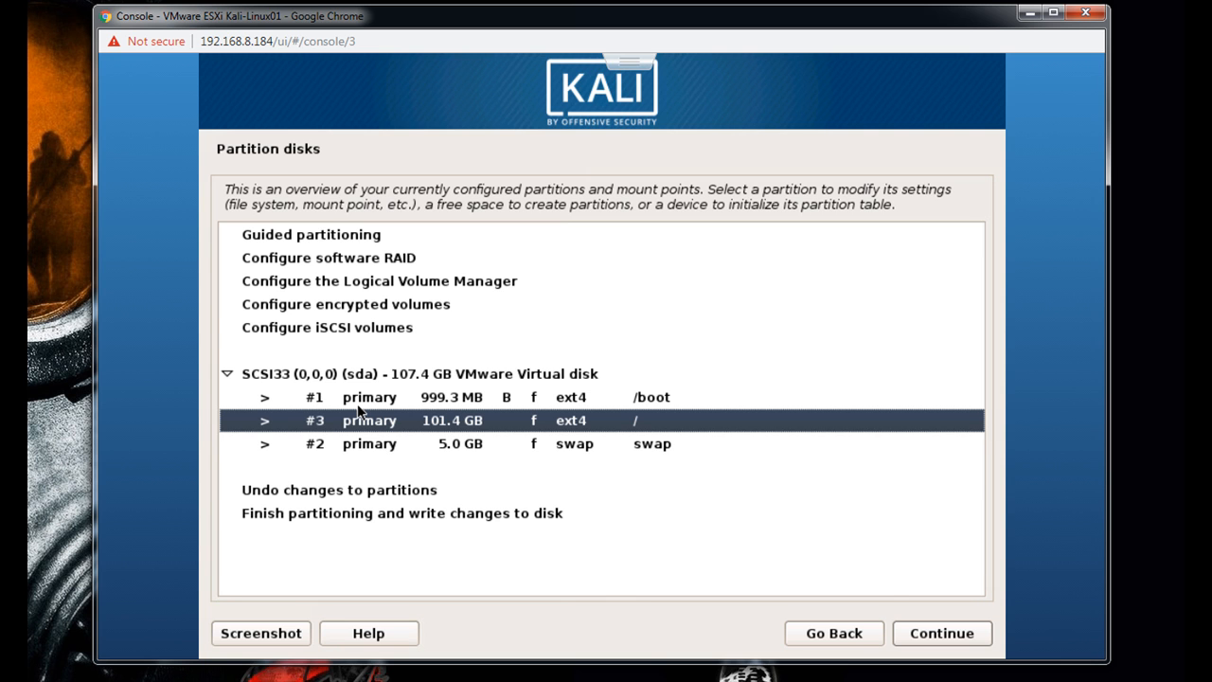
- Choose to finish partitioning and write the changes to disk
click(319, 521)
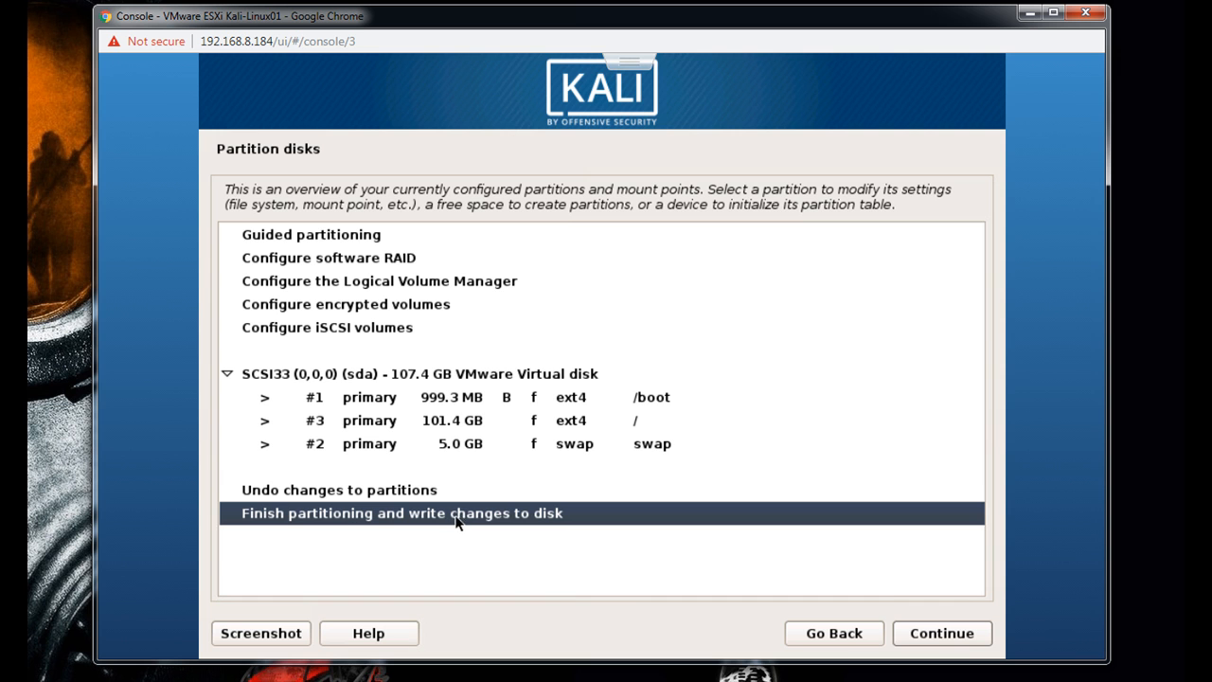
click(964, 649)
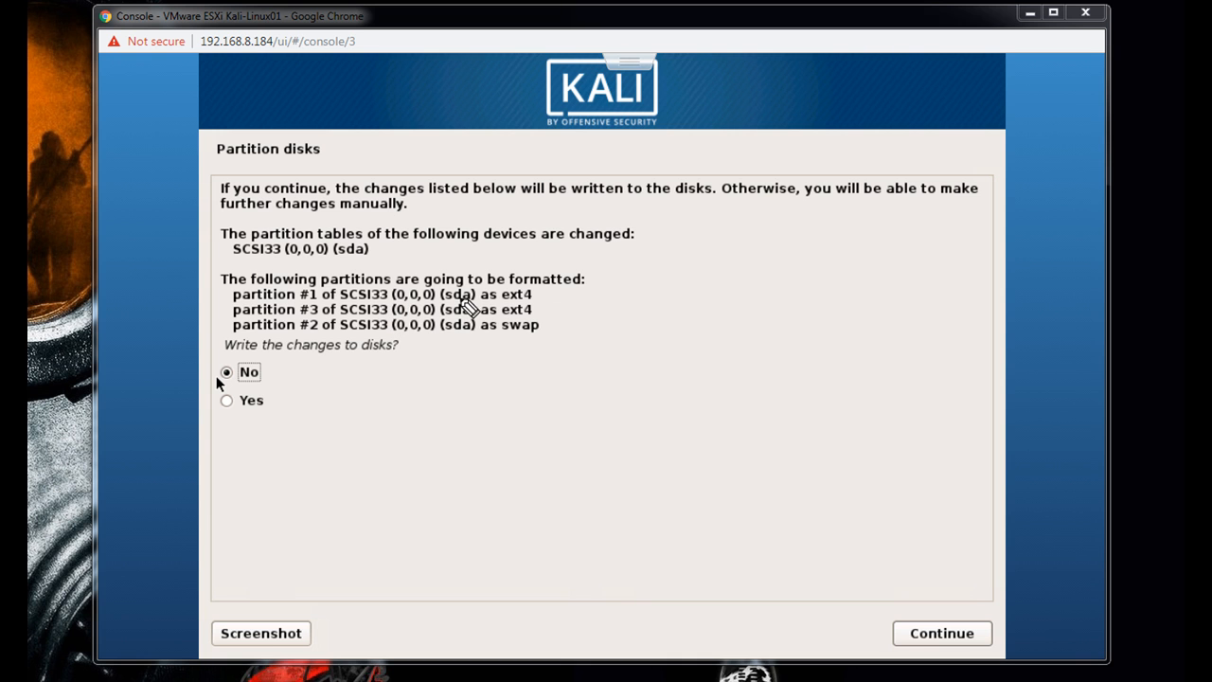
- Annotate the partition summary with handwritten sda, sda1 and Grub notes, an arrow and a circle, and clear all the markings
mouse_move(673, 290)
mouse_down()
mouse_move(638, 320)
mouse_move(735, 320)
mouse_up()
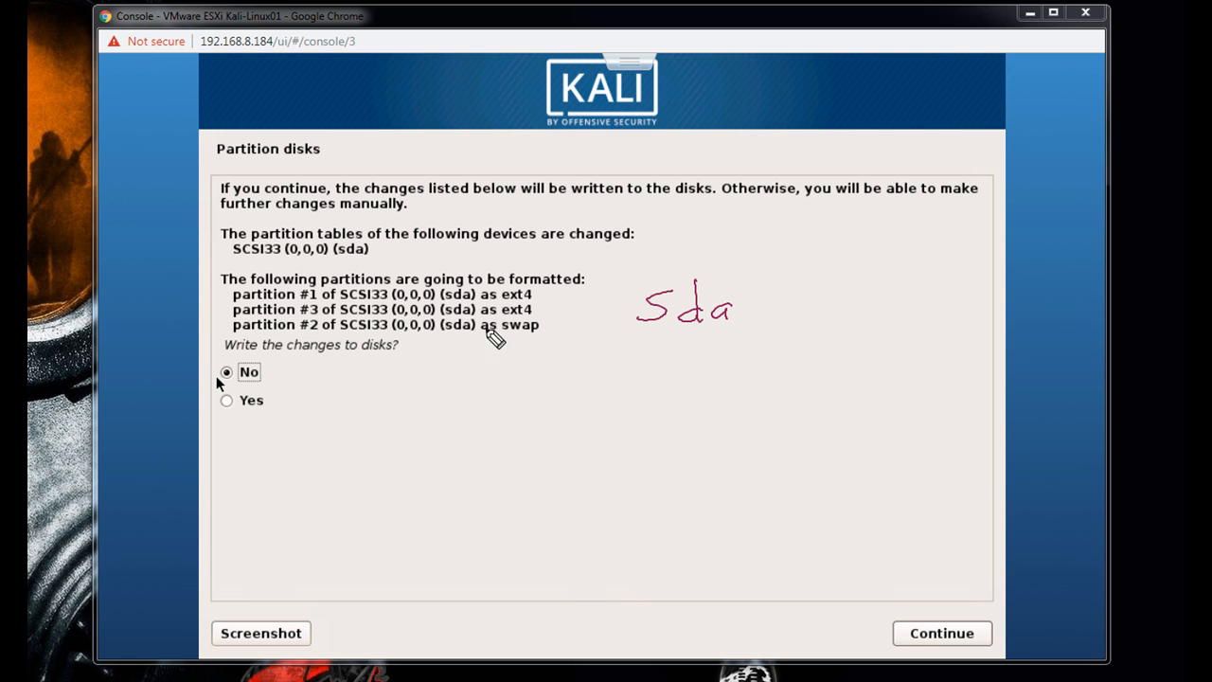
mouse_move(477, 293)
mouse_down()
mouse_move(502, 279)
mouse_move(628, 316)
mouse_move(596, 322)
mouse_up()
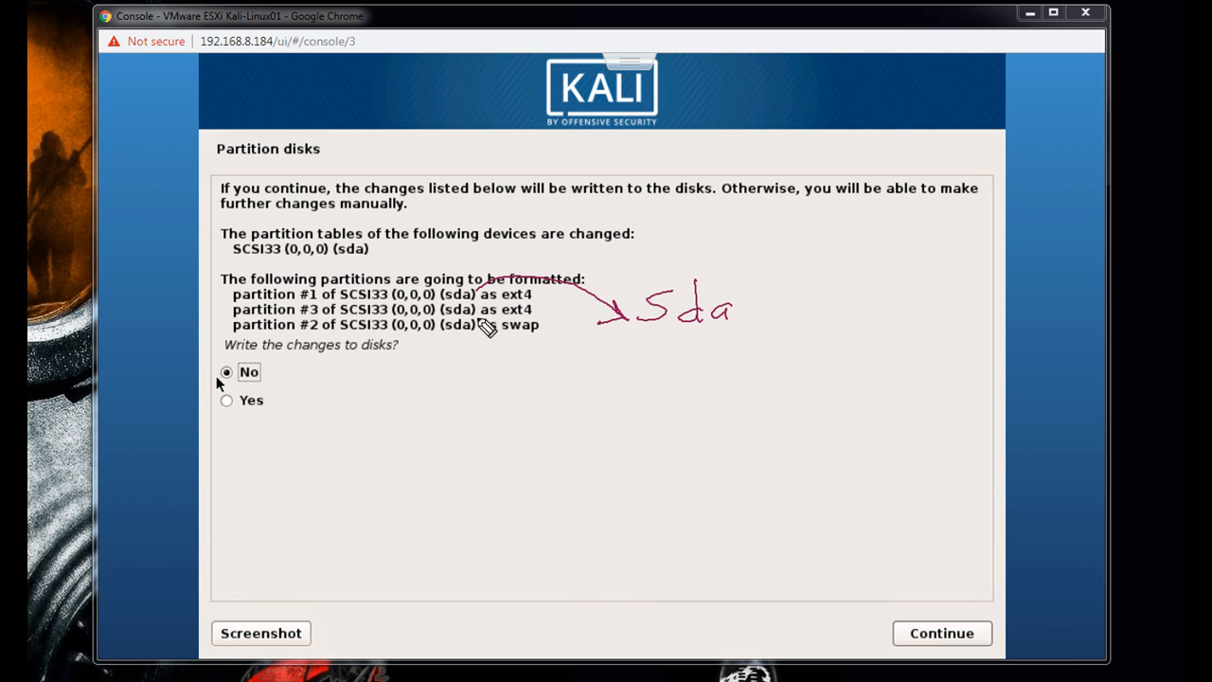
drag(644, 343, 745, 331)
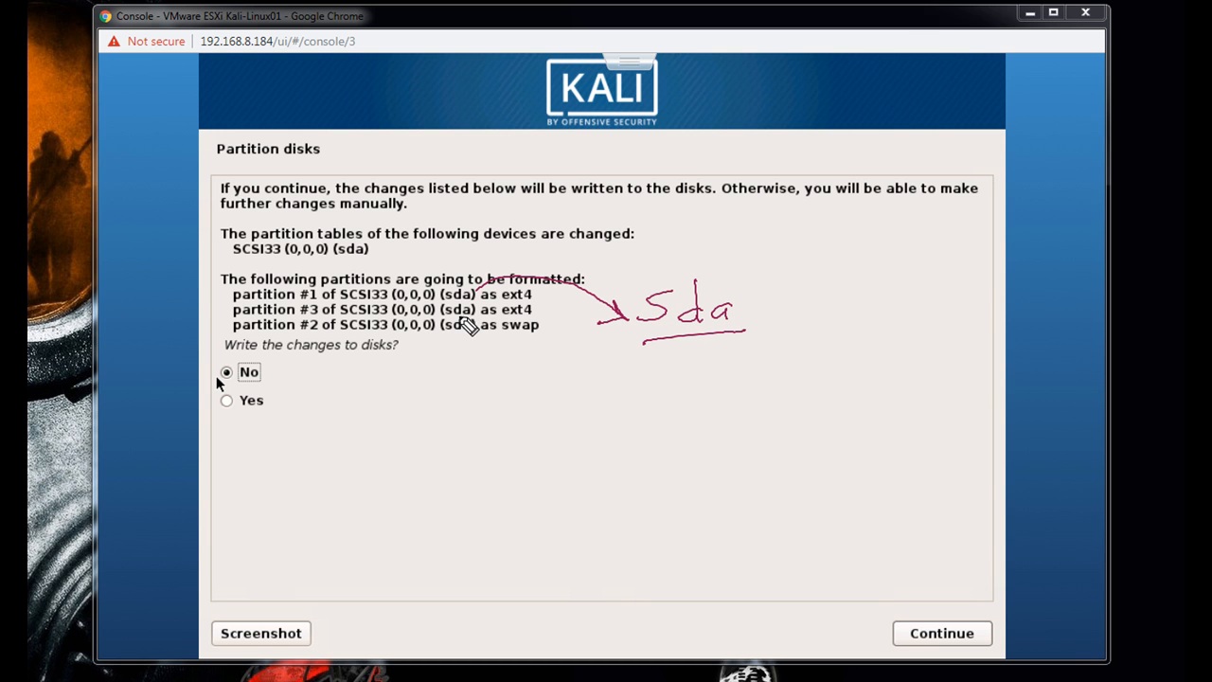
click(665, 374)
mouse_move(676, 375)
mouse_down()
mouse_move(657, 379)
mouse_move(646, 405)
mouse_move(715, 389)
mouse_move(752, 392)
mouse_move(733, 404)
mouse_move(774, 399)
mouse_move(761, 374)
mouse_move(788, 400)
mouse_up()
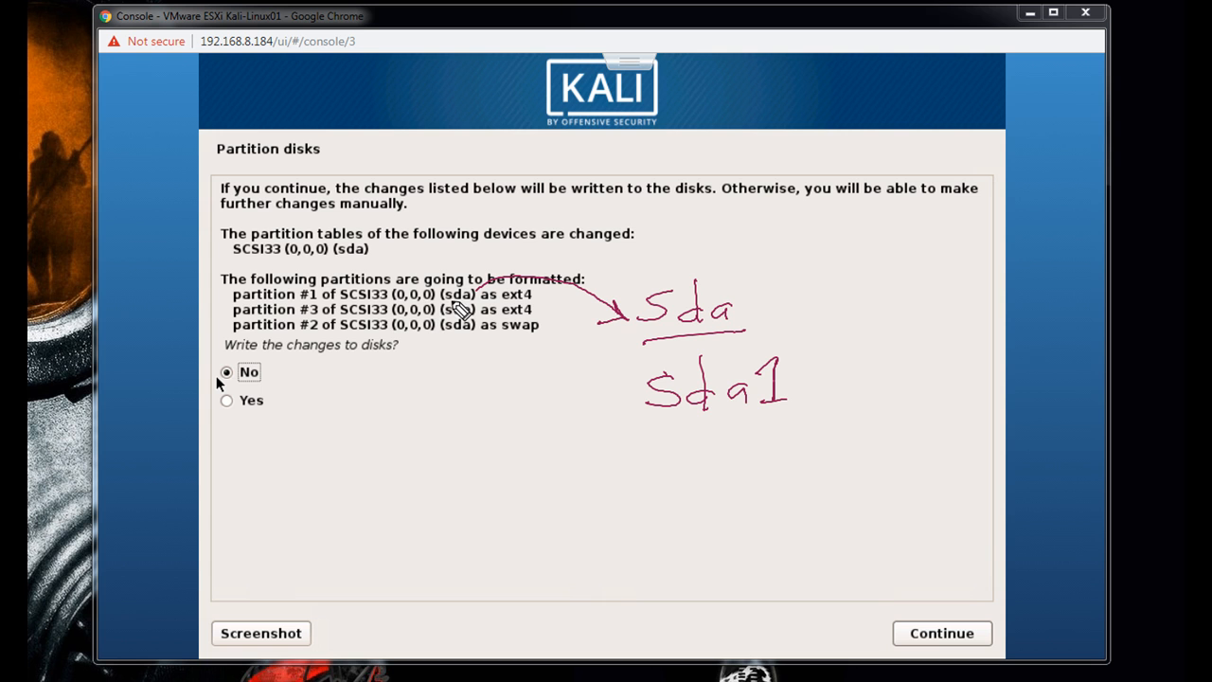
drag(440, 302, 476, 288)
mouse_move(758, 279)
mouse_down()
mouse_move(650, 278)
mouse_move(674, 345)
mouse_move(765, 293)
mouse_move(817, 292)
mouse_move(778, 300)
mouse_move(758, 333)
mouse_up()
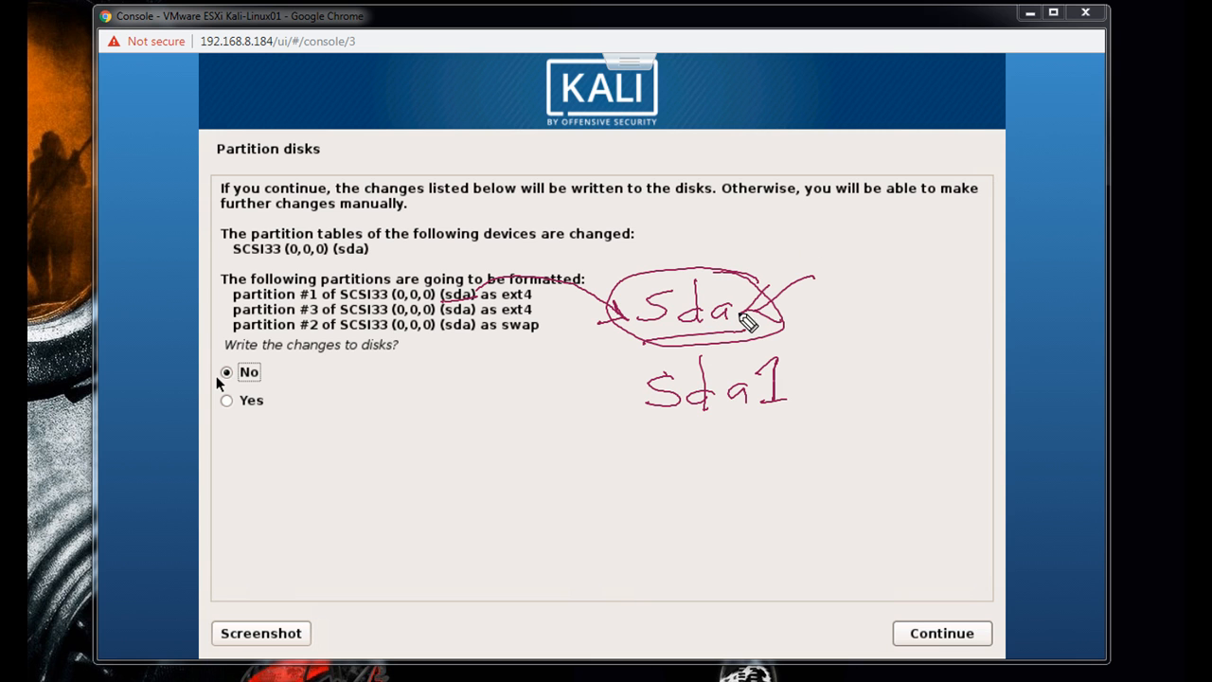
mouse_move(827, 313)
mouse_down()
mouse_move(818, 329)
mouse_move(879, 313)
mouse_move(898, 333)
mouse_up()
click(838, 316)
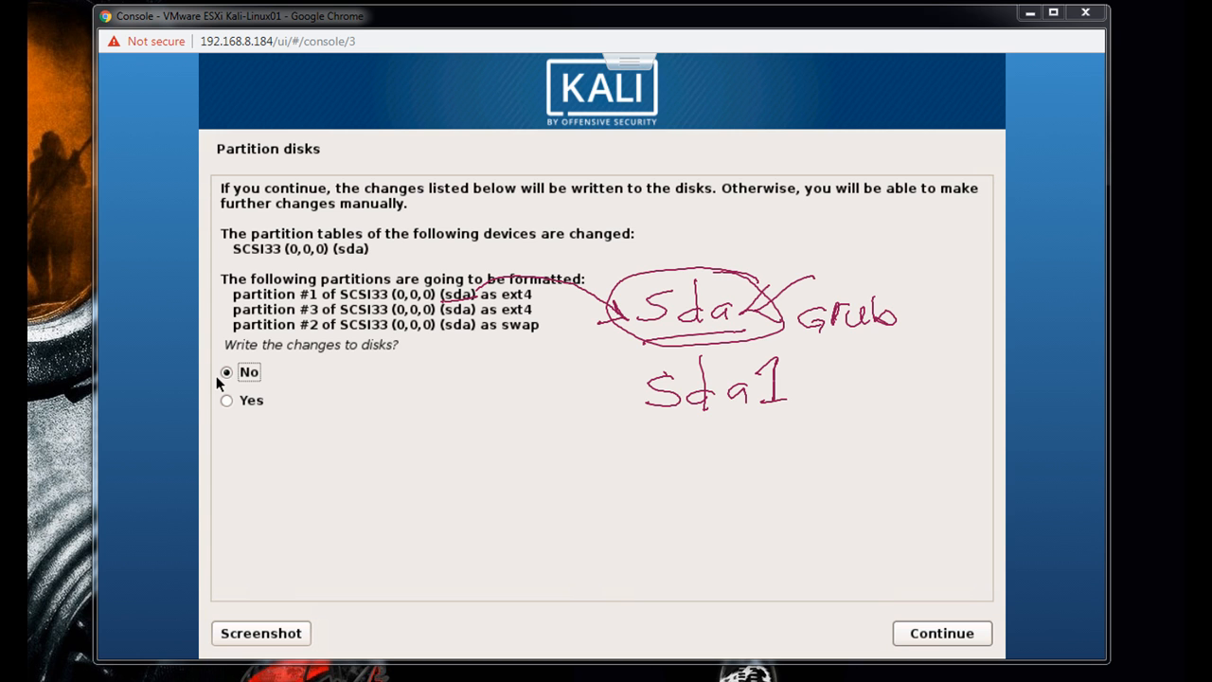
key(ctrl+shift+7)
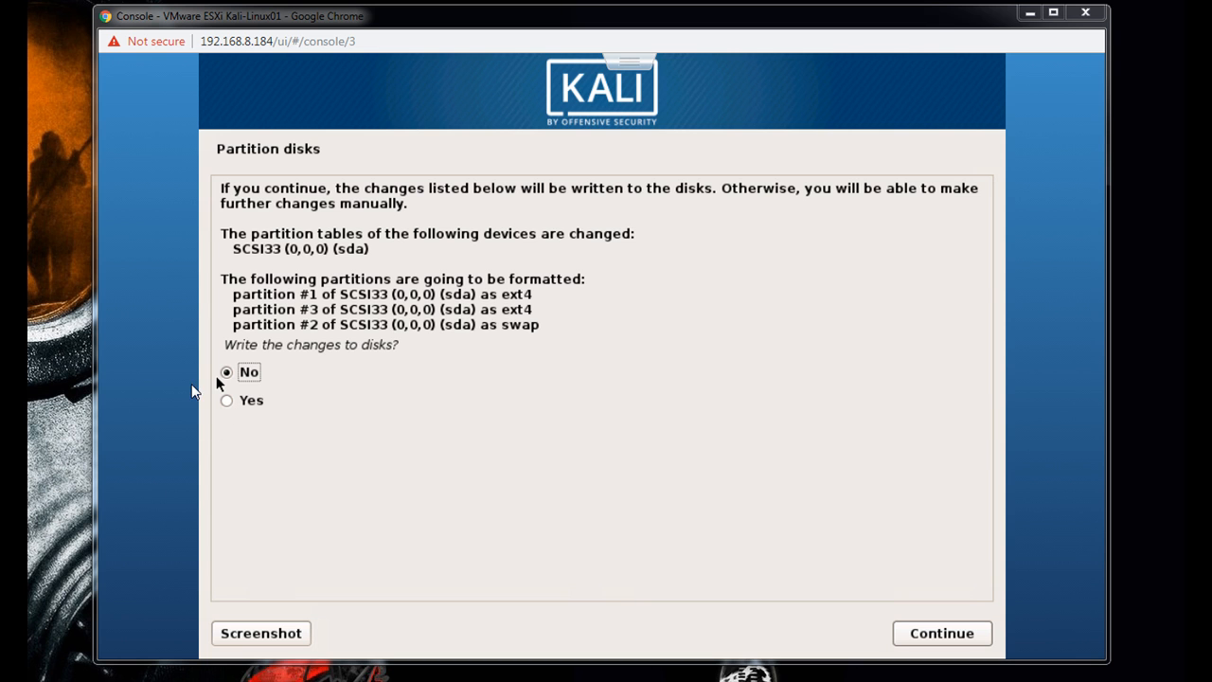
- Answer Yes to writing the changes to disks and start formatting the partitions
click(246, 402)
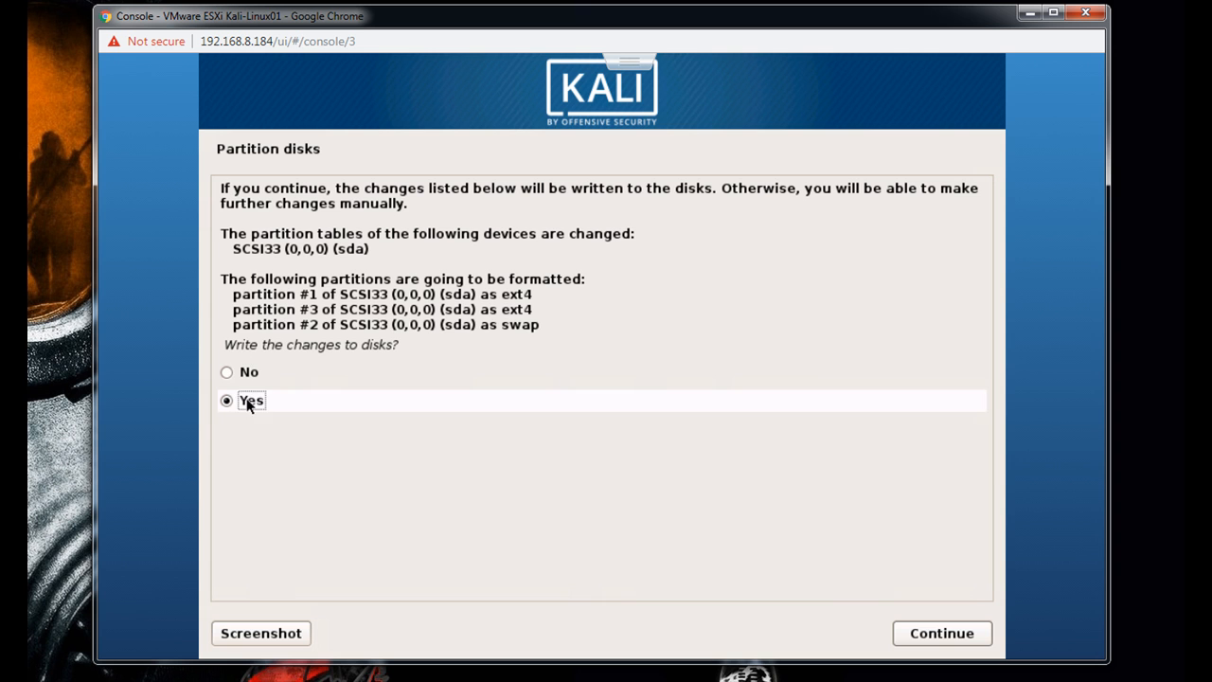
click(981, 643)
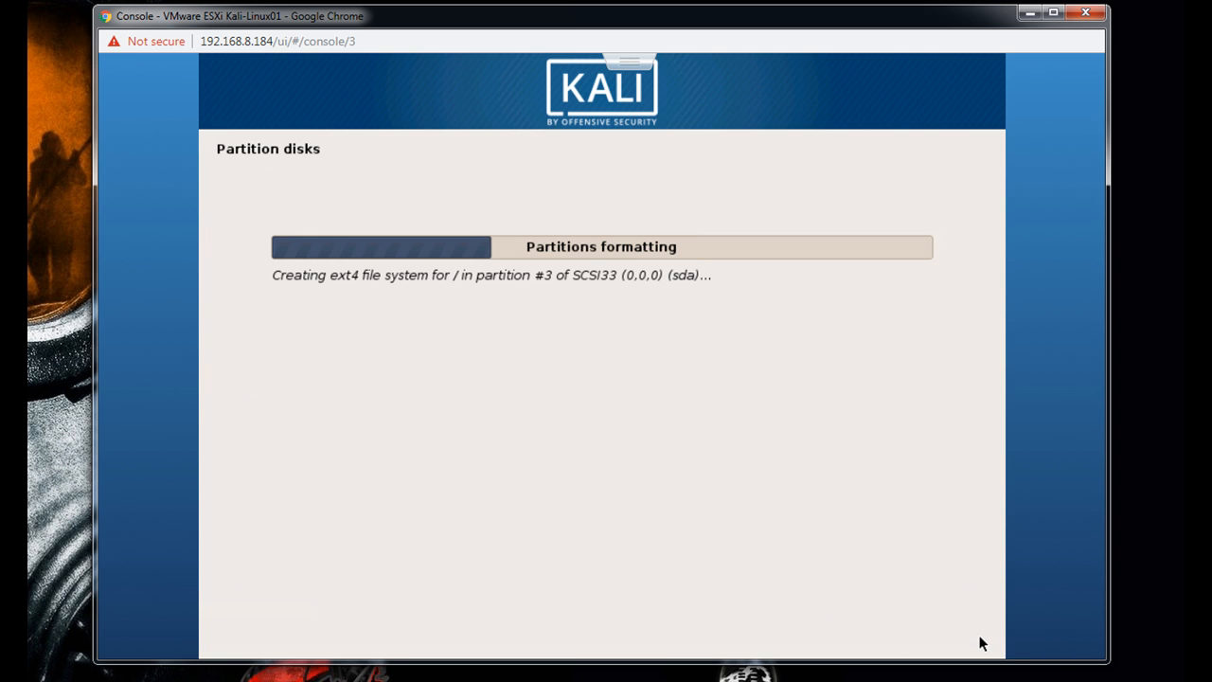
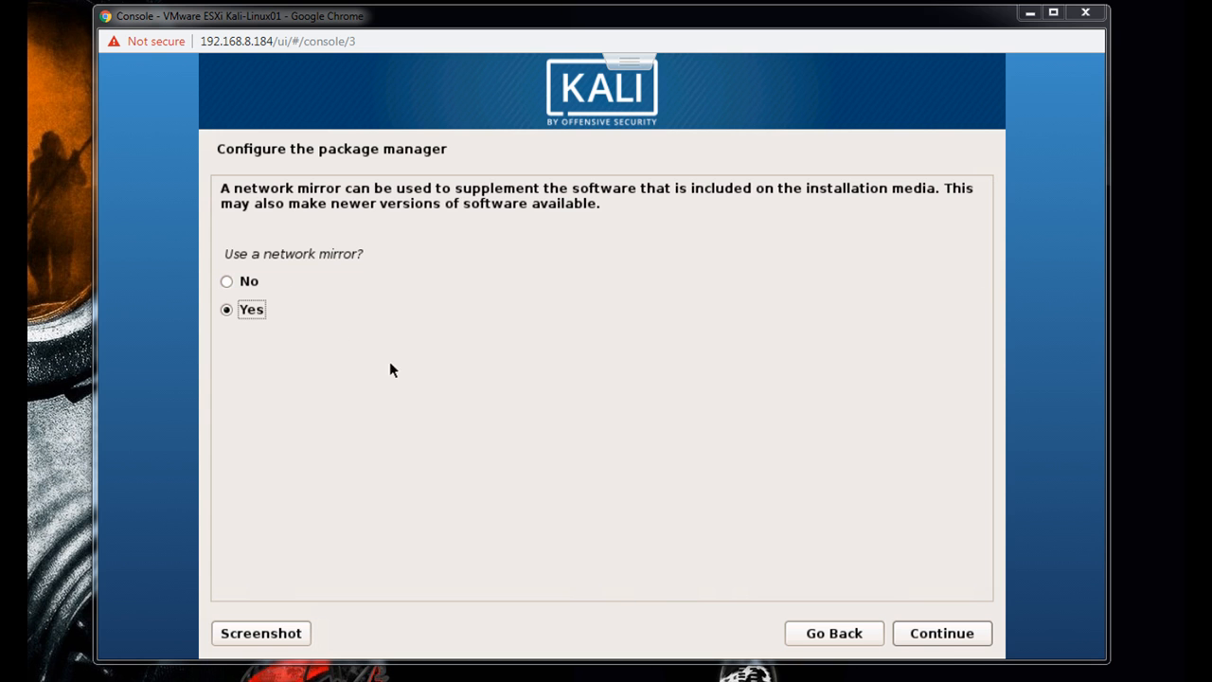
- Choose Yes to using a network mirror for the package manager and leave the HTTP proxy information blank
click(952, 641)
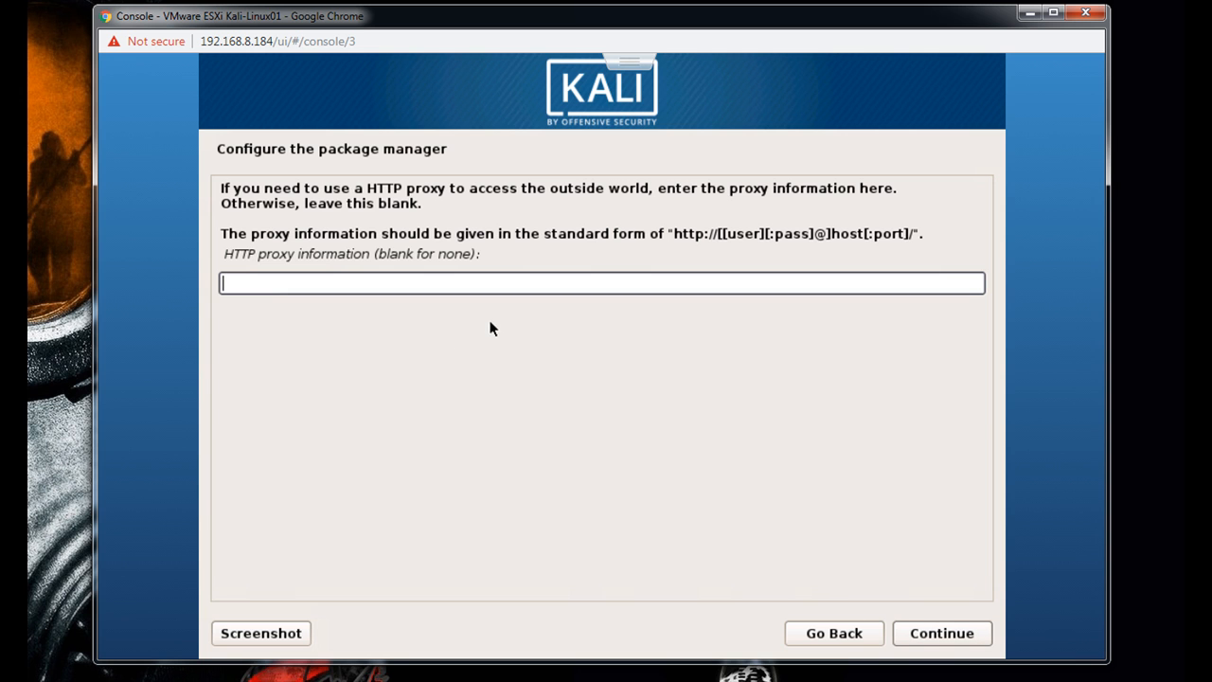
click(919, 642)
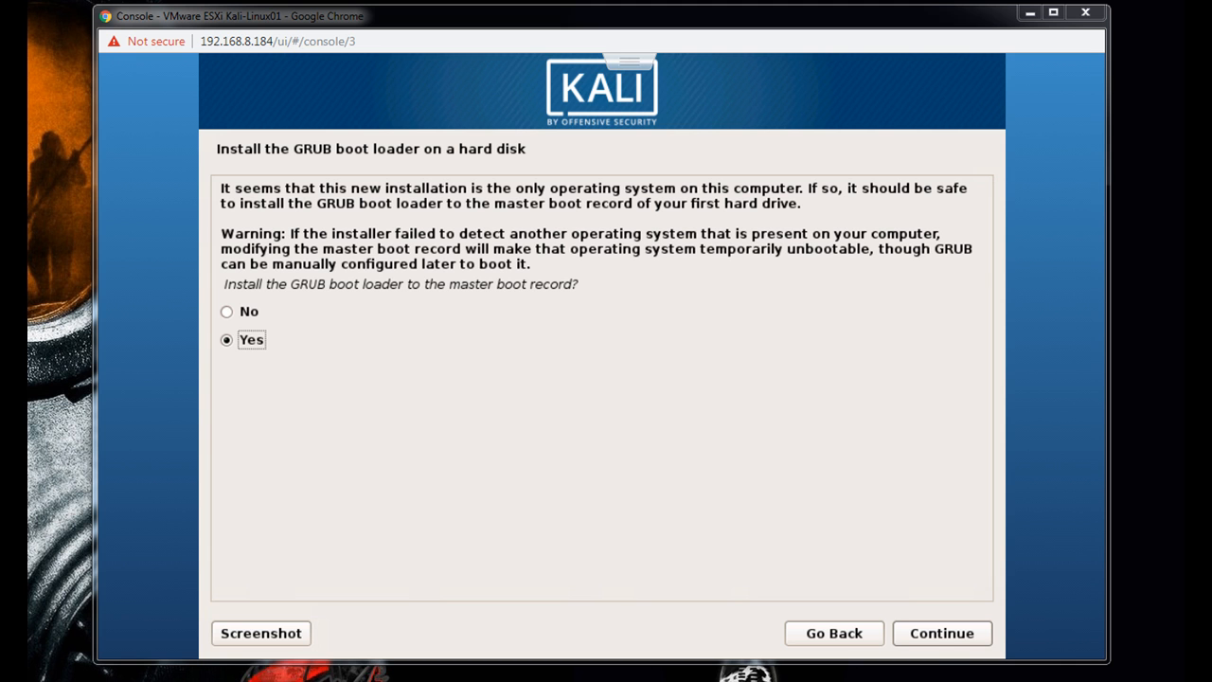
- Install the GRUB boot loader to the master boot record on /dev/sda and finish the installation by booting into the new system
click(939, 637)
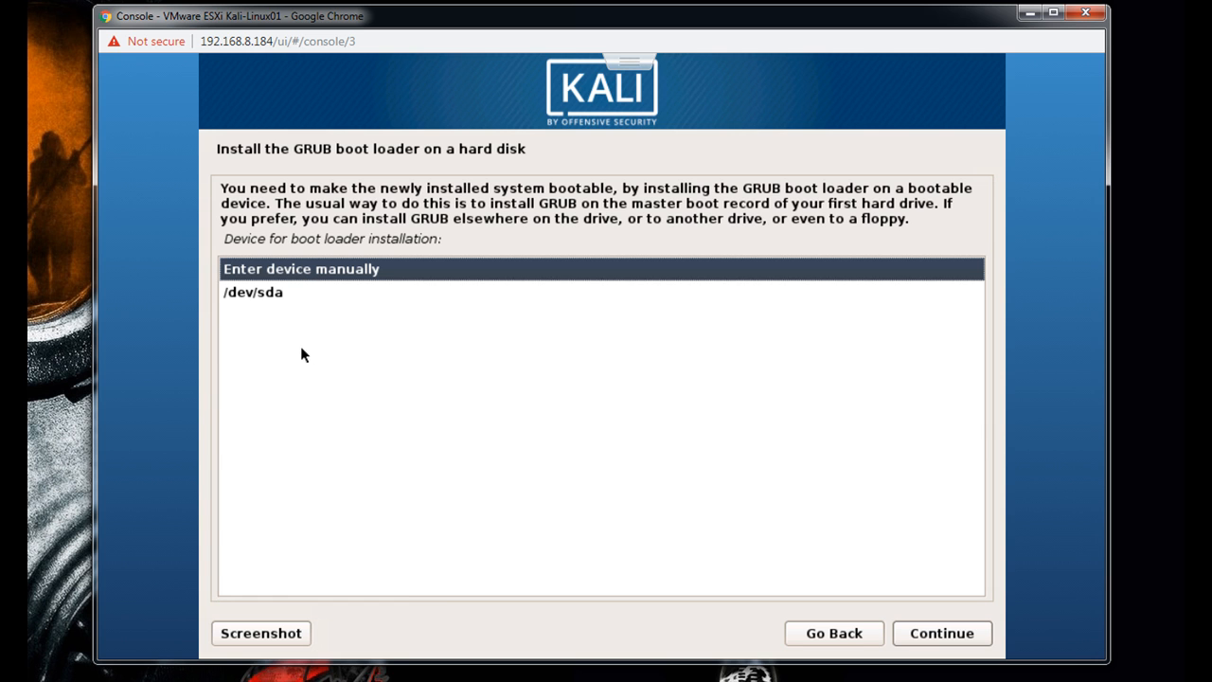
click(261, 298)
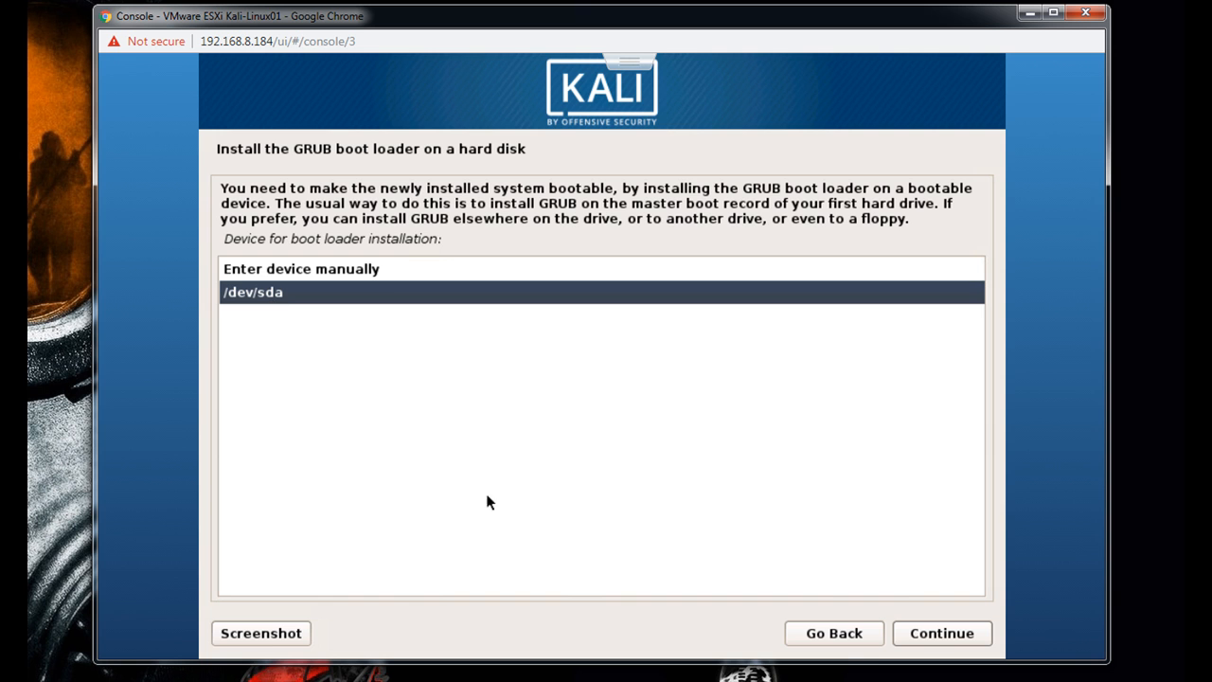
click(947, 642)
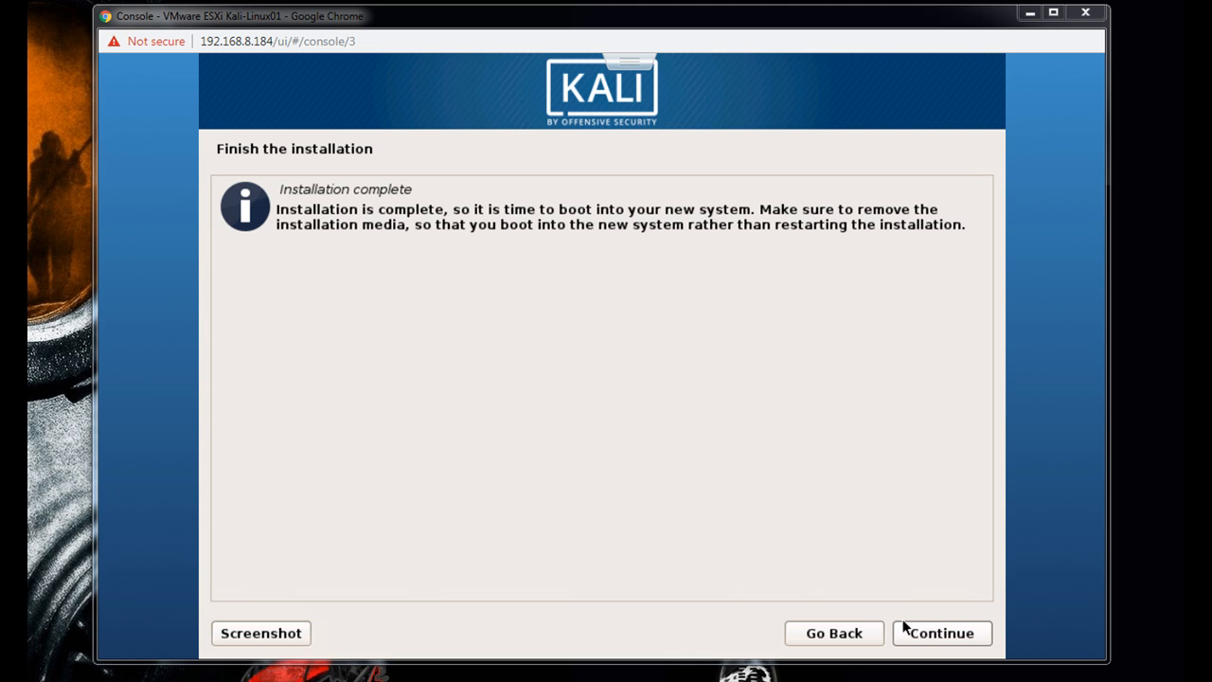
click(919, 636)
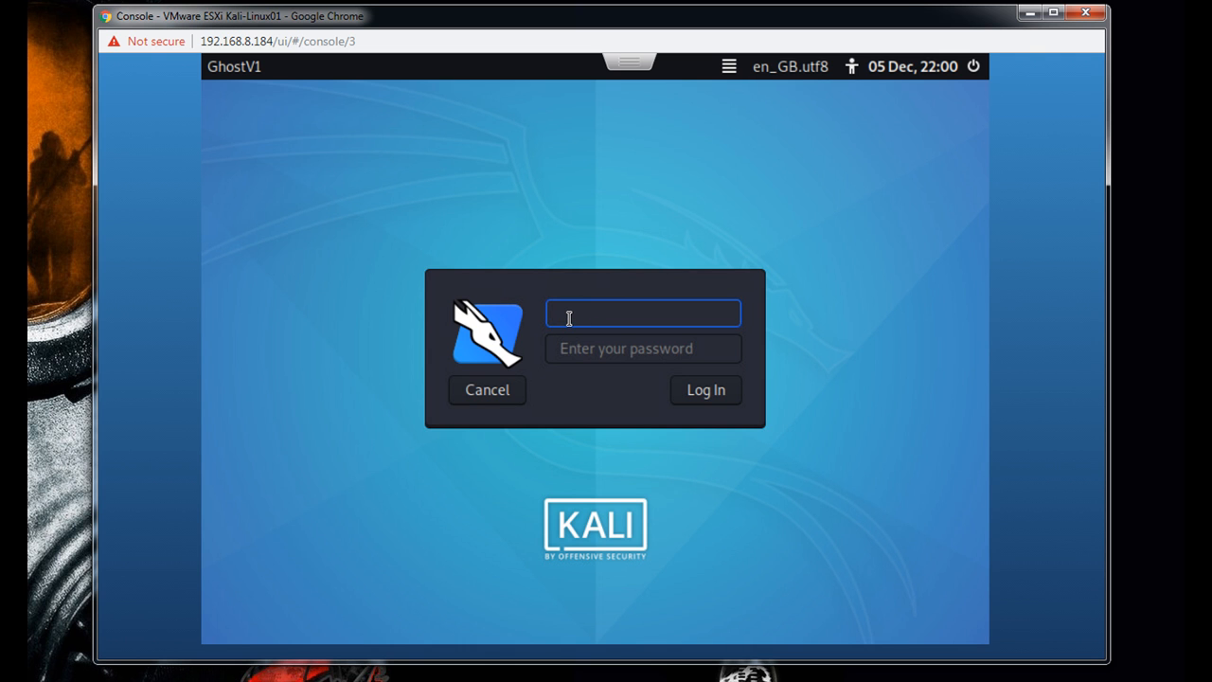
- Log in to Kali as root with the account password
text(root)
click(577, 360)
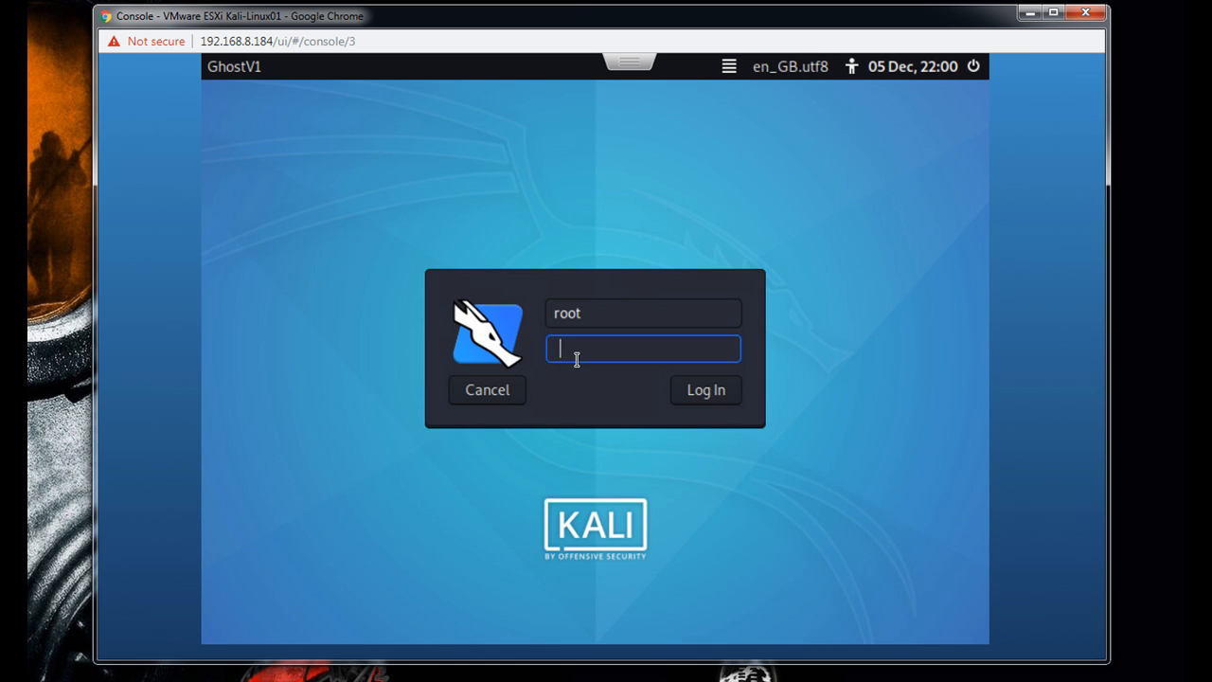
text(too)
text(•••)
text(•)
text(••)
text(•)
click(680, 393)
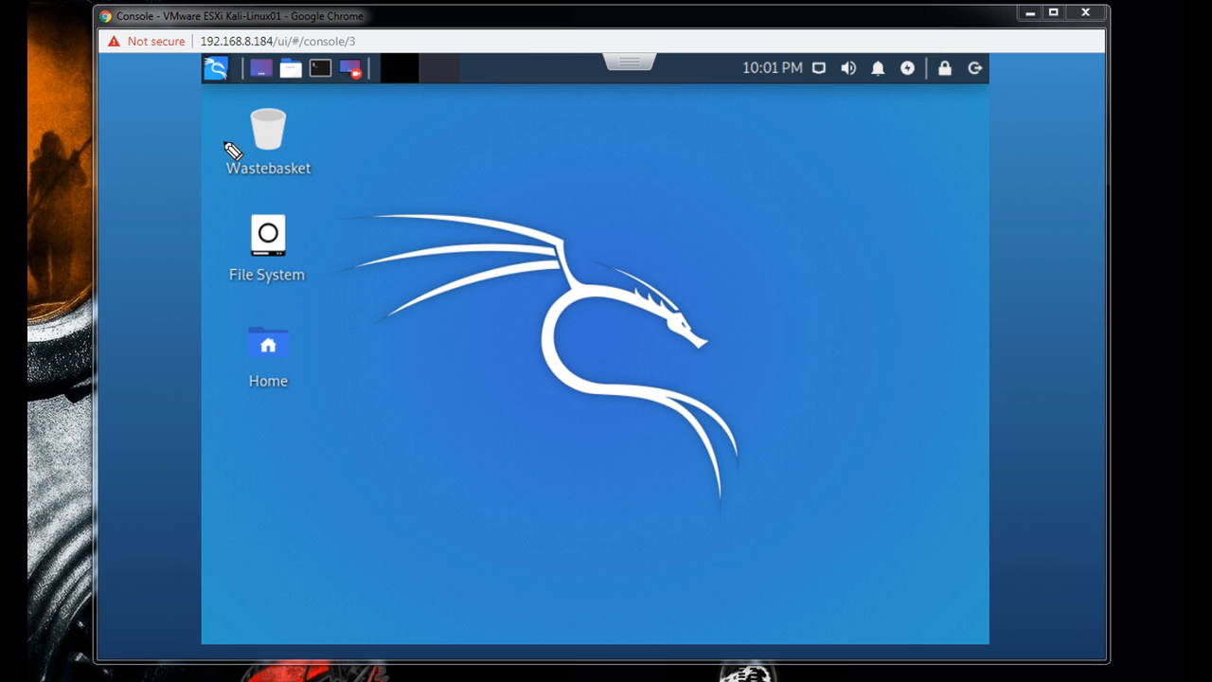
- Draw an arrow to the Kali applications menu icon and handwrite the note Programs beside it
drag(216, 126, 205, 83)
key(ctrl+z)
drag(180, 131, 209, 85)
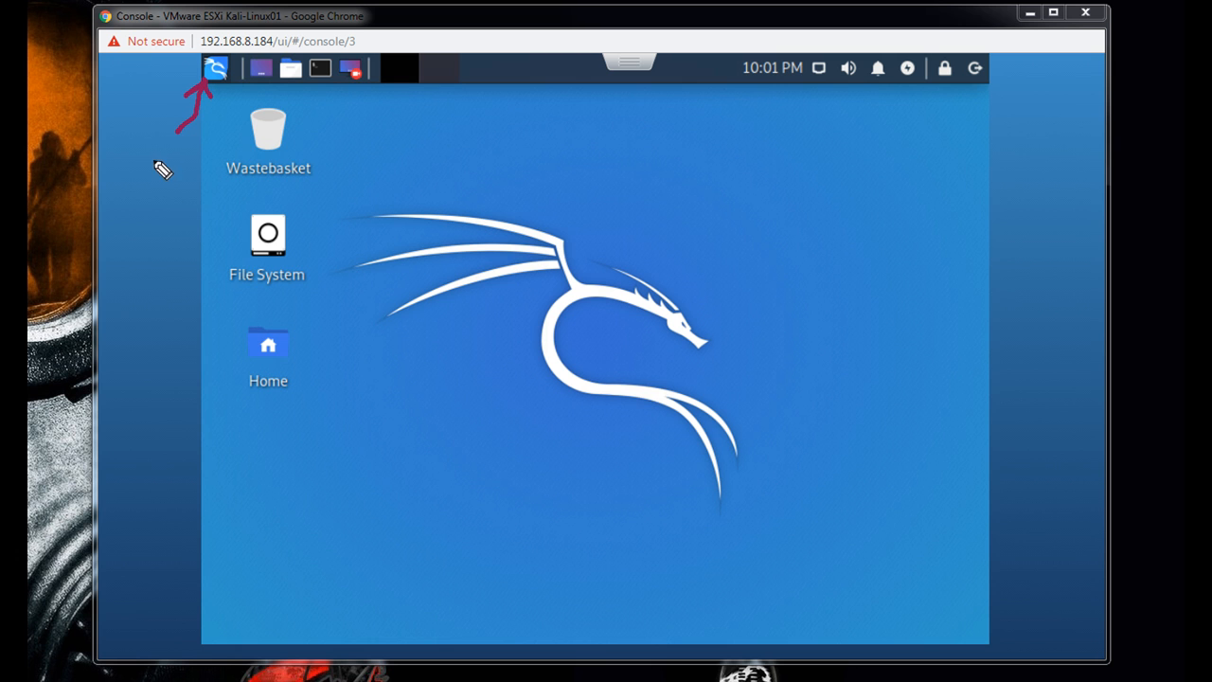
click(114, 145)
mouse_move(115, 144)
mouse_down()
mouse_move(171, 179)
mouse_move(162, 154)
mouse_move(203, 135)
mouse_move(191, 169)
mouse_up()
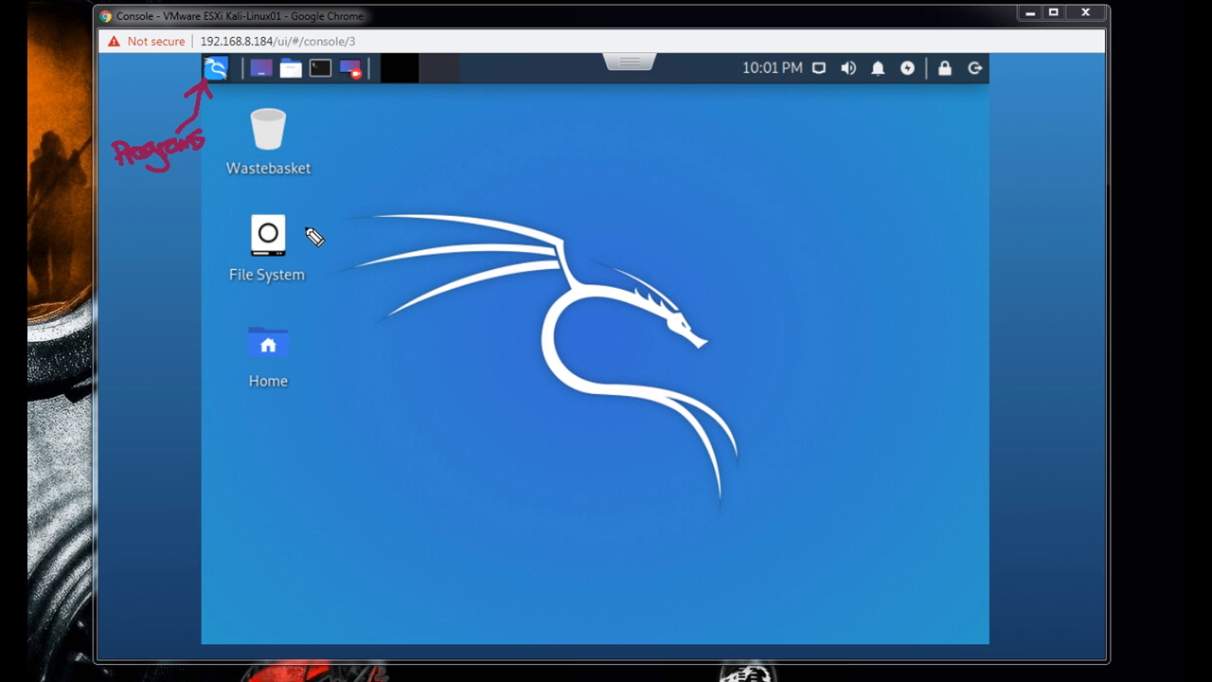
- Sketch a figure beside File System, handwrite Home with an arrow to the Home folder, and add the note root
mouse_move(304, 216)
mouse_down()
mouse_move(321, 230)
mouse_move(347, 214)
mouse_move(323, 260)
mouse_move(332, 286)
mouse_move(334, 258)
mouse_move(324, 257)
mouse_move(338, 236)
mouse_move(303, 248)
mouse_up()
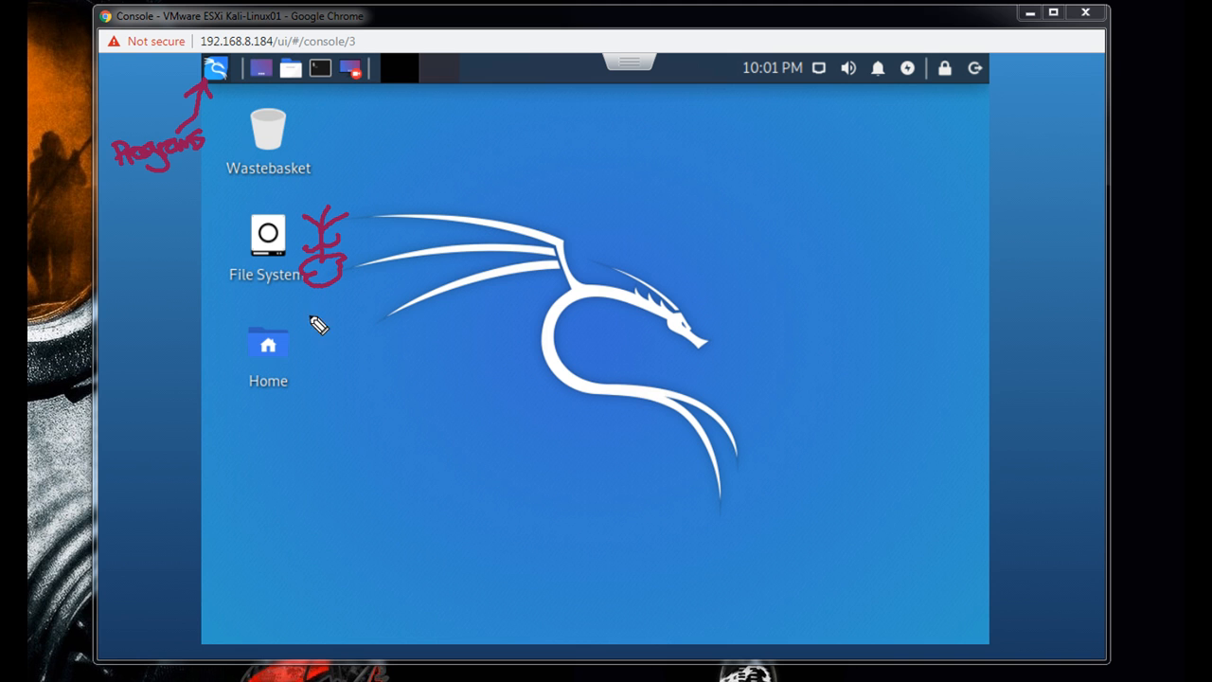
mouse_move(353, 235)
mouse_down()
mouse_move(353, 254)
mouse_move(433, 249)
mouse_up()
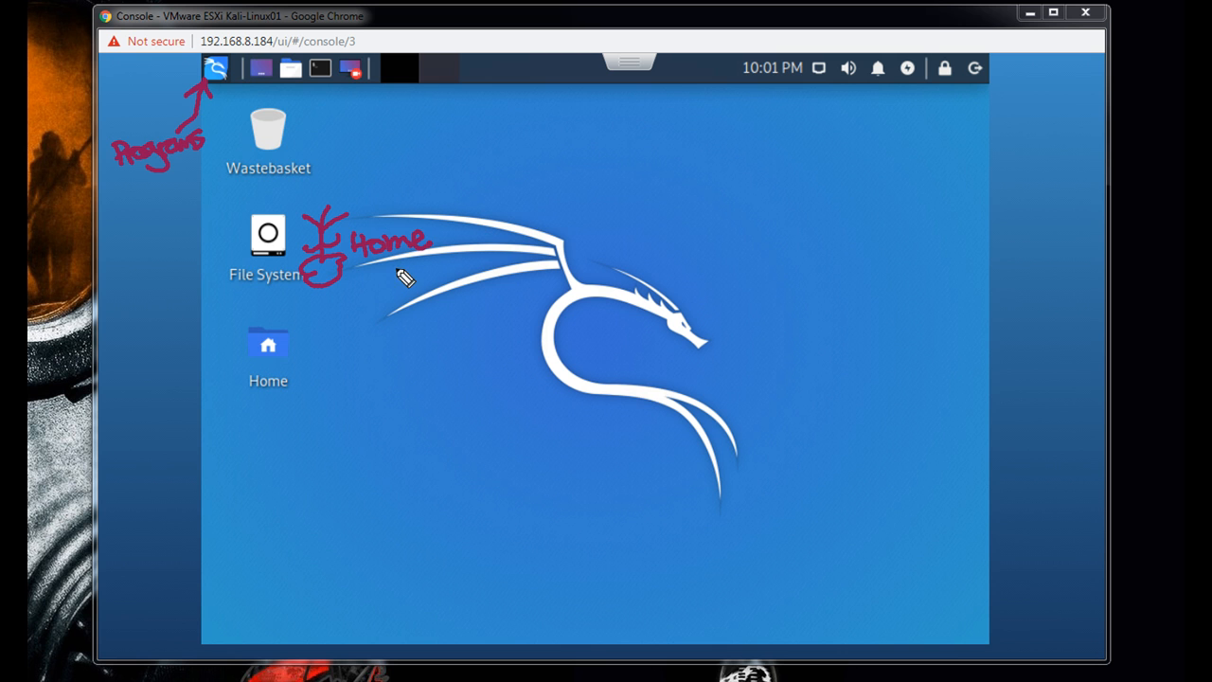
mouse_move(398, 267)
mouse_down()
mouse_move(352, 316)
mouse_move(301, 326)
mouse_move(322, 316)
mouse_up()
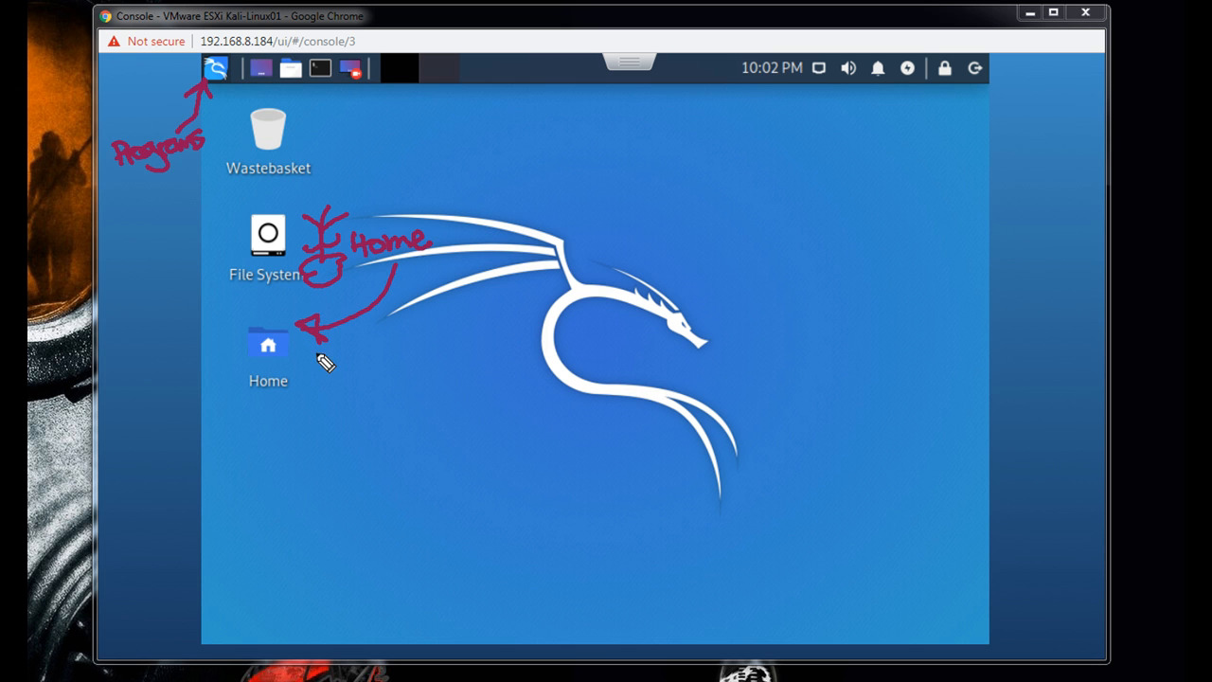
mouse_move(330, 394)
mouse_down()
mouse_move(406, 387)
mouse_move(390, 375)
mouse_move(414, 367)
mouse_up()
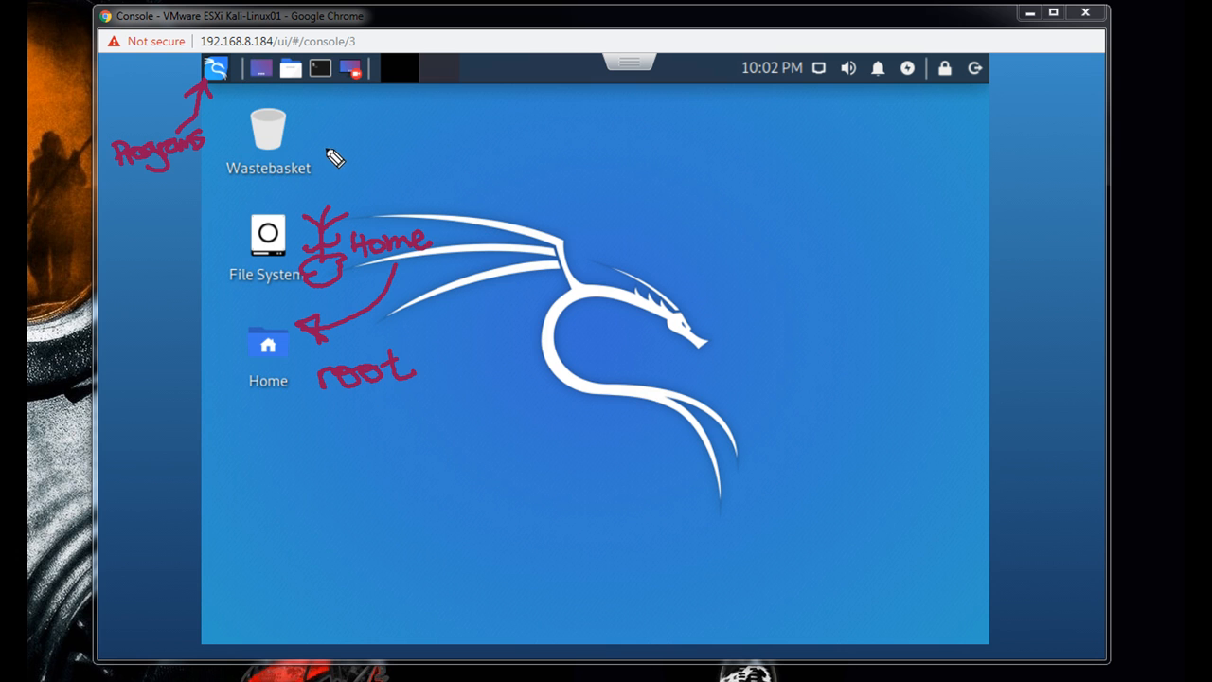
- Mark the terminal icon with an arrow and the note Terminal tty, and box the status icons with the note file menu
mouse_move(320, 91)
mouse_down()
mouse_move(335, 130)
mouse_move(322, 86)
mouse_move(378, 121)
mouse_move(378, 159)
mouse_move(454, 149)
mouse_move(489, 165)
mouse_move(497, 137)
mouse_move(489, 170)
mouse_move(528, 170)
mouse_move(526, 158)
mouse_move(550, 176)
mouse_up()
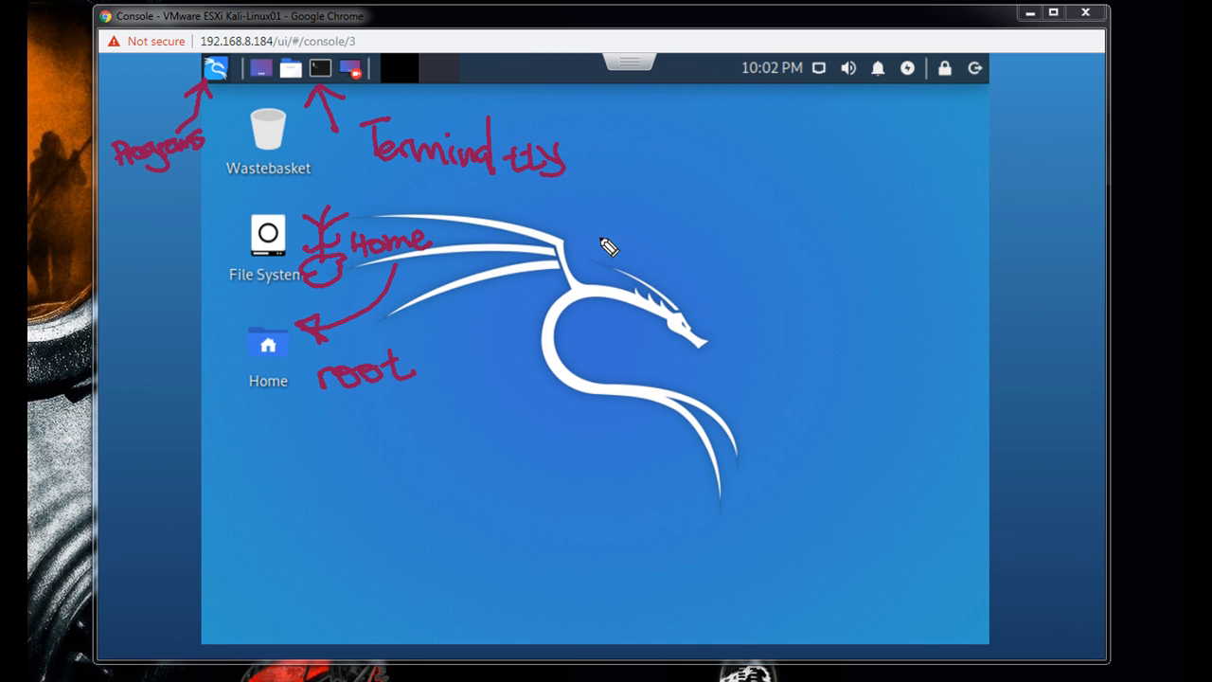
mouse_move(729, 57)
mouse_down()
mouse_move(729, 96)
mouse_move(995, 92)
mouse_move(981, 46)
mouse_move(748, 66)
mouse_up()
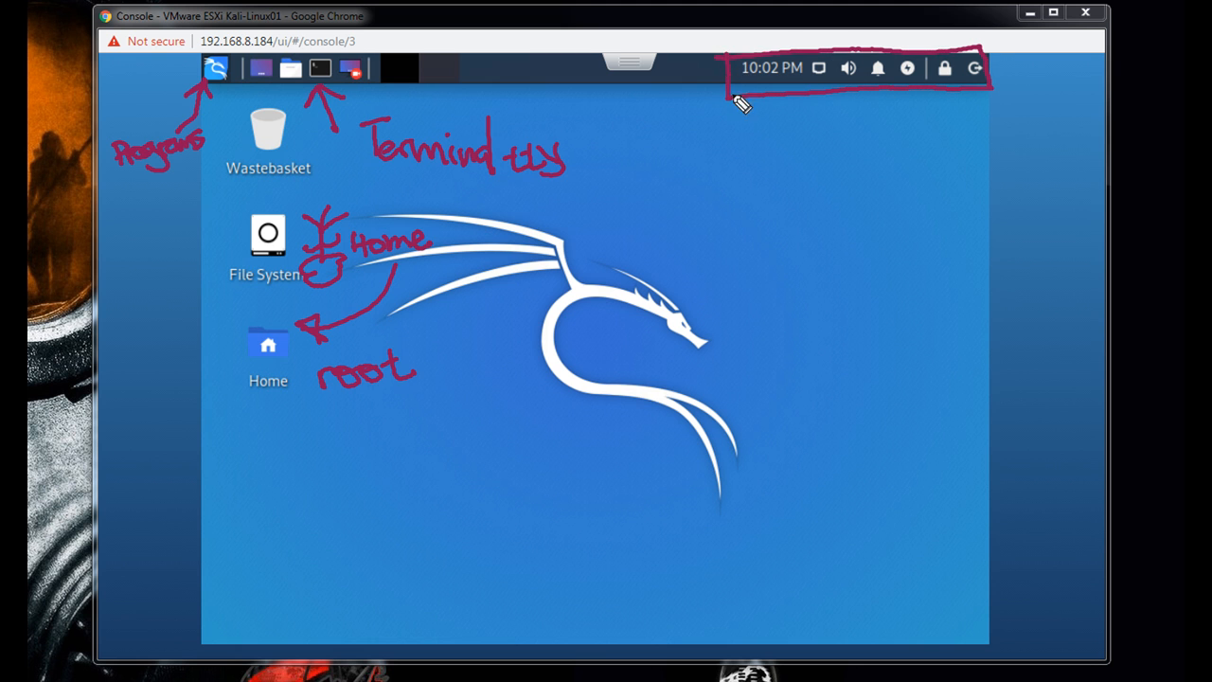
mouse_move(779, 116)
mouse_down()
mouse_move(766, 130)
mouse_move(782, 119)
mouse_move(820, 135)
mouse_move(884, 122)
mouse_up()
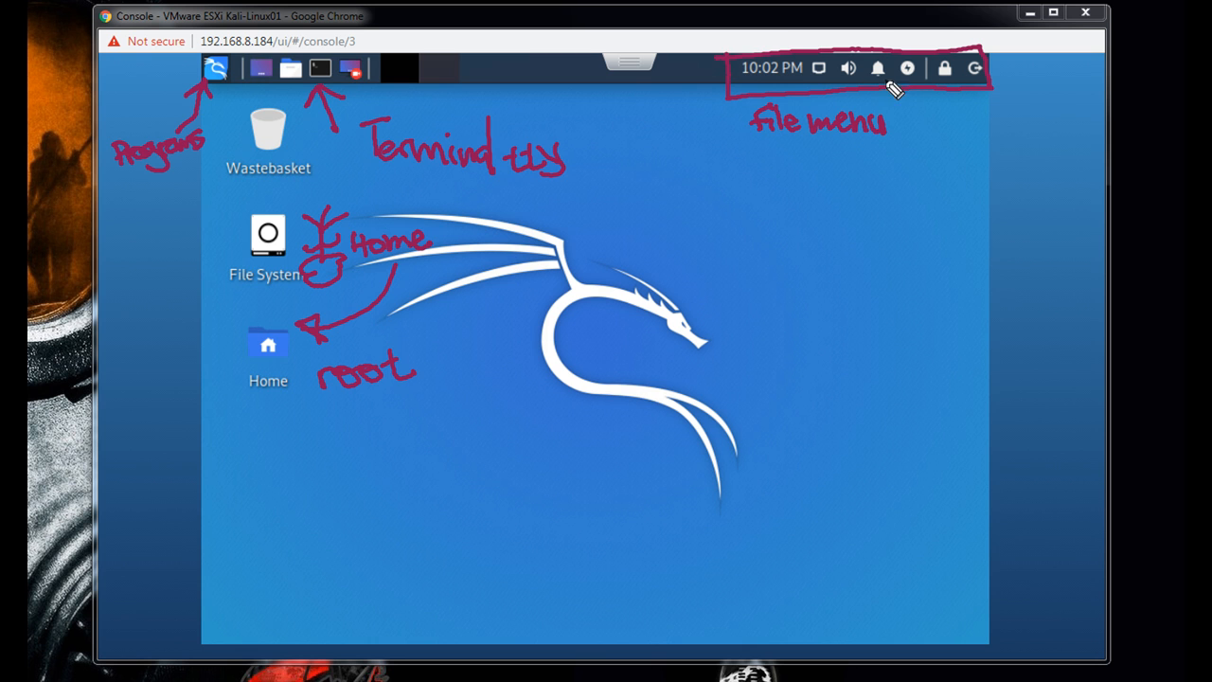
- Draw arrows to the log-out, lock and power manager icons and label them Power off on, Lock and Wifi status
mouse_move(958, 122)
mouse_down()
mouse_move(981, 85)
mouse_move(992, 93)
mouse_up()
mouse_move(950, 146)
mouse_down()
mouse_move(950, 169)
mouse_move(1082, 154)
mouse_move(1073, 189)
mouse_up()
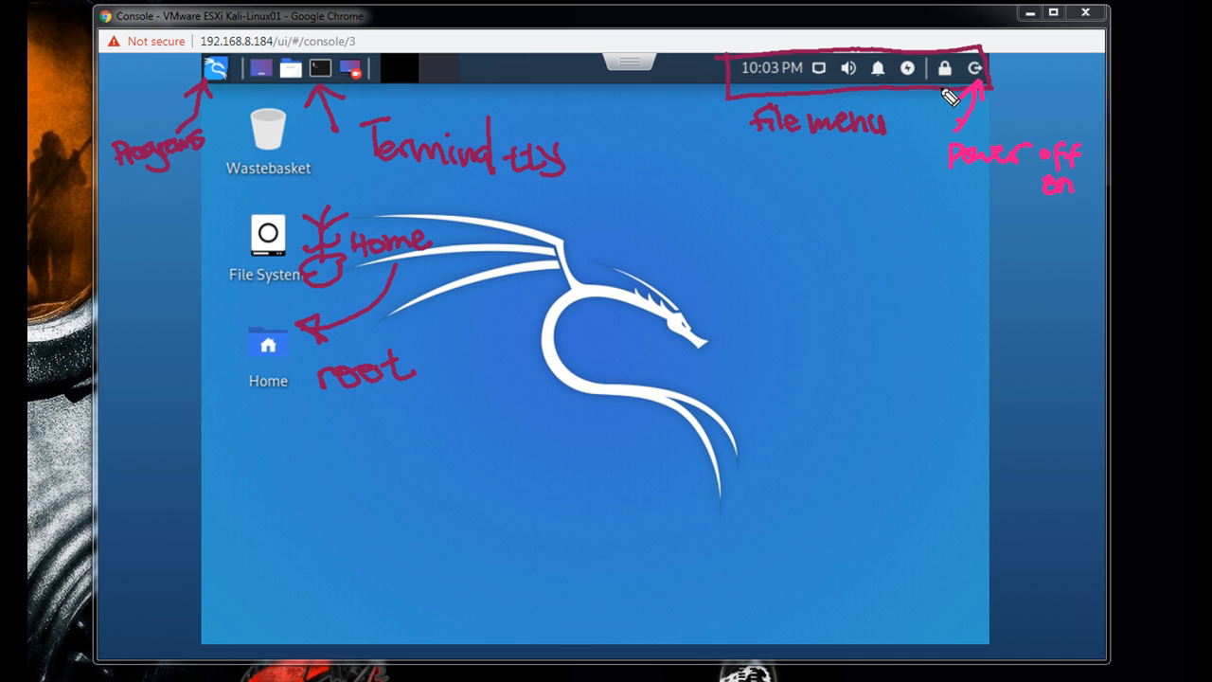
drag(914, 185, 938, 97)
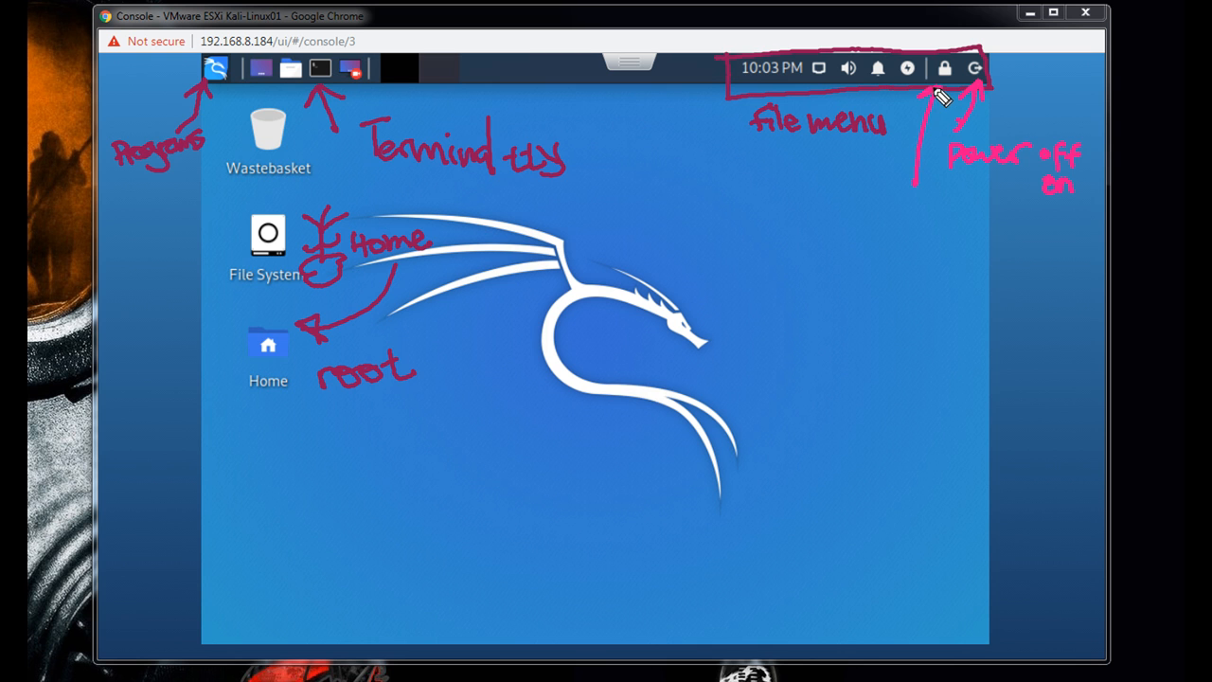
mouse_move(924, 193)
mouse_down()
mouse_move(928, 217)
mouse_move(994, 217)
mouse_up()
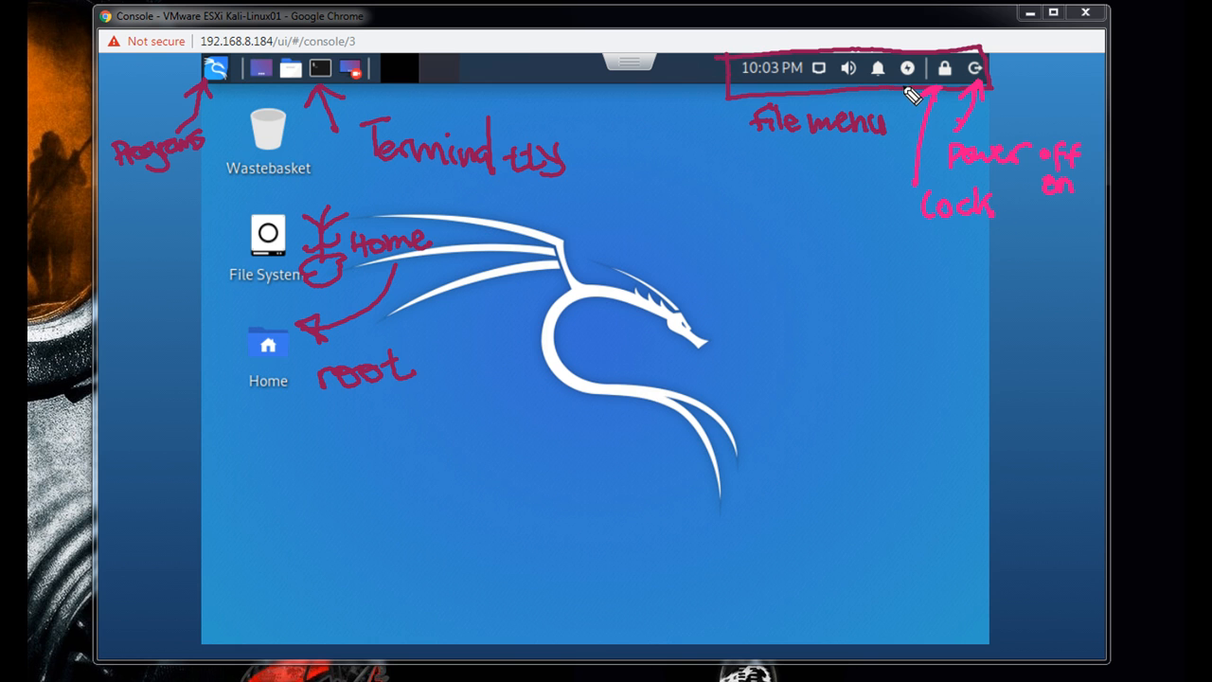
drag(871, 223, 911, 94)
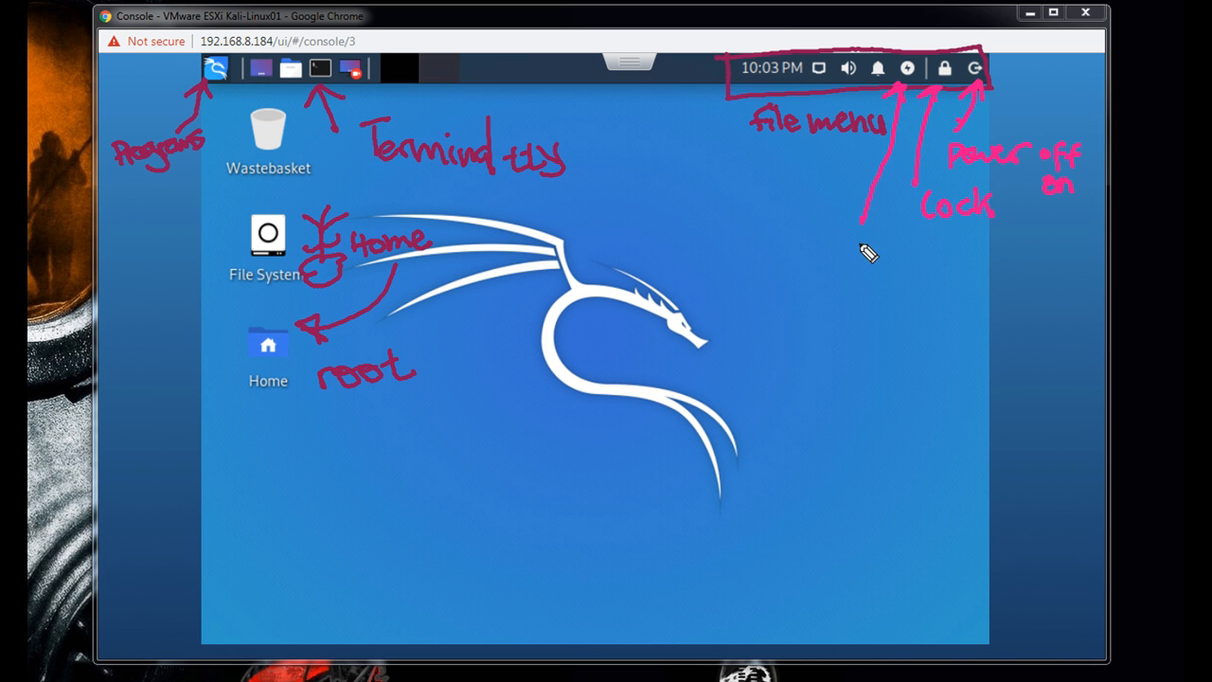
mouse_move(849, 246)
mouse_down()
mouse_move(882, 263)
mouse_move(905, 248)
mouse_move(914, 271)
mouse_move(960, 252)
mouse_move(1032, 264)
mouse_up()
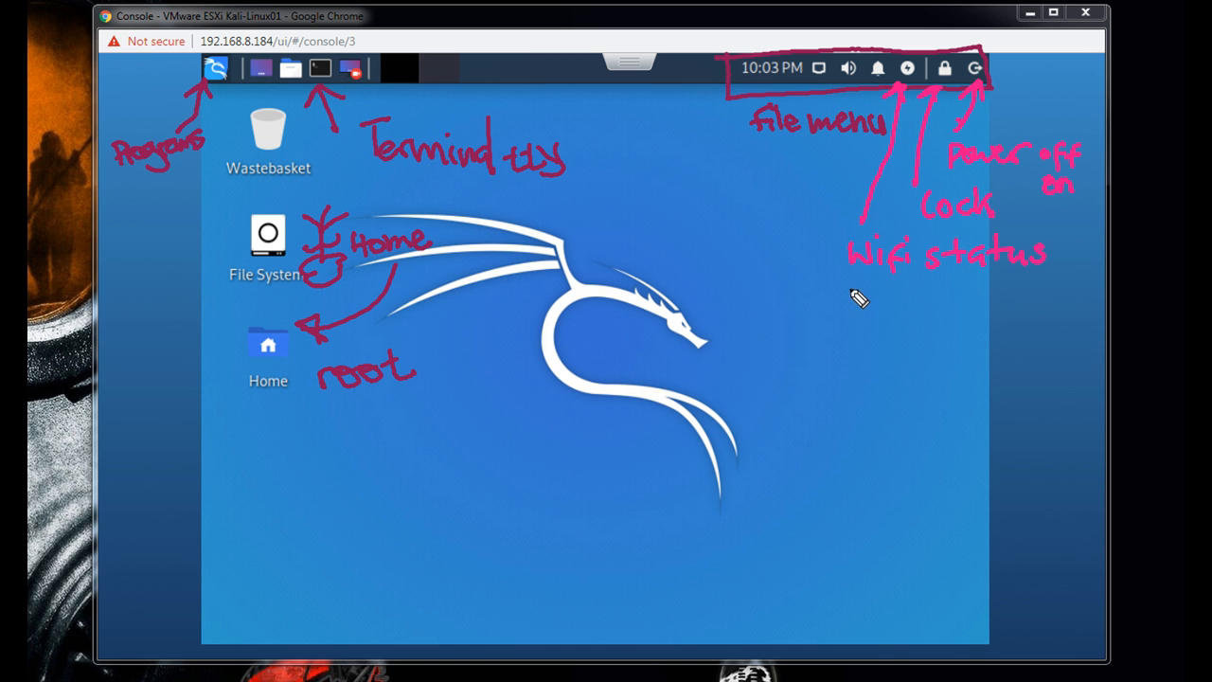
- Handwrite System panel below the Wifi status note, underline it in black and add the note Power never, correcting the misspelled word
mouse_move(860, 296)
mouse_down()
mouse_move(841, 320)
mouse_move(871, 327)
mouse_move(909, 308)
mouse_move(944, 316)
mouse_move(1054, 293)
mouse_move(1053, 318)
mouse_up()
click(890, 312)
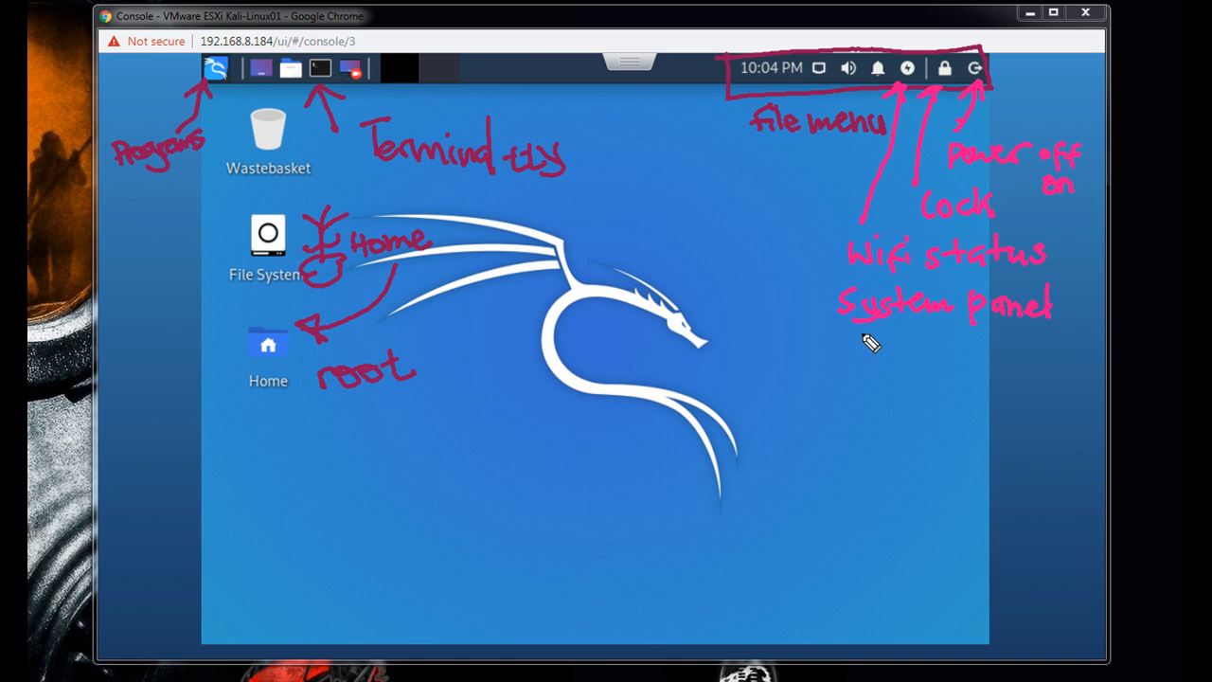
drag(846, 341, 987, 337)
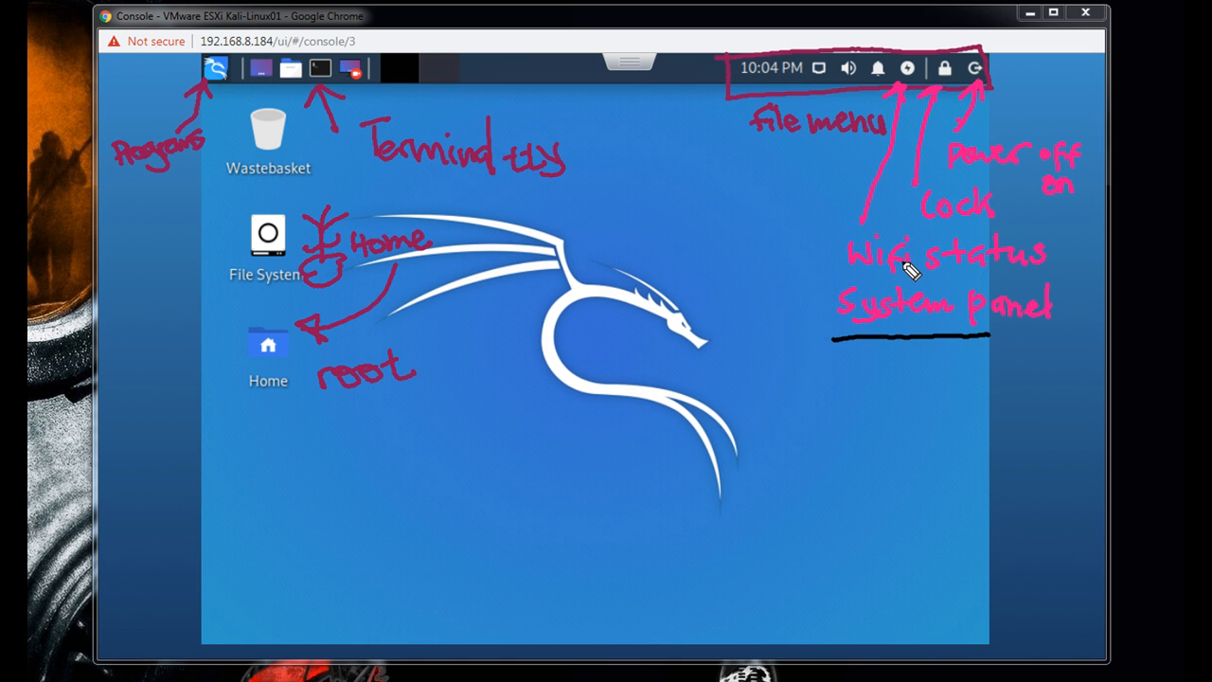
mouse_move(863, 353)
mouse_down()
mouse_move(919, 368)
mouse_move(944, 357)
mouse_move(1053, 375)
mouse_move(1084, 367)
mouse_up()
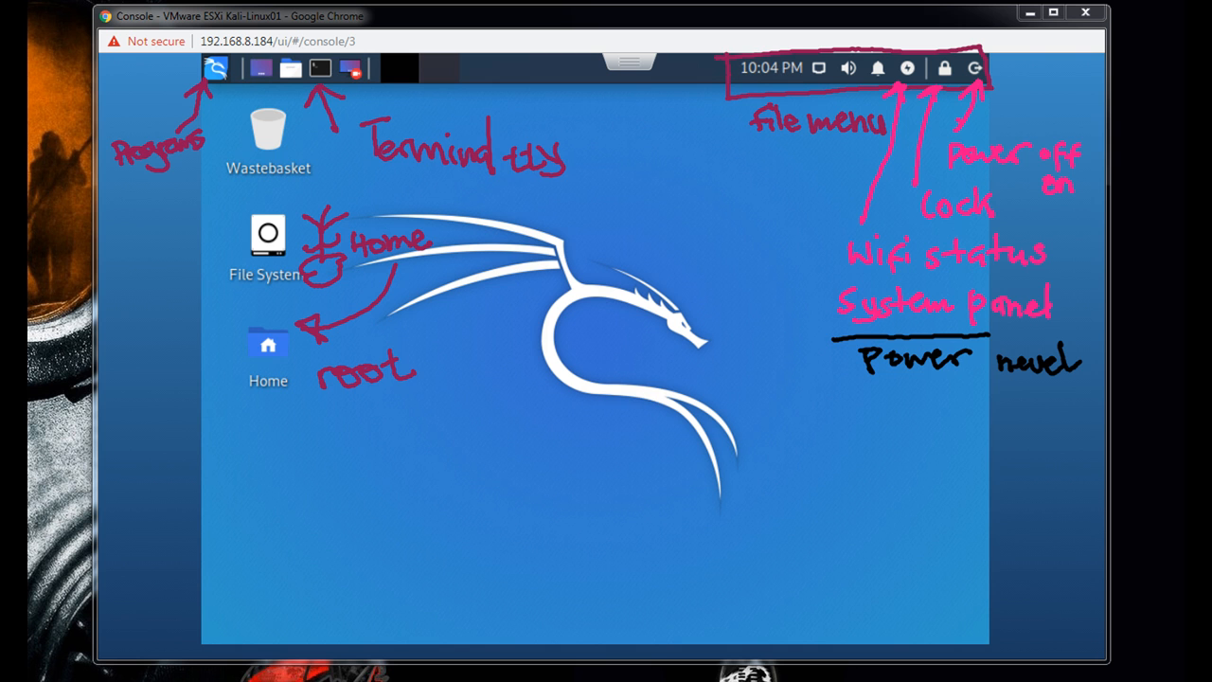
drag(1062, 372, 998, 371)
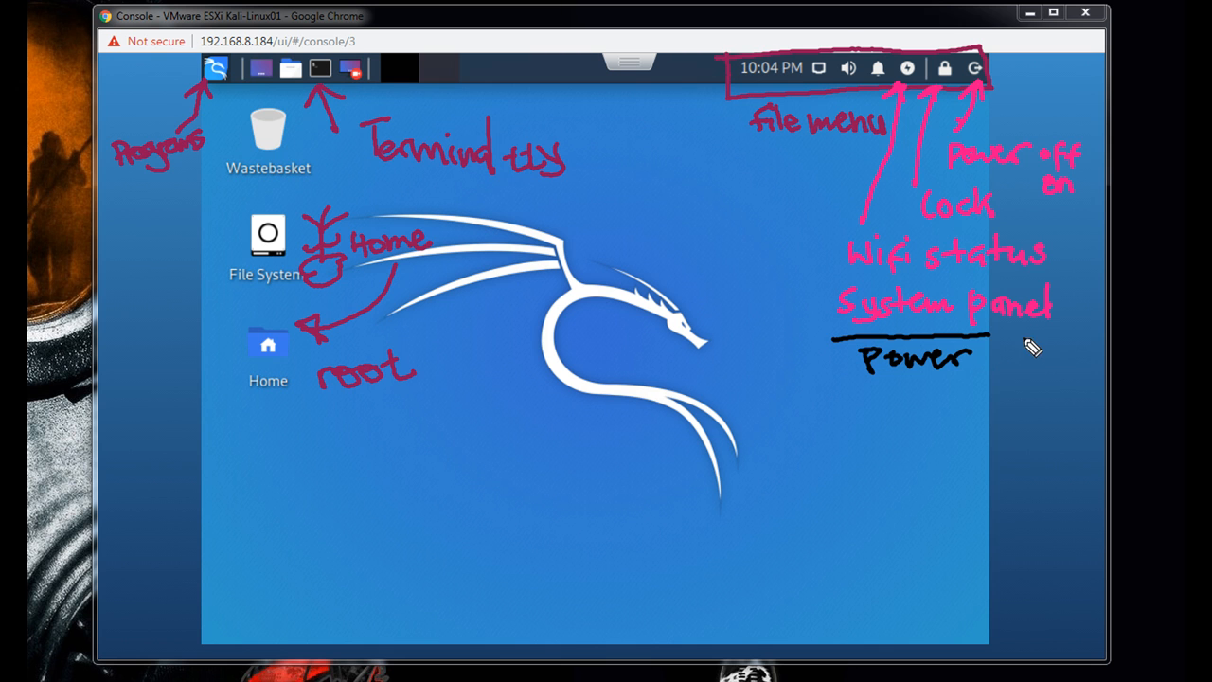
mouse_move(998, 358)
mouse_down()
mouse_move(1074, 379)
mouse_move(1073, 362)
mouse_up()
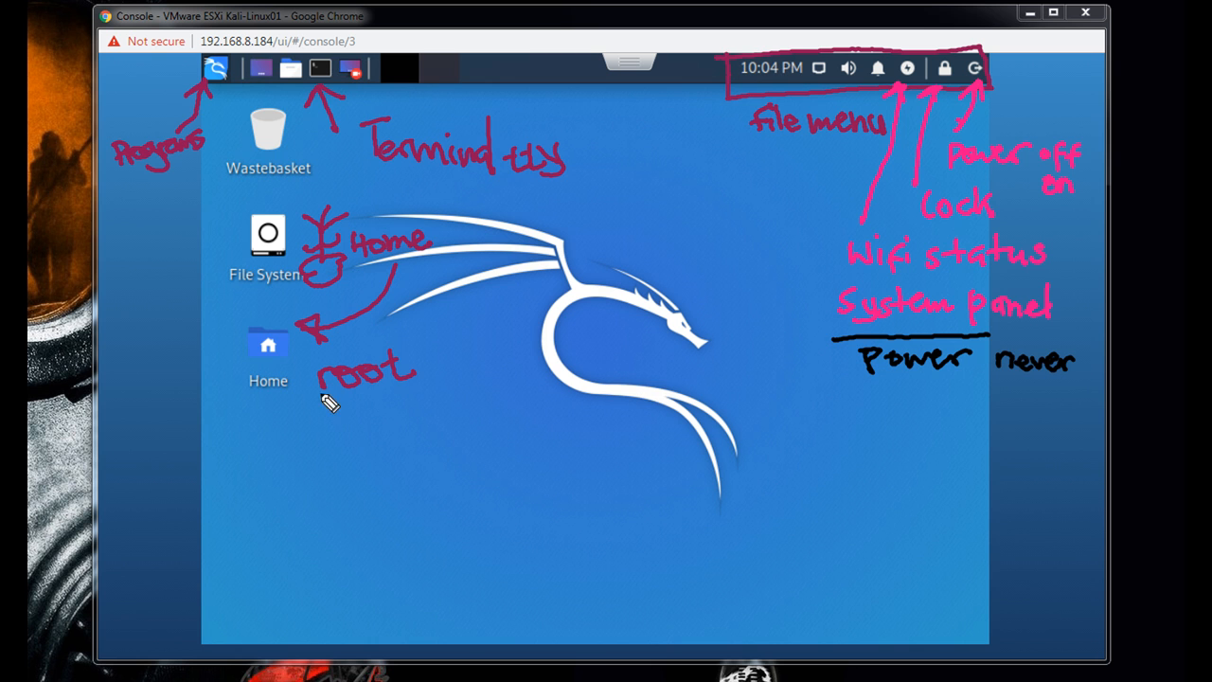
- Label the clock Time and the network icon connection type cable with black arrows, and clear all the markings
drag(725, 117, 673, 157)
drag(756, 93, 764, 85)
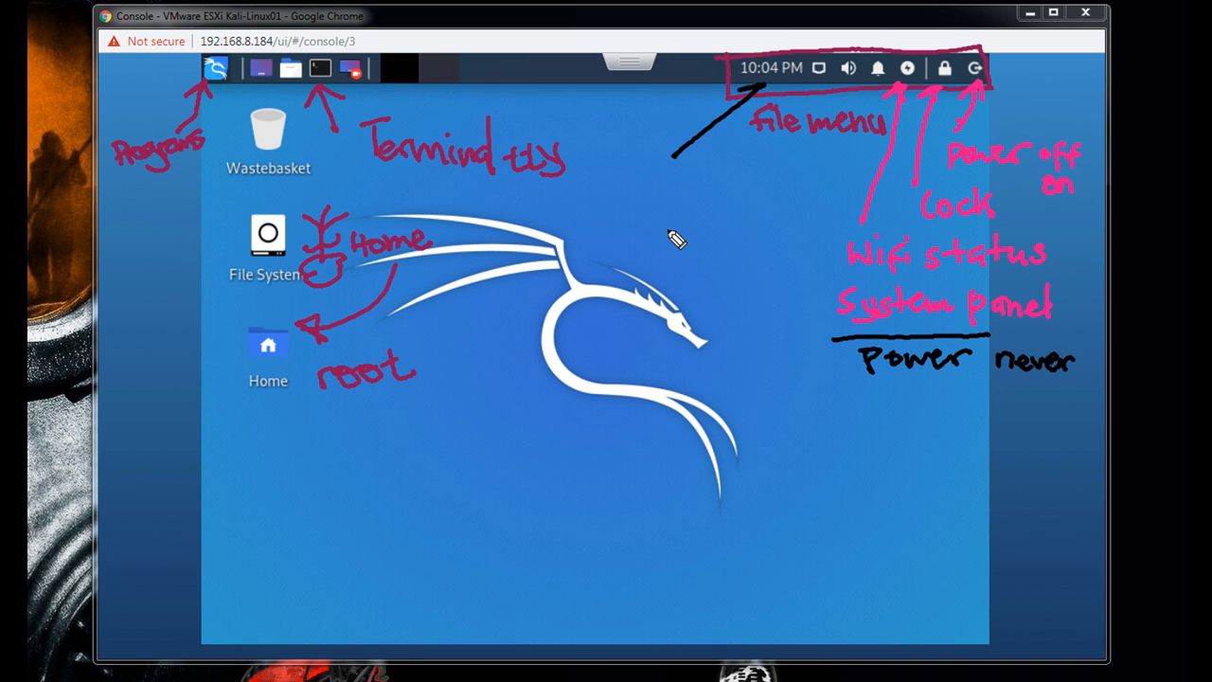
mouse_move(655, 186)
mouse_down()
mouse_move(682, 181)
mouse_move(669, 213)
mouse_move(730, 209)
mouse_up()
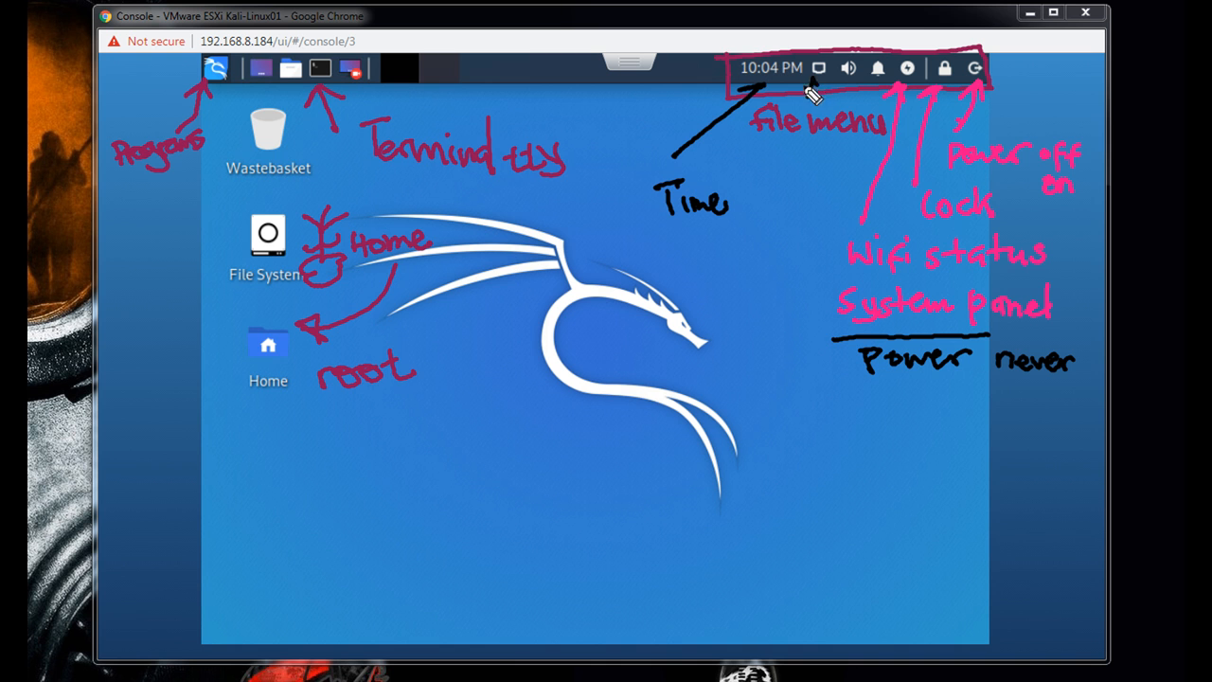
drag(808, 85, 789, 172)
mouse_move(747, 213)
mouse_down()
mouse_move(786, 224)
mouse_move(871, 184)
mouse_up()
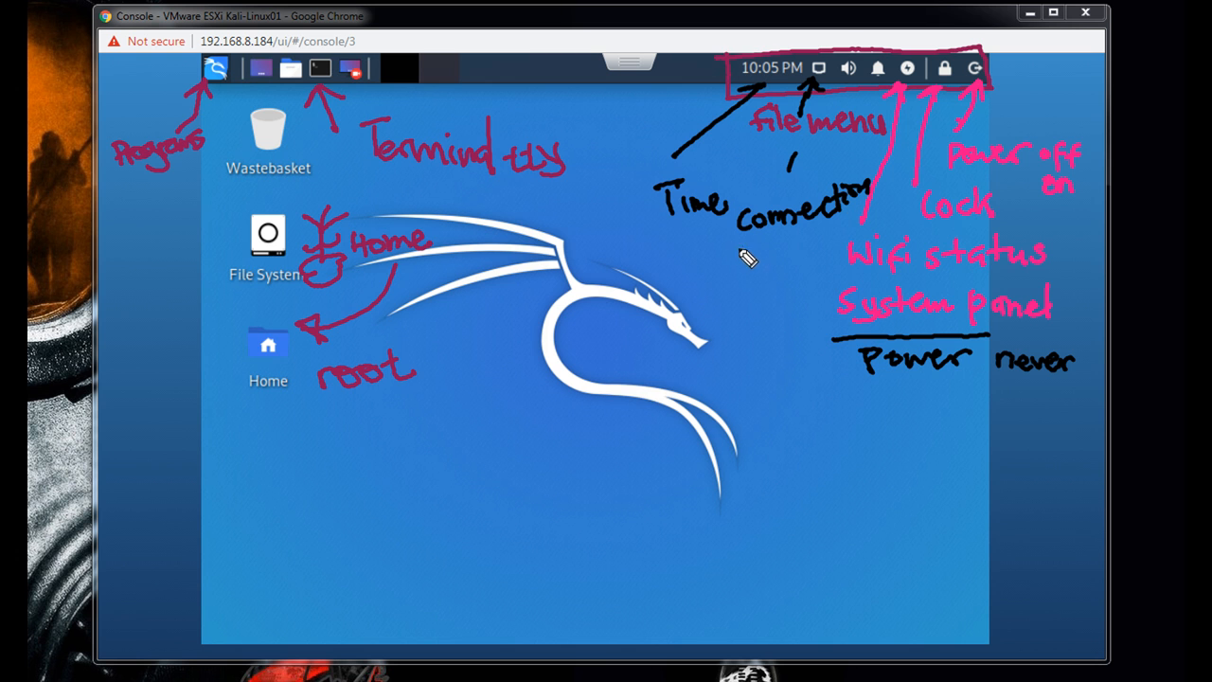
drag(745, 270, 814, 252)
mouse_move(747, 300)
mouse_down()
mouse_move(768, 300)
mouse_move(773, 279)
mouse_move(782, 302)
mouse_move(811, 273)
mouse_up()
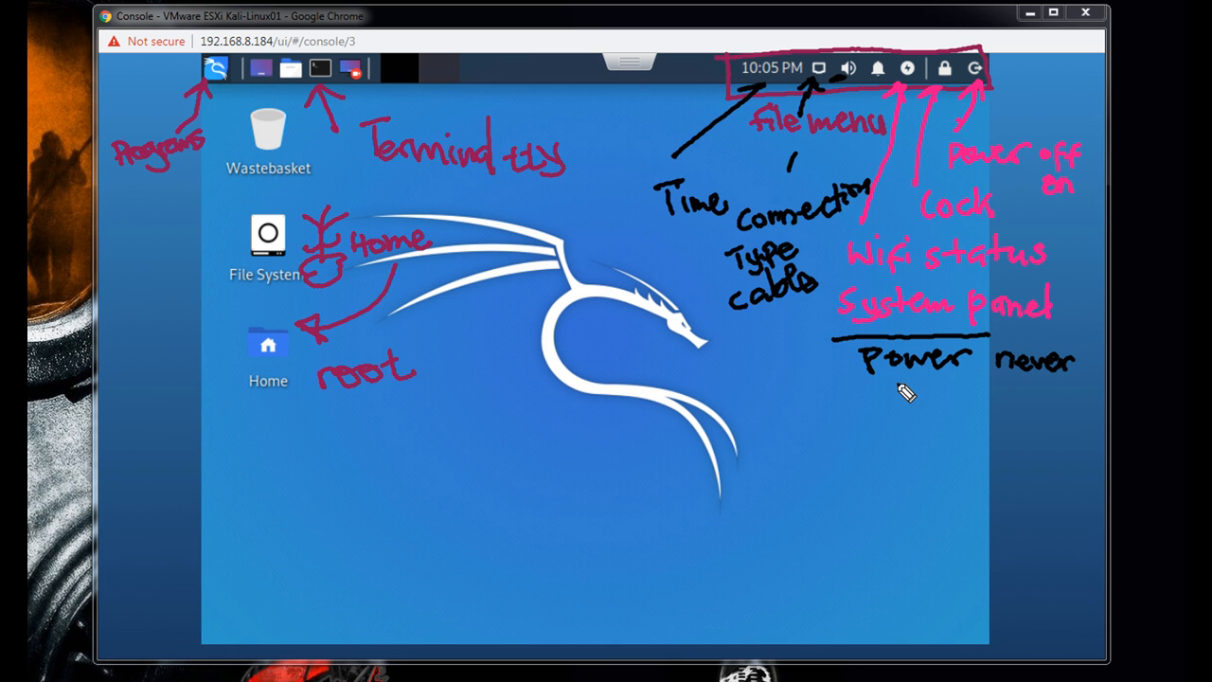
drag(824, 415, 856, 394)
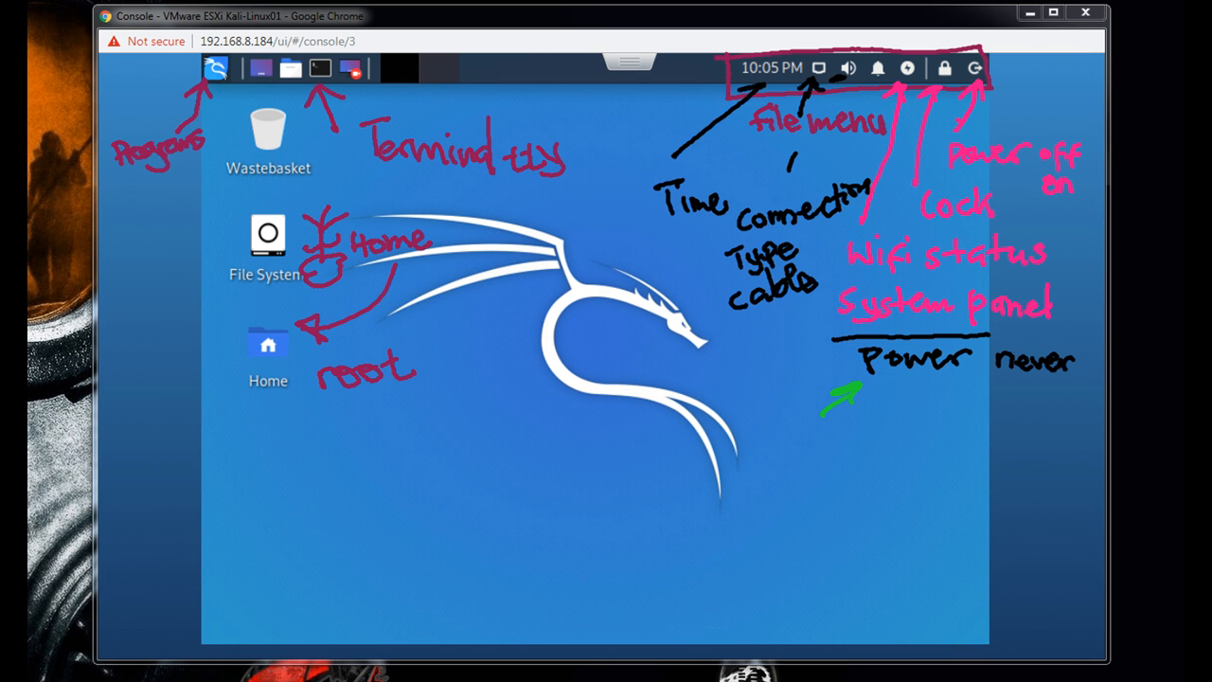
key(Escape)
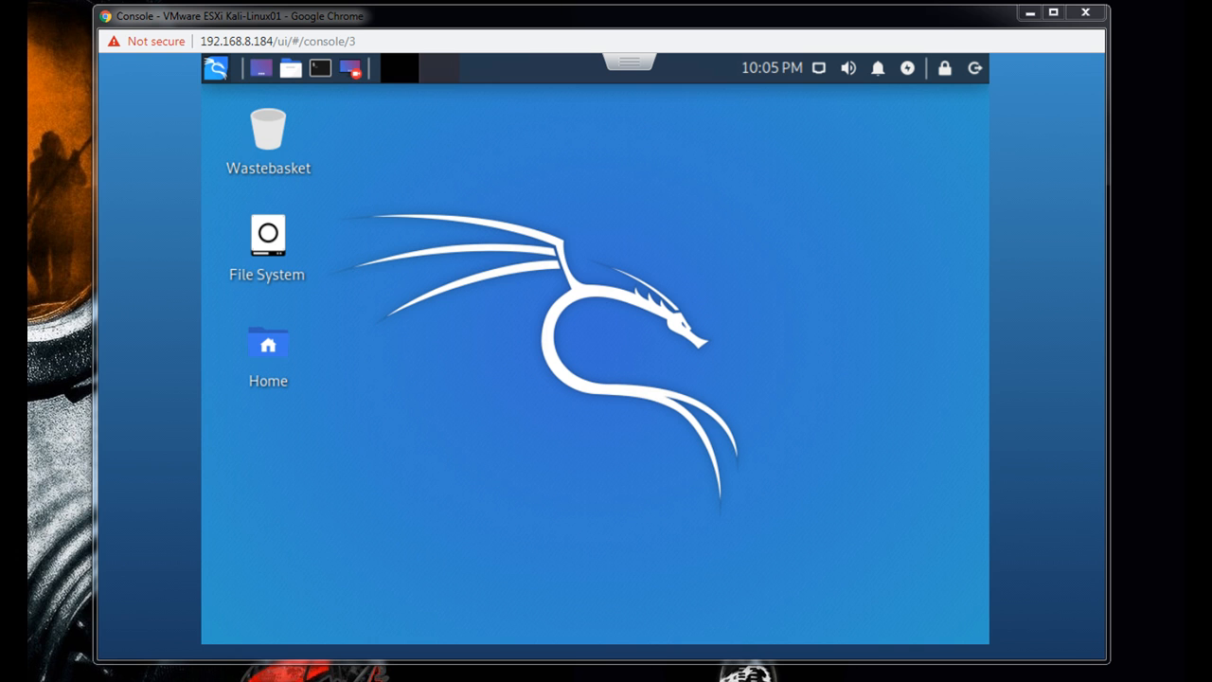
- Open the power manager settings and pick Suspend as the system sleep mode
click(908, 69)
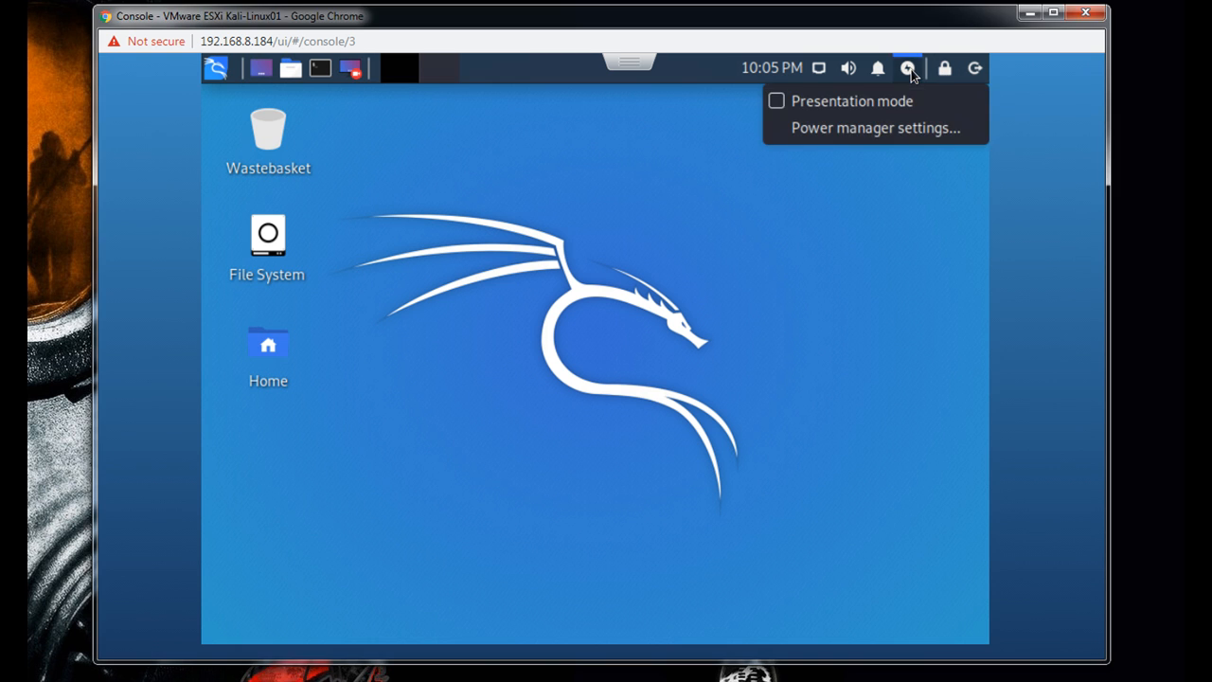
click(865, 132)
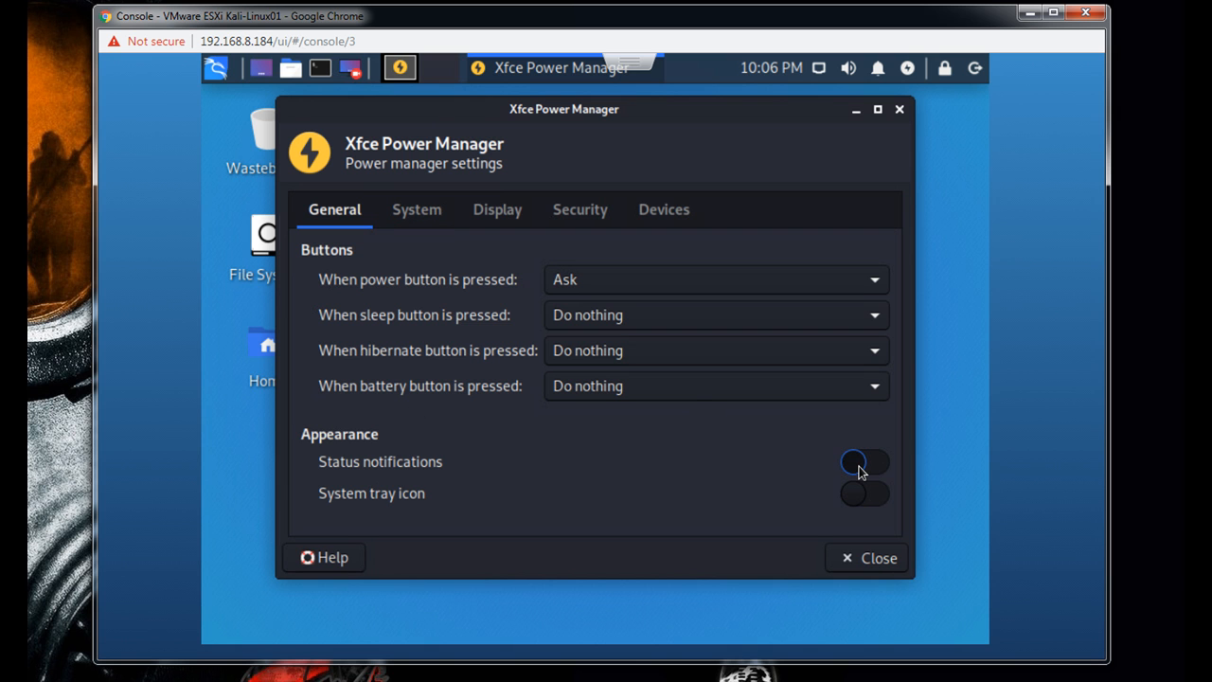
click(442, 216)
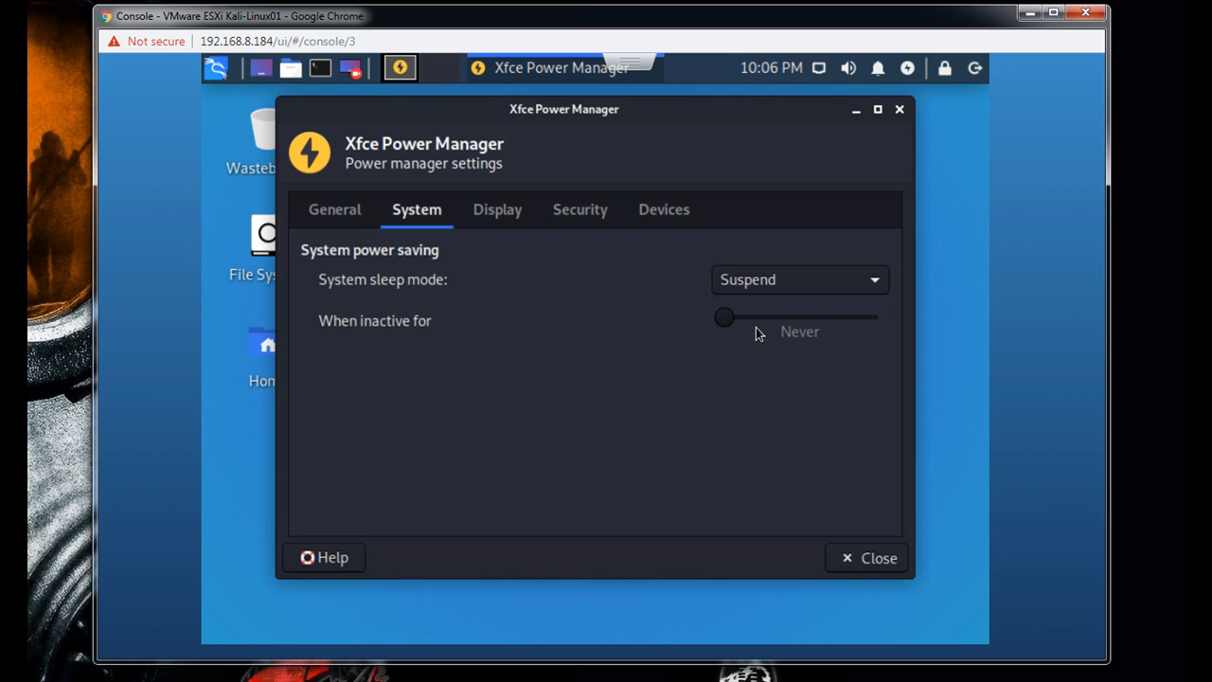
click(874, 286)
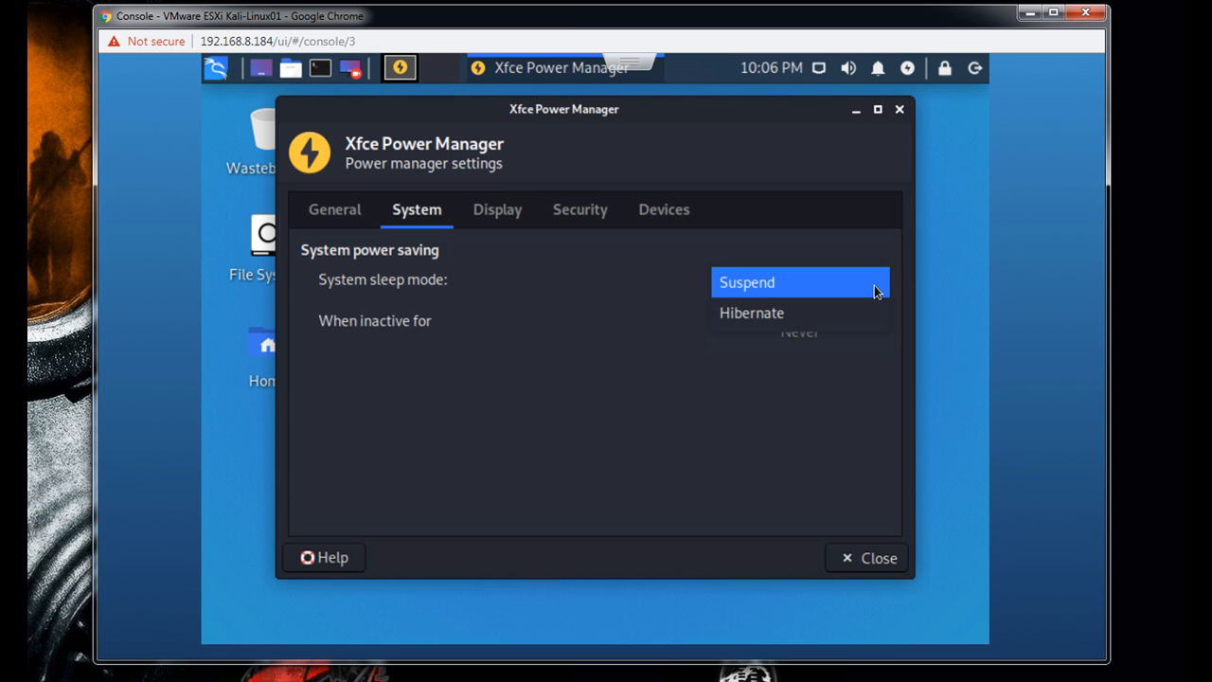
click(874, 288)
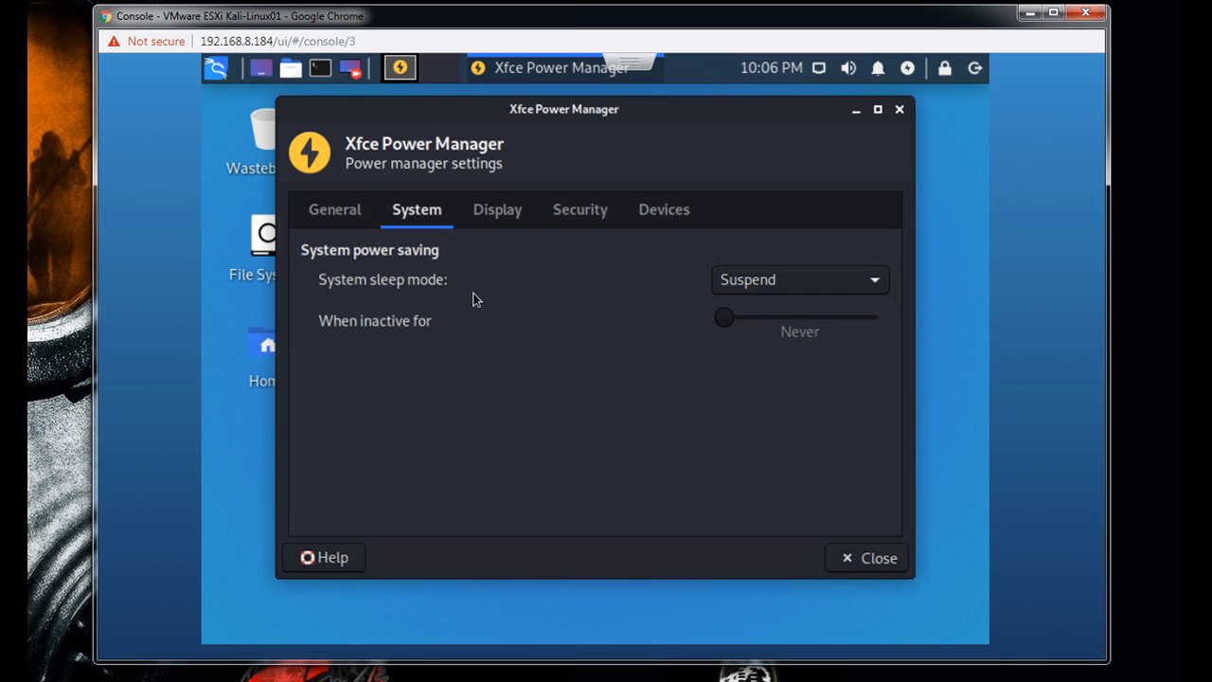
- Set the display's blank, sleep and switch-off delays to Never and turn off display power management
click(494, 222)
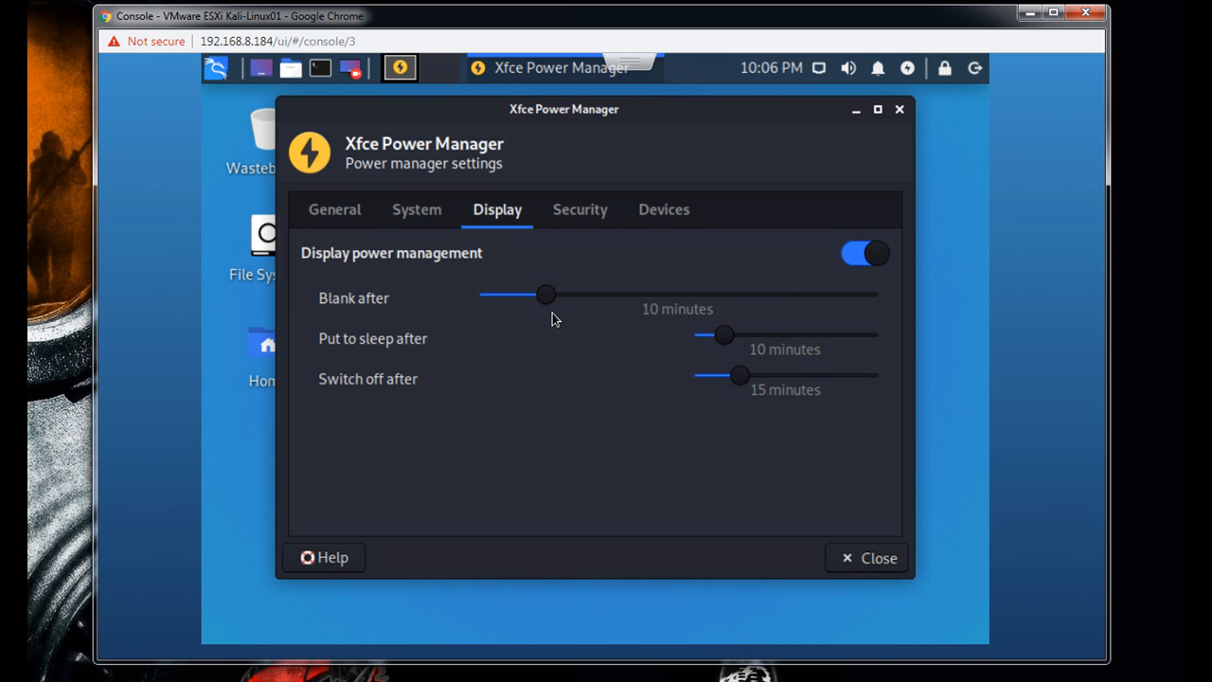
drag(543, 300, 473, 303)
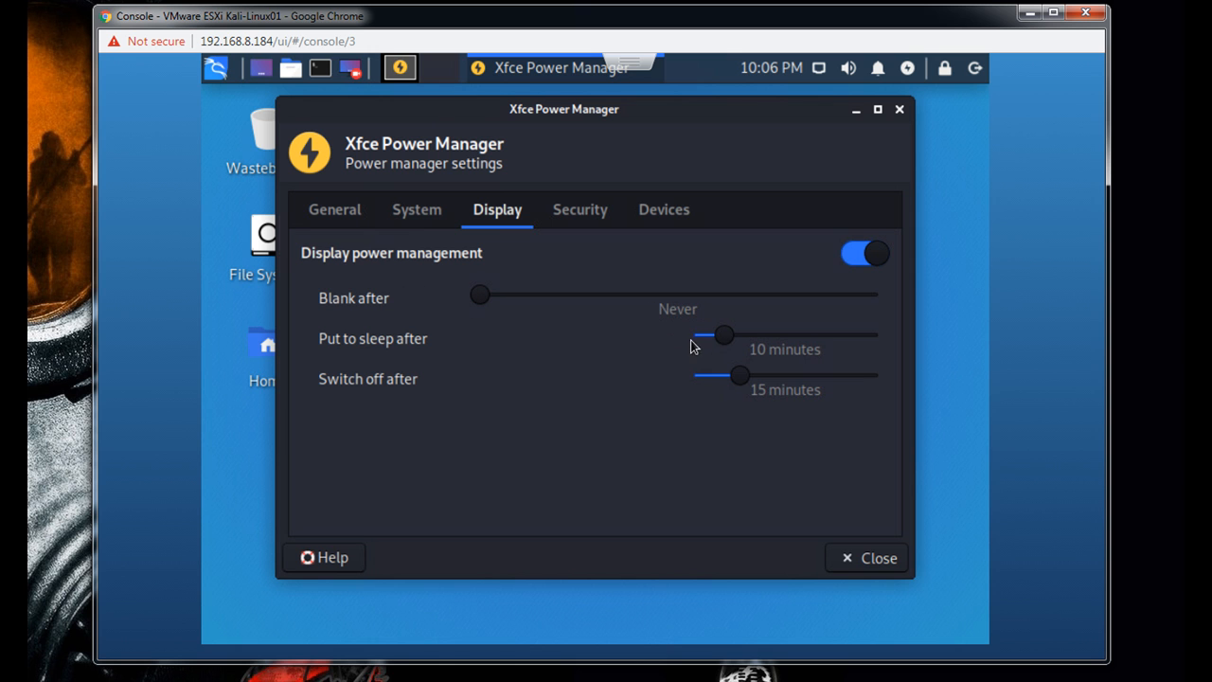
drag(722, 337, 689, 337)
drag(735, 377, 678, 378)
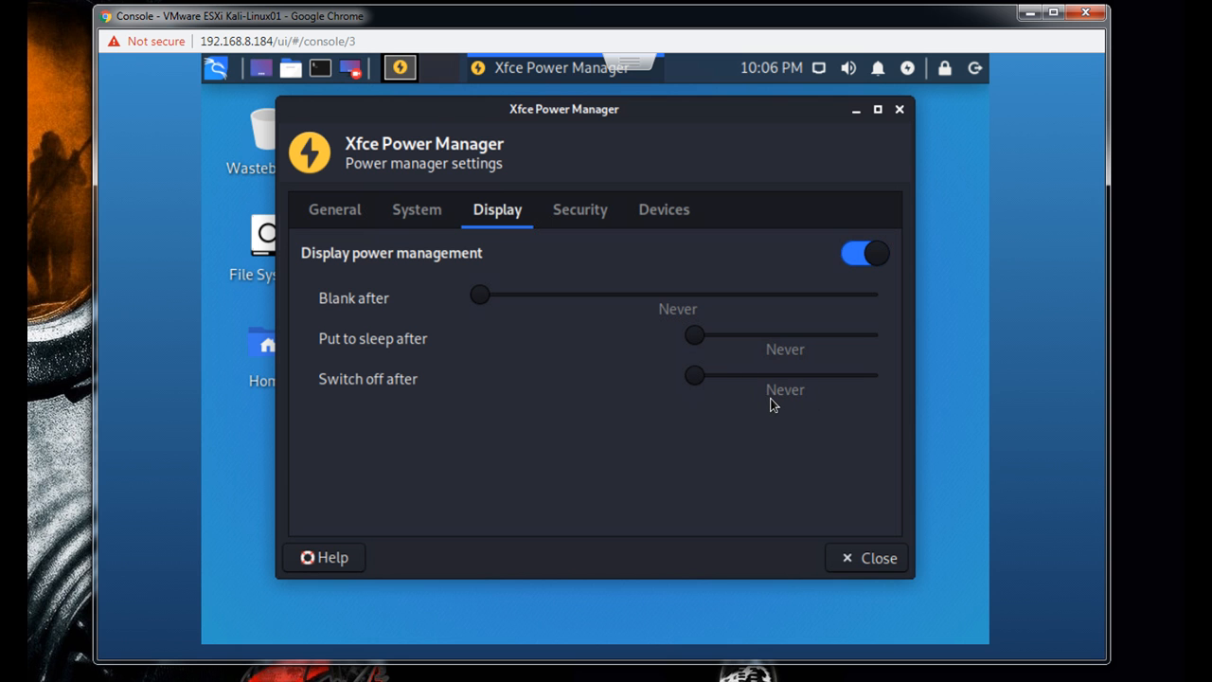
click(855, 261)
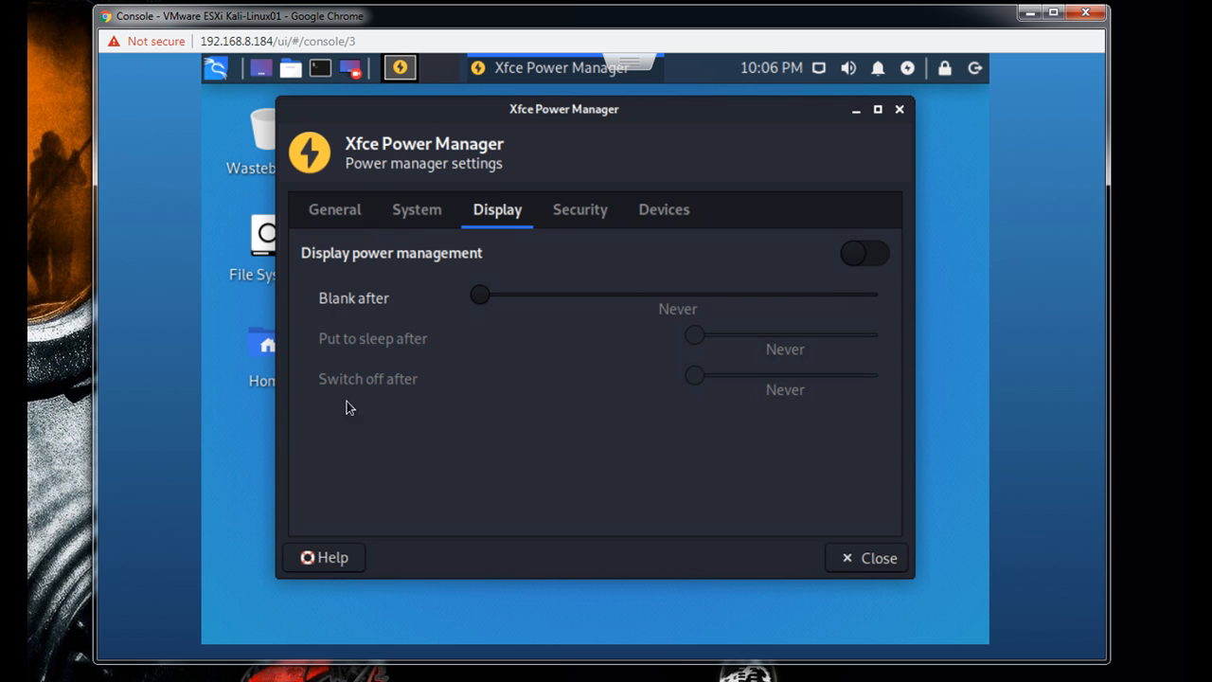
- Disable locking the screen when the system goes to sleep, set automatic session locking to Never, and close the power manager
click(569, 220)
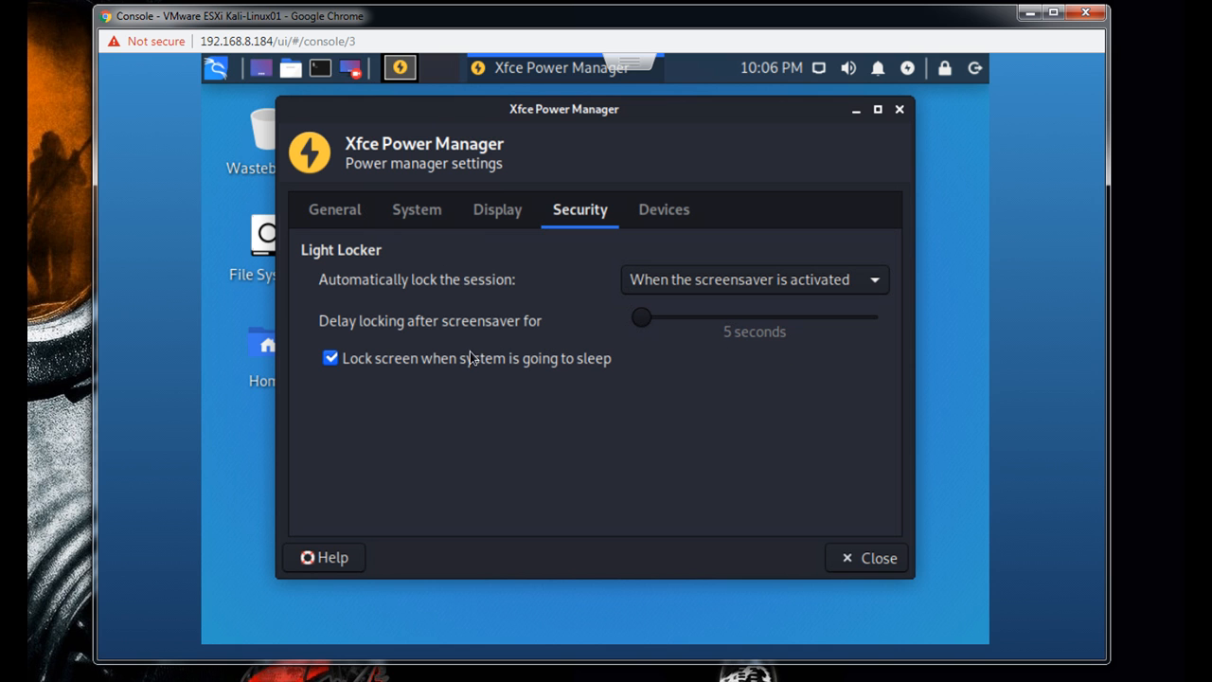
click(329, 362)
click(871, 293)
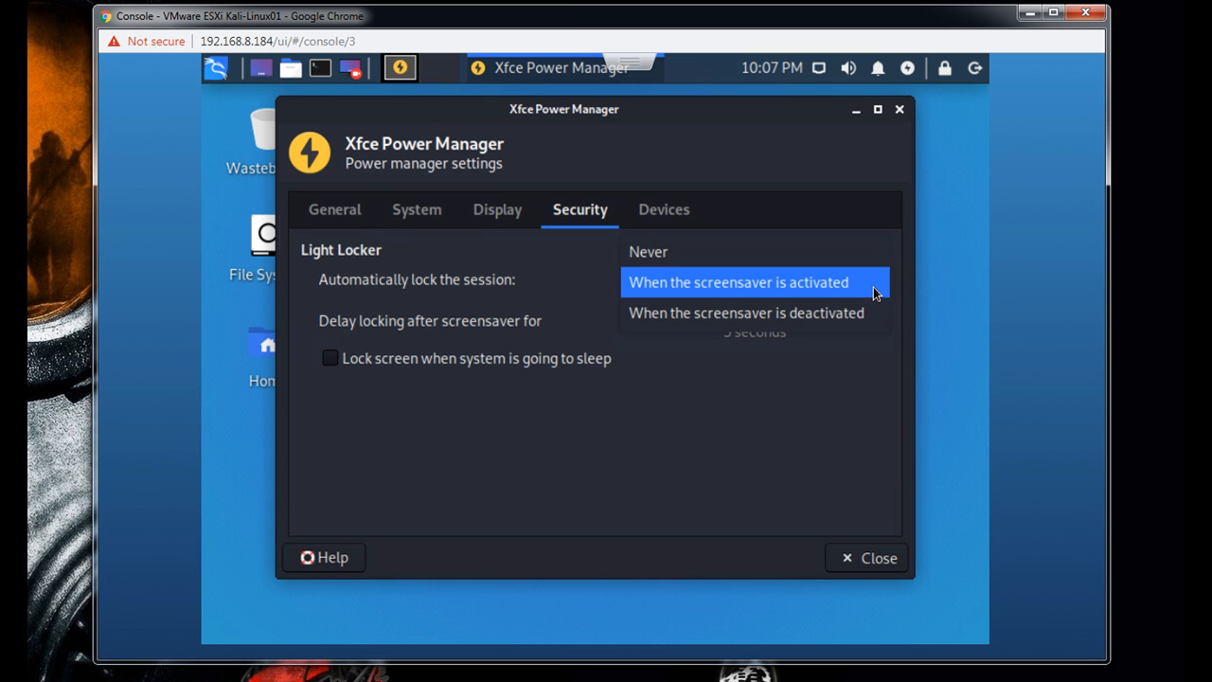
click(682, 251)
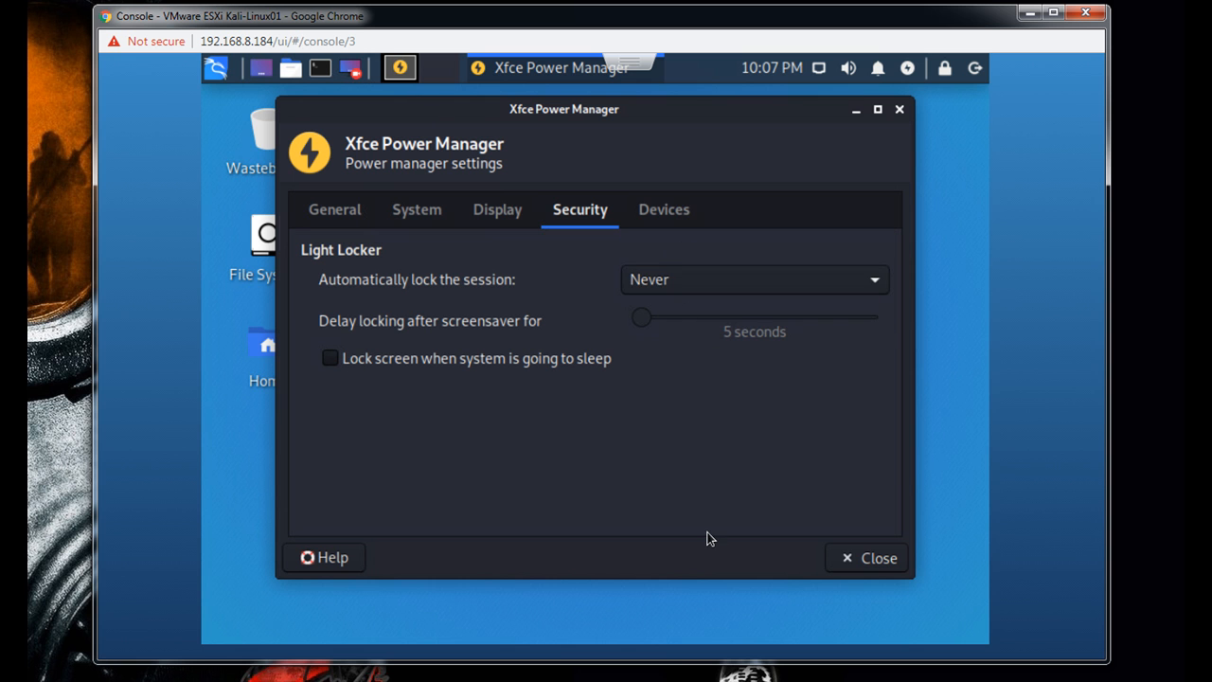
click(672, 219)
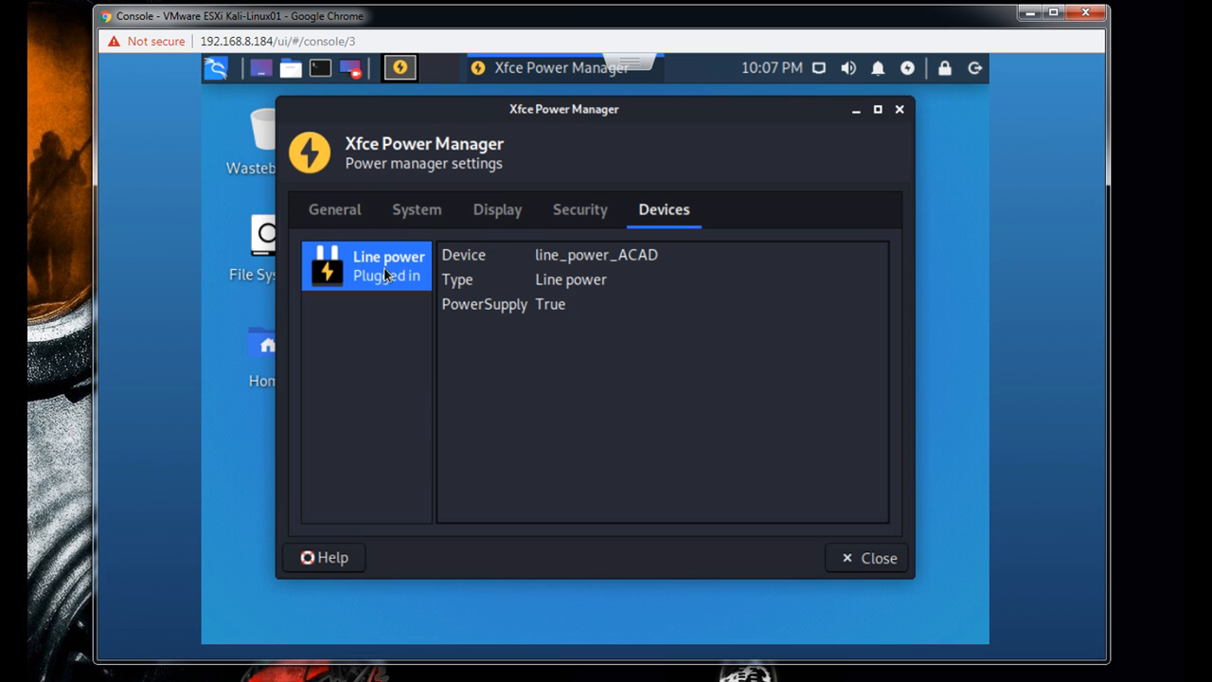
click(867, 559)
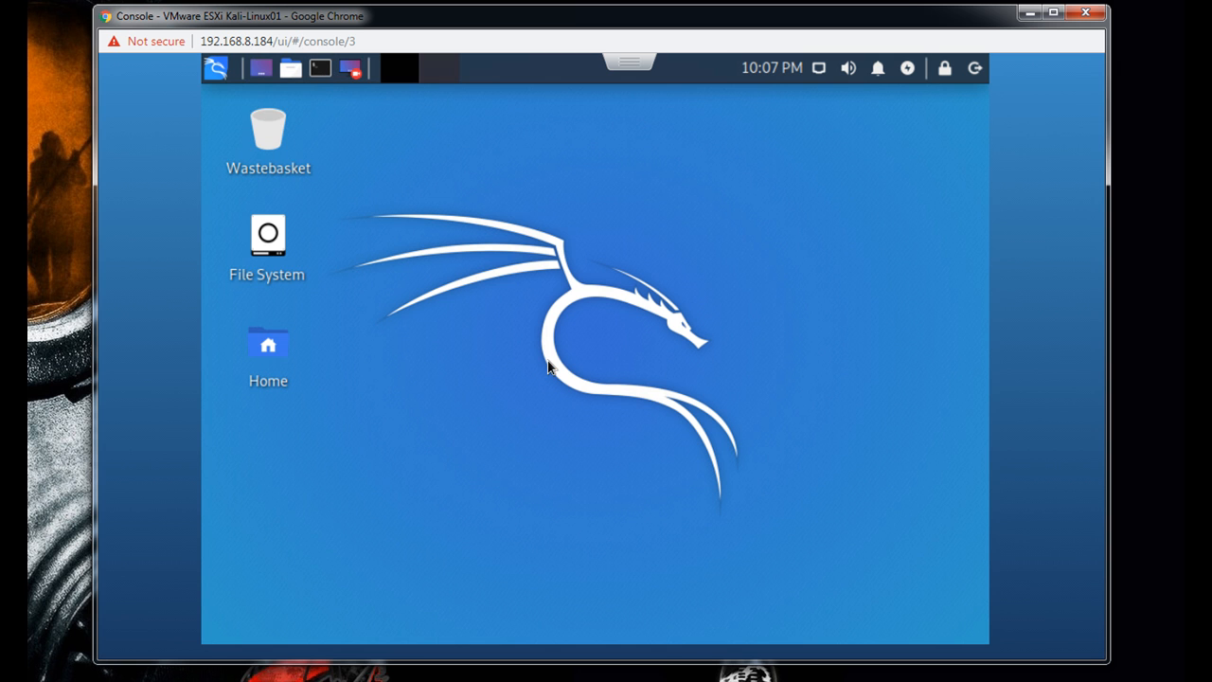
- View the general properties of the Desktop folder and close them
right_click(527, 330)
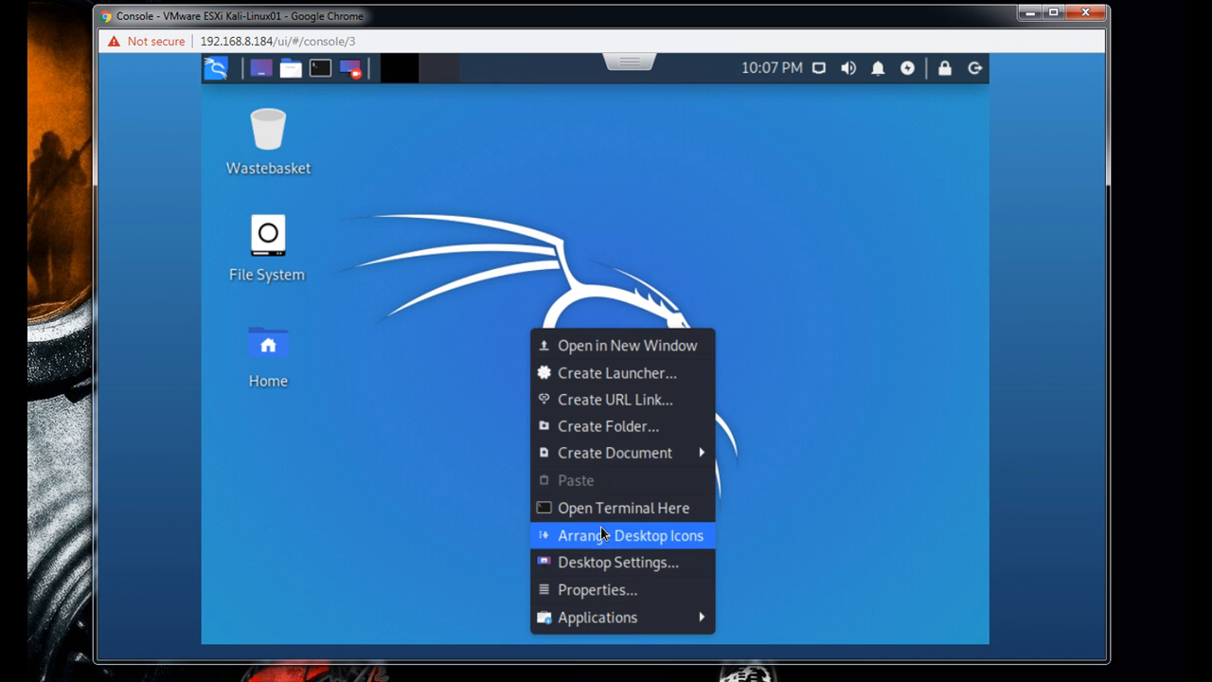
click(615, 590)
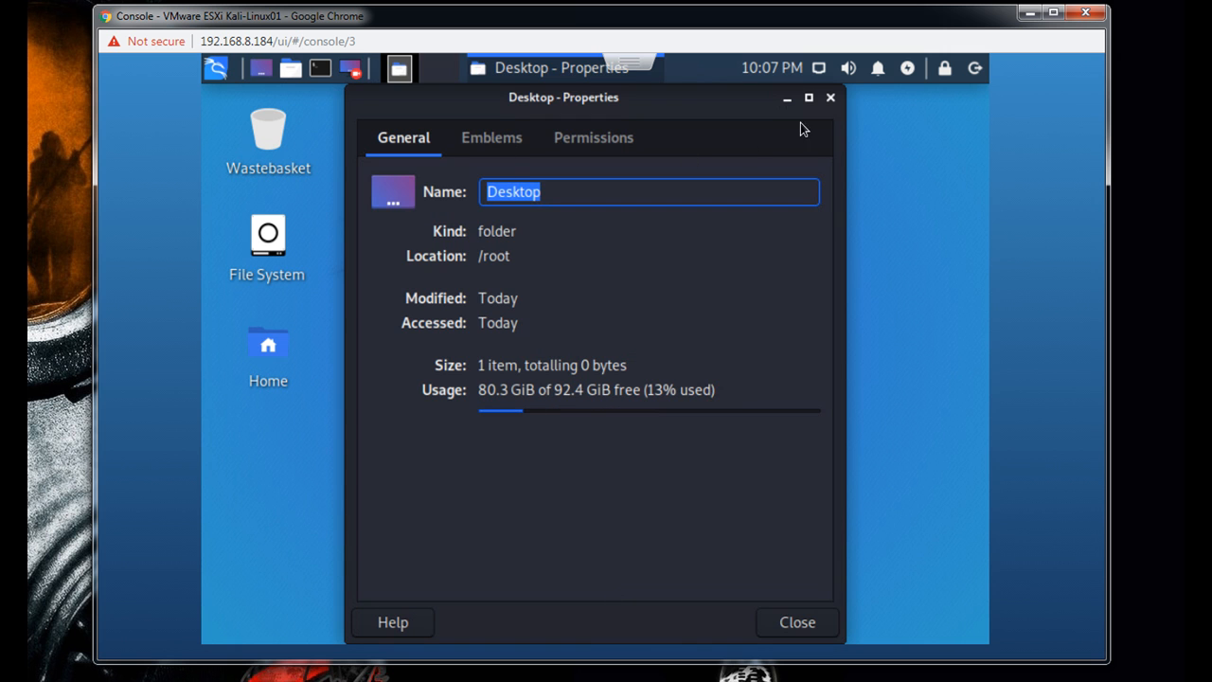
click(830, 98)
- Change the desktop wallpaper to the dark image with the KALI LINUX lettering and close the desktop settings
right_click(677, 200)
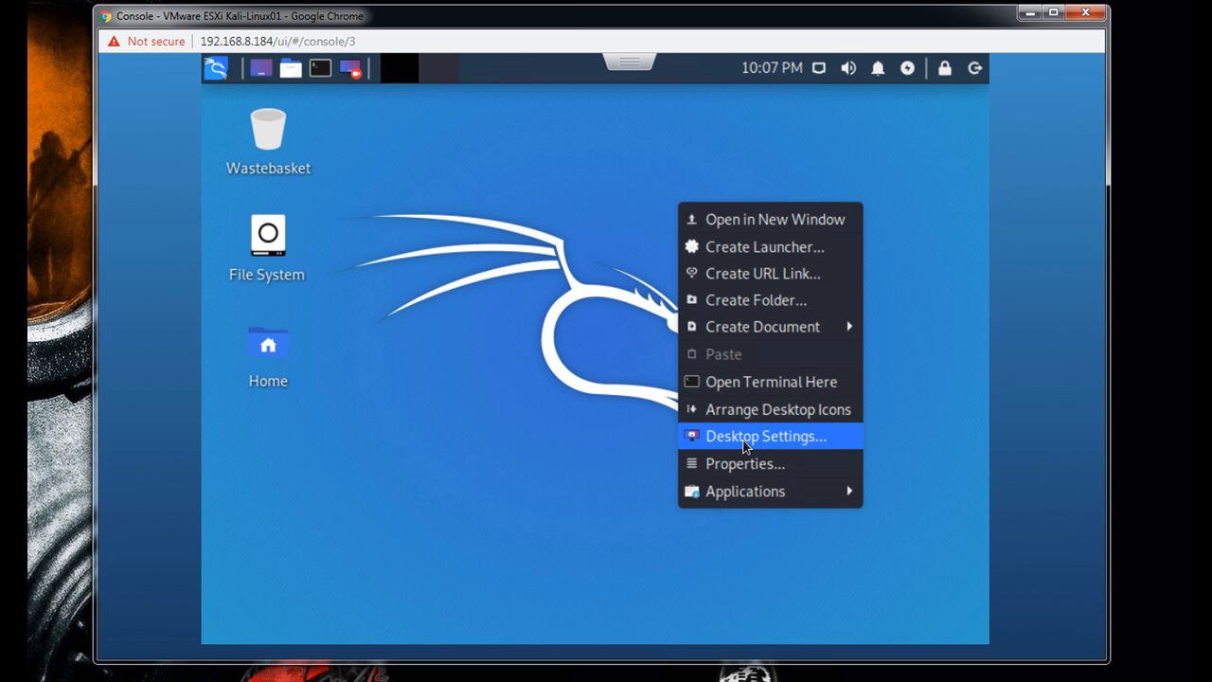
click(744, 437)
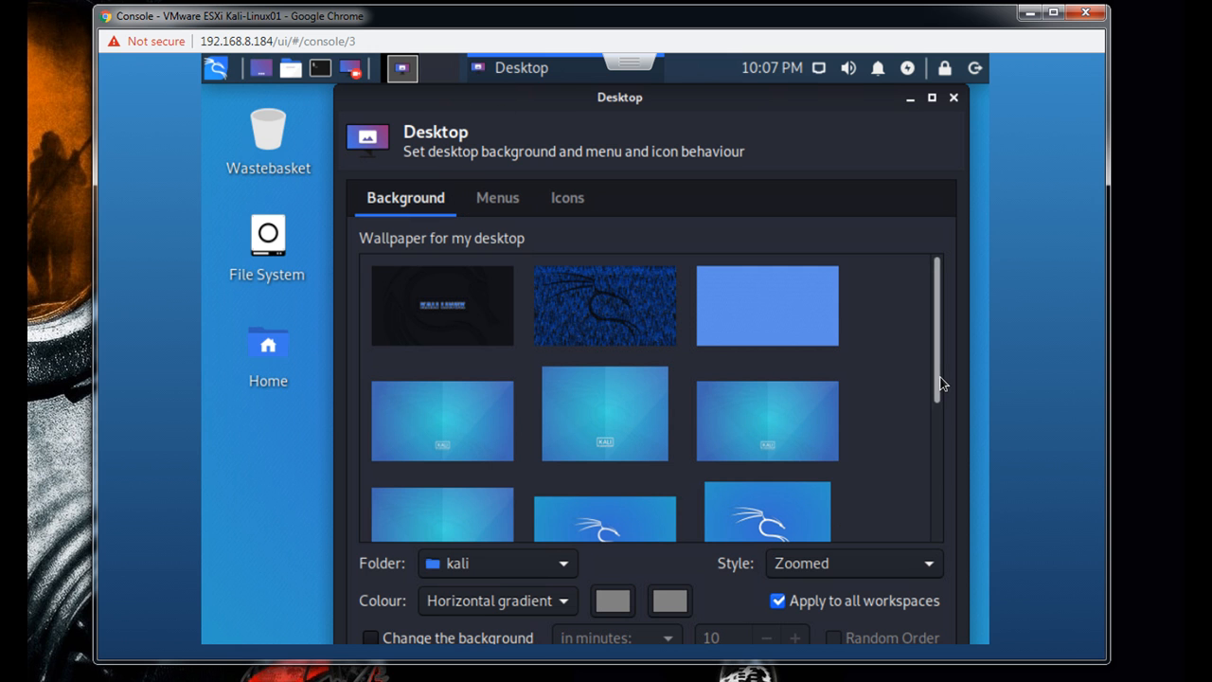
drag(940, 390, 939, 338)
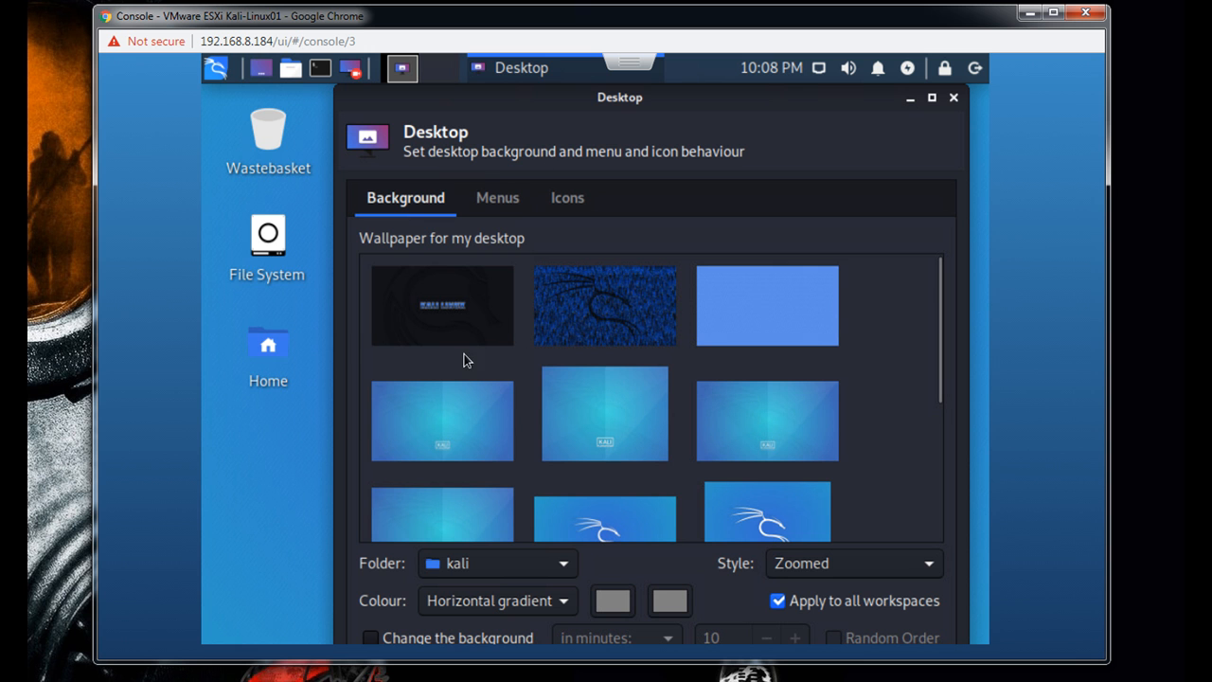
click(451, 320)
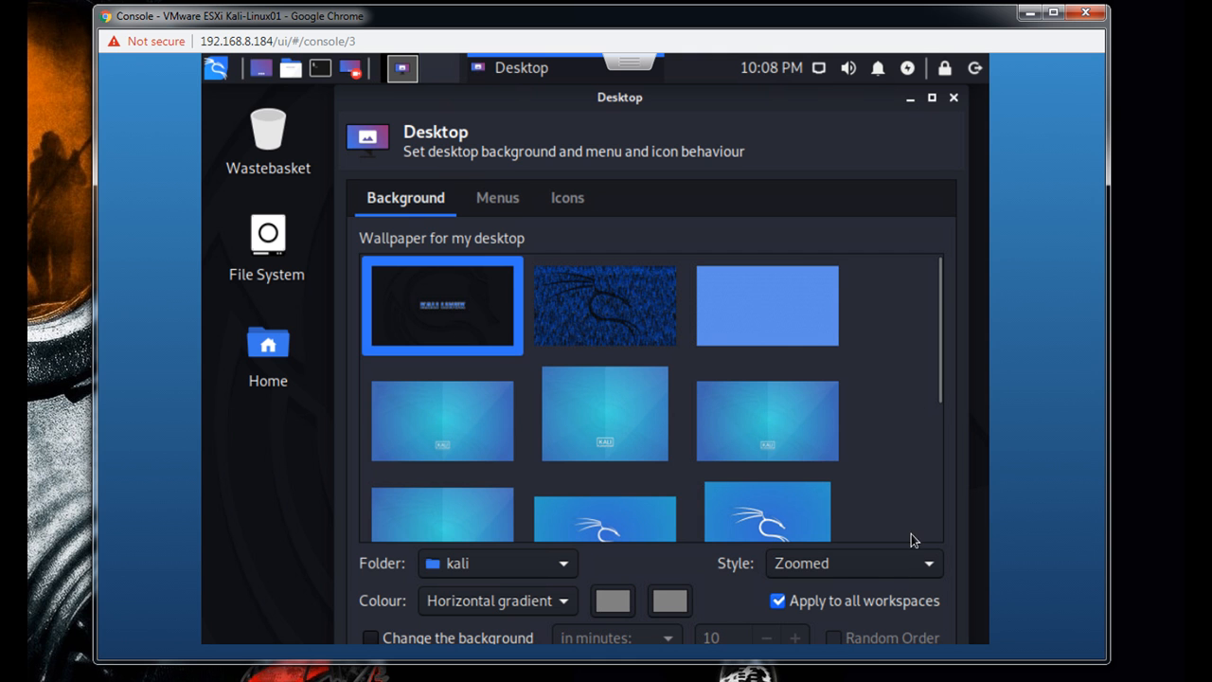
drag(938, 382, 940, 440)
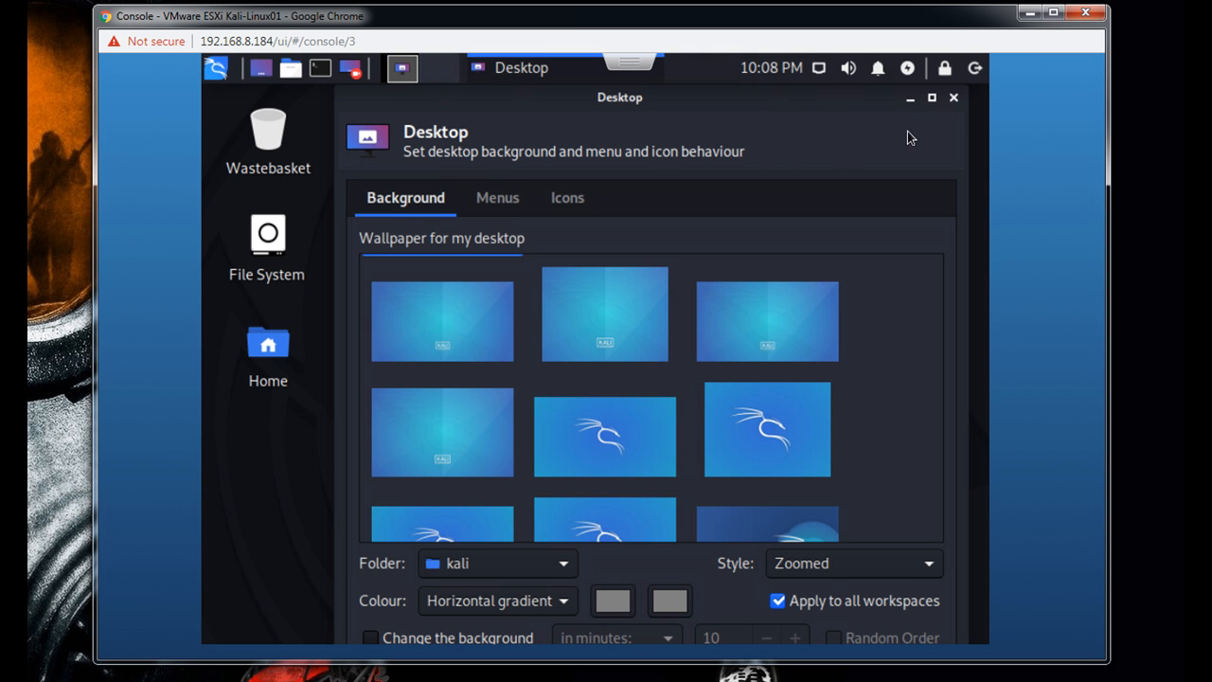
click(955, 97)
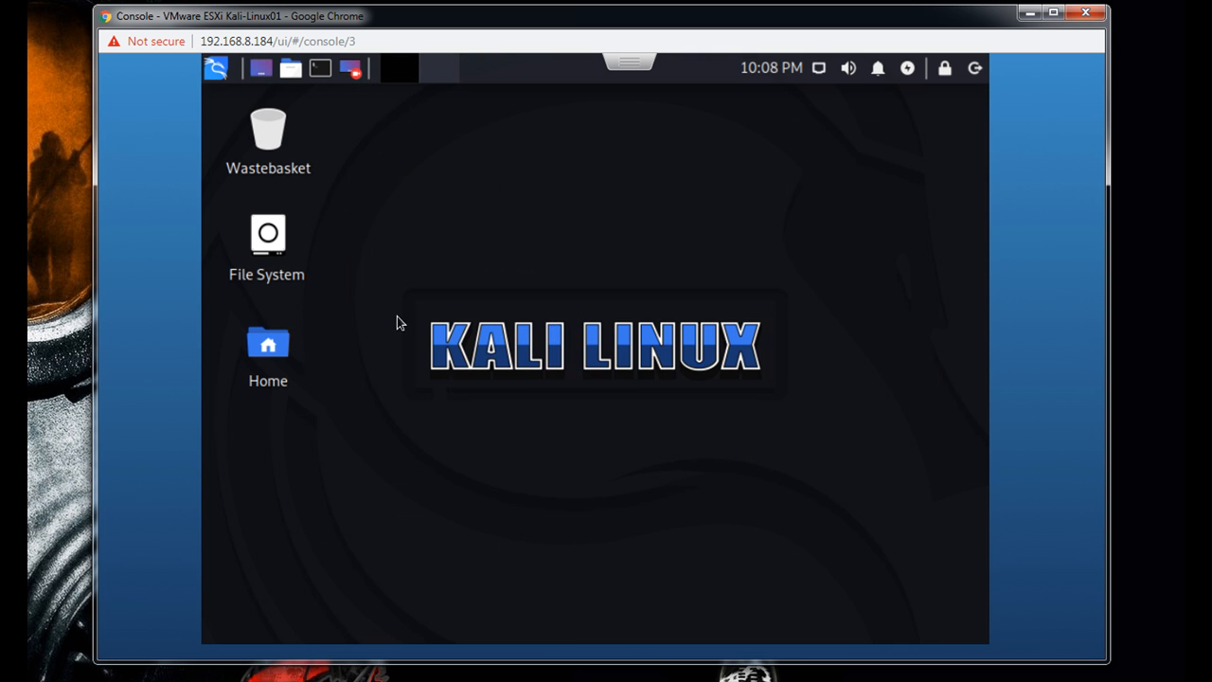
- Open a terminal window and move it clear of the desktop icons
click(315, 73)
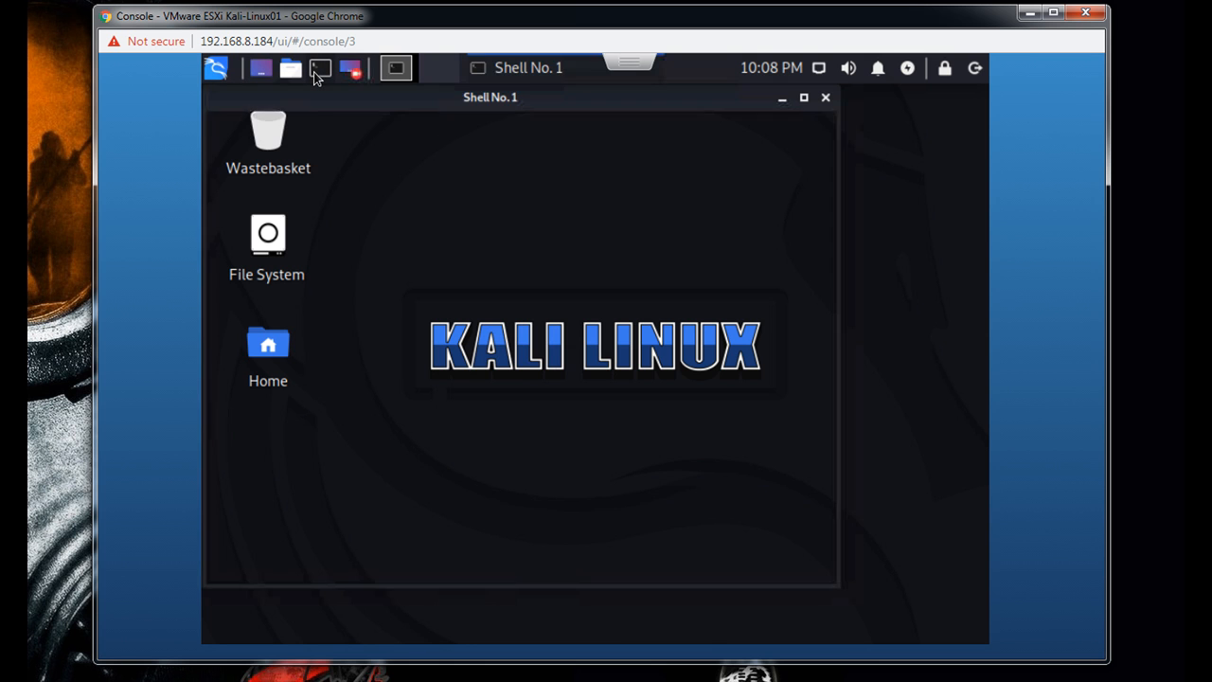
drag(602, 105, 740, 116)
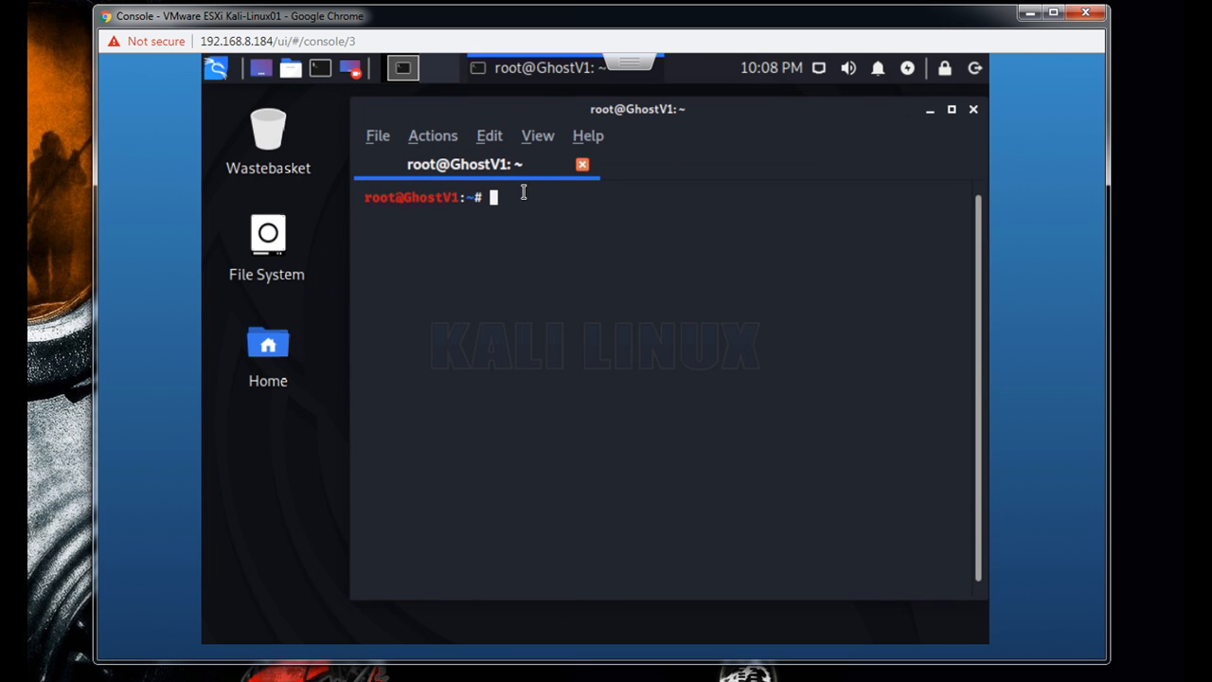
- Try to set the terminal font to Bitstream Vera Sans Mono at 14 pt and close the terminal settings
click(371, 137)
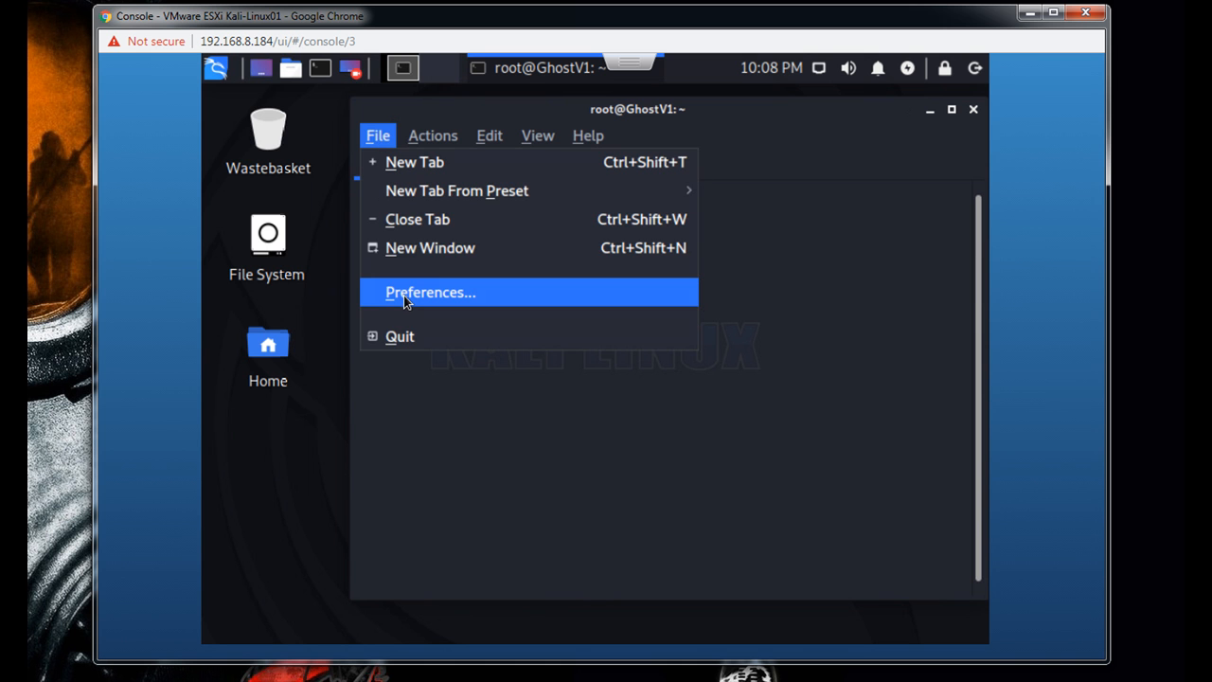
click(404, 295)
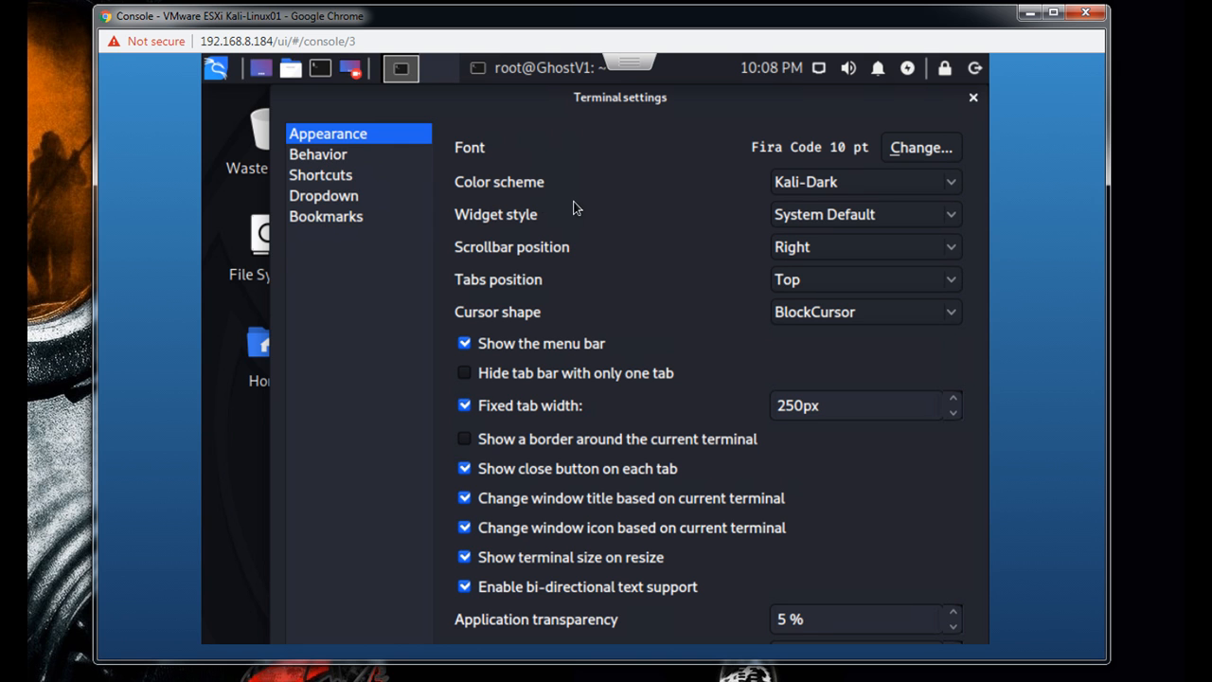
click(928, 158)
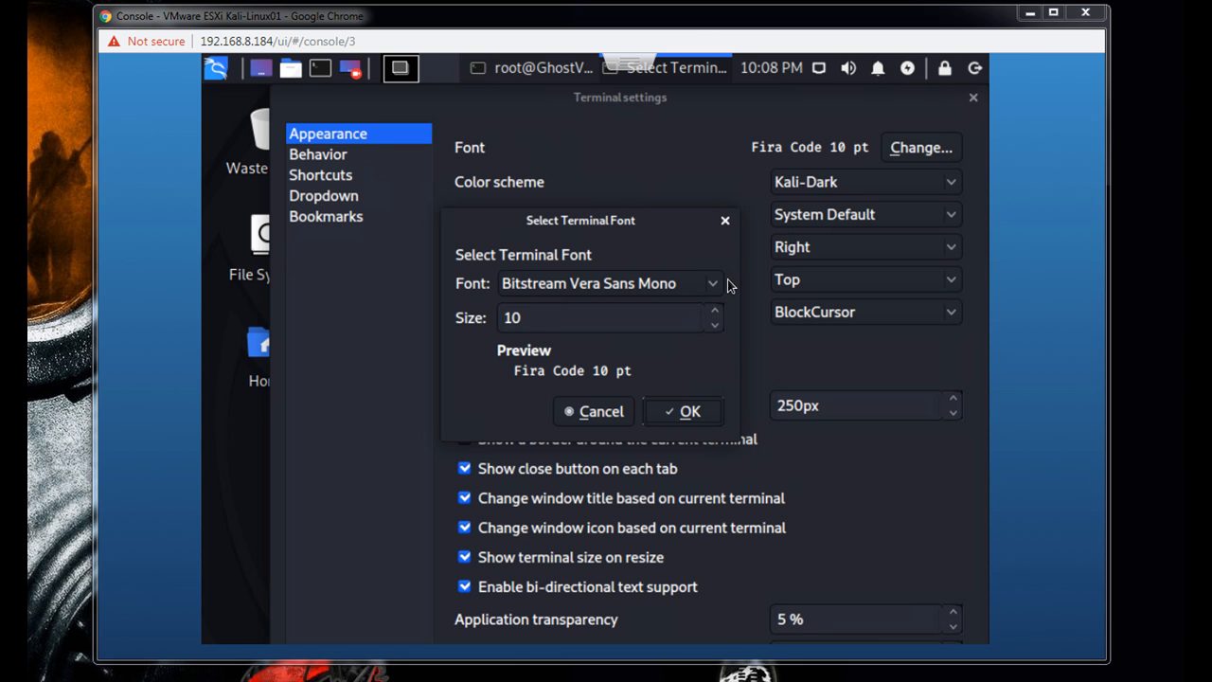
click(714, 311)
double_click(718, 313)
click(718, 313)
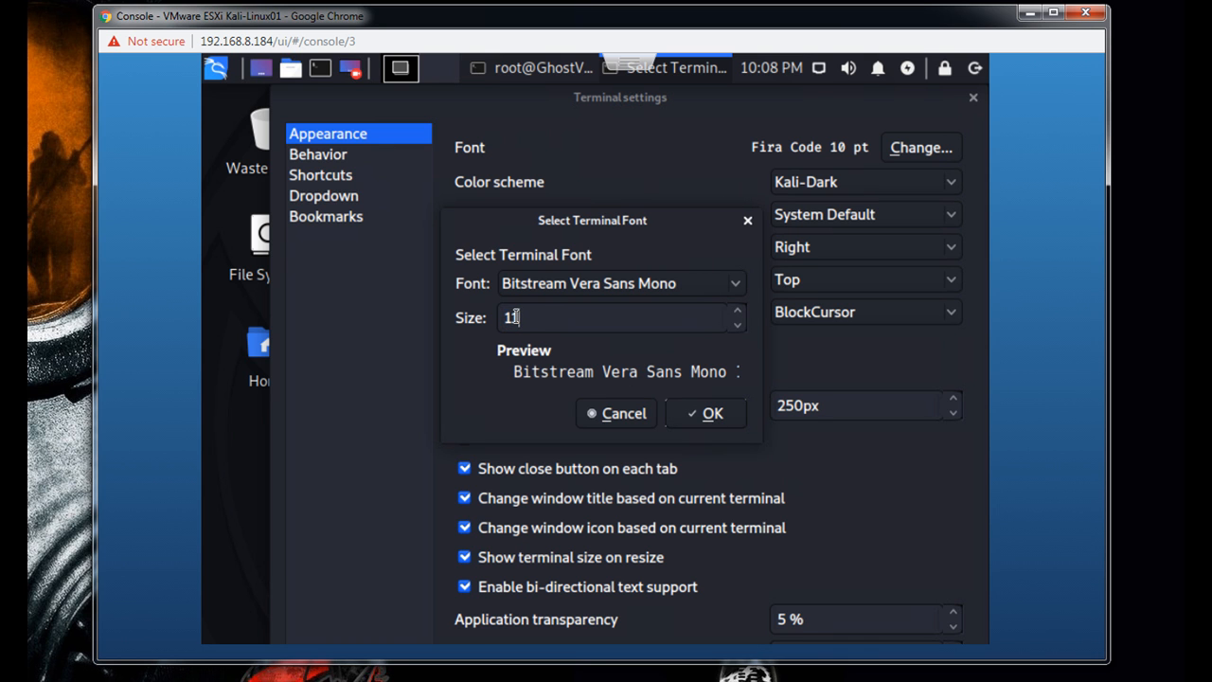
drag(524, 316, 502, 317)
text(14)
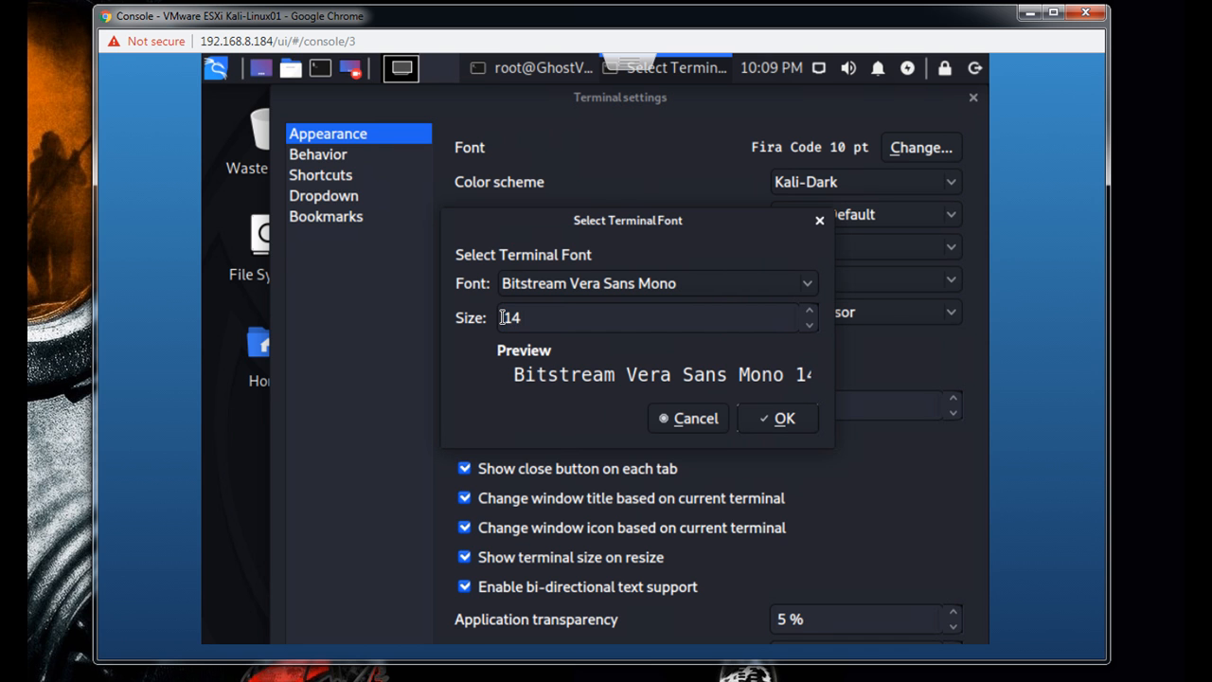
click(793, 421)
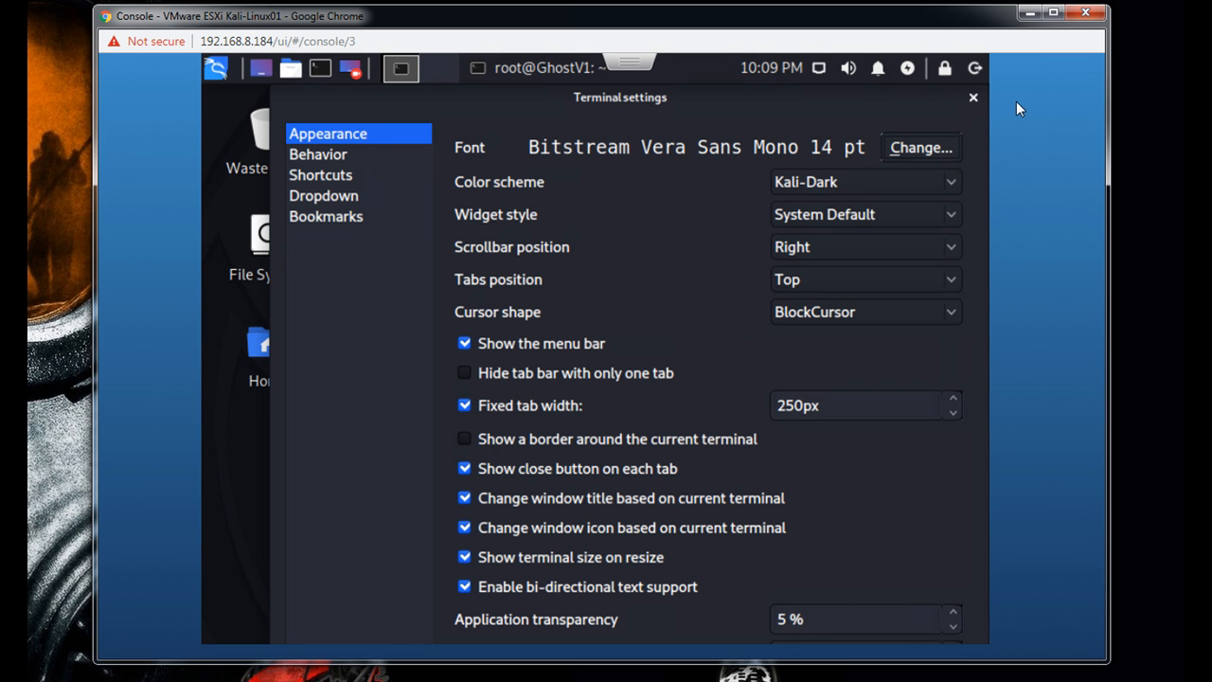
click(973, 99)
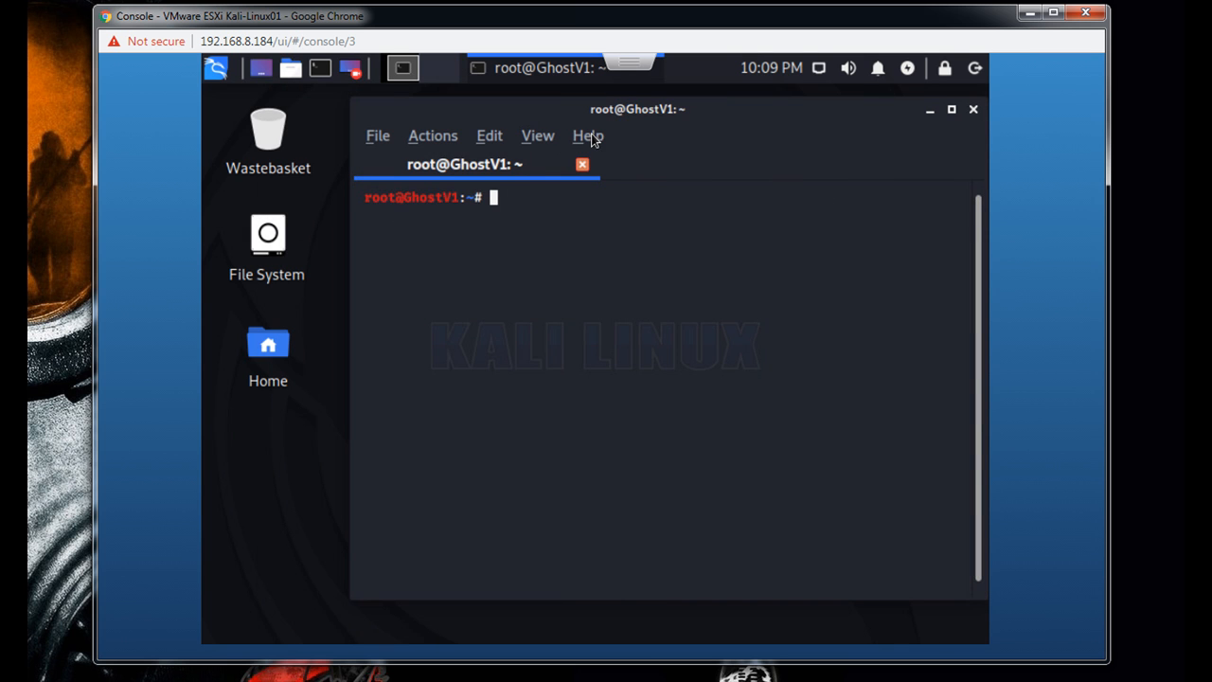
- Reopen the terminal preferences and choose Bitstream Vera Sans Mono at size 14 as the font
click(416, 141)
mouse_move(375, 142)
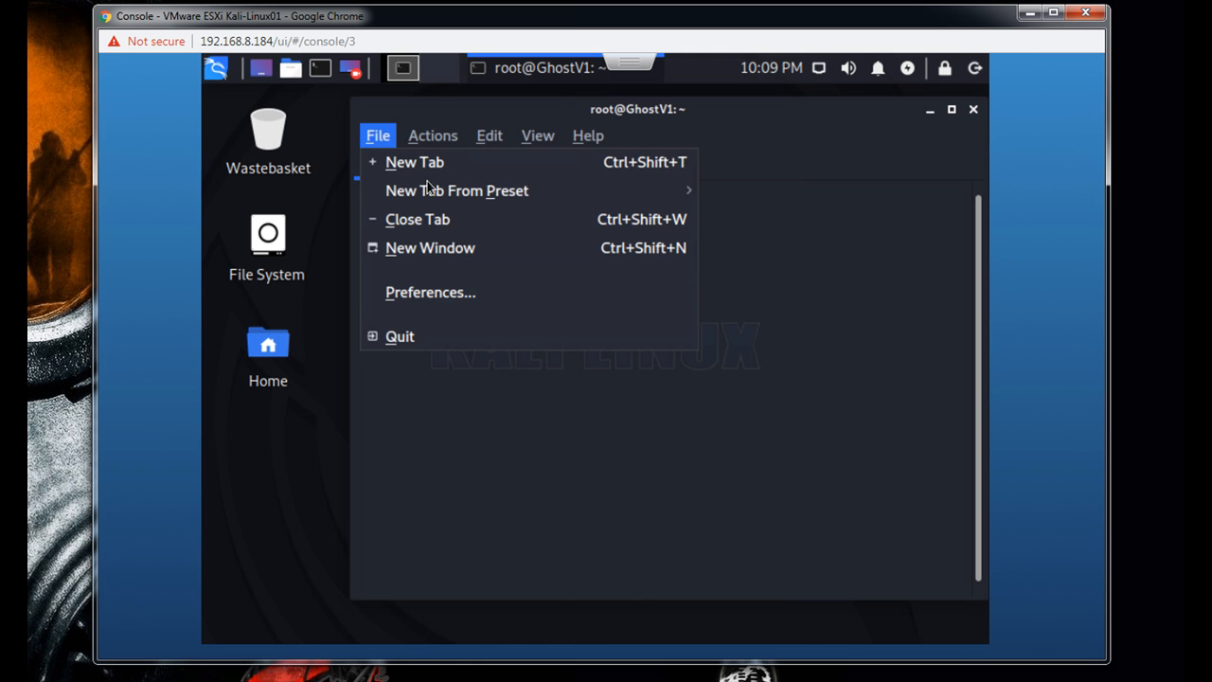
click(433, 293)
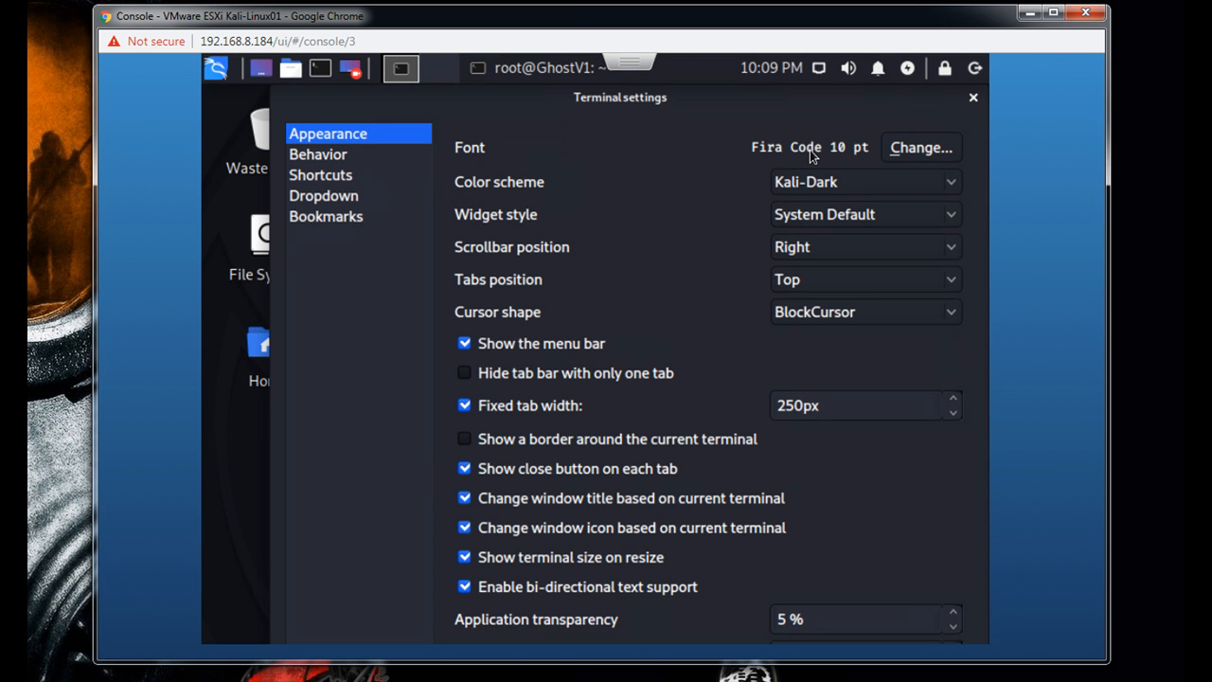
click(920, 148)
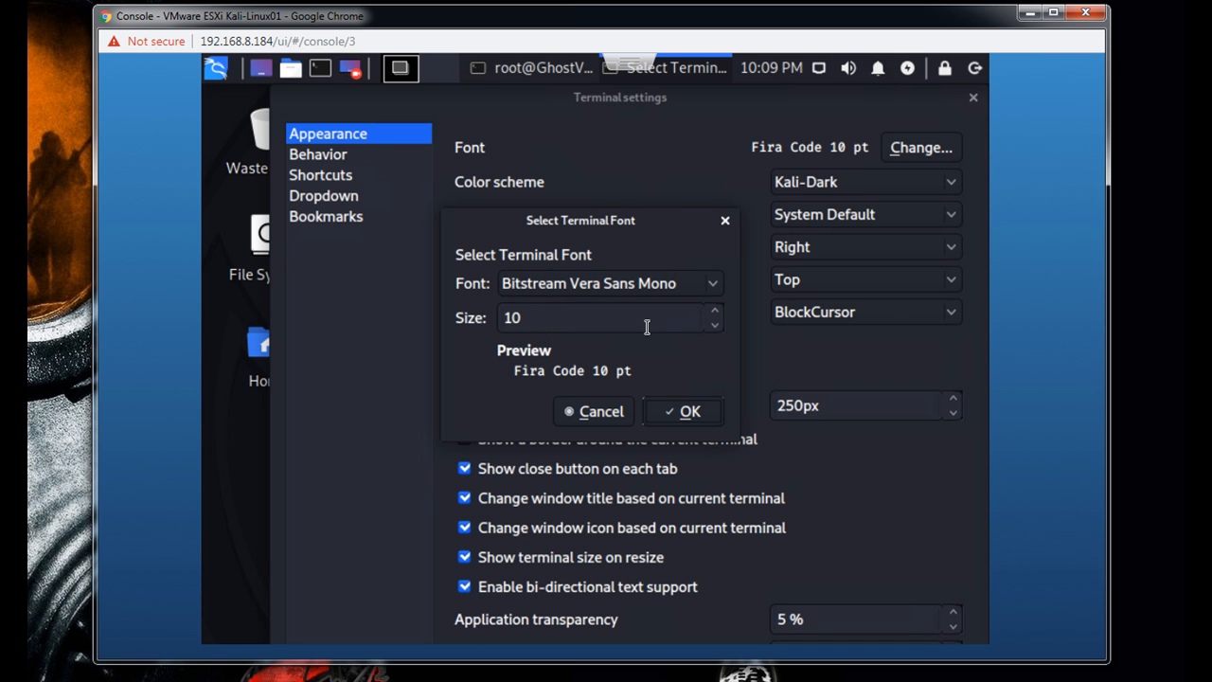
drag(556, 321, 444, 321)
text(14)
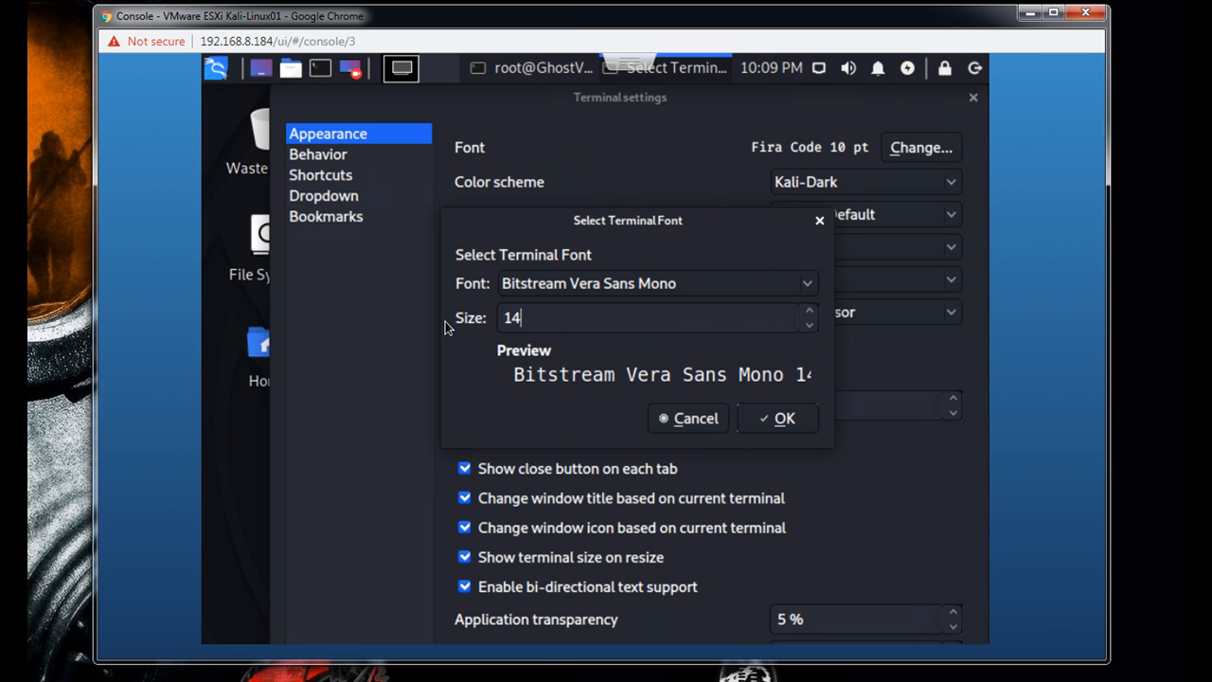
click(778, 418)
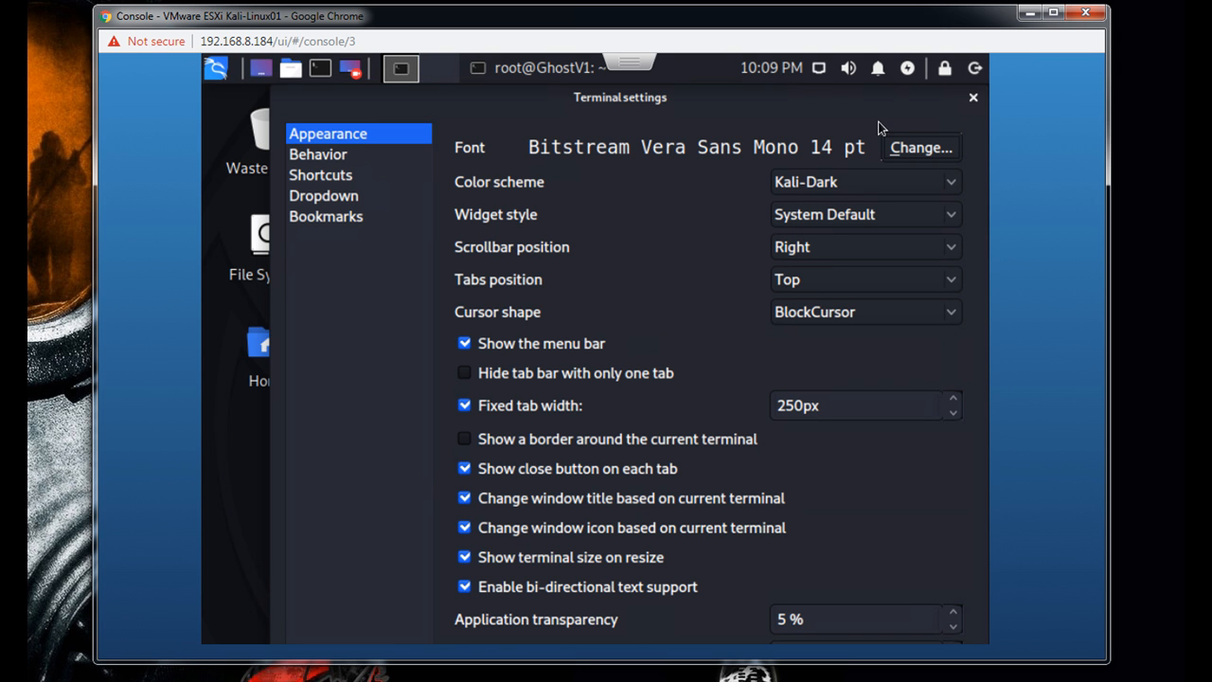
- Reposition the Terminal settings window to try to reach its lower part, and close it
mouse_move(690, 108)
mouse_down()
mouse_move(718, 217)
mouse_move(721, 108)
mouse_move(689, 108)
mouse_move(689, 122)
mouse_up()
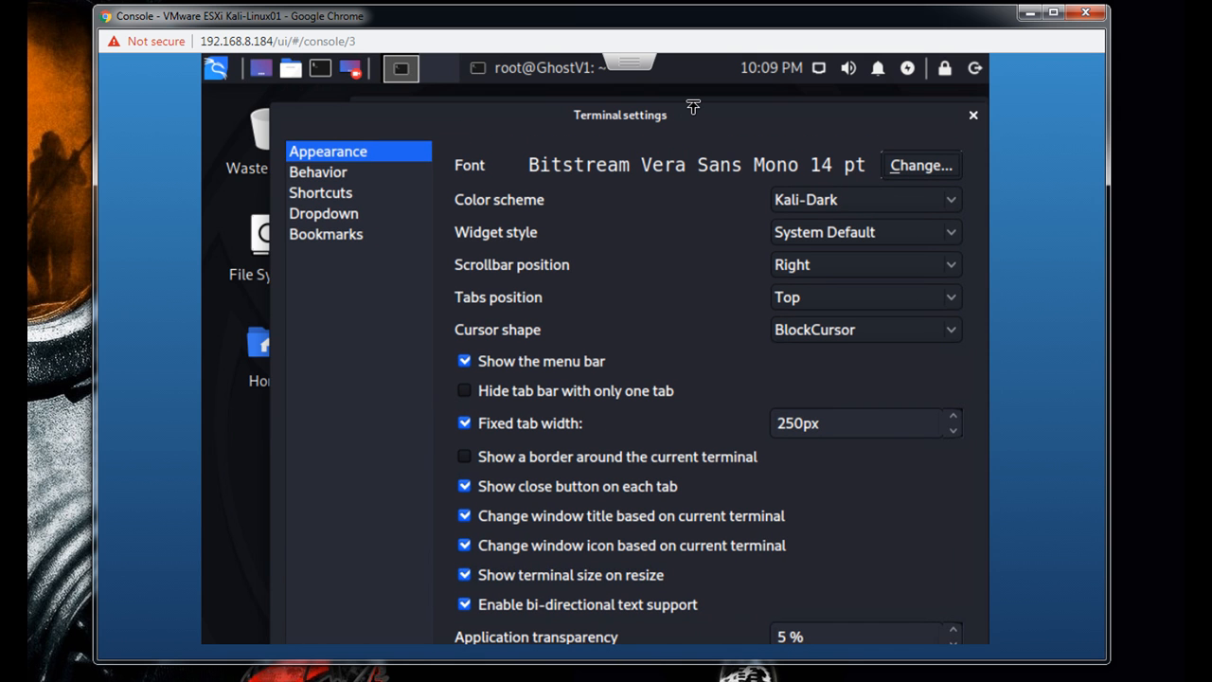
drag(693, 107, 700, 132)
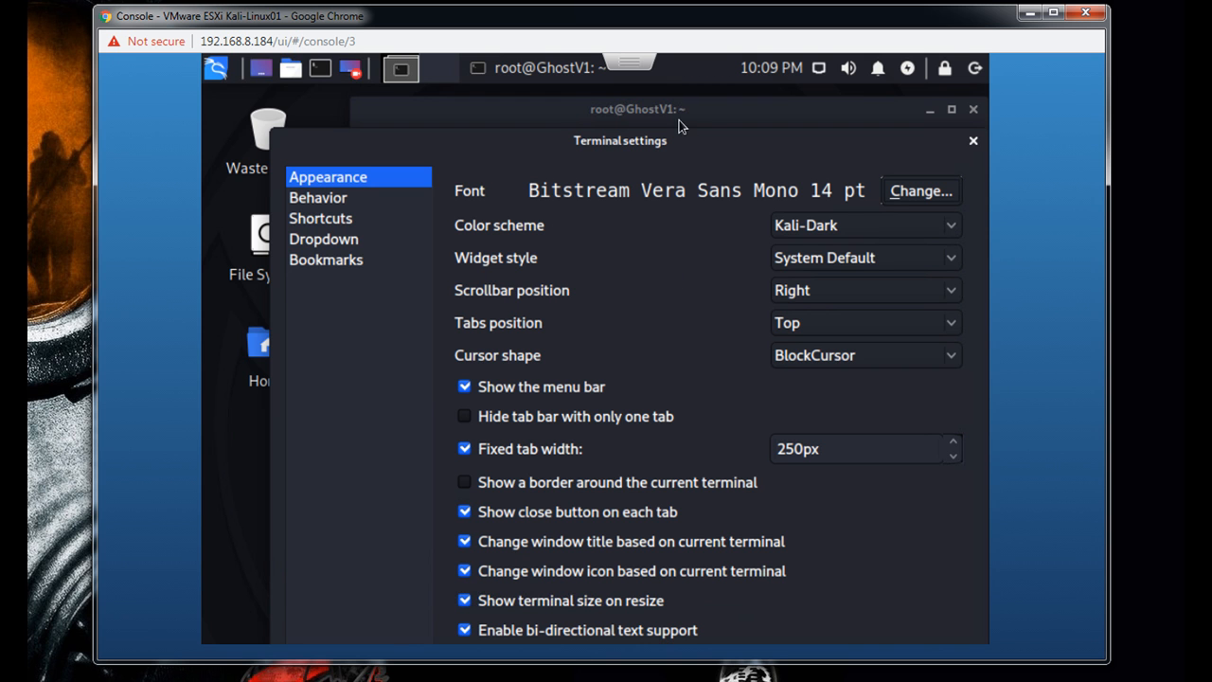
drag(702, 137, 690, 189)
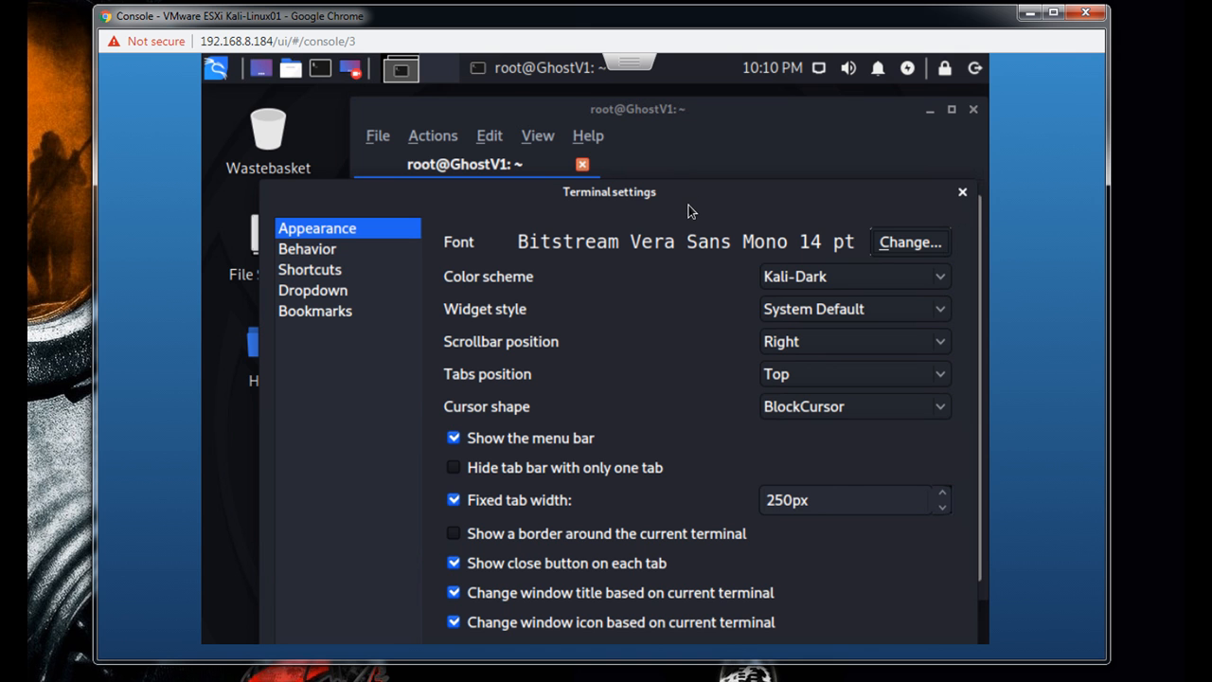
drag(688, 204, 586, 152)
right_click(745, 133)
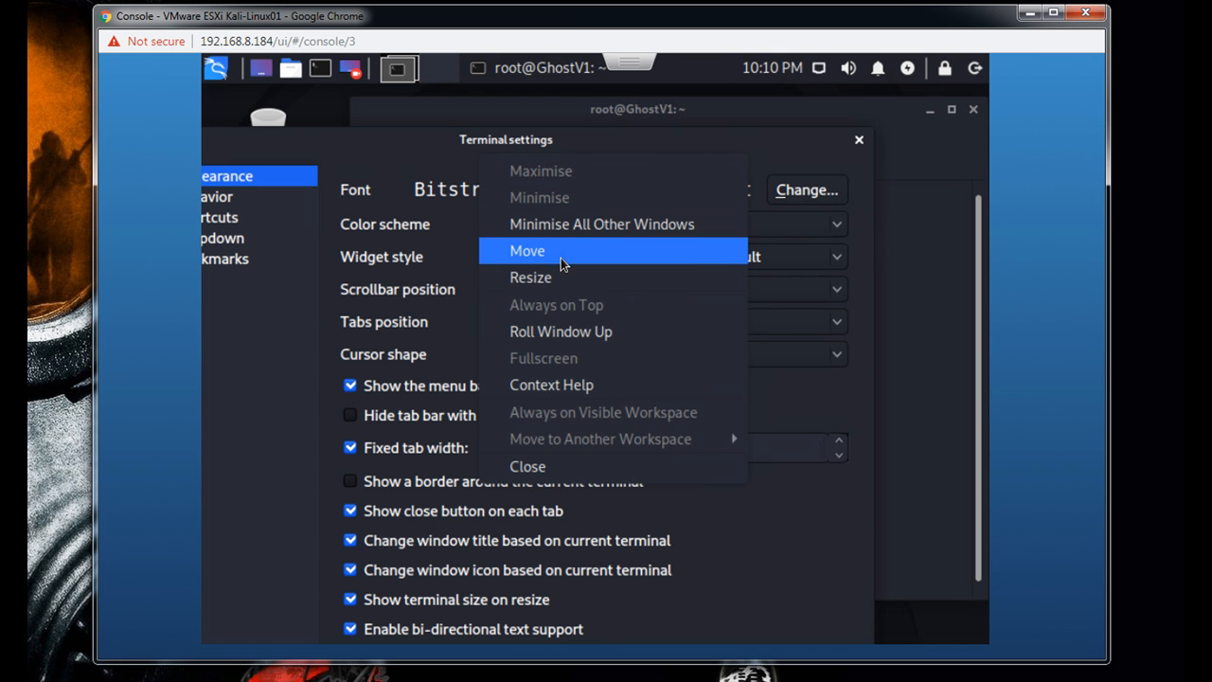
click(556, 463)
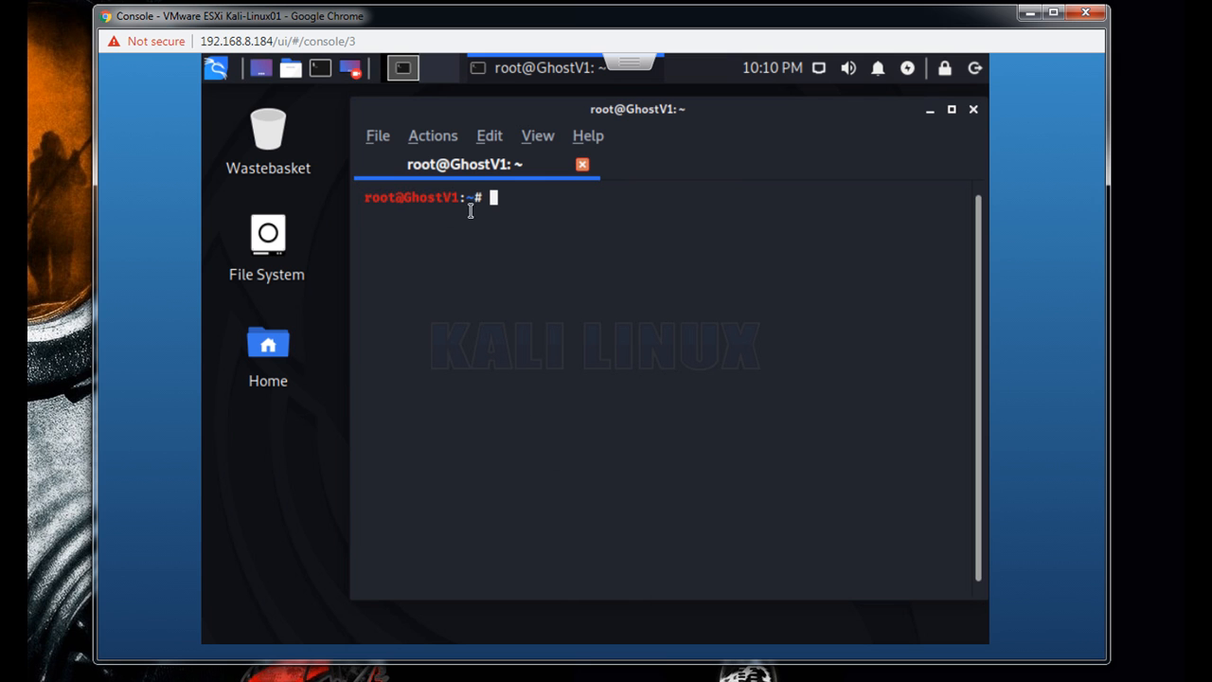
click(489, 137)
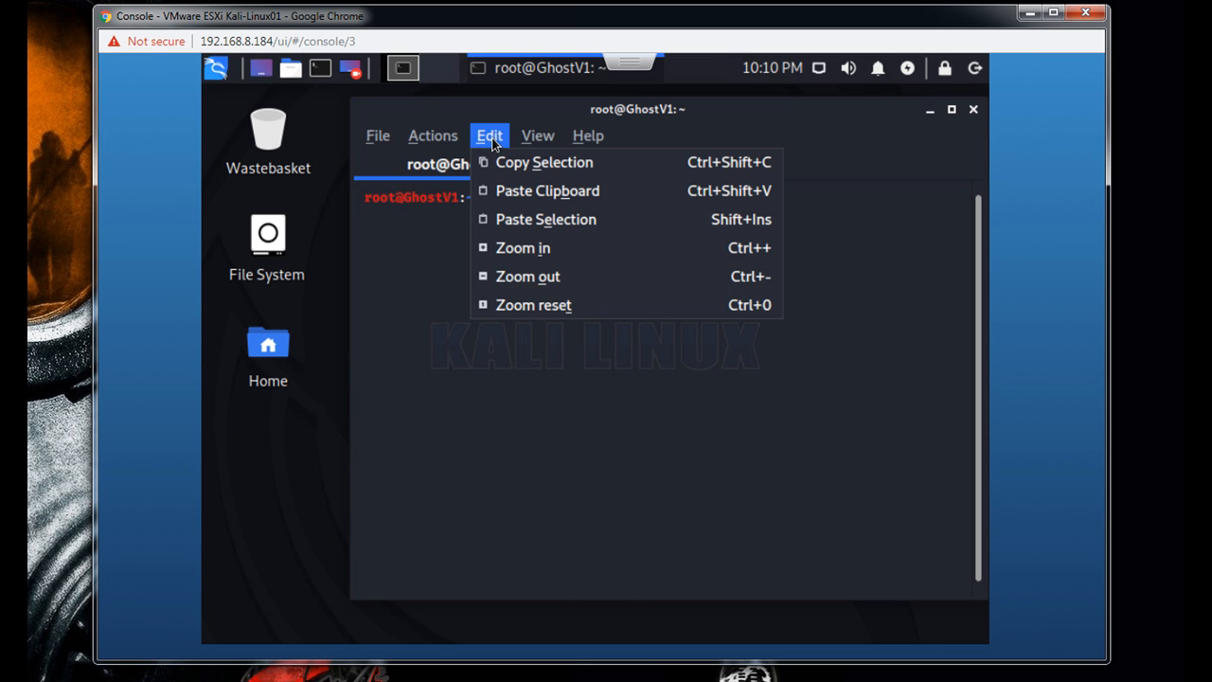
click(422, 215)
drag(507, 205, 372, 199)
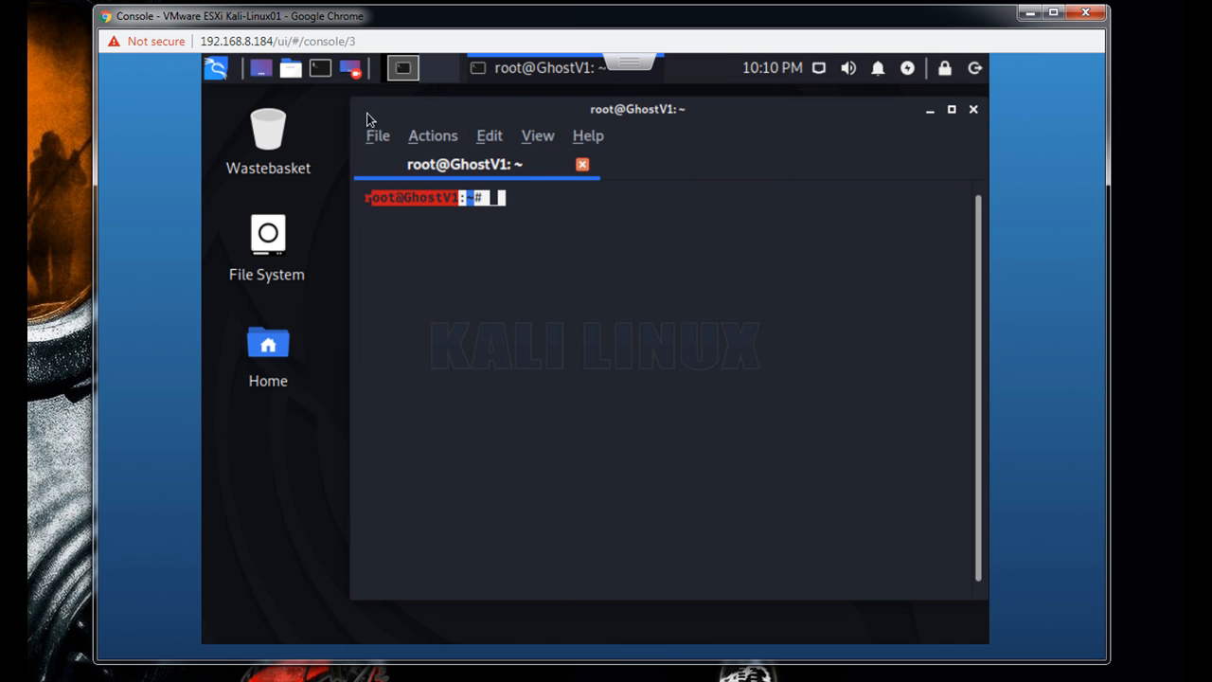
click(481, 238)
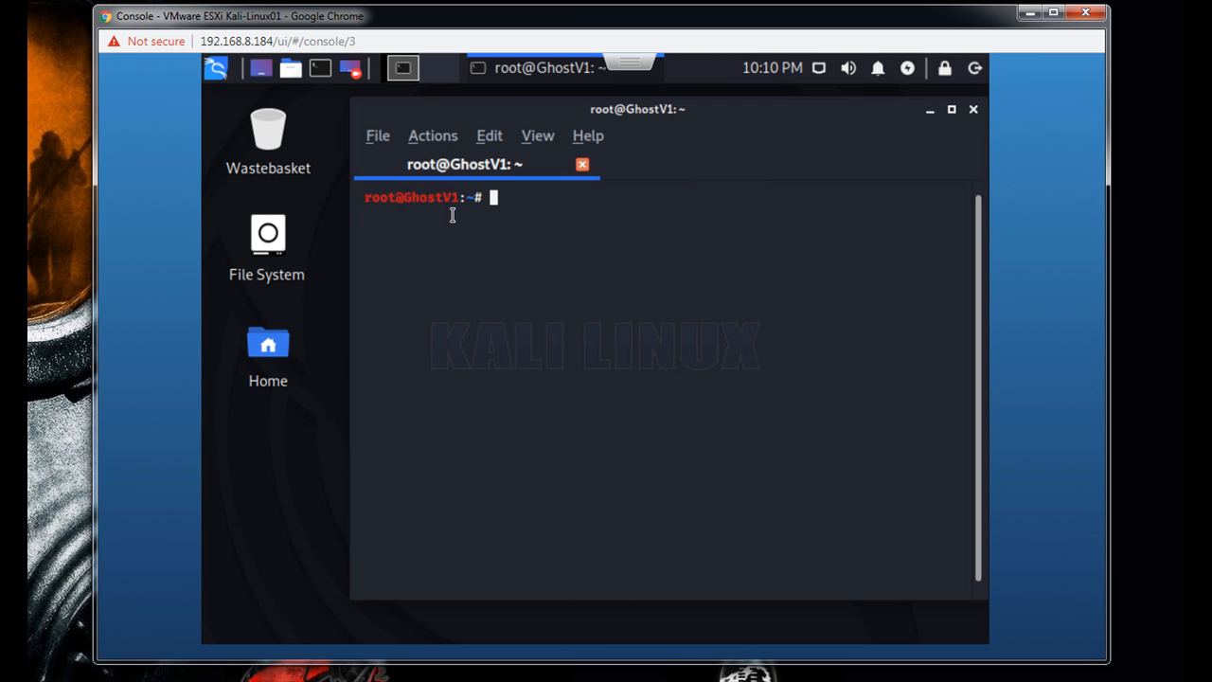
click(428, 138)
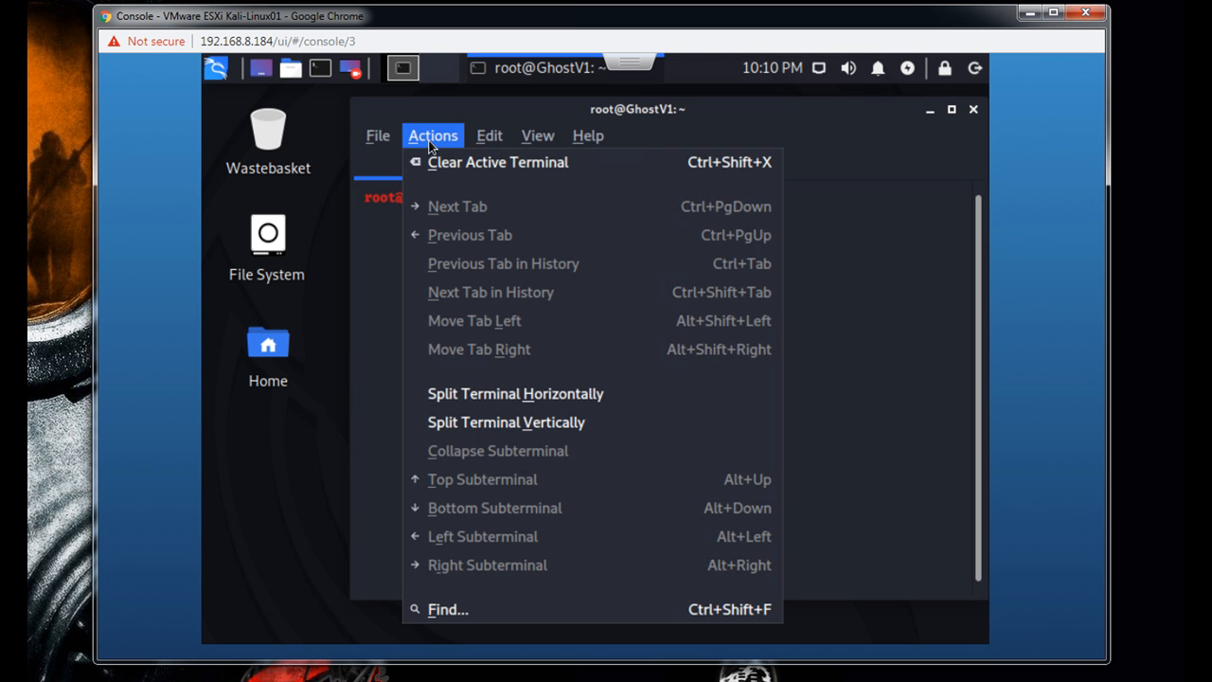
click(390, 377)
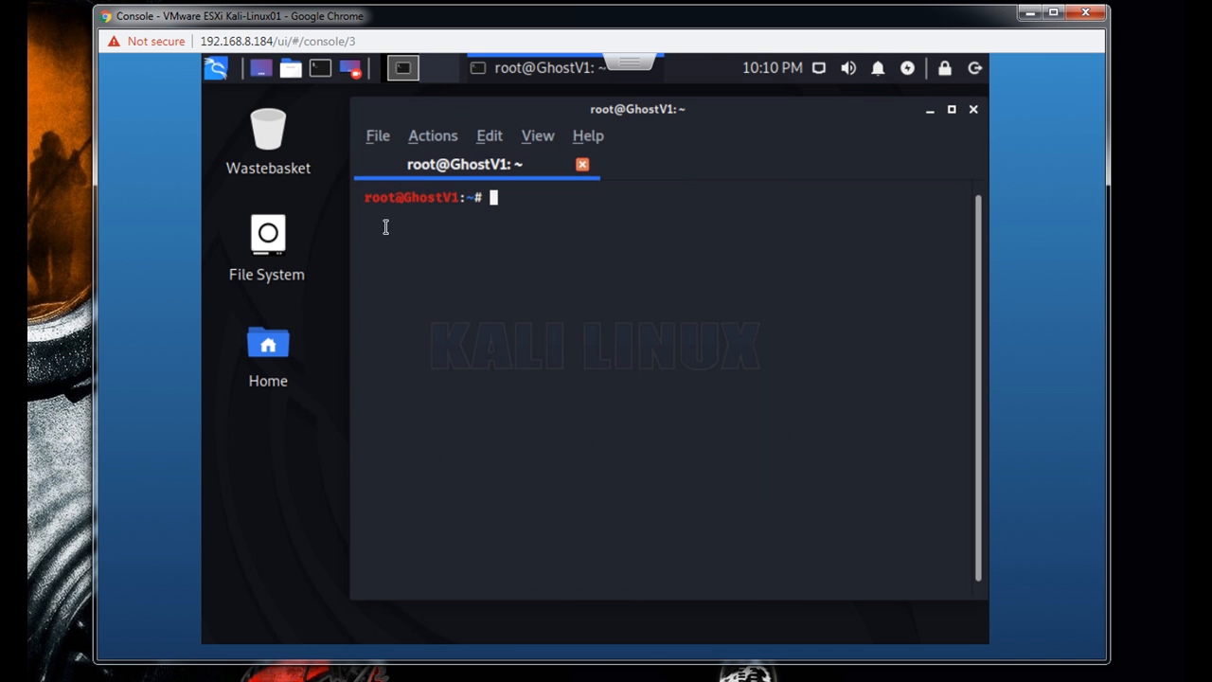
- Try to set the terminal font to DejaVu Sans Mono at 14 pt in the preferences and close the settings
click(380, 138)
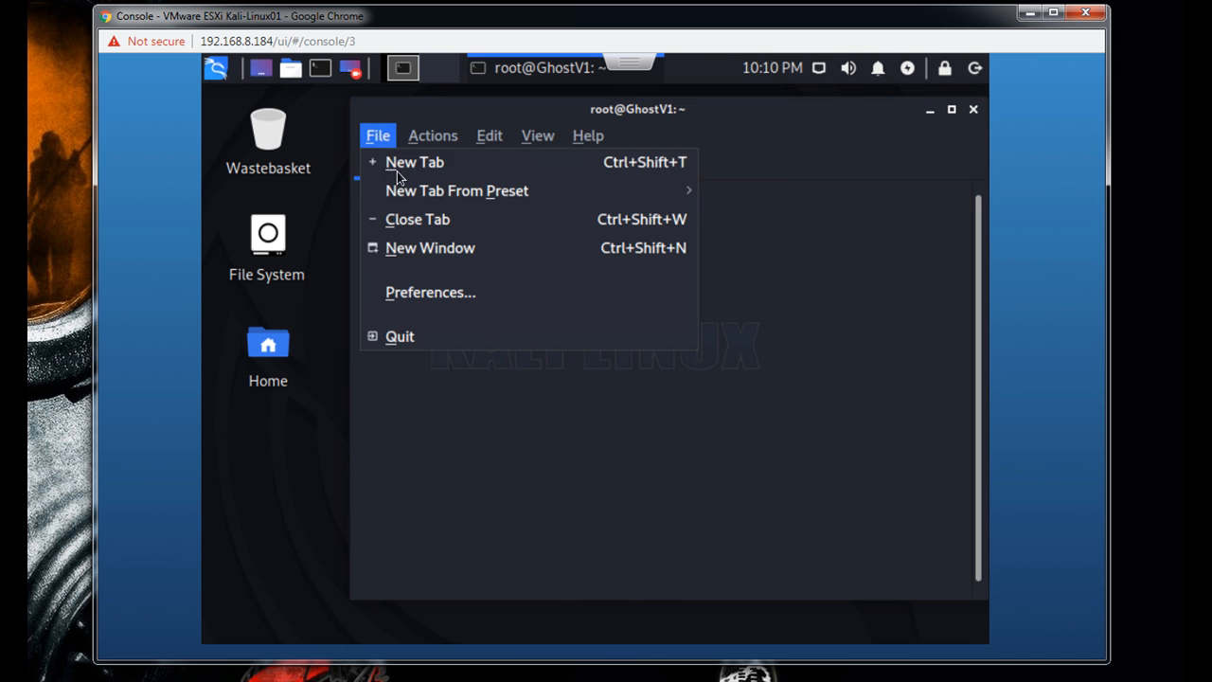
click(434, 295)
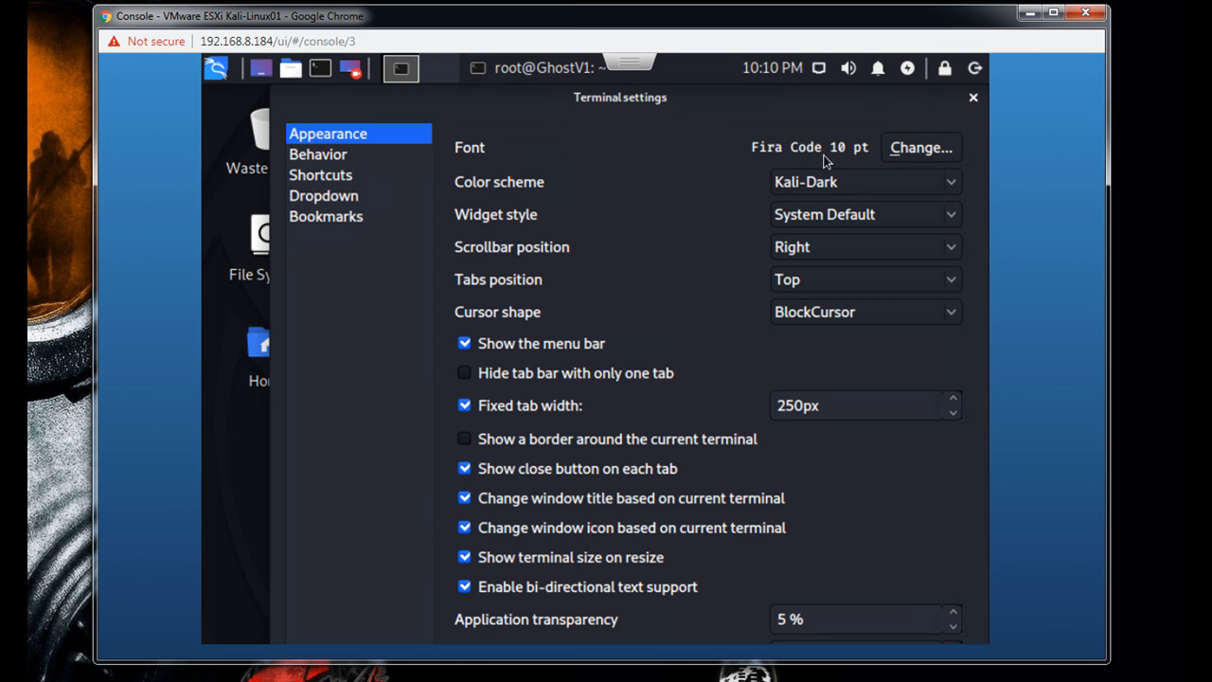
click(901, 152)
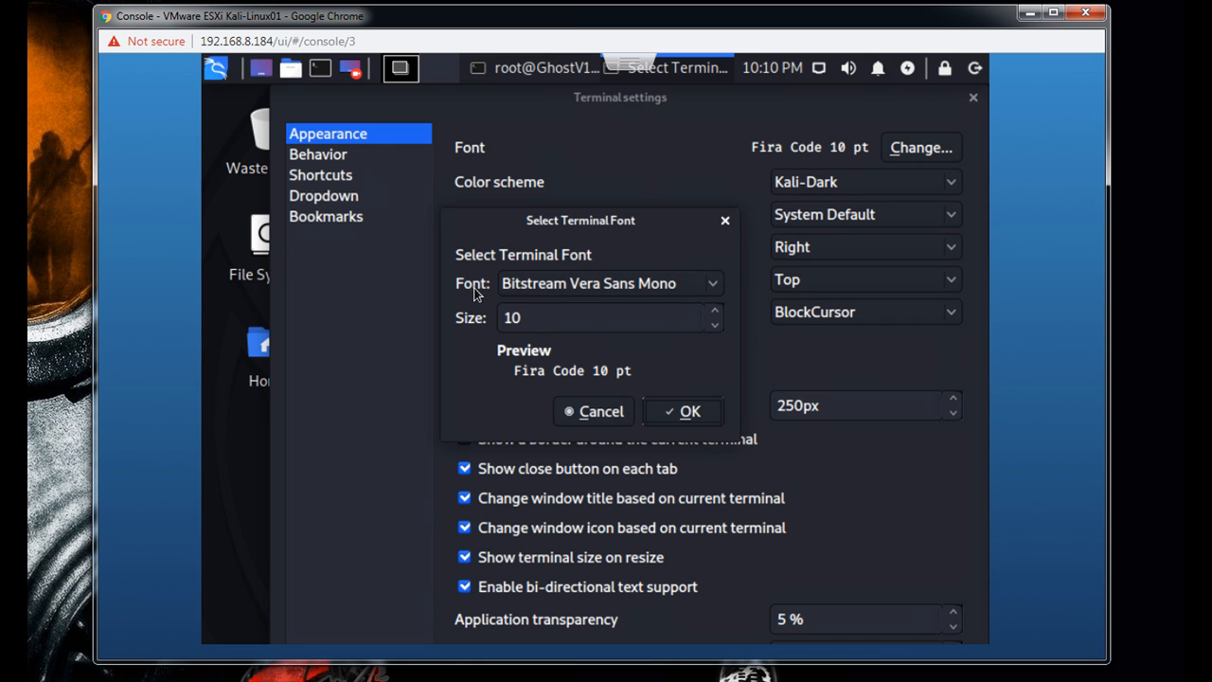
click(566, 286)
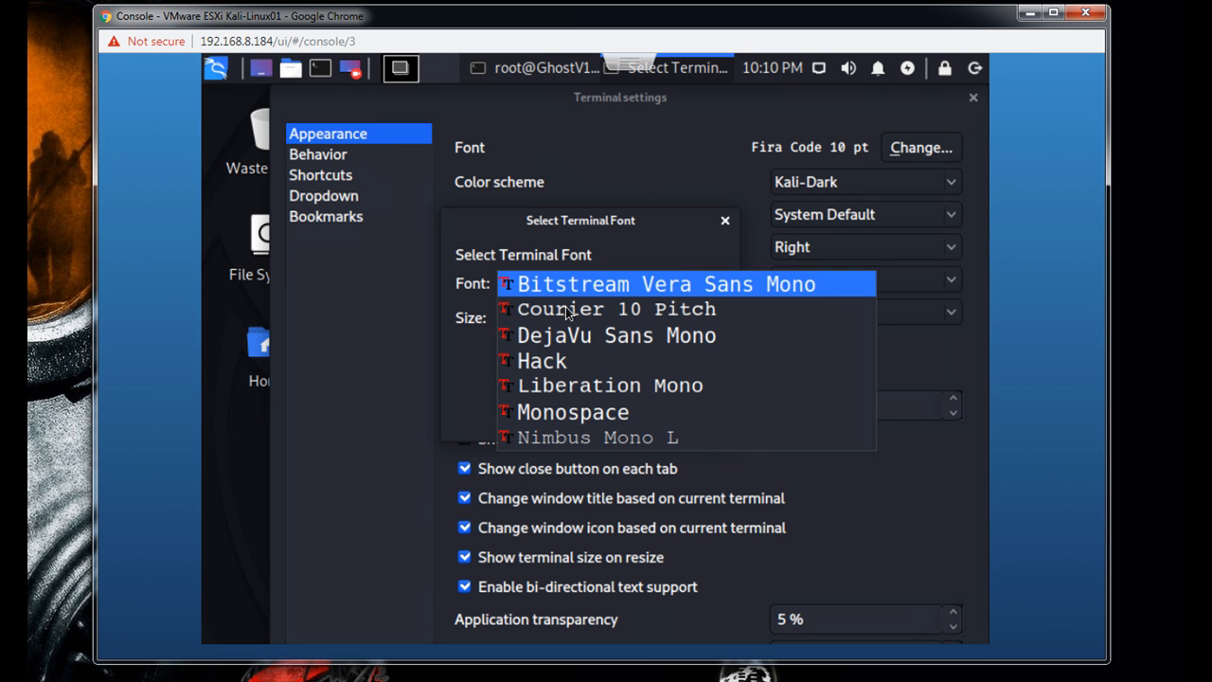
click(563, 332)
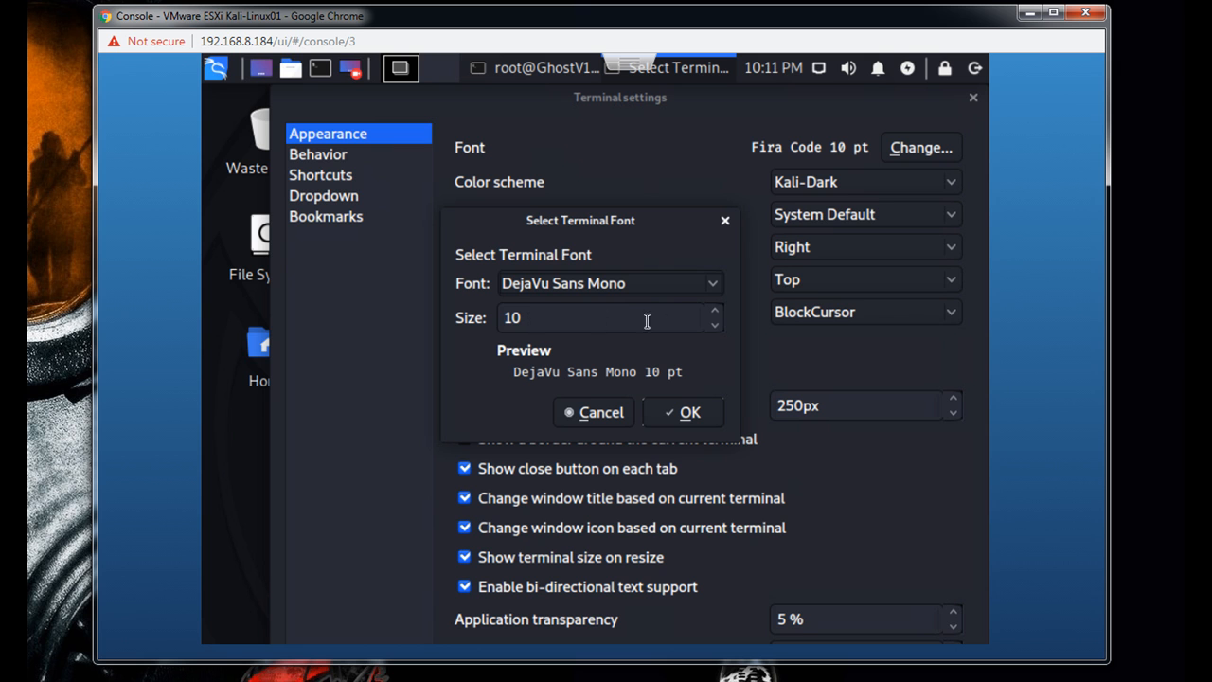
click(714, 313)
click(716, 314)
click(715, 313)
click(716, 314)
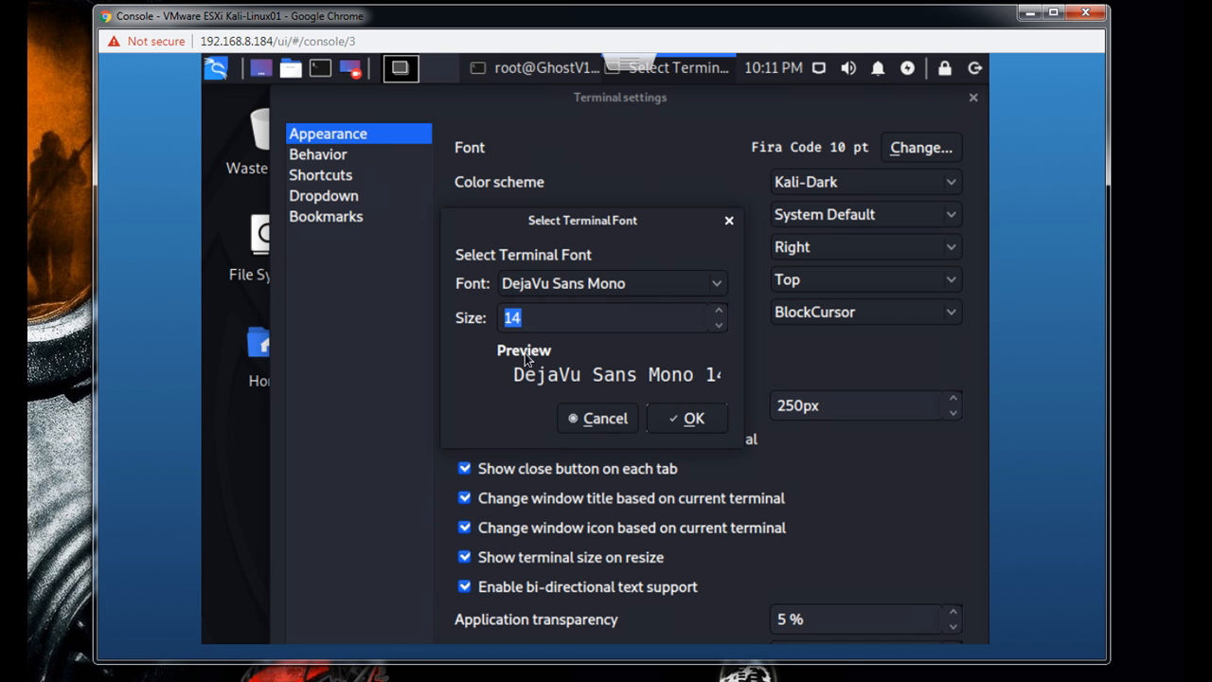
click(691, 432)
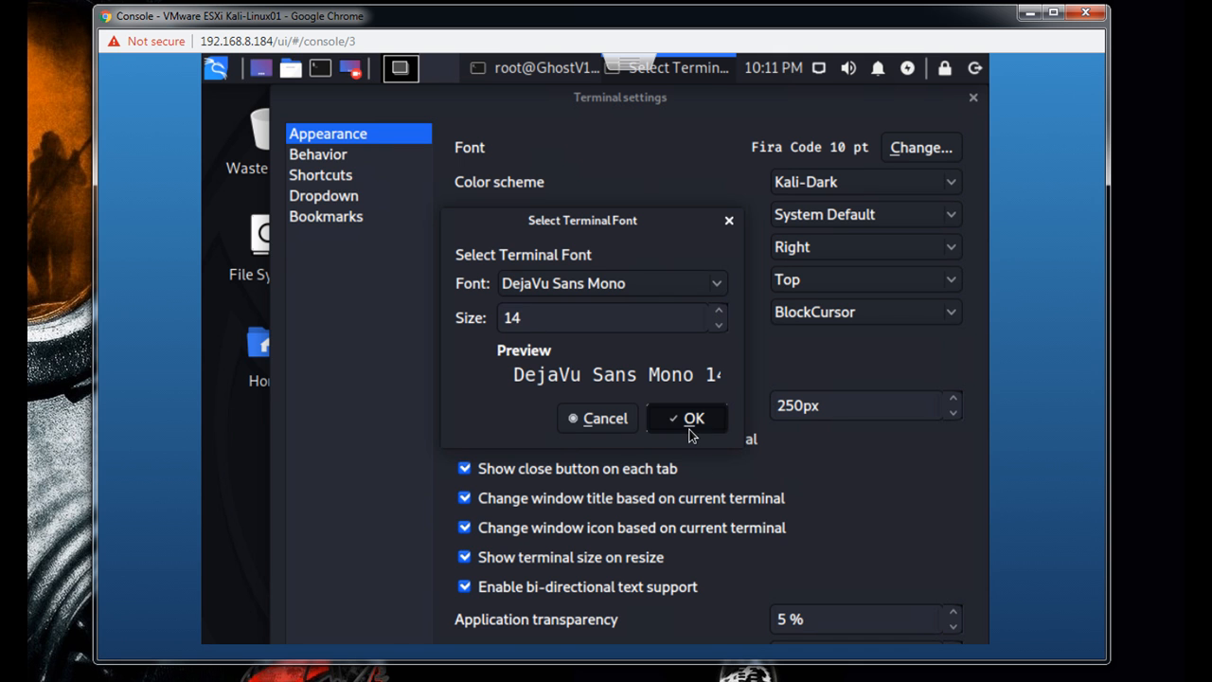
click(973, 99)
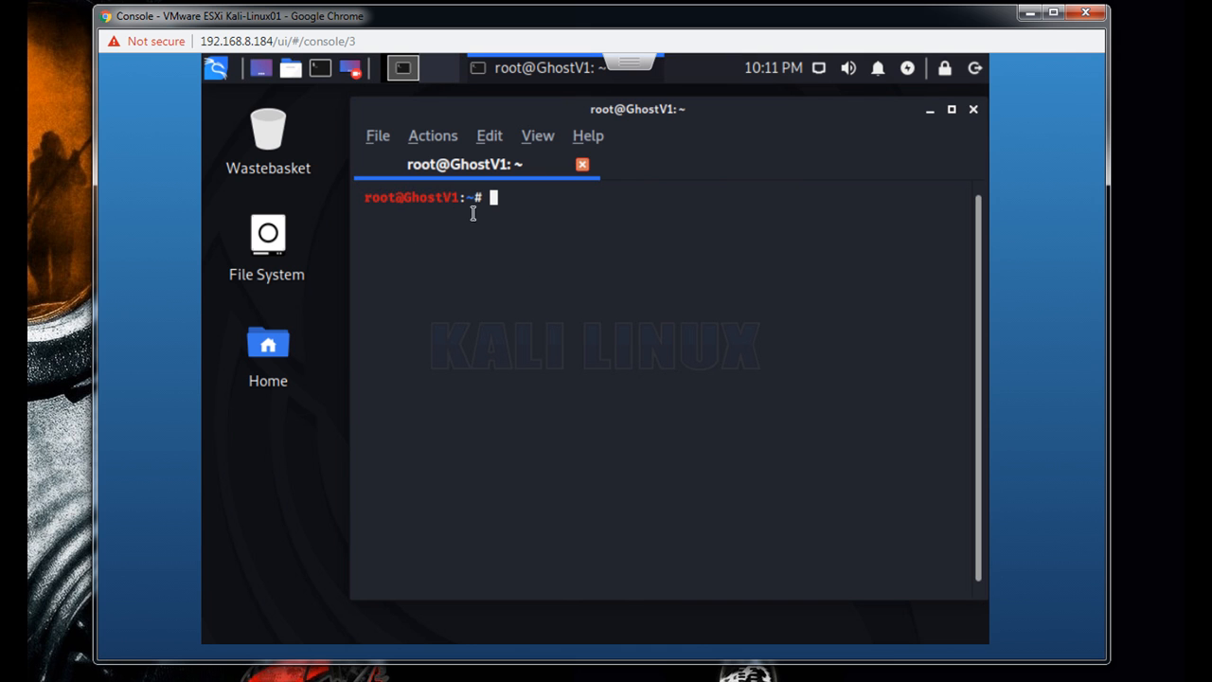
- Reopen the terminal preferences, try again to apply Bitstream Vera Sans Mono at size 14, and close the settings
right_click(526, 269)
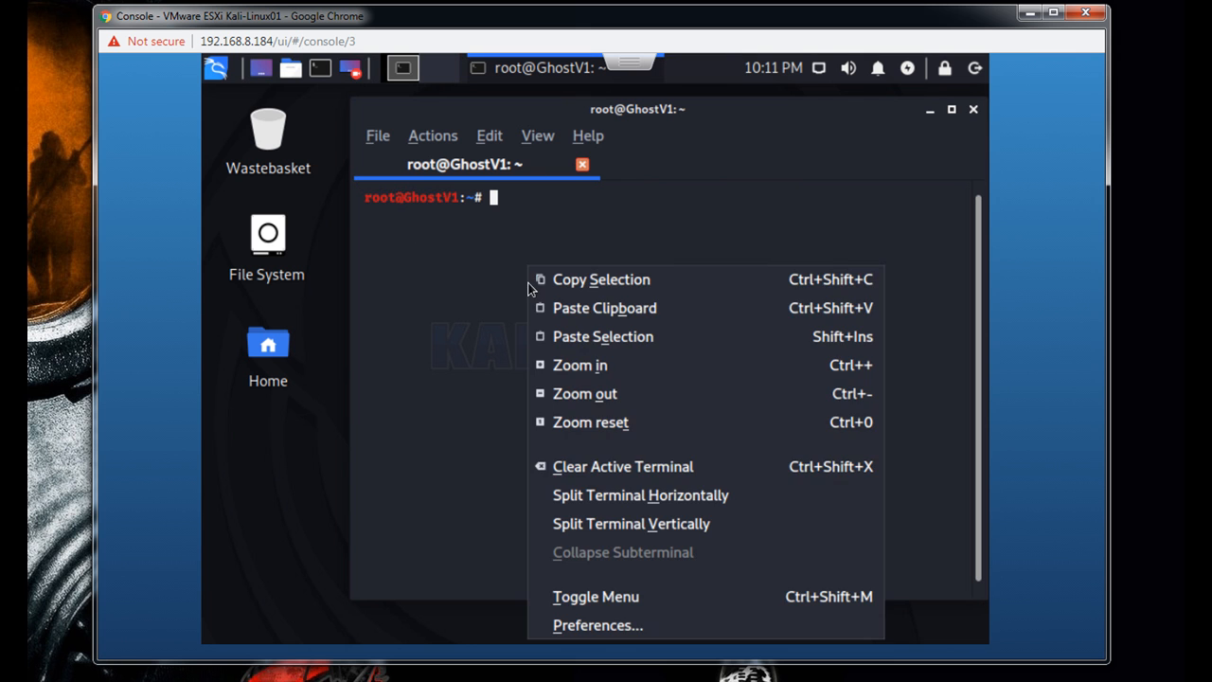
click(578, 629)
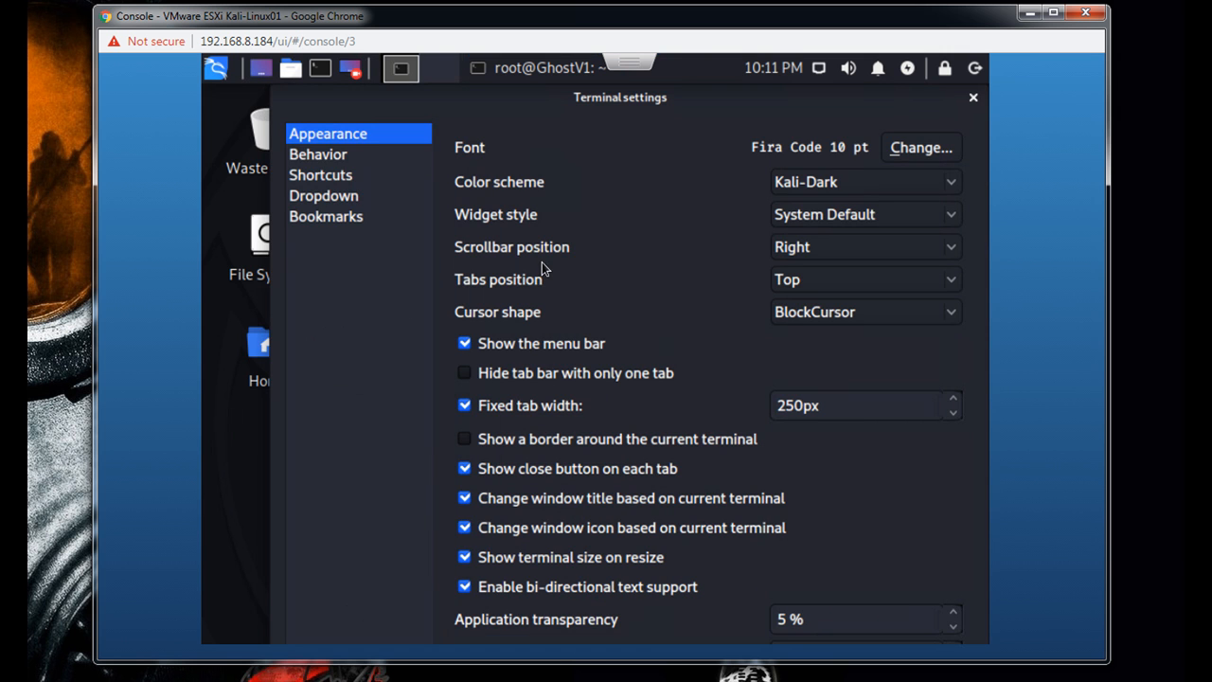
click(895, 150)
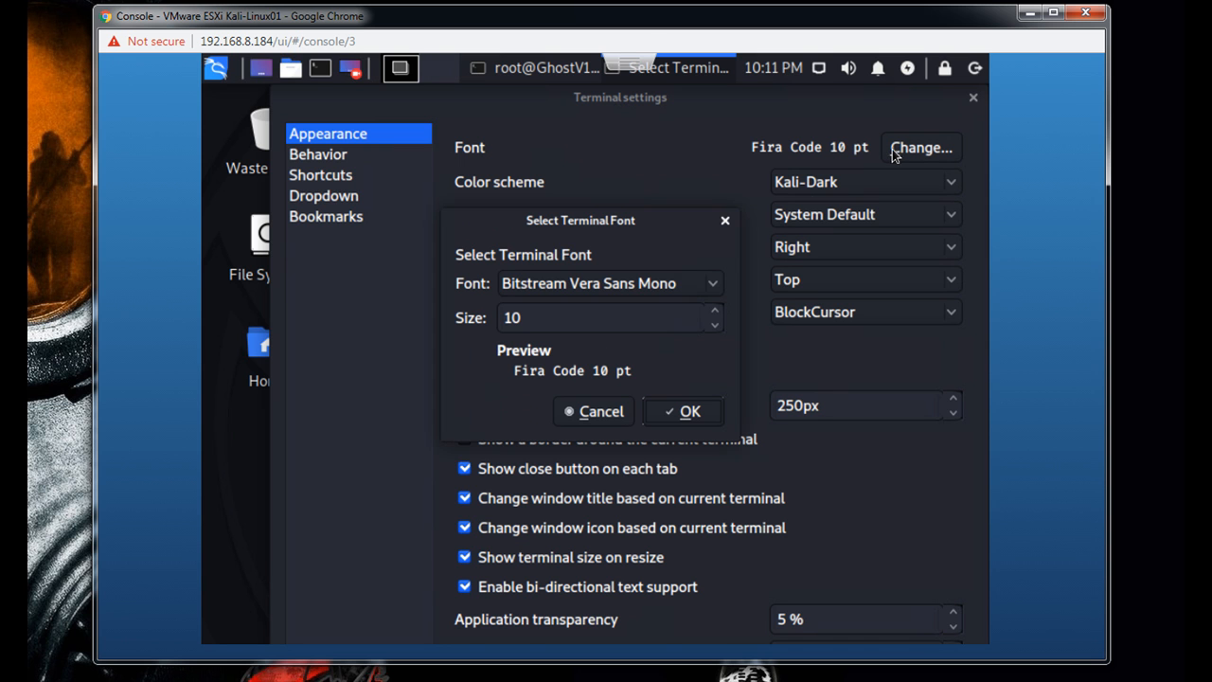
drag(522, 317, 420, 310)
text(14)
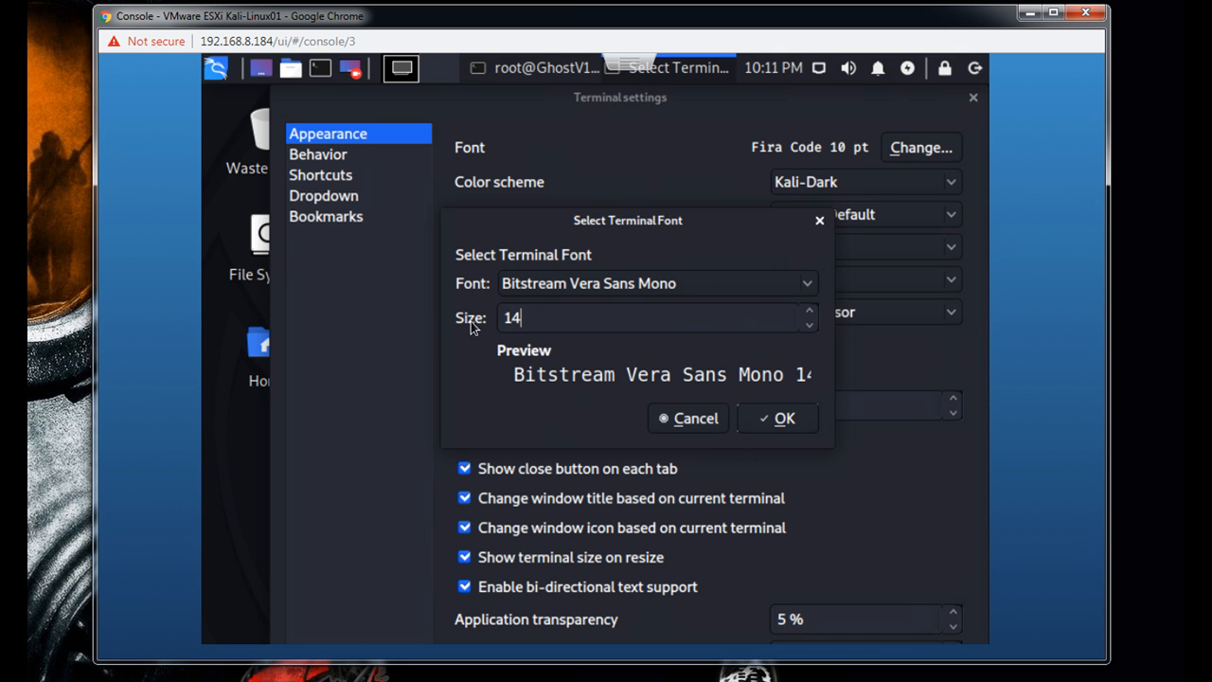
click(767, 420)
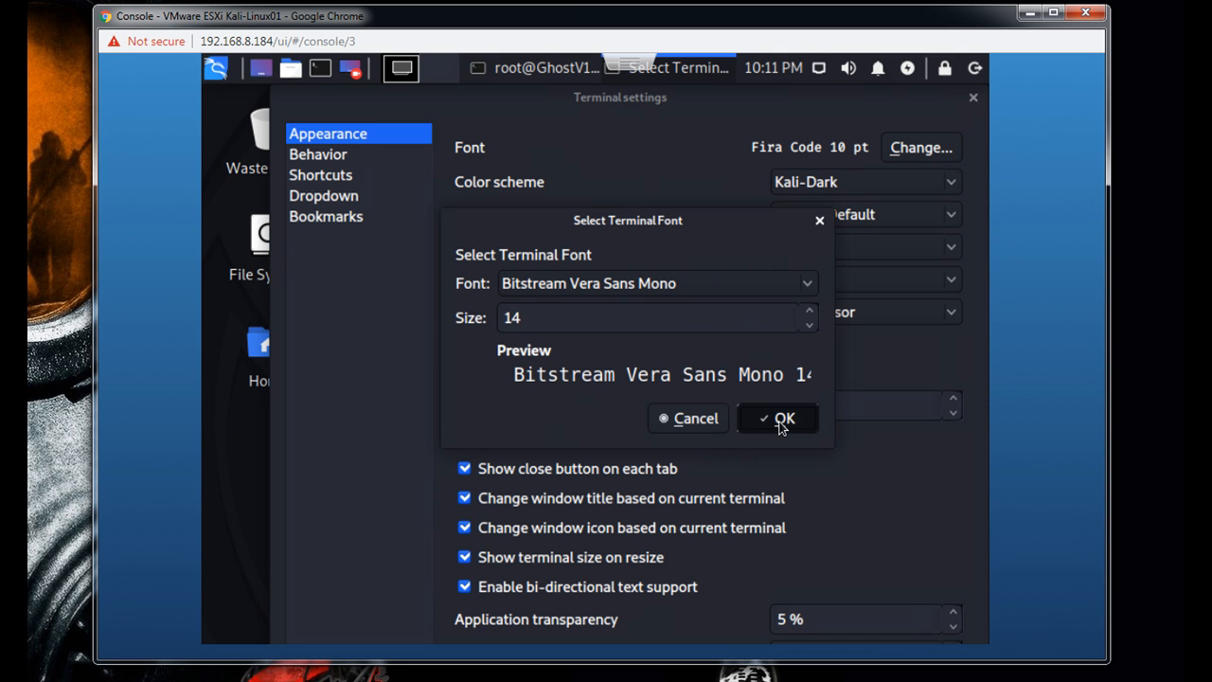
click(974, 98)
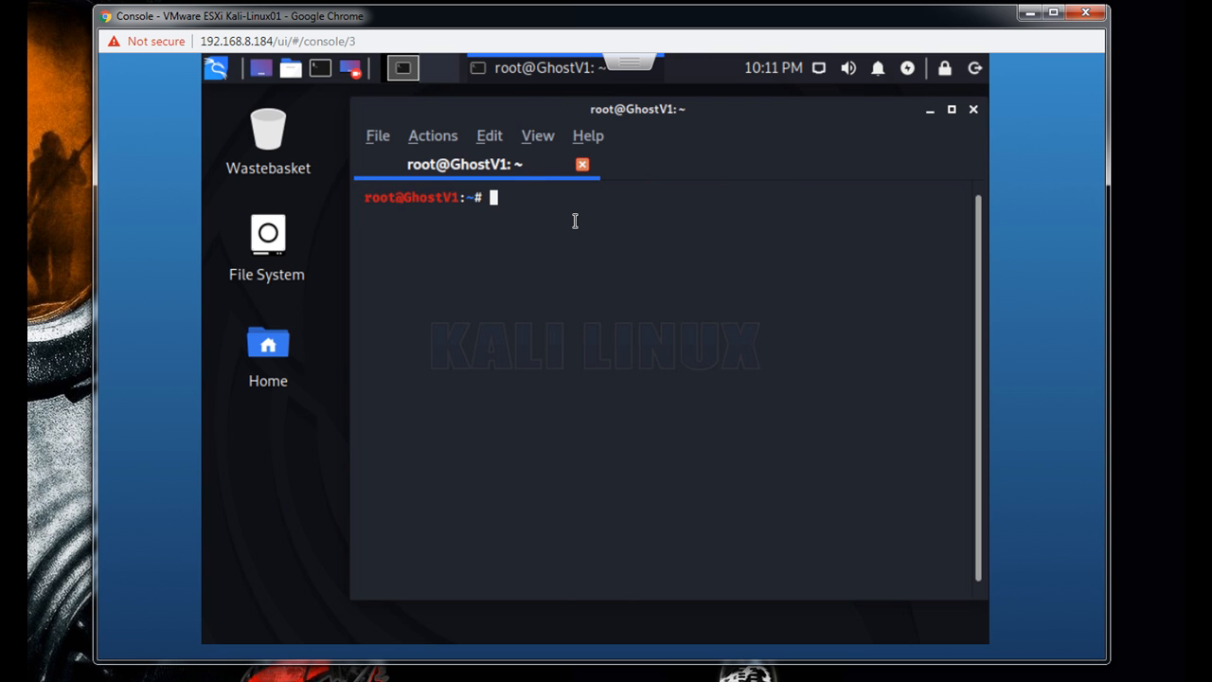
- Try to test the network connection by running ping -c 8.8.8.8 in the terminal
text(ping -c 8.8)
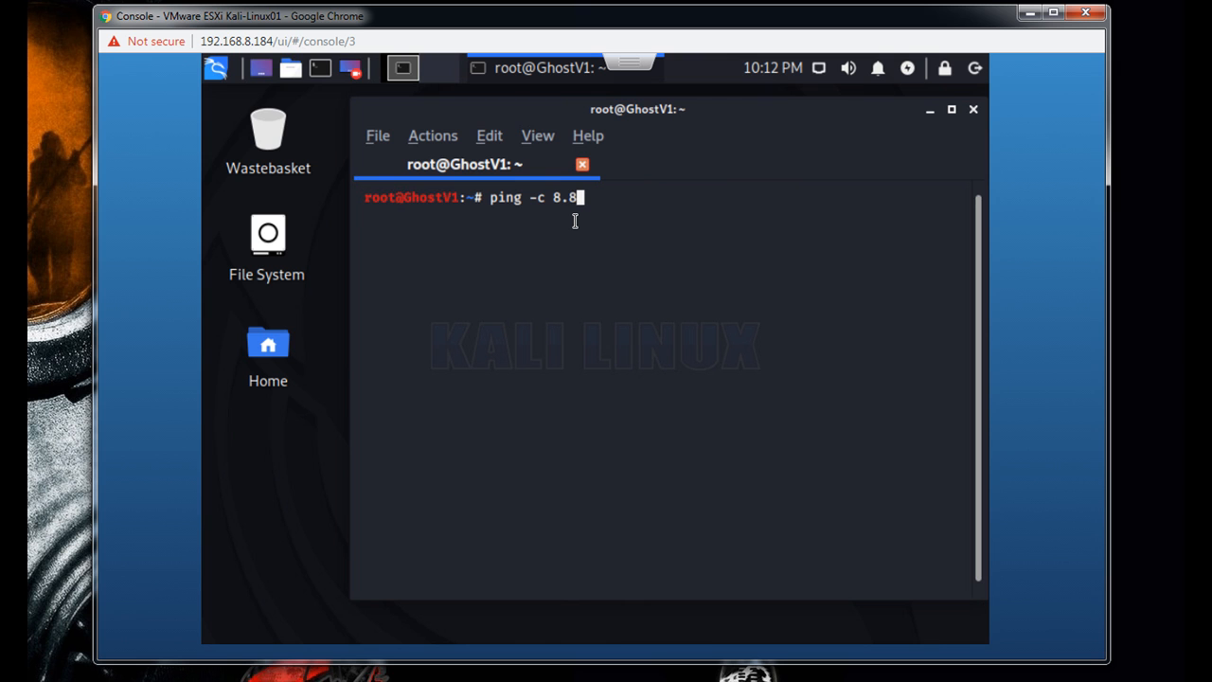
text(.8)
text(.8.8)
key(Return)
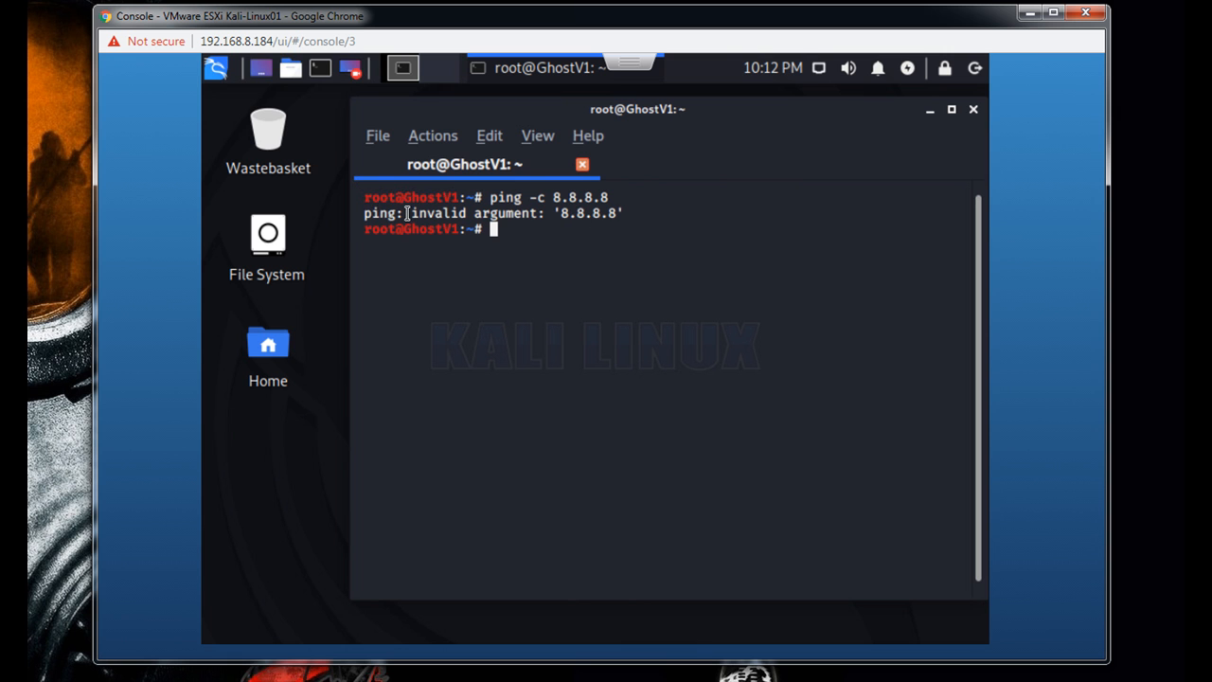
- Recall the ping command, add a packet count of 2, and run ping -c 2 8.8.8.8
drag(417, 213, 541, 213)
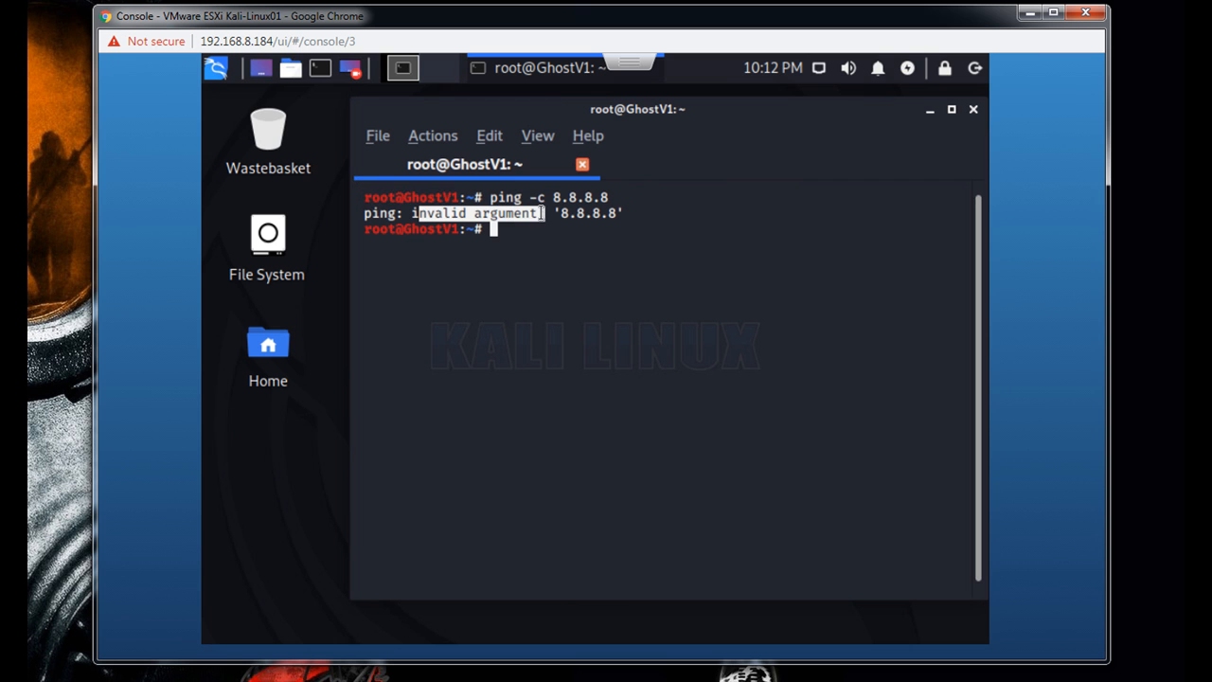
key(Up)
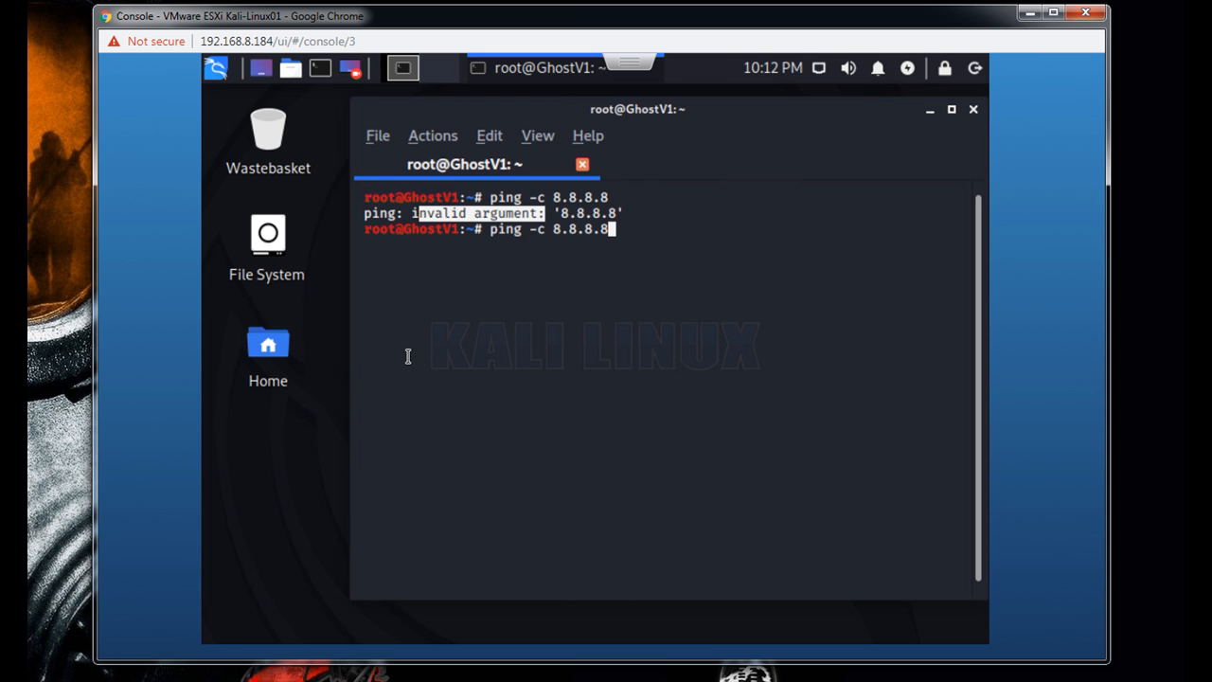
key(Left)
key(Left)
key(Left)
key(Left)
key(Left)
key(Left)
key(Left)
text(2)
key(Return)
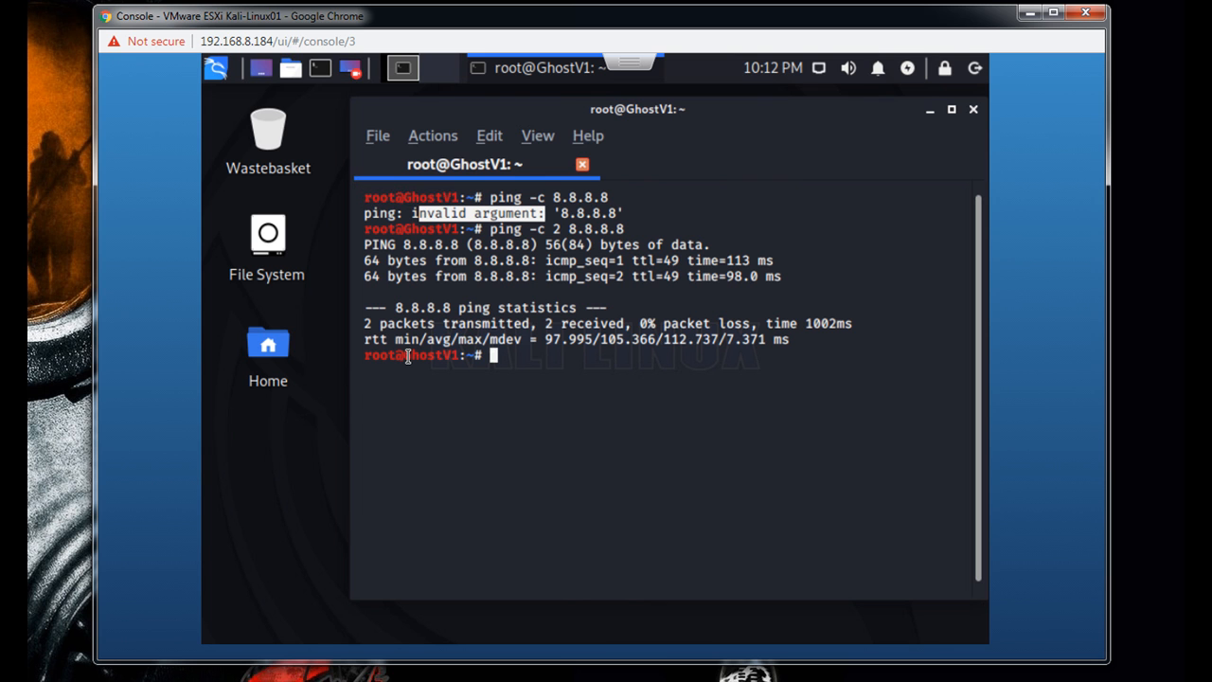
- Refresh the package lists by running apt update in the terminal
text(apr)
key(BackSpace)
text(t update)
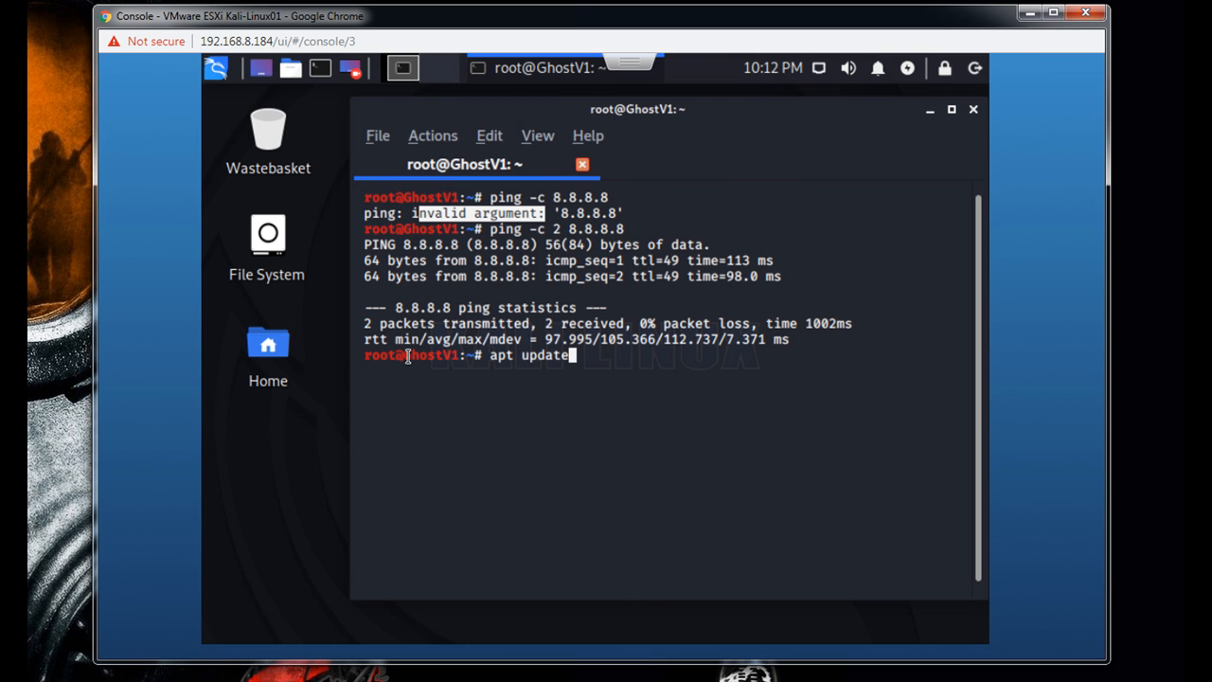
key(Return)
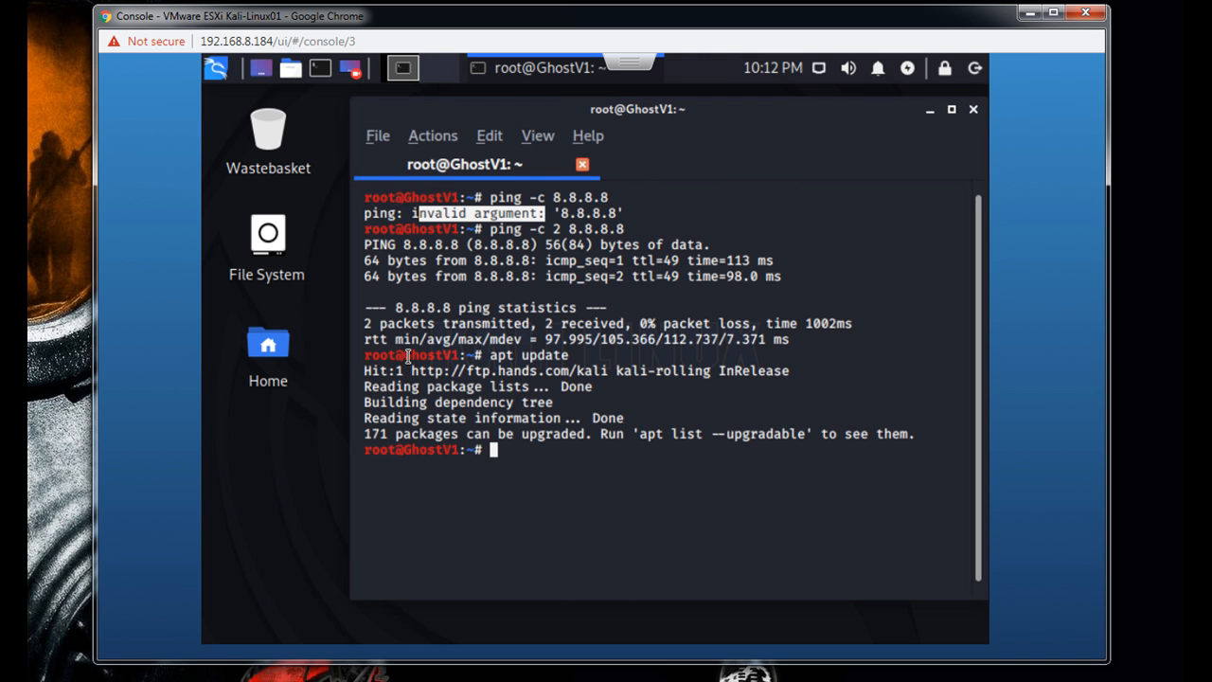
- Start upgrading all installed packages without confirmation prompts by running apt full-upgrade -y
text(apt full-up)
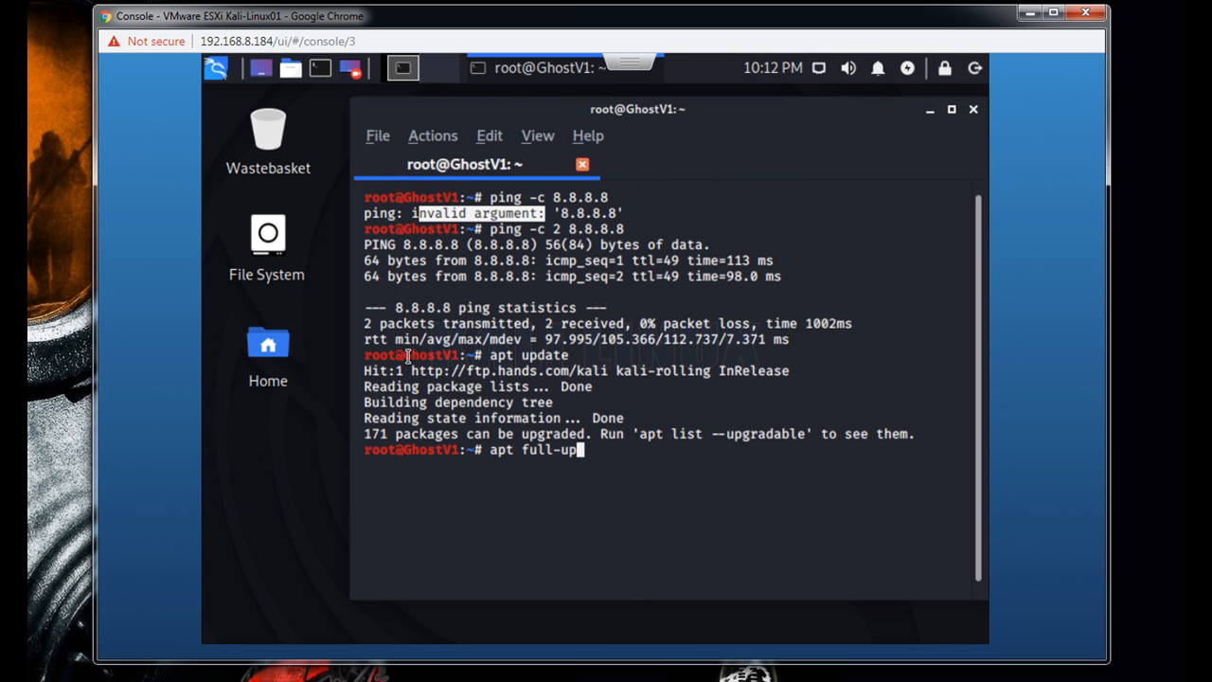
text(grade -y)
key(Return)
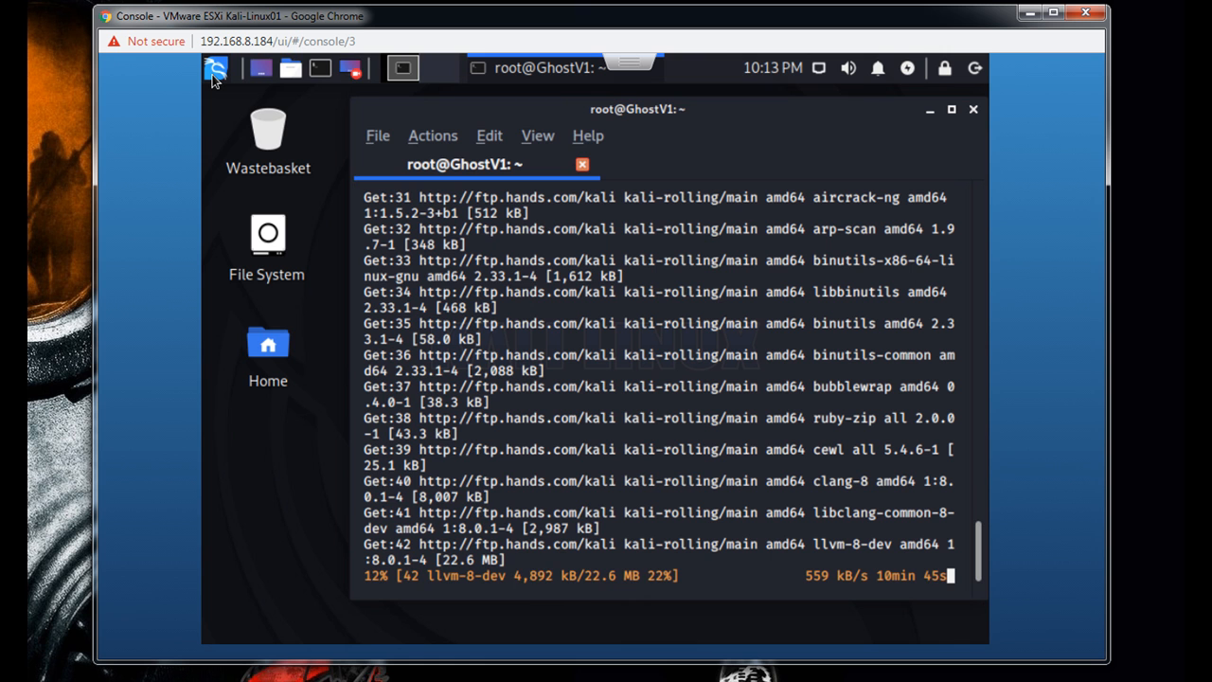
- Examine the tools listed under 01 - Information Gathering in the applications menu while the upgrade runs, and return to the terminal
click(215, 69)
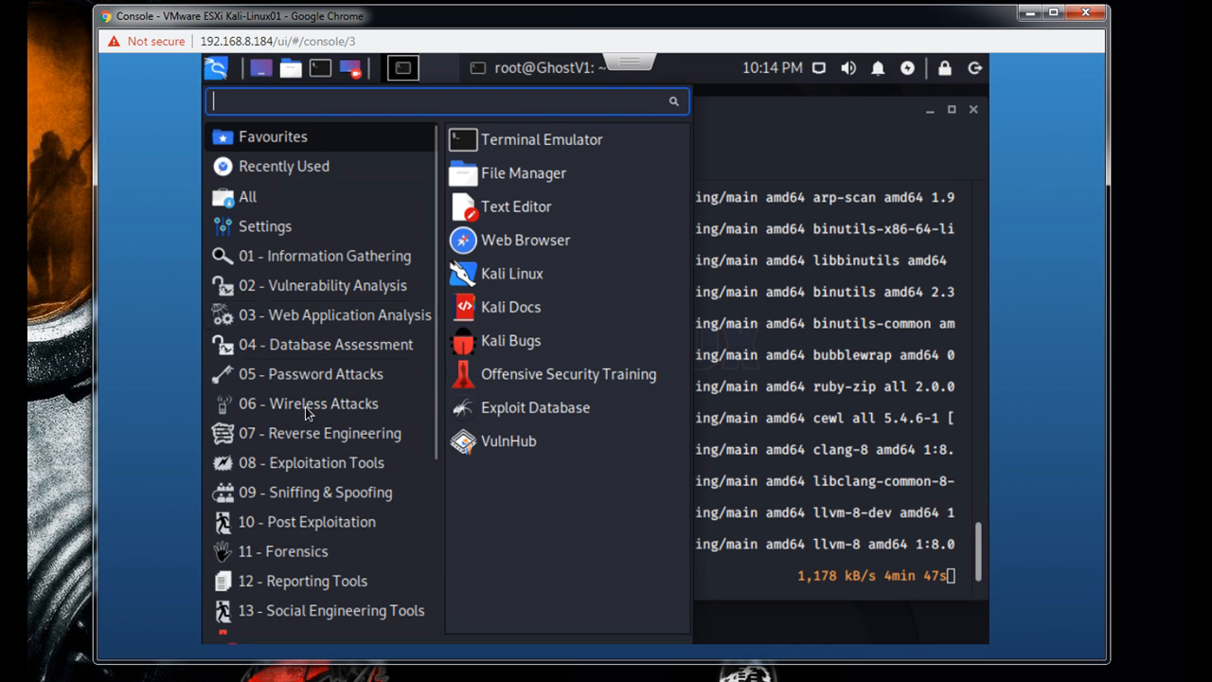
click(298, 261)
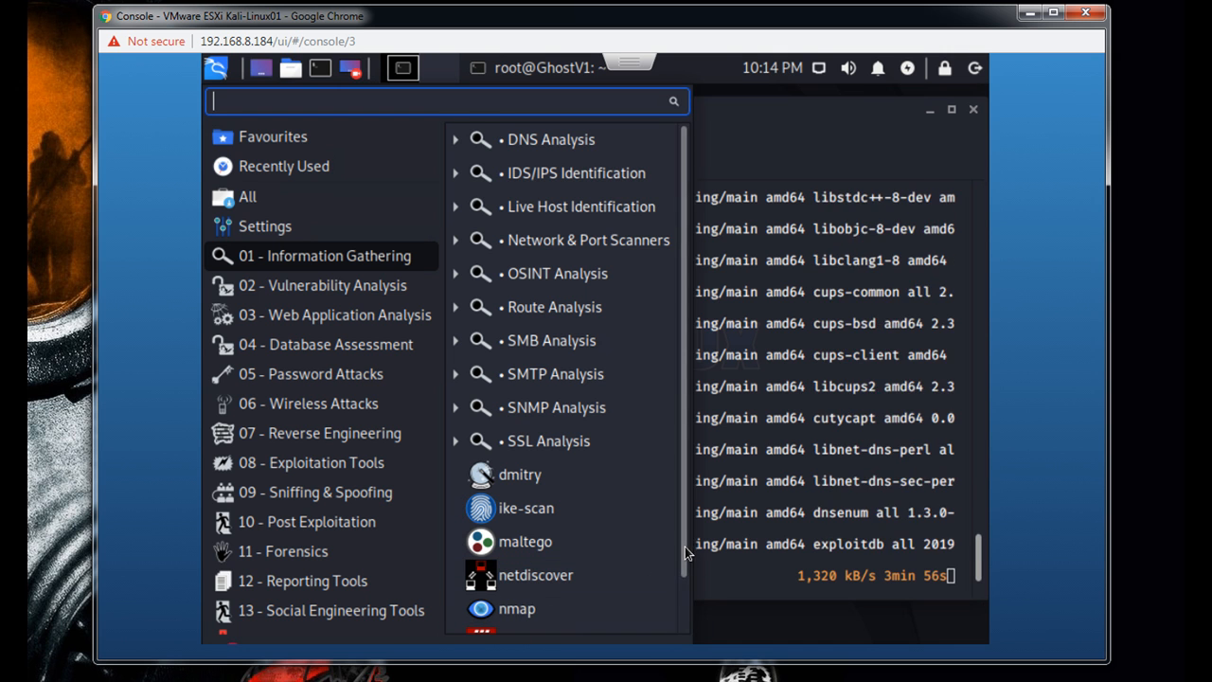
scroll(685, 548, down, 2)
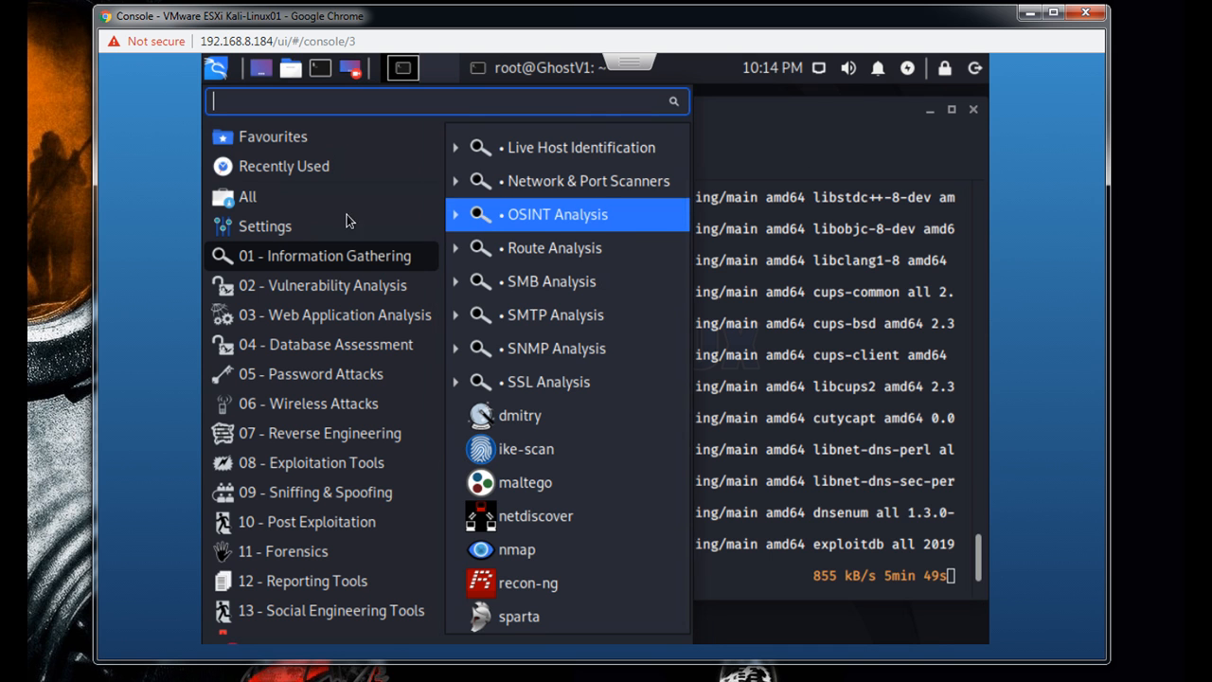
click(730, 155)
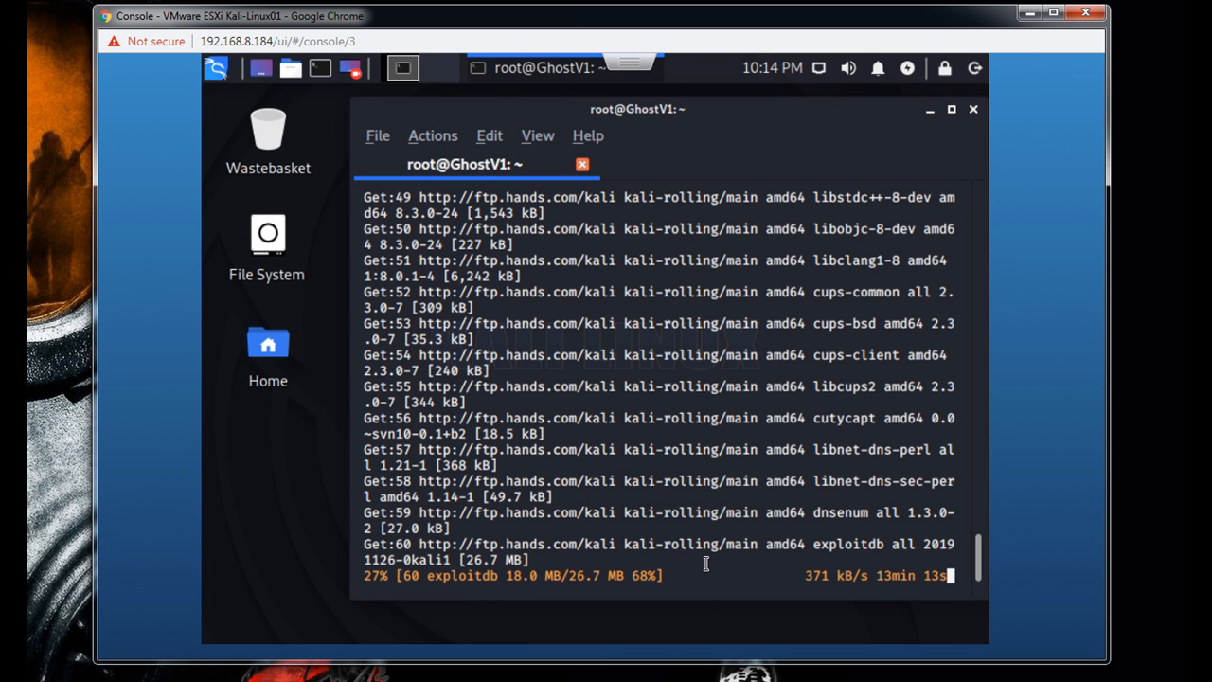